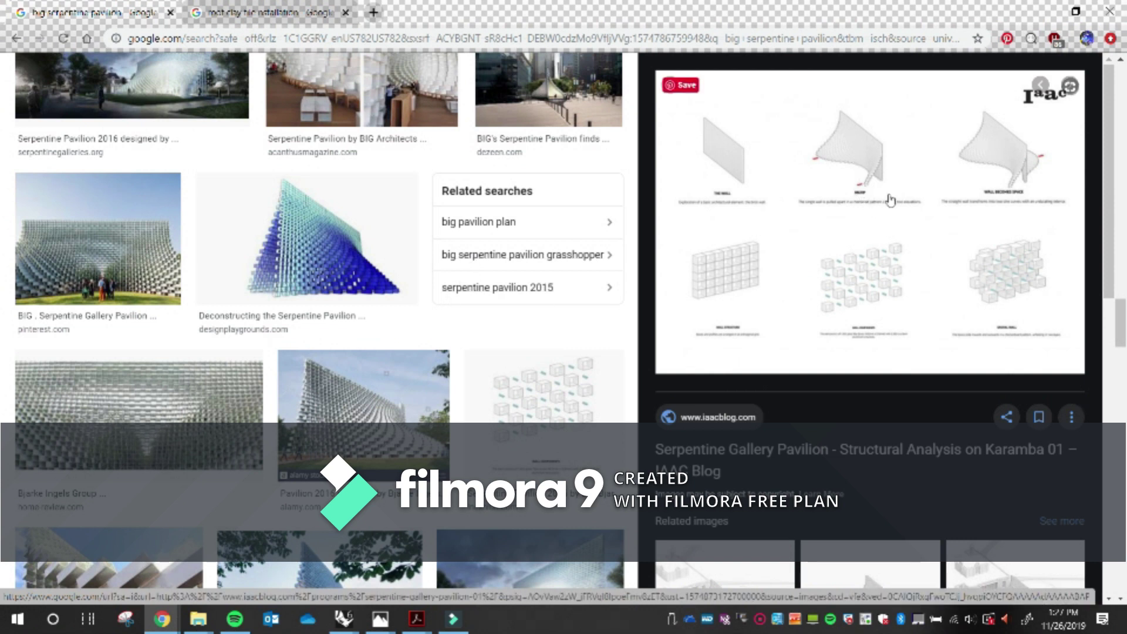
- Browse the image results for interior, aerial construction and exterior photos of BIG's Serpentine Pavilion
scroll(549, 170, "up", 3)
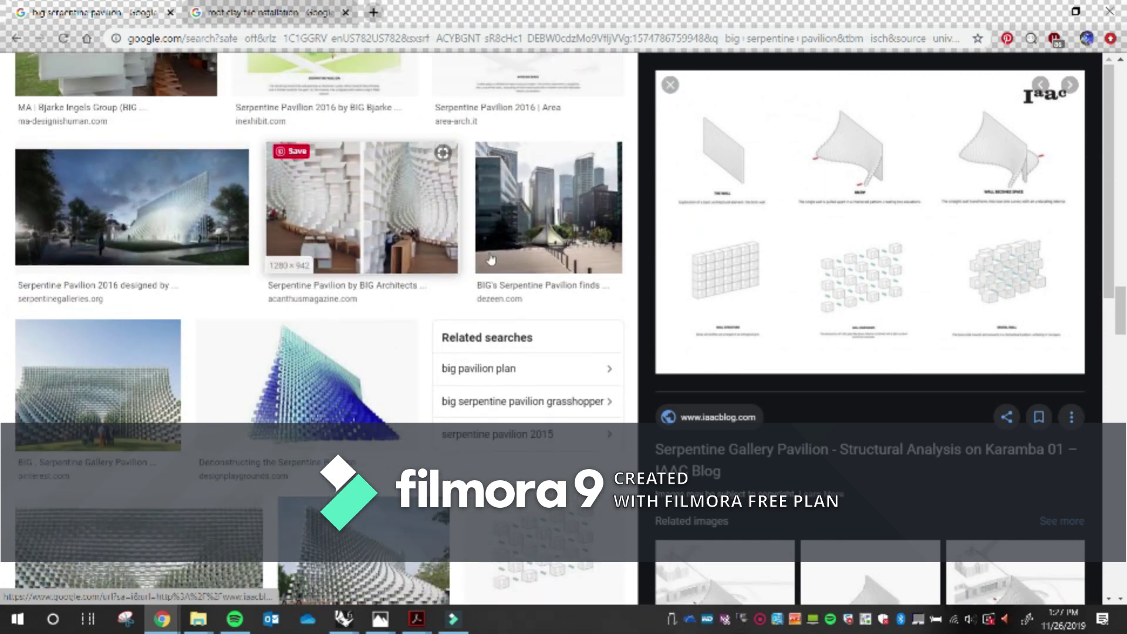
scroll(549, 170, "up", 10)
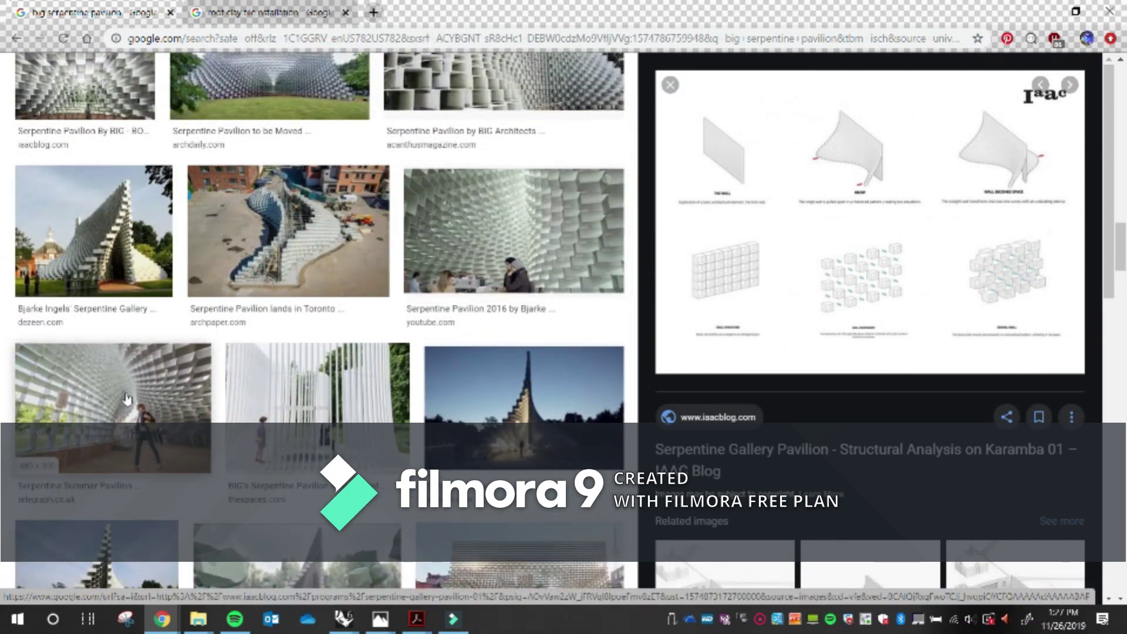
left_click(127, 399)
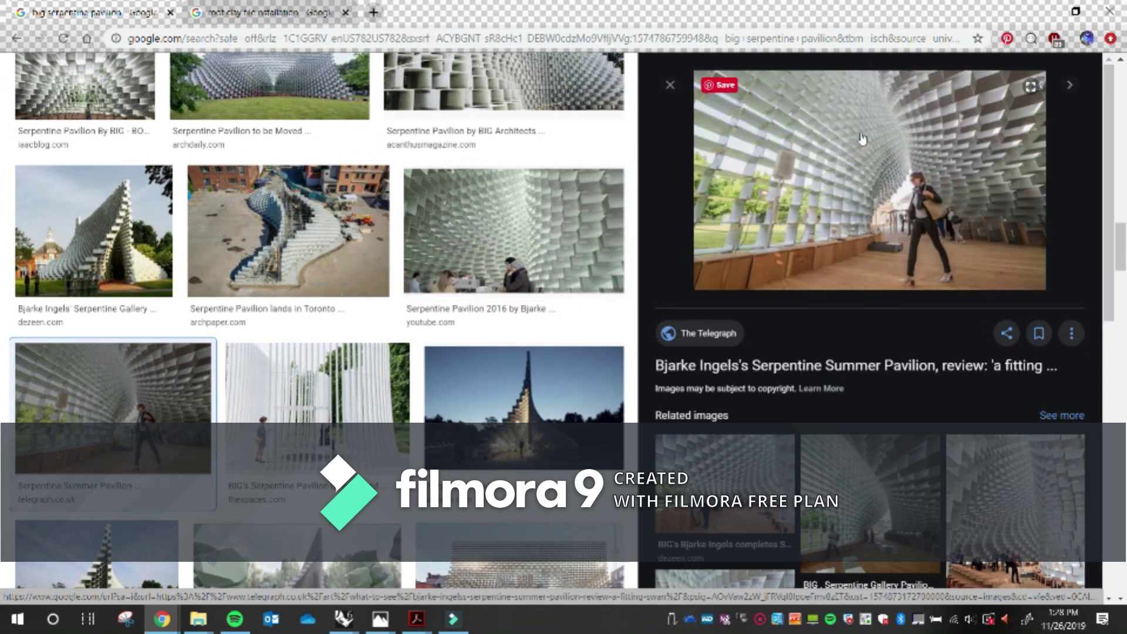
key("Right")
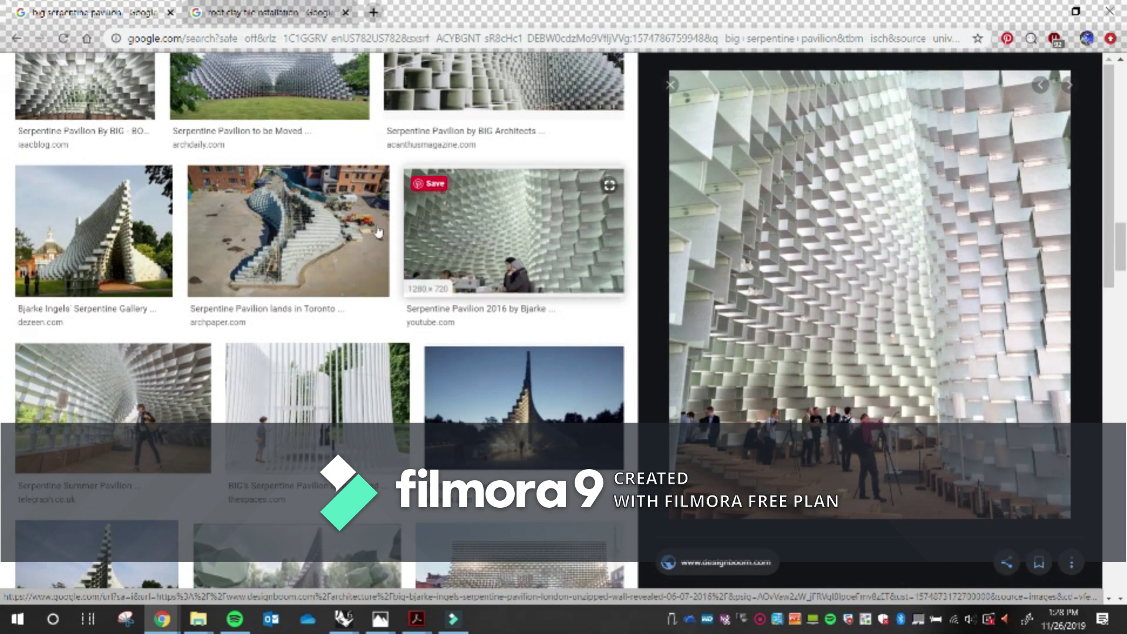
left_click(258, 253)
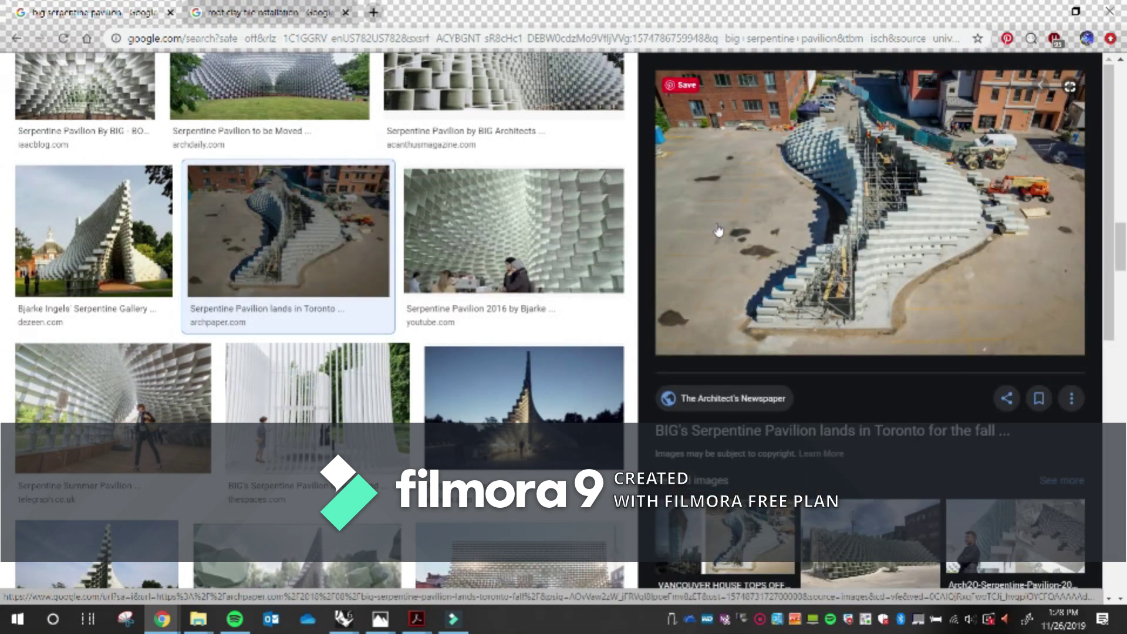
scroll(727, 235, "up", 5)
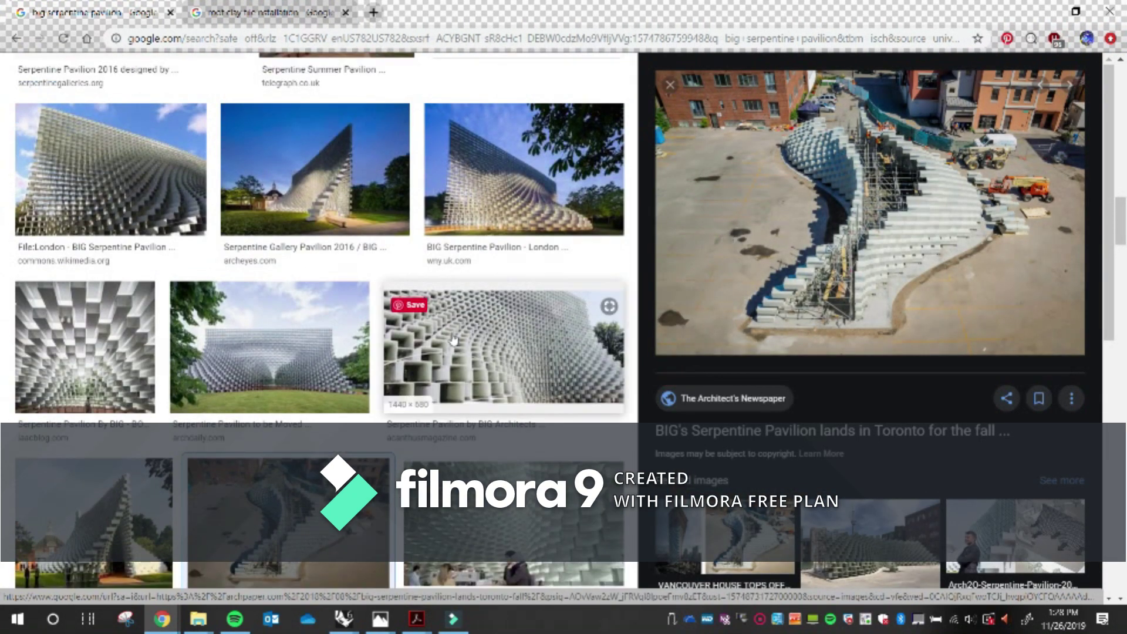
left_click(304, 363)
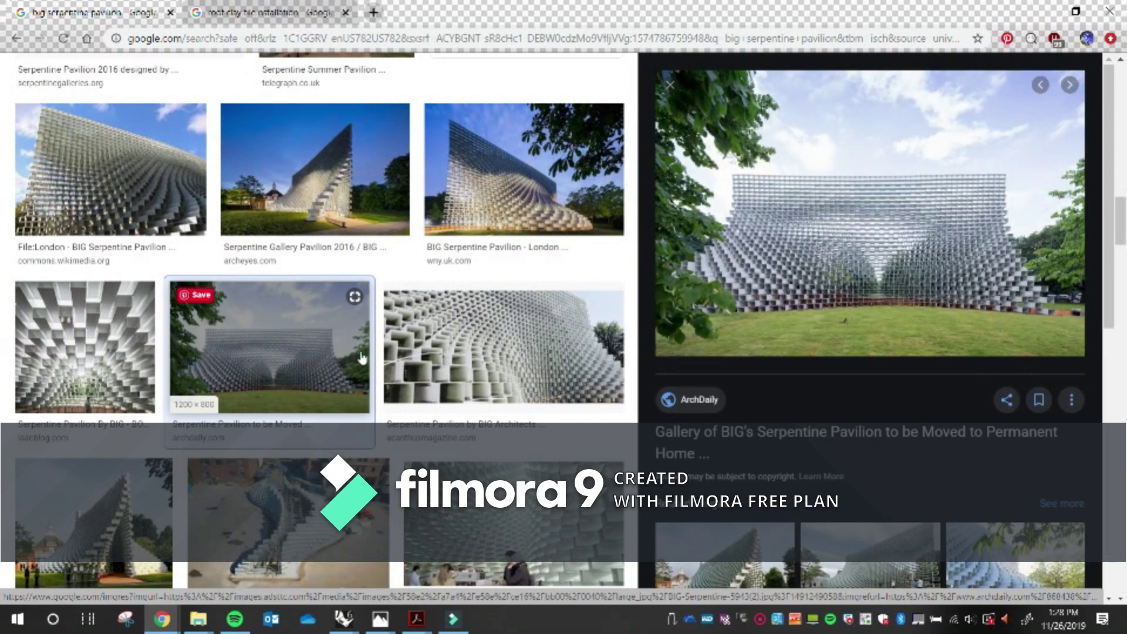
scroll(379, 351, "up", 6)
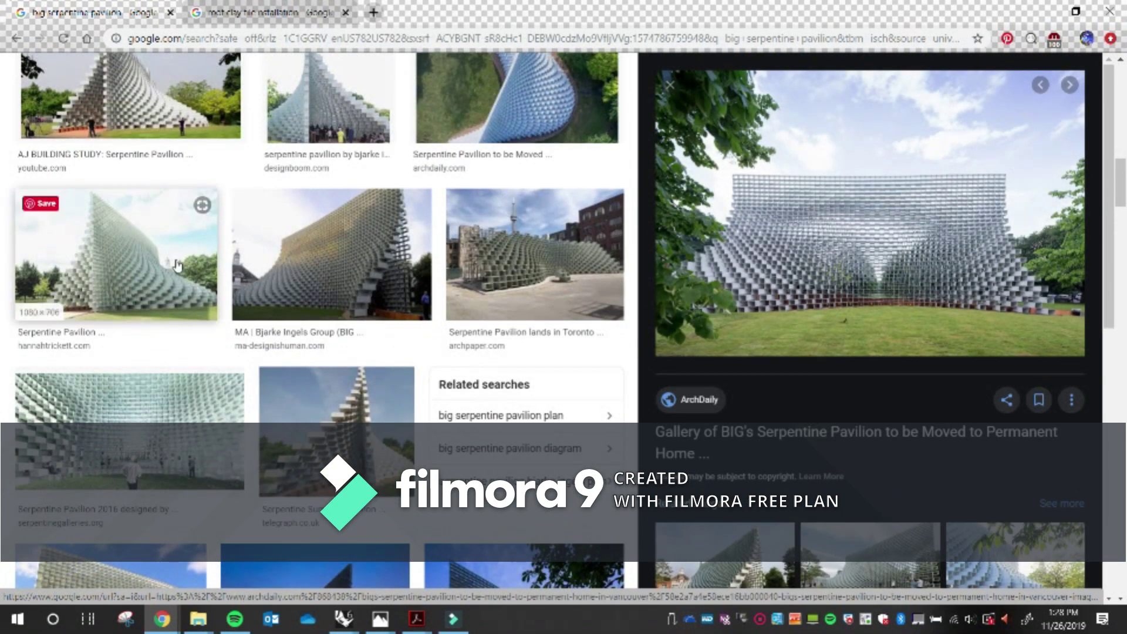
left_click(176, 266)
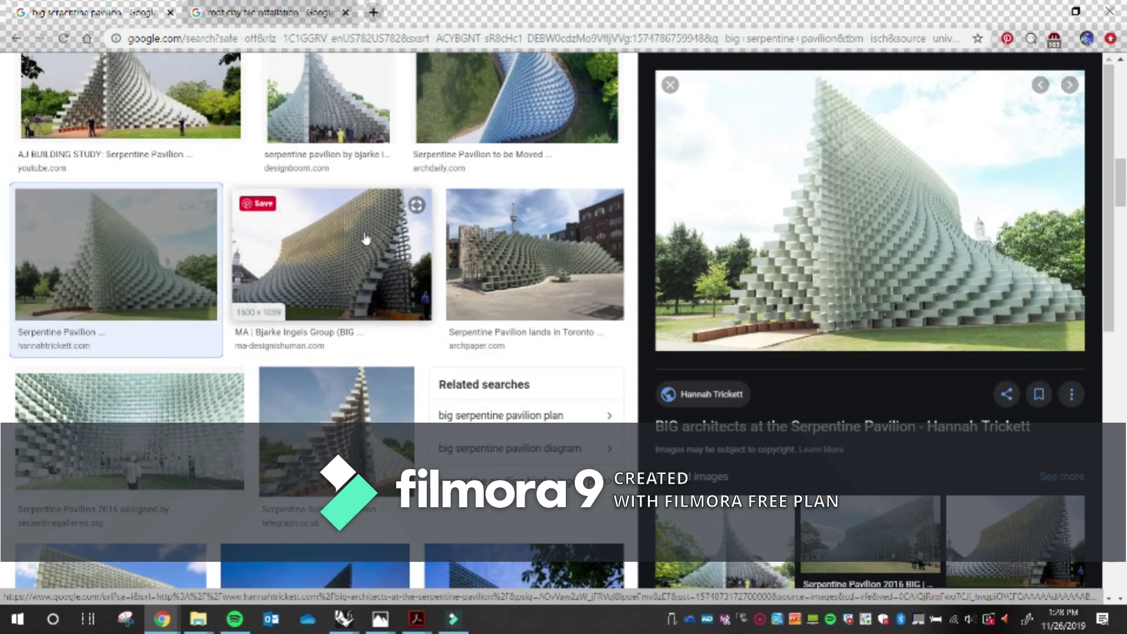
- Open the pavilion's wall components diagram and, from its related images, the IAAC six-part wall concept diagram
scroll(365, 237, "down", 10)
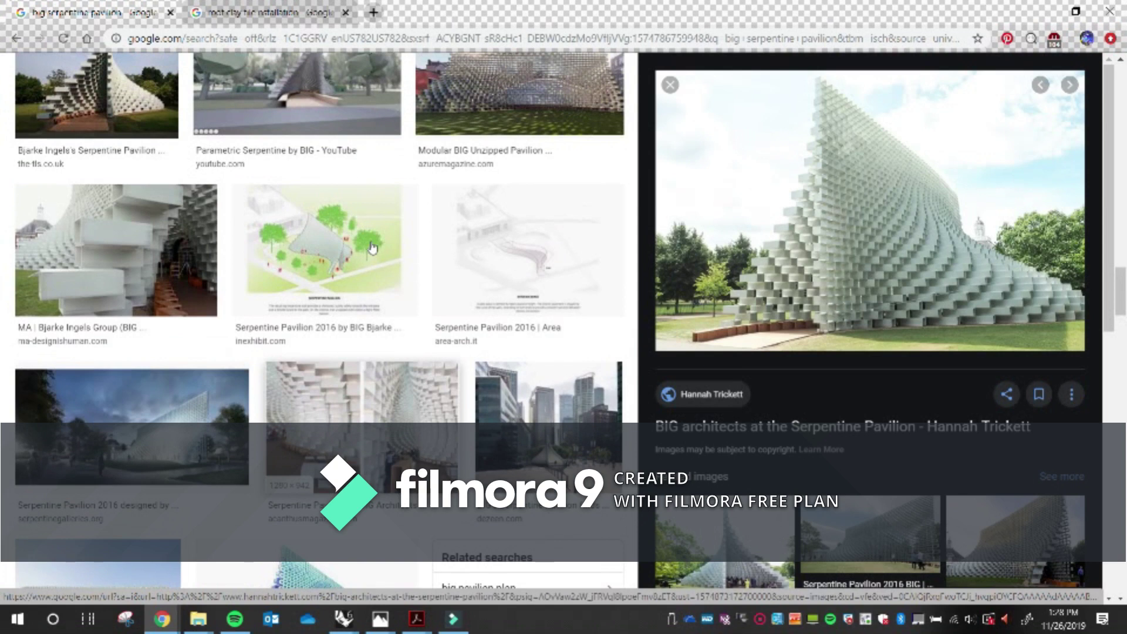
scroll(372, 248, "down", 6)
left_click(558, 376)
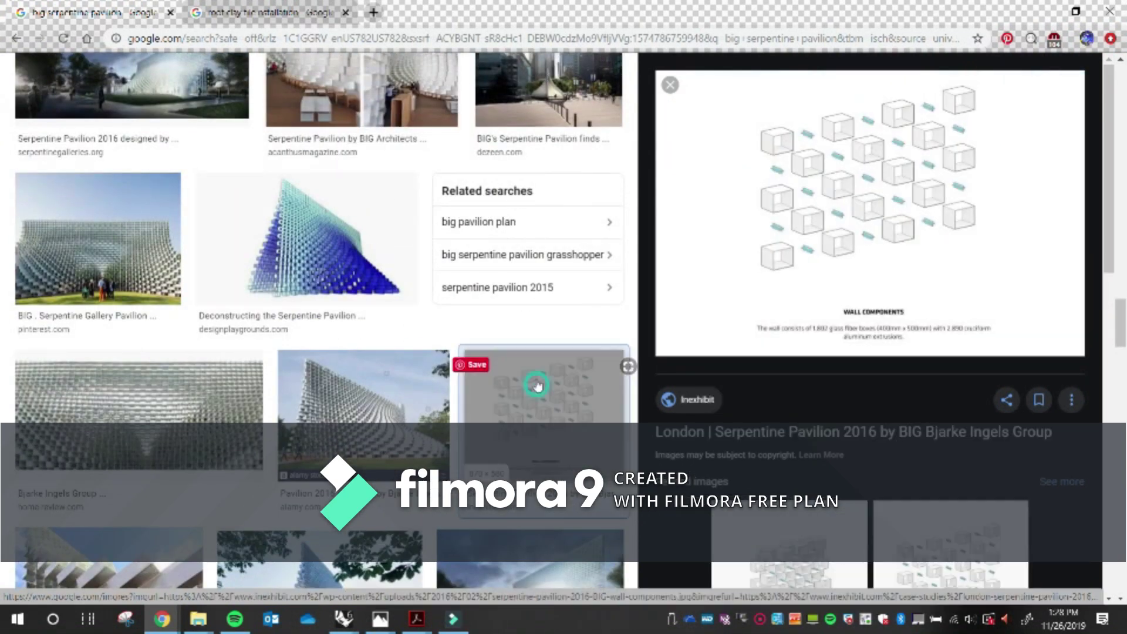
scroll(873, 329, "down", 7)
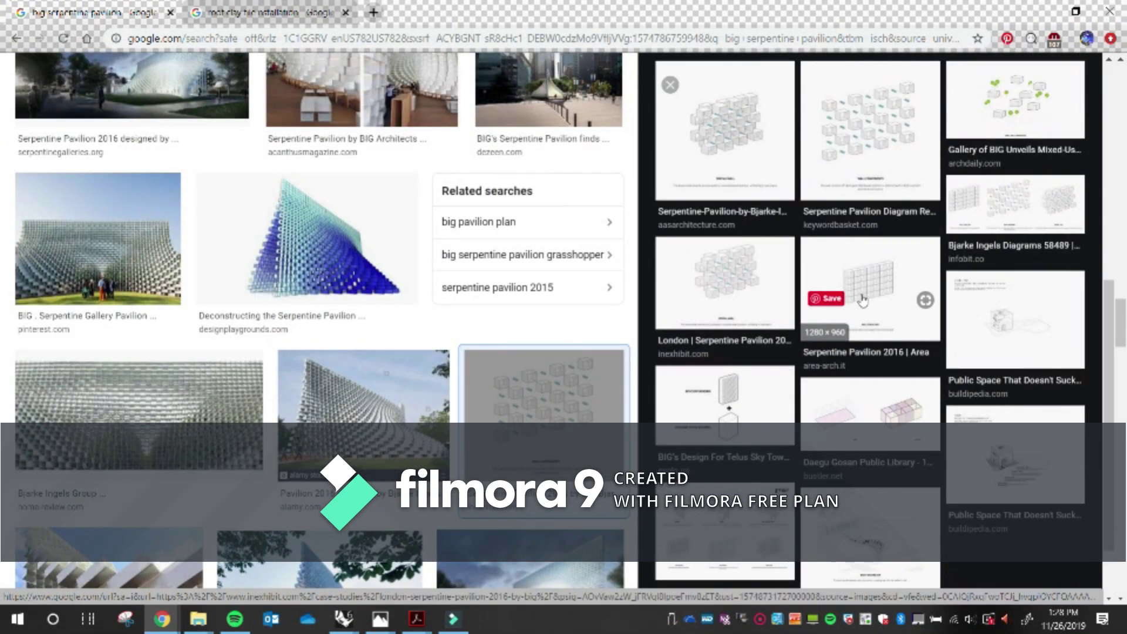
scroll(863, 300, "down", 2)
left_click(763, 405)
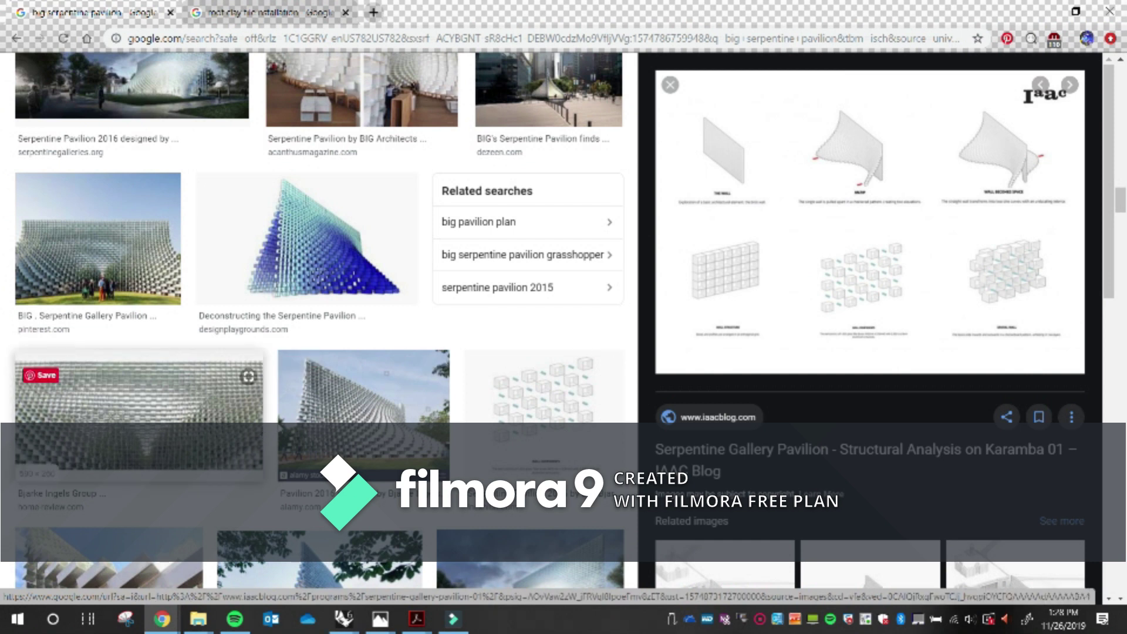
- View the coloured "Deconstructing the Serpentine Pavilion" model and compare it with photos of the box wall and the pavilion entrance
left_click(392, 265)
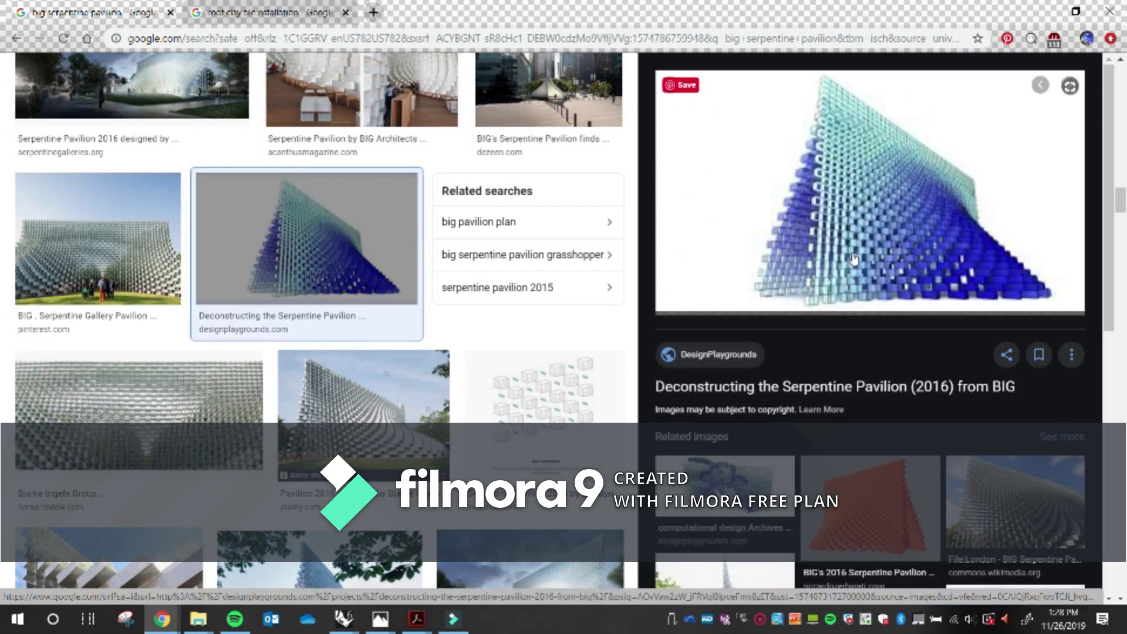
scroll(568, 245, "down", 10)
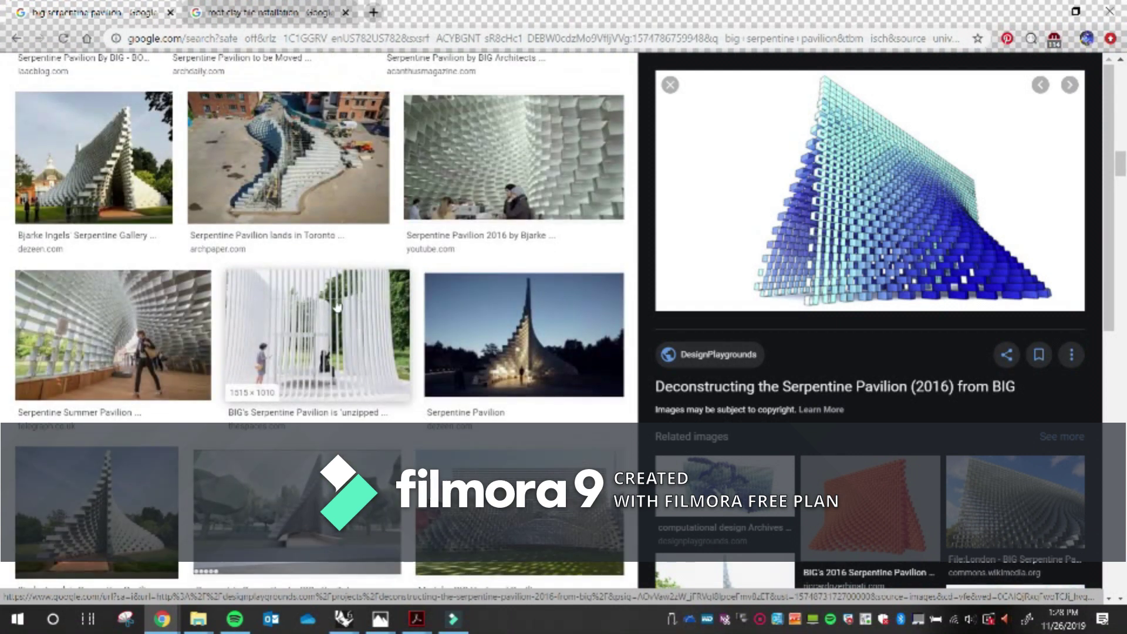
scroll(338, 307, "up", 3)
left_click(499, 302)
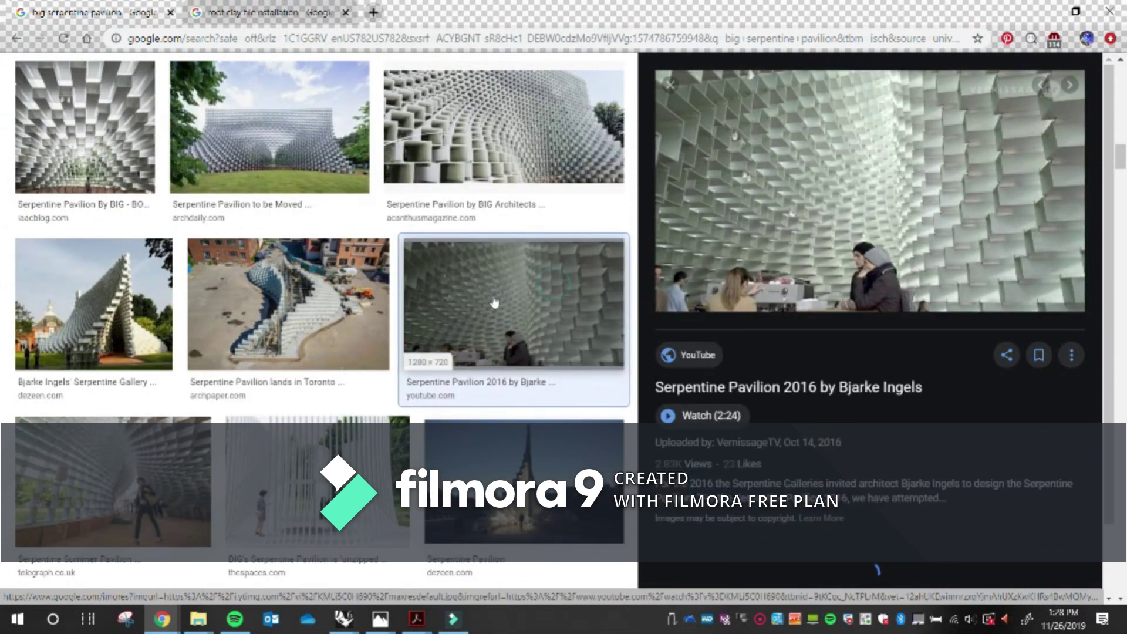
left_click(479, 124)
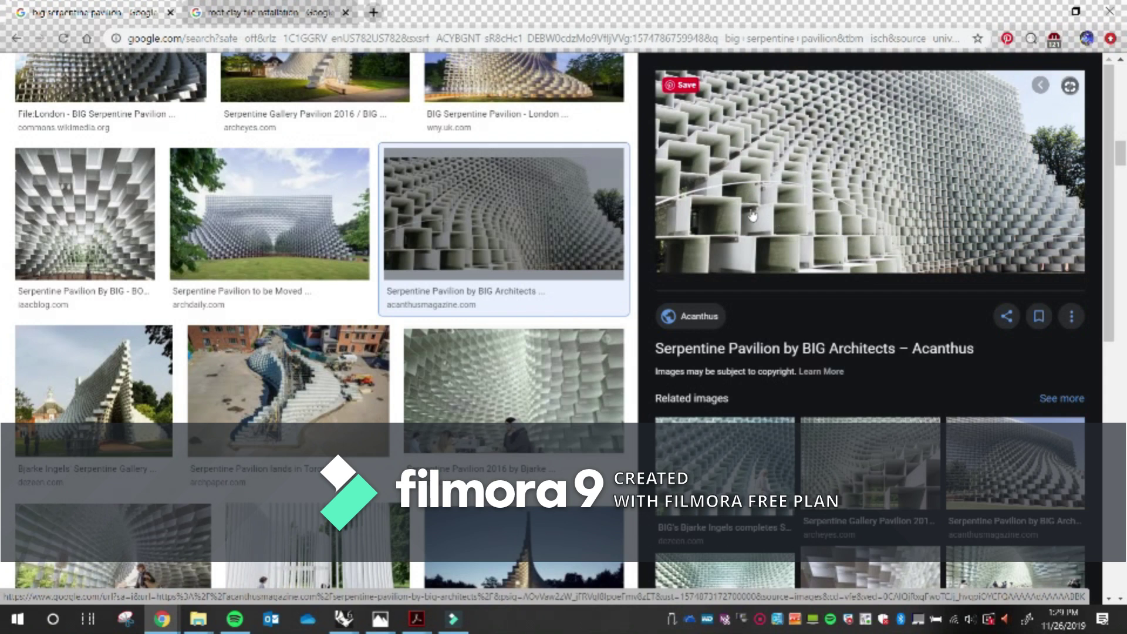
left_click(94, 388)
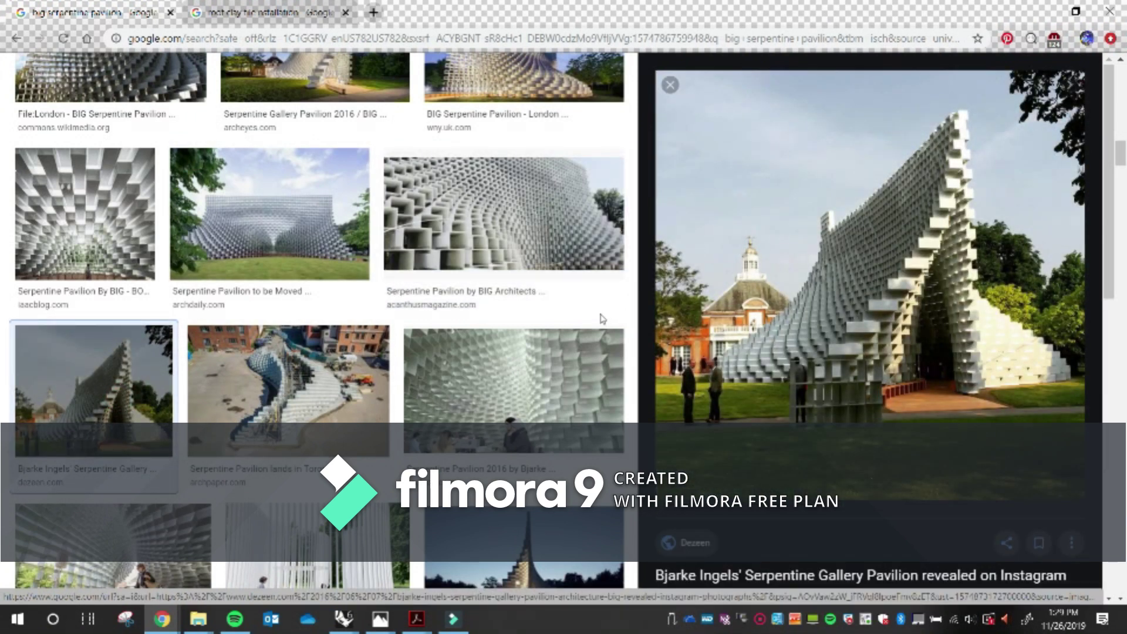
- Examine the wall components diagram again, along with the related small-scale communities and spatial wall diagrams
scroll(599, 318, "down", 15)
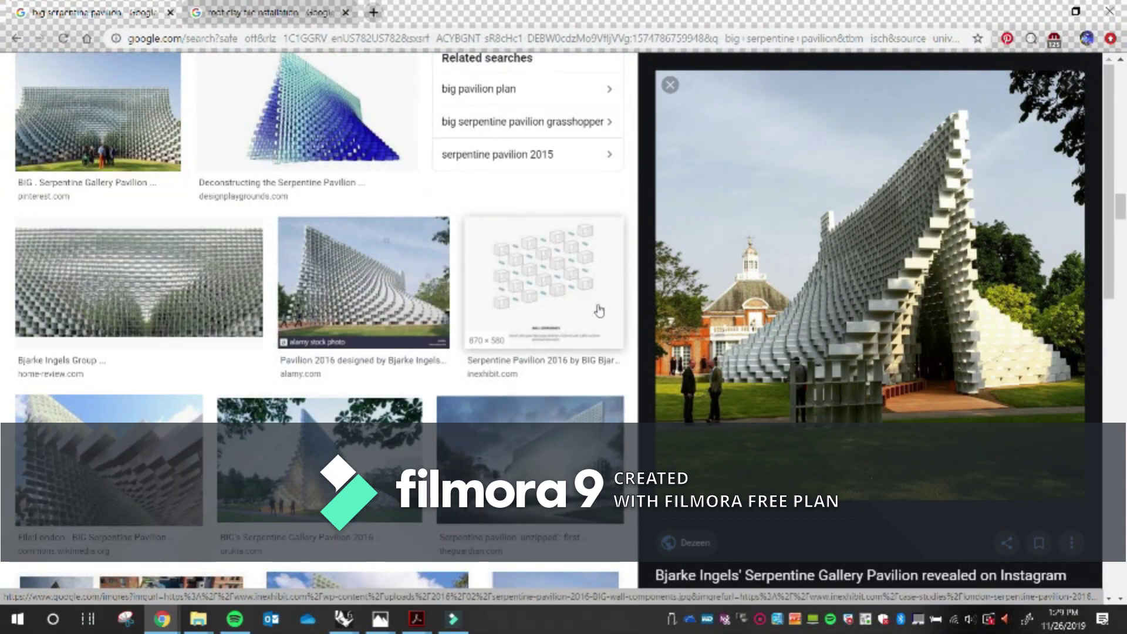
left_click(537, 294)
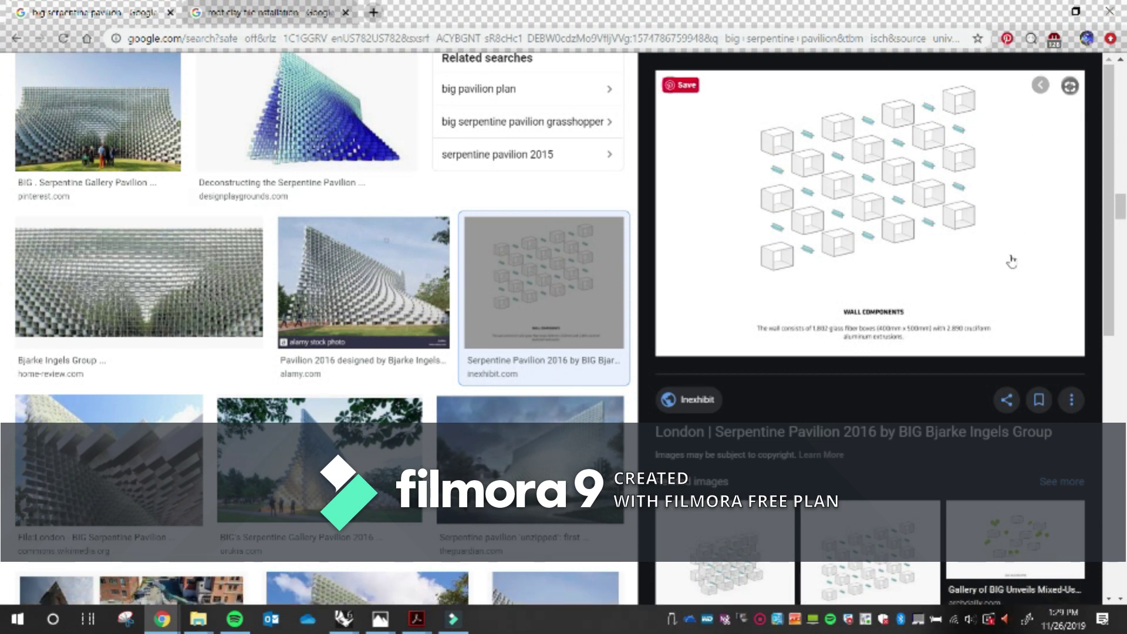
scroll(1019, 259, "down", 4)
left_click(1022, 344)
scroll(939, 342, "down", 4)
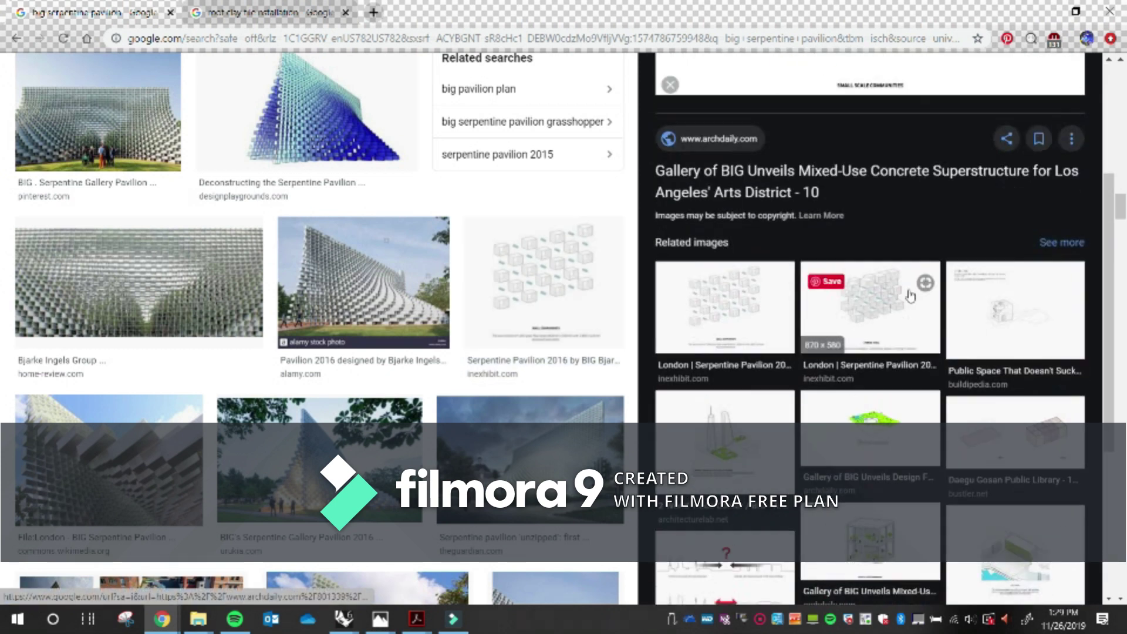
left_click(878, 318)
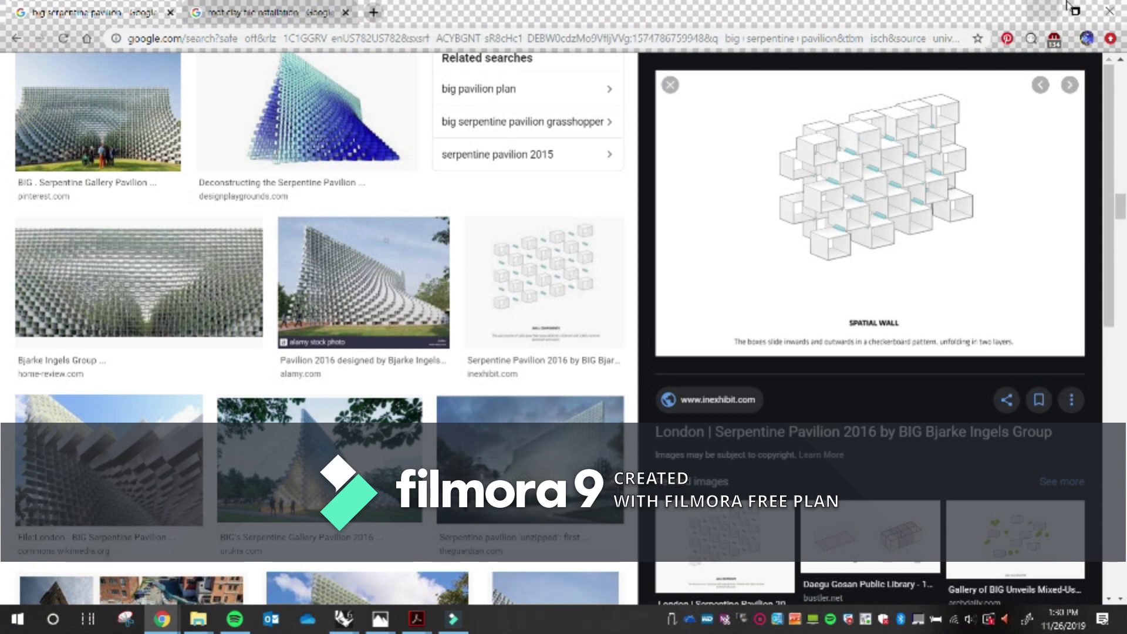
- Minimize the browser and switch to the Rhino window with the perspective model
left_click(1043, 11)
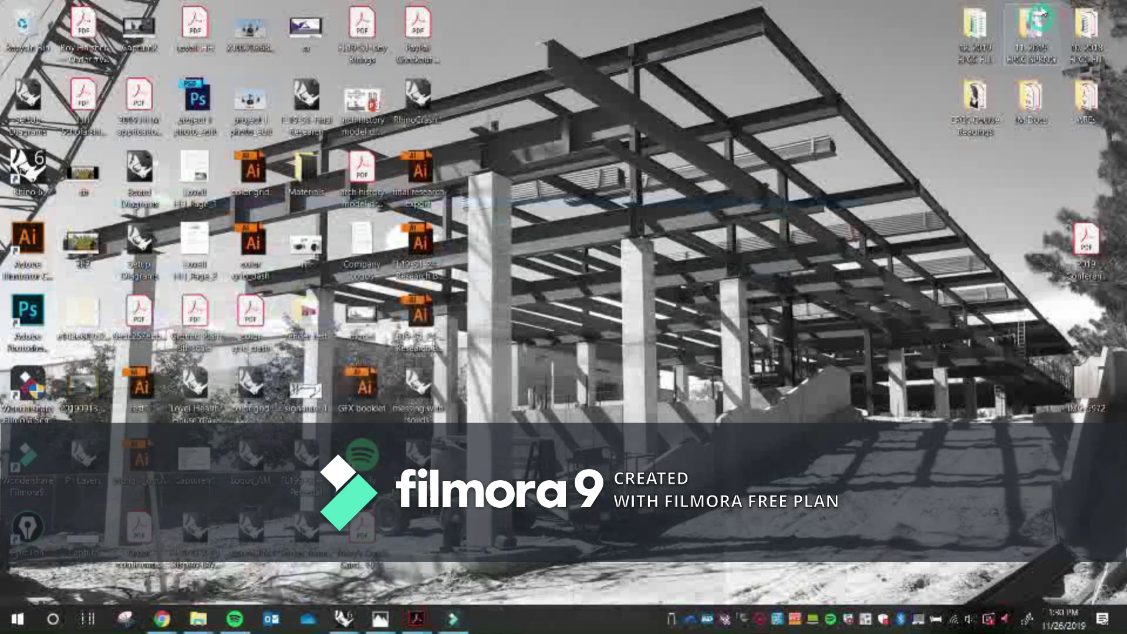
mouse_move(345, 618)
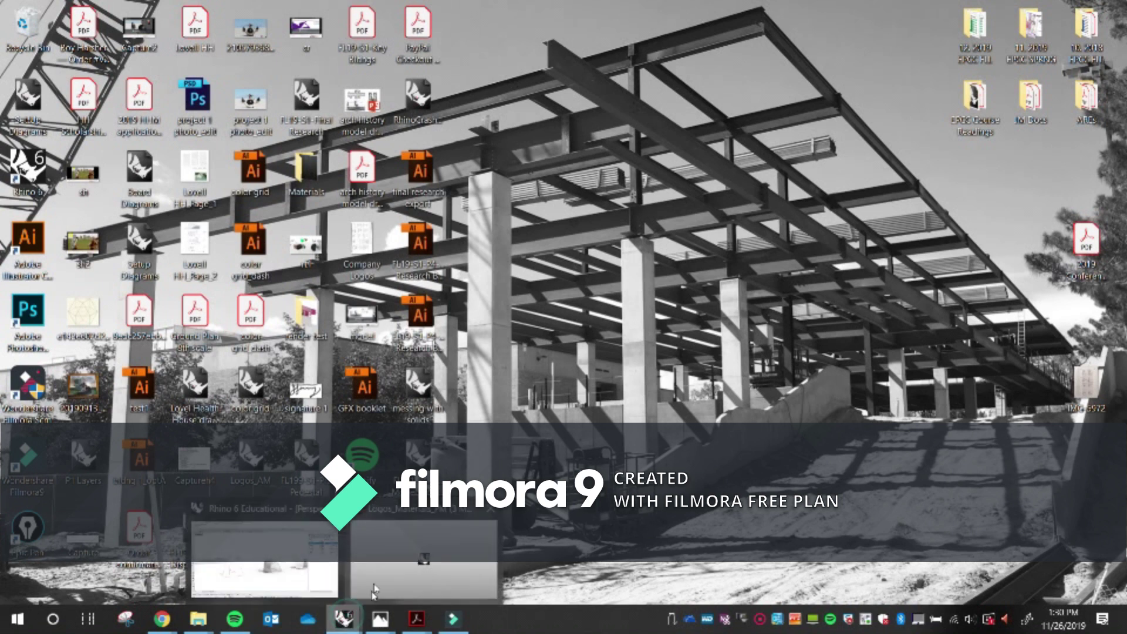
left_click(276, 568)
- Undo the accidental curve move, then select the single folded polysurface module near the origin and zoom to it to examine its shape
right_click_drag(628, 229, 261, 366)
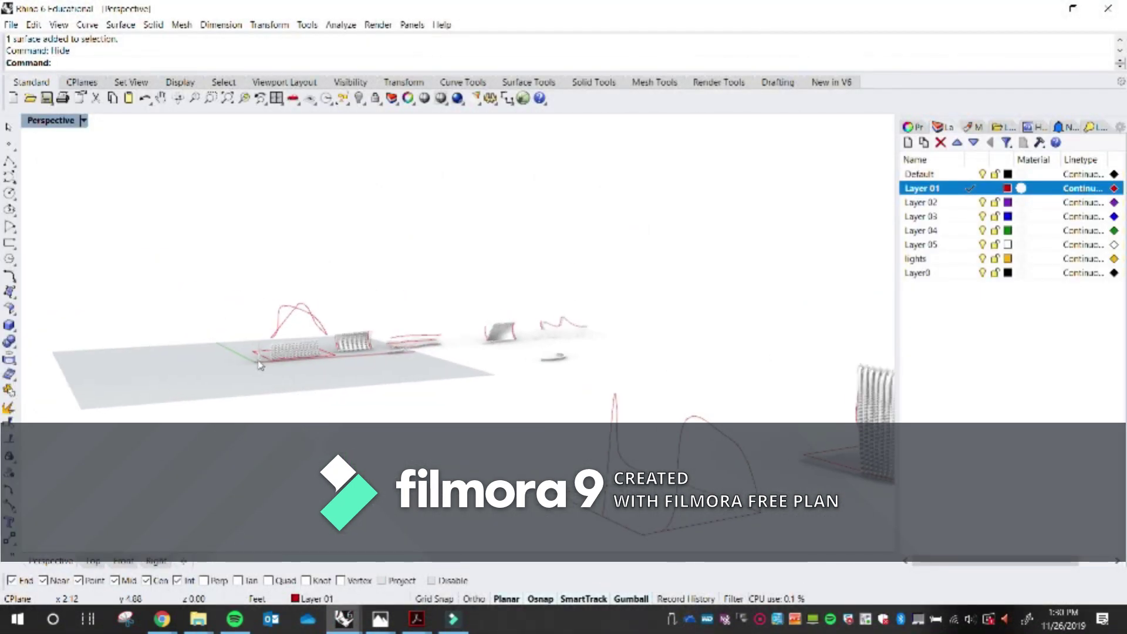
scroll(259, 361, "up", 4)
left_click(268, 387)
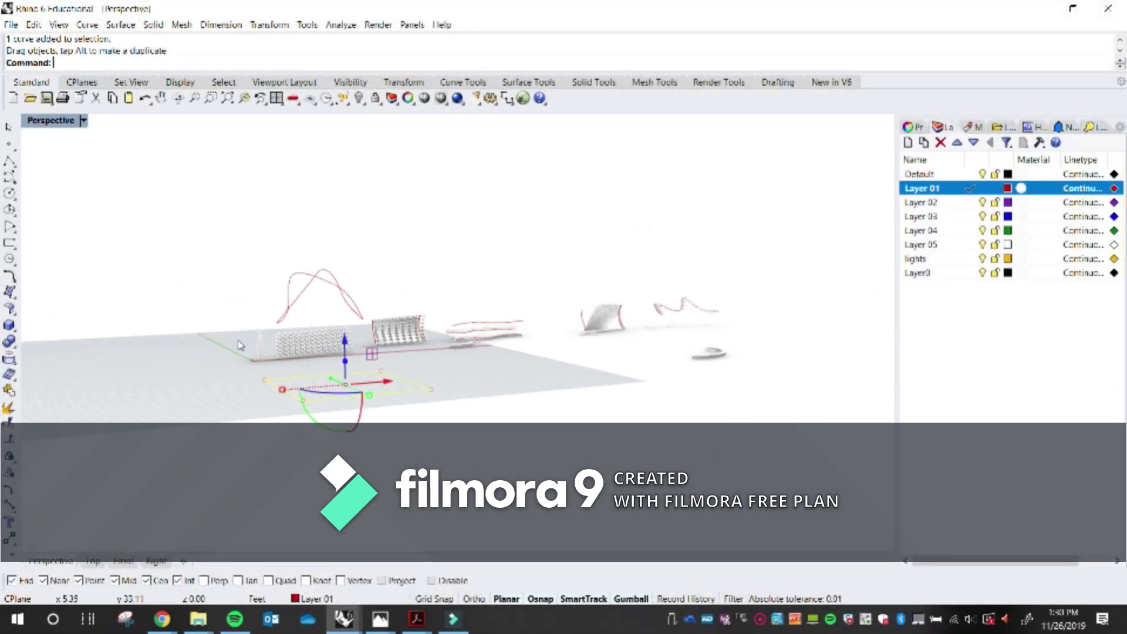
key("ctrl+z")
left_click_drag(217, 330, 265, 390)
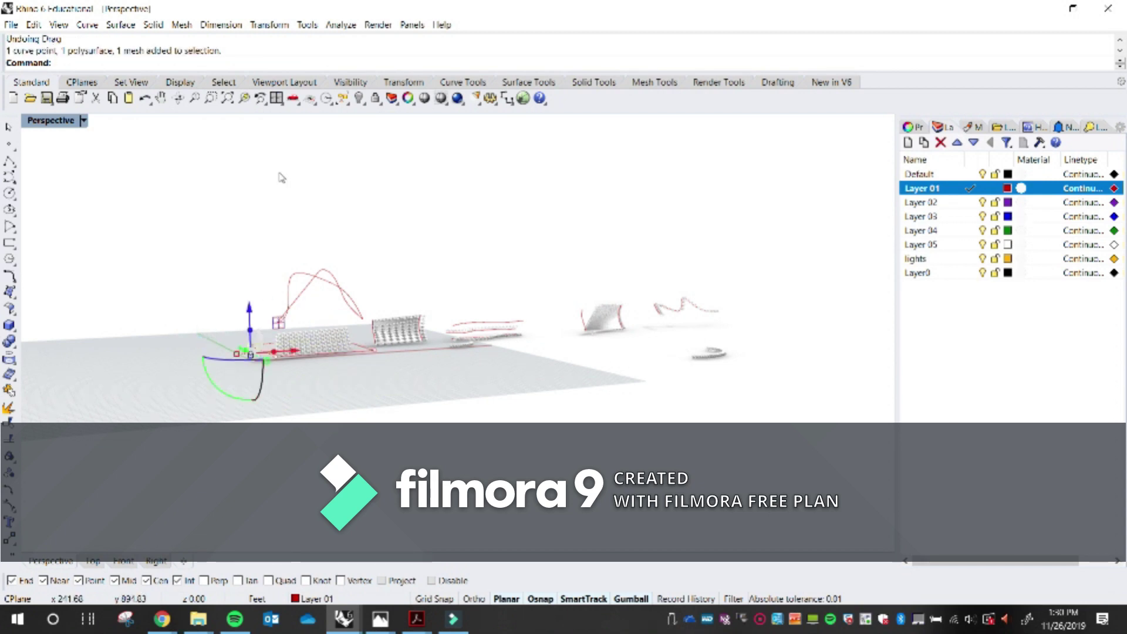
right_click(244, 98)
right_click_drag(544, 405, 403, 382)
left_click(403, 382)
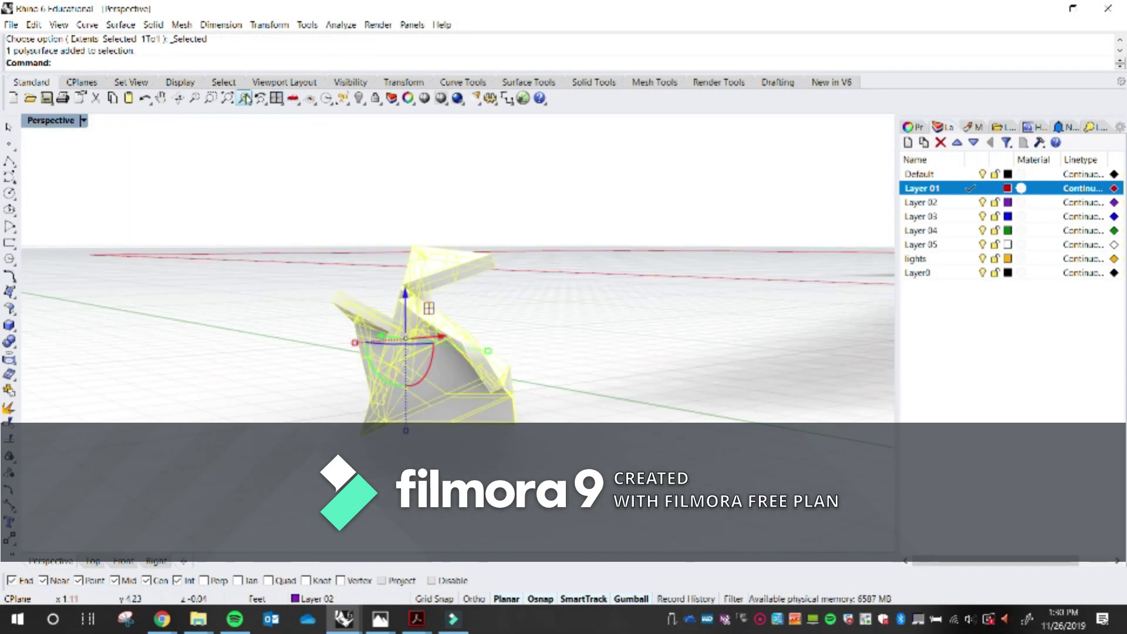
right_click(245, 98)
left_click(662, 335)
right_click_drag(662, 335, 638, 361)
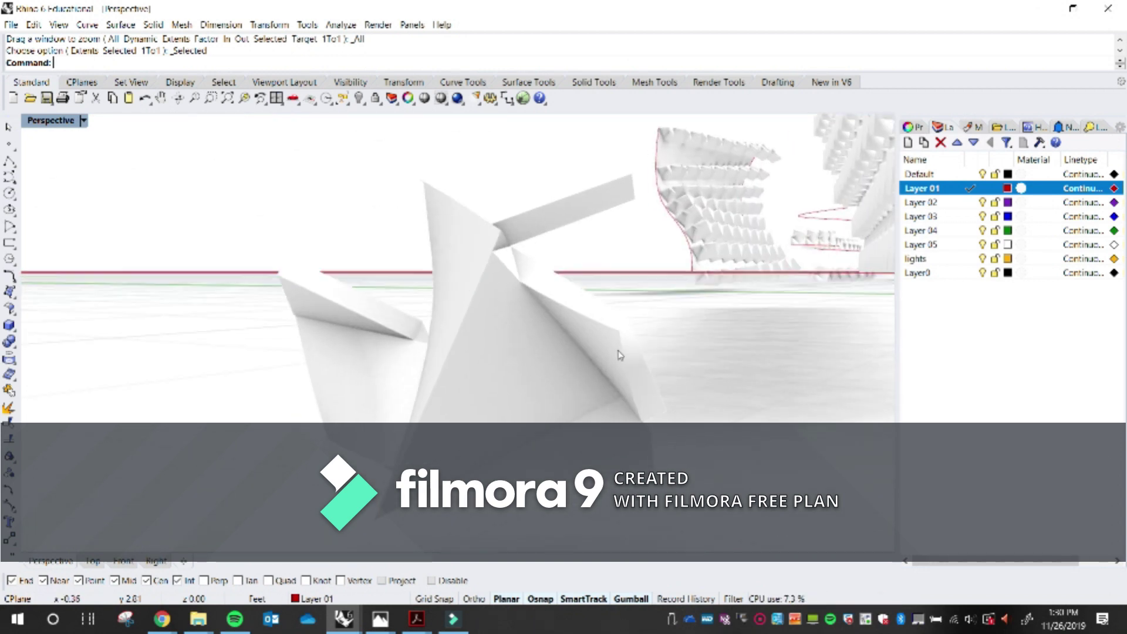
- Select the curved base surface of the module wall, zoom to it, and inspect the wall and curve studies from several sides
scroll(584, 297, "up", 5)
right_click_drag(351, 264, 252, 258)
left_click(253, 258)
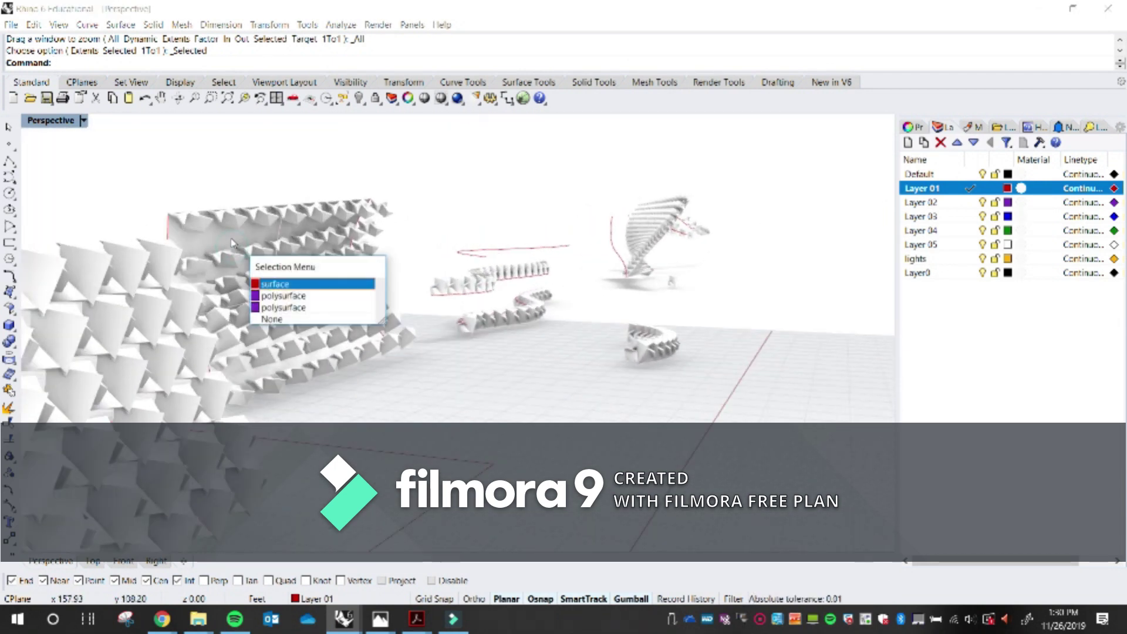
left_click(287, 285)
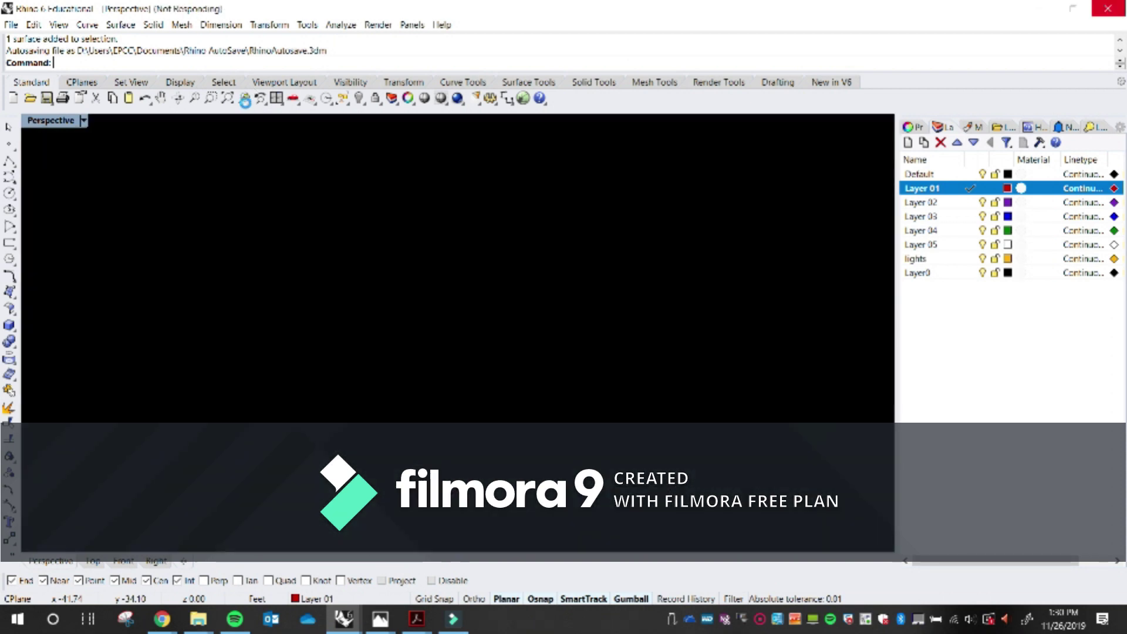
left_click(244, 99)
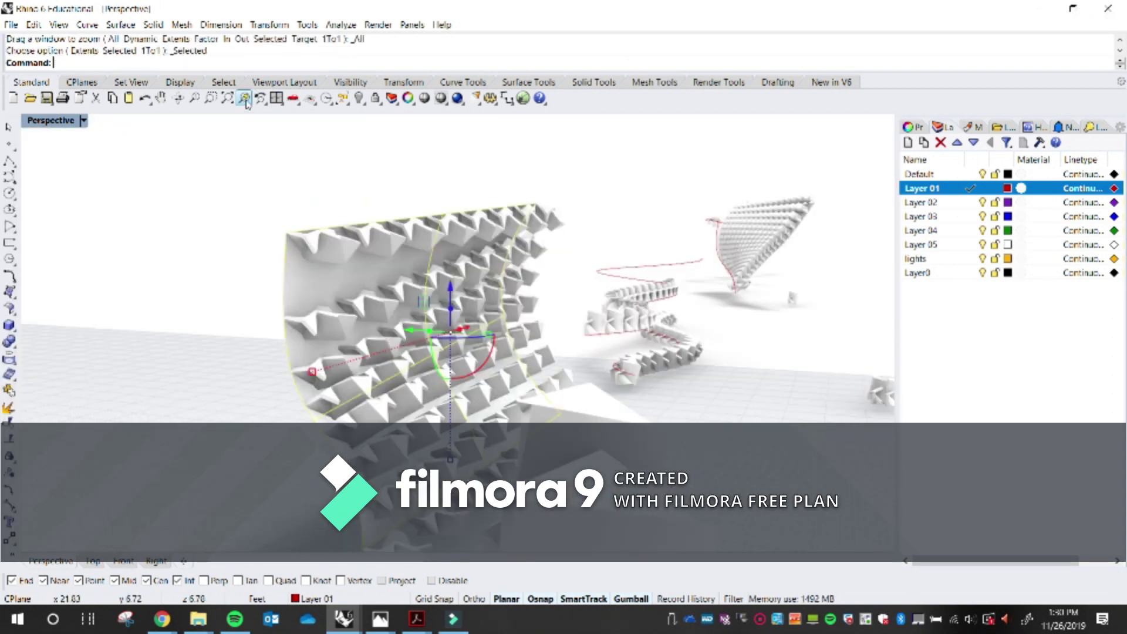
right_click_drag(370, 170, 345, 311)
mouse_move(634, 320)
right_mouse_down()
mouse_move(411, 392)
mouse_move(362, 320)
mouse_move(366, 350)
mouse_move(280, 286)
mouse_move(523, 379)
mouse_move(567, 381)
mouse_move(335, 395)
mouse_move(273, 376)
mouse_move(659, 300)
right_mouse_up()
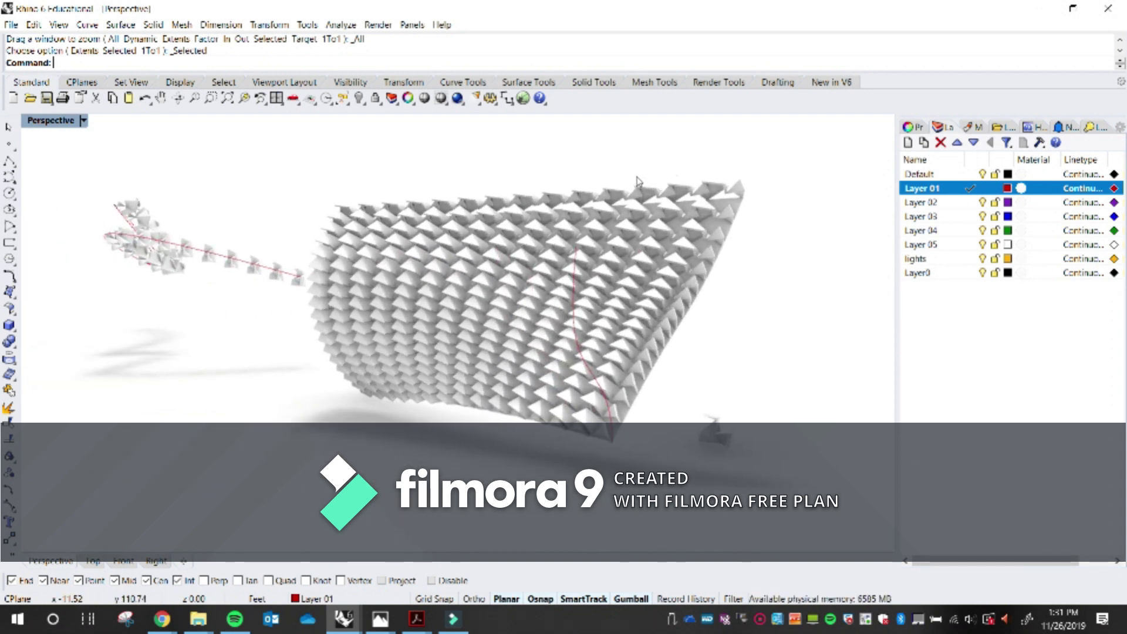
scroll(355, 181, "down", 15)
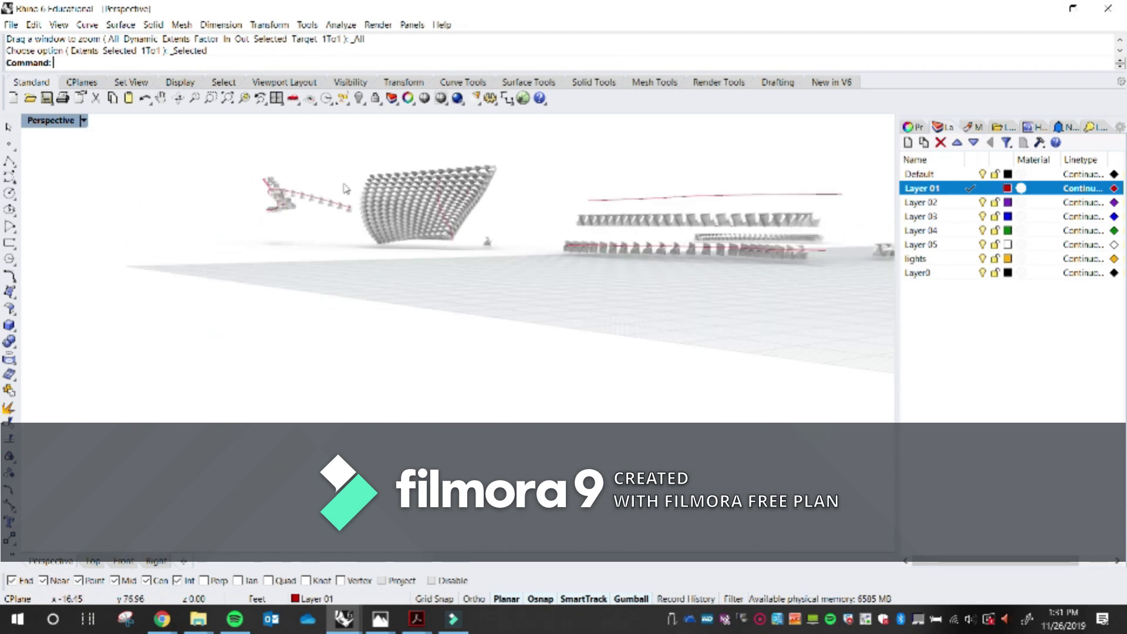
right_click_drag(556, 229, 419, 238)
scroll(419, 238, "up", 5)
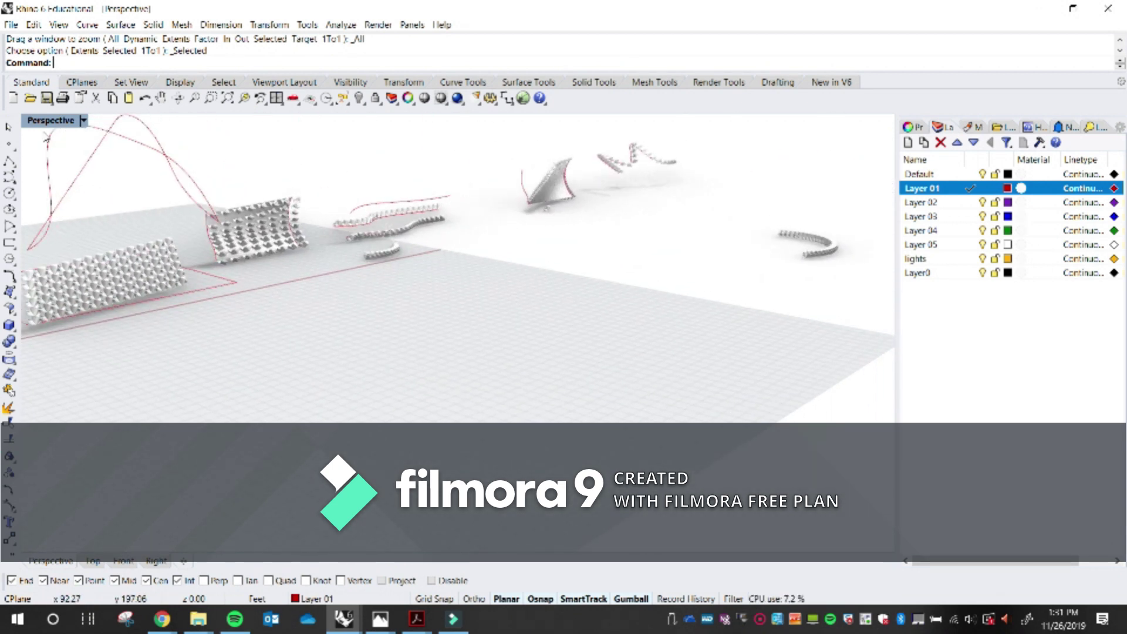
- Set the Perspective viewport to Shaded display and examine the single module, human figure and module wall
left_click(83, 120)
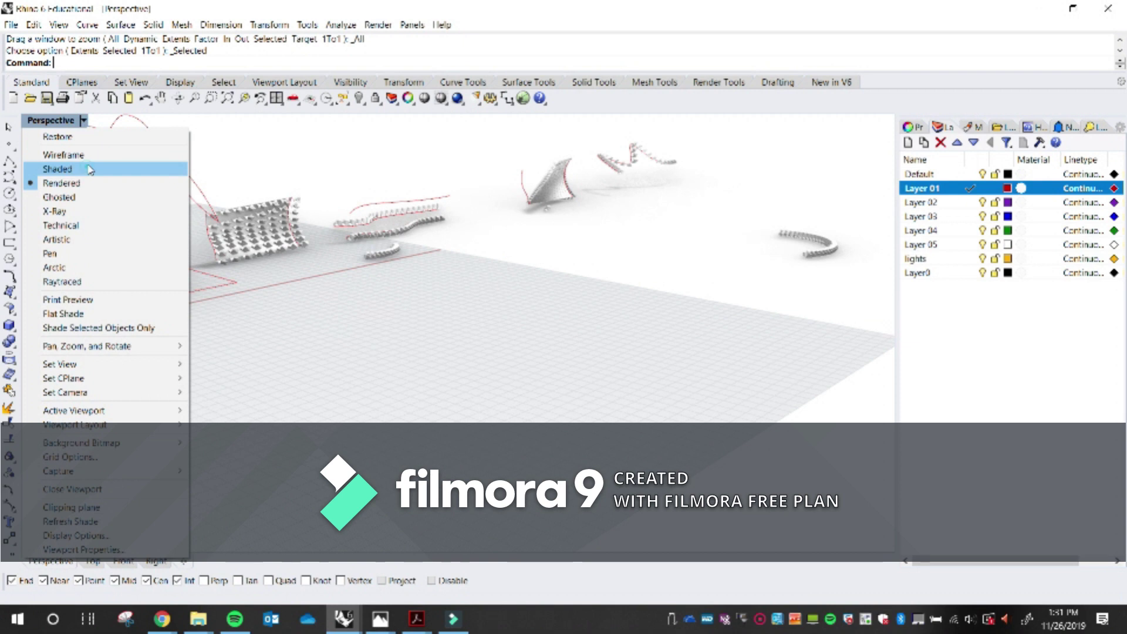
left_click(56, 168)
right_click_drag(381, 401, 589, 419, "shift")
scroll(376, 380, "up", 10)
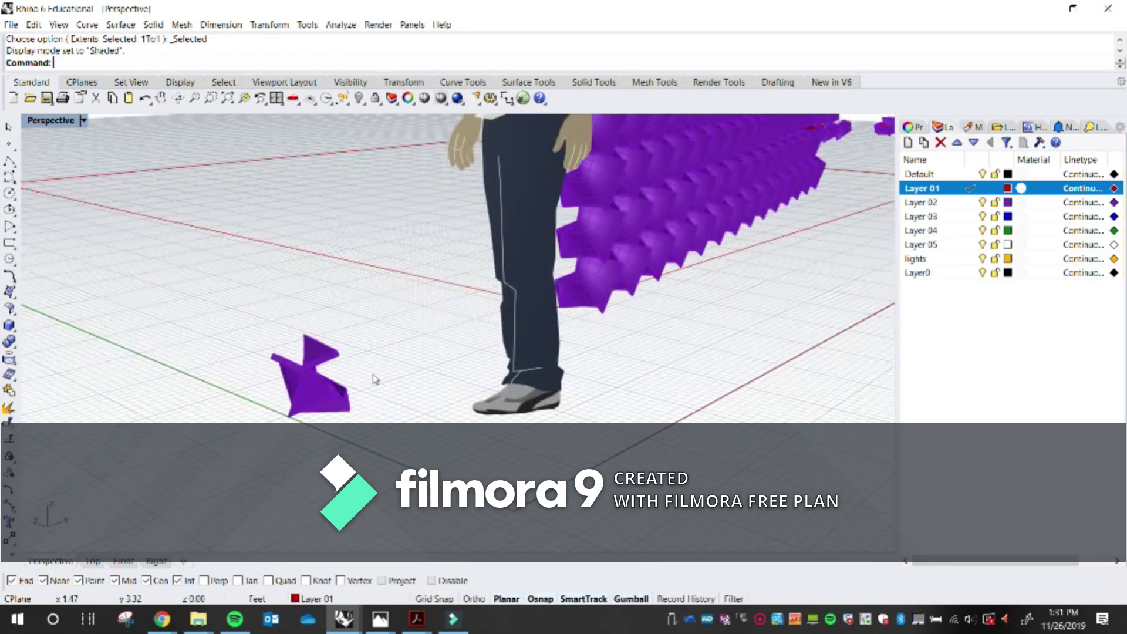
scroll(365, 380, "down", 10)
right_click_drag(516, 383, 494, 410)
right_click_drag(347, 444, 508, 388, "shift")
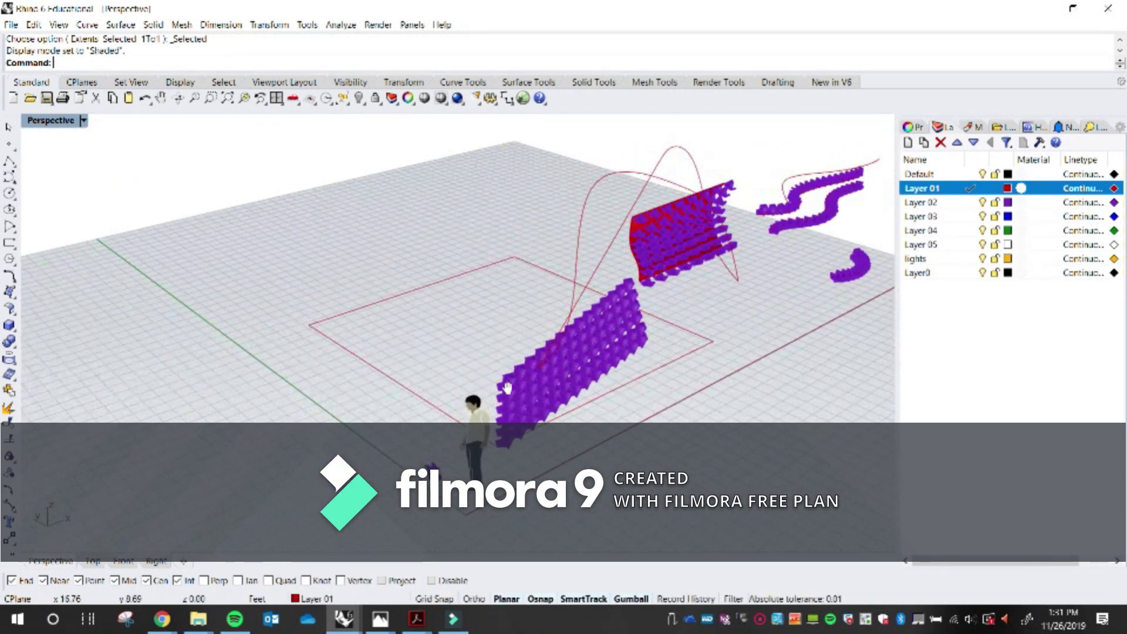
left_click(12, 25)
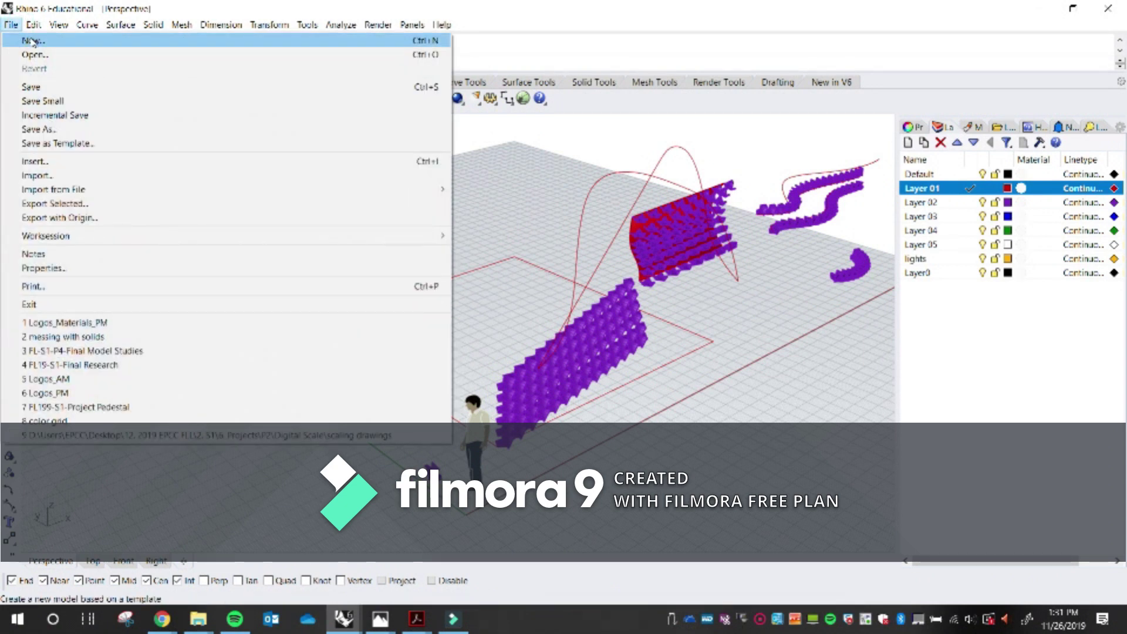
left_click(34, 41)
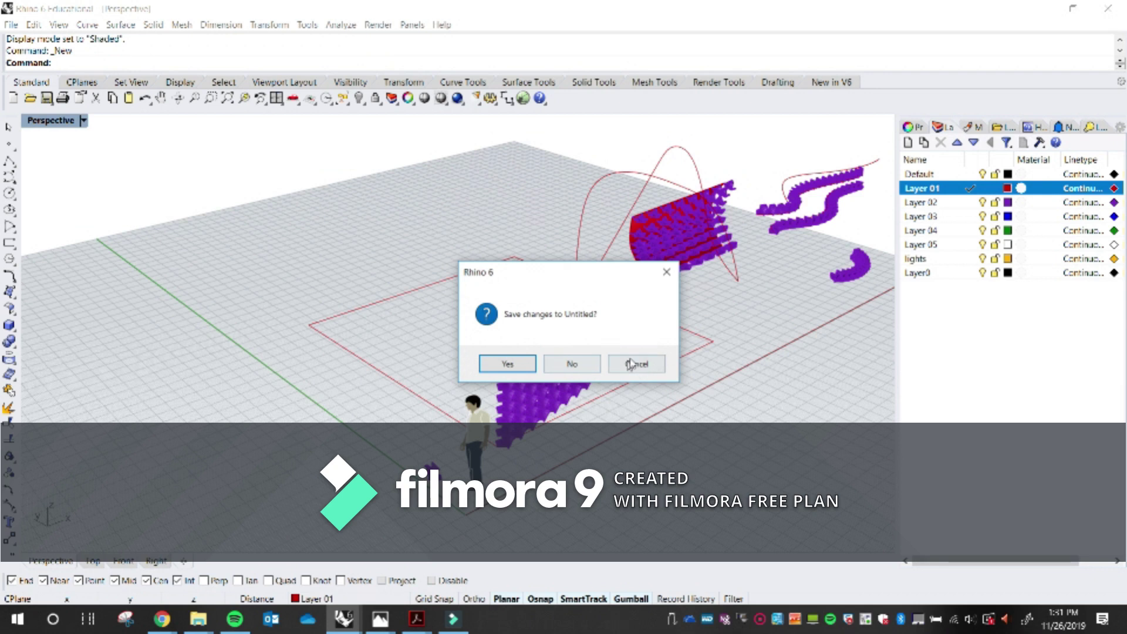
left_click(628, 364)
- Minimize the example model and launch a new Rhino 6 session from the desktop
left_click(1037, 9)
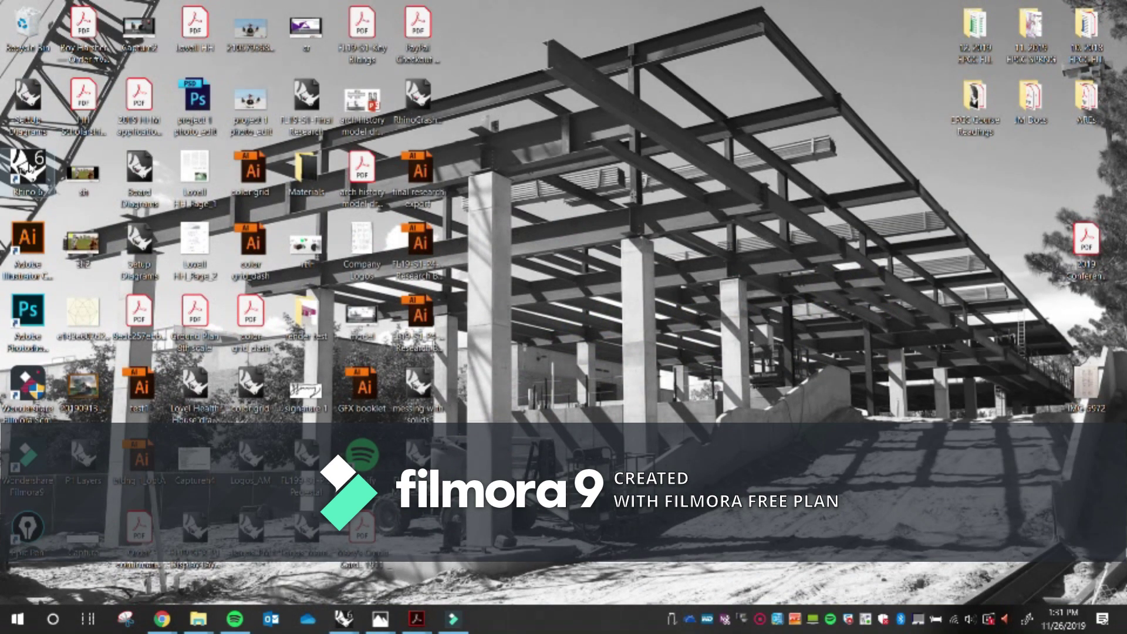
double_click(28, 170)
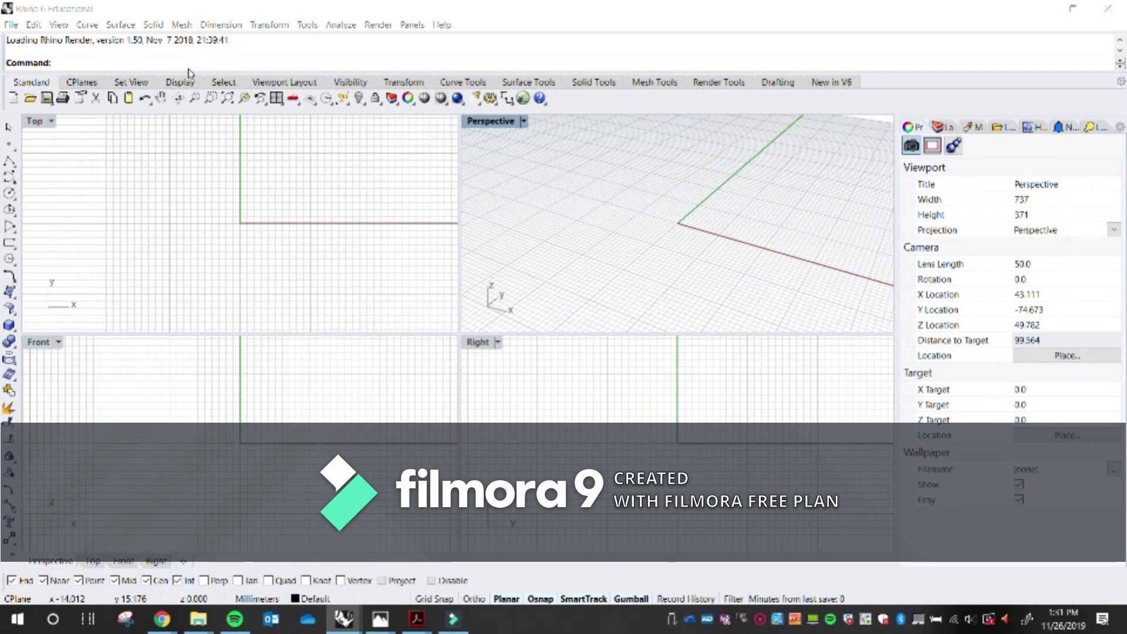
right_click_drag(217, 212, 182, 258)
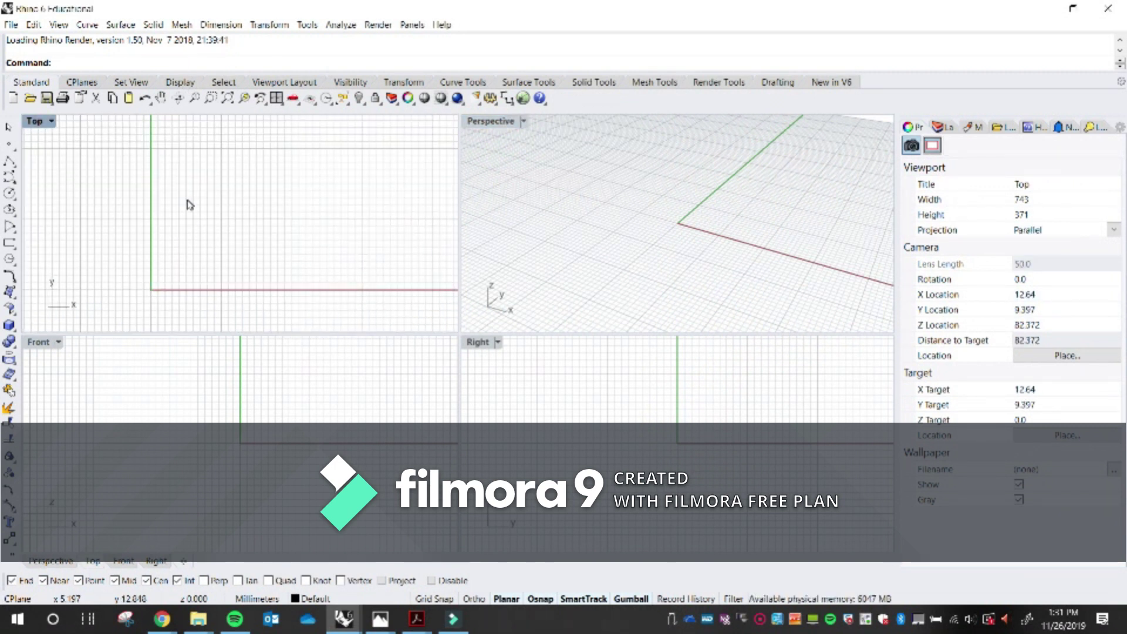
right_click_drag(200, 196, 164, 217)
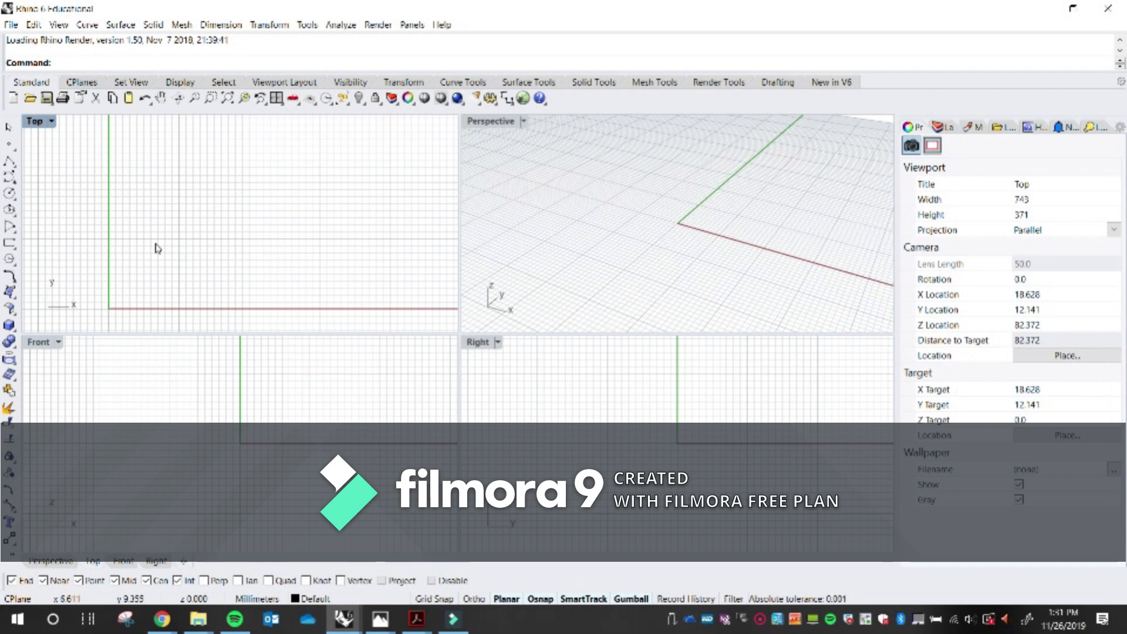
- Set the model units to Feet with distances displayed in Feet & Inches
key("Return")
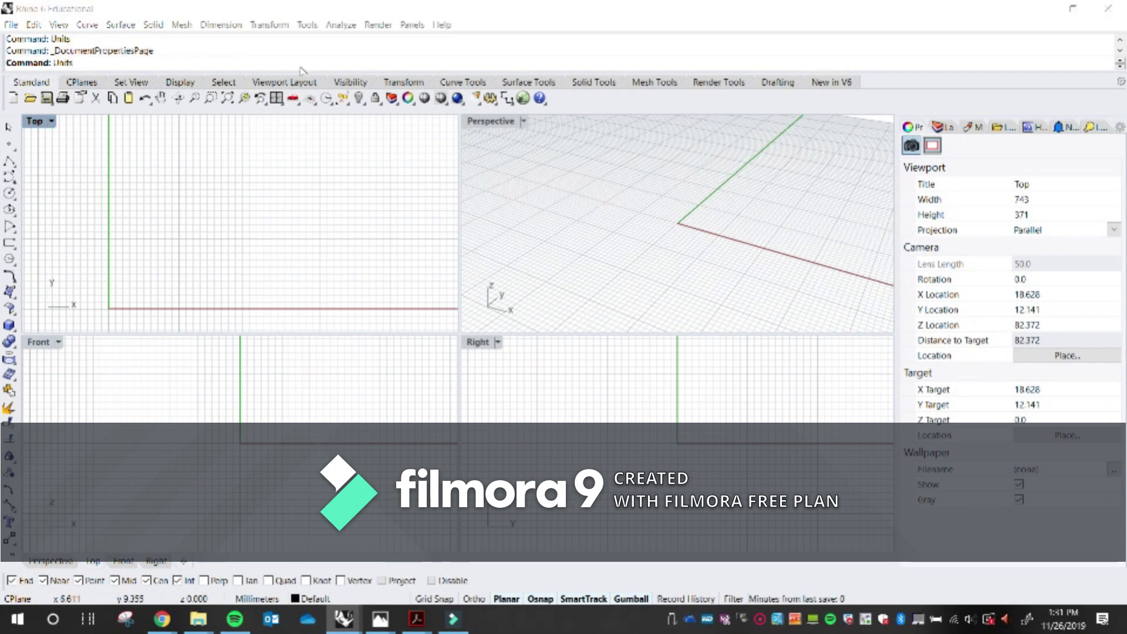
left_click(499, 89)
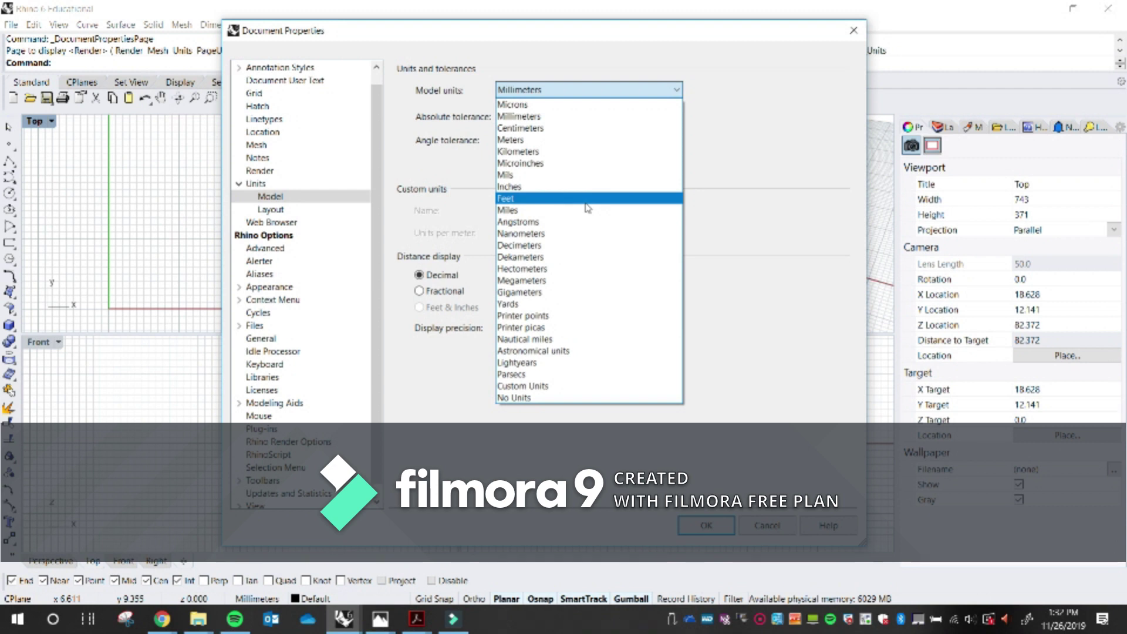
left_click(587, 199)
left_click(464, 308)
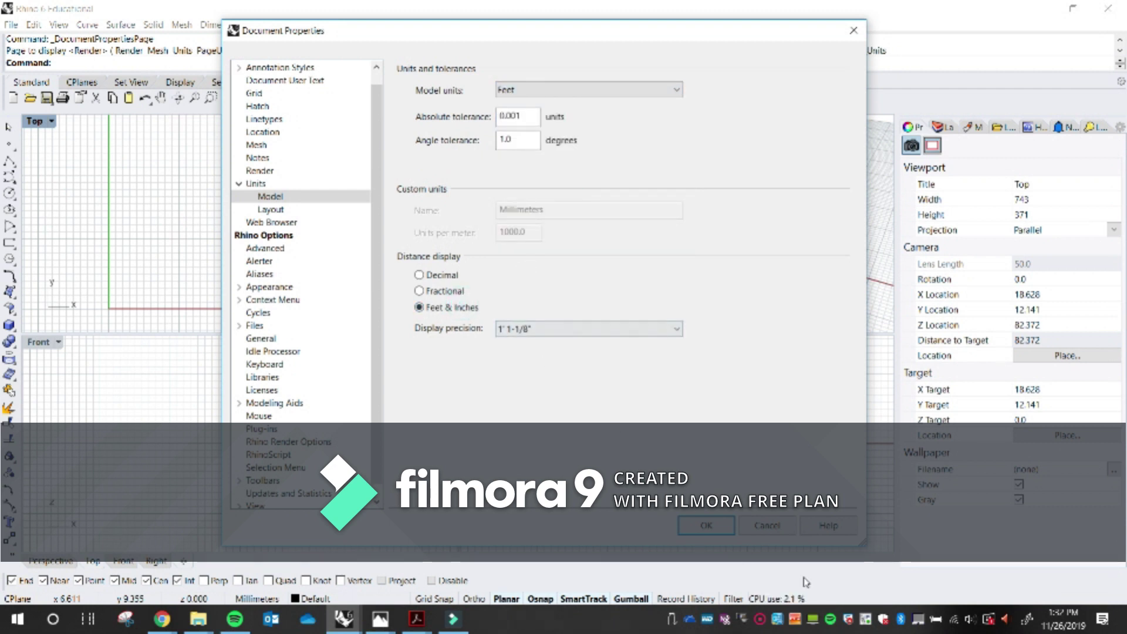
left_click(720, 531)
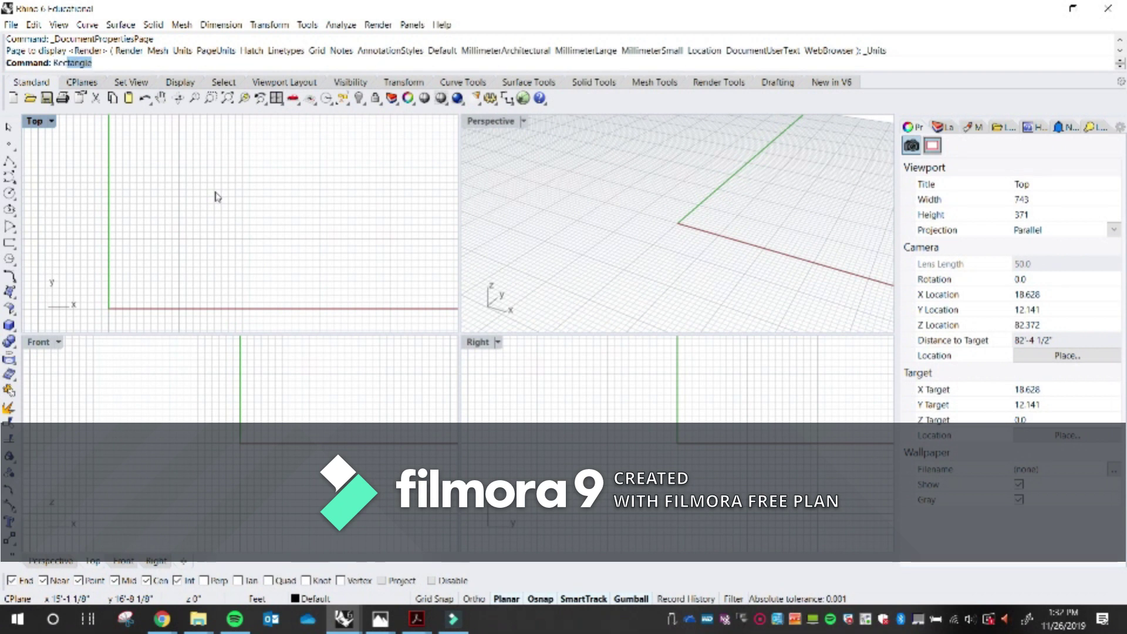
- Cancel the unfinished Rectangle entry, show the layer list and make Layer 01 the current layer
key("Escape")
left_click(939, 128)
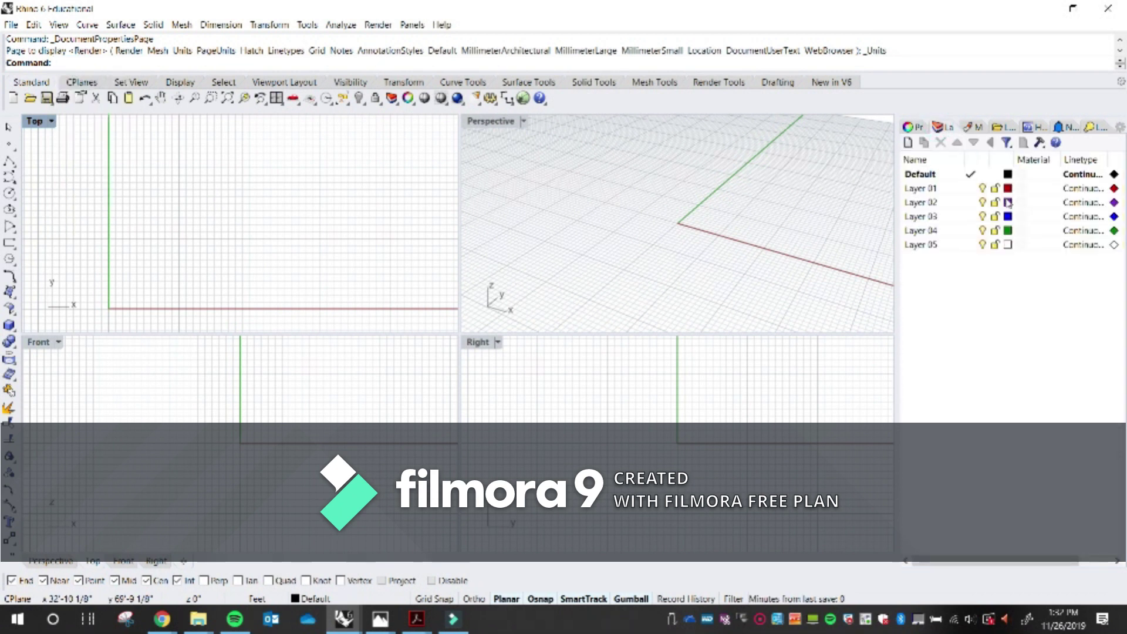
double_click(970, 188)
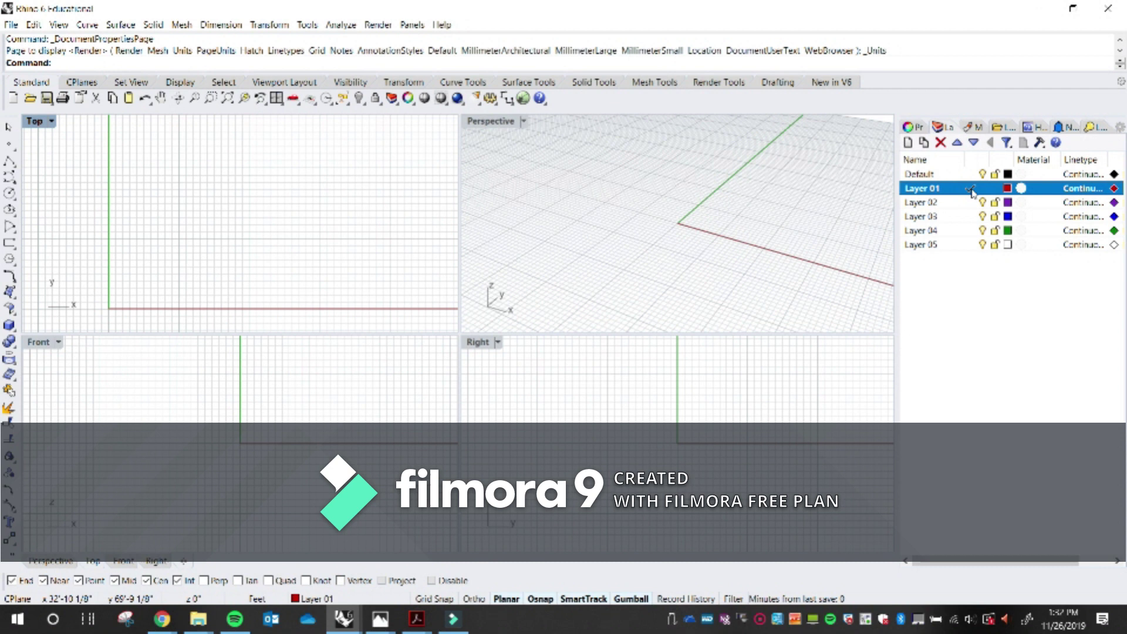
- Draw a 20' by 20' rectangle in the Top view, beginning near the origin, and fit all viewports to it
type("Rec")
key("Return")
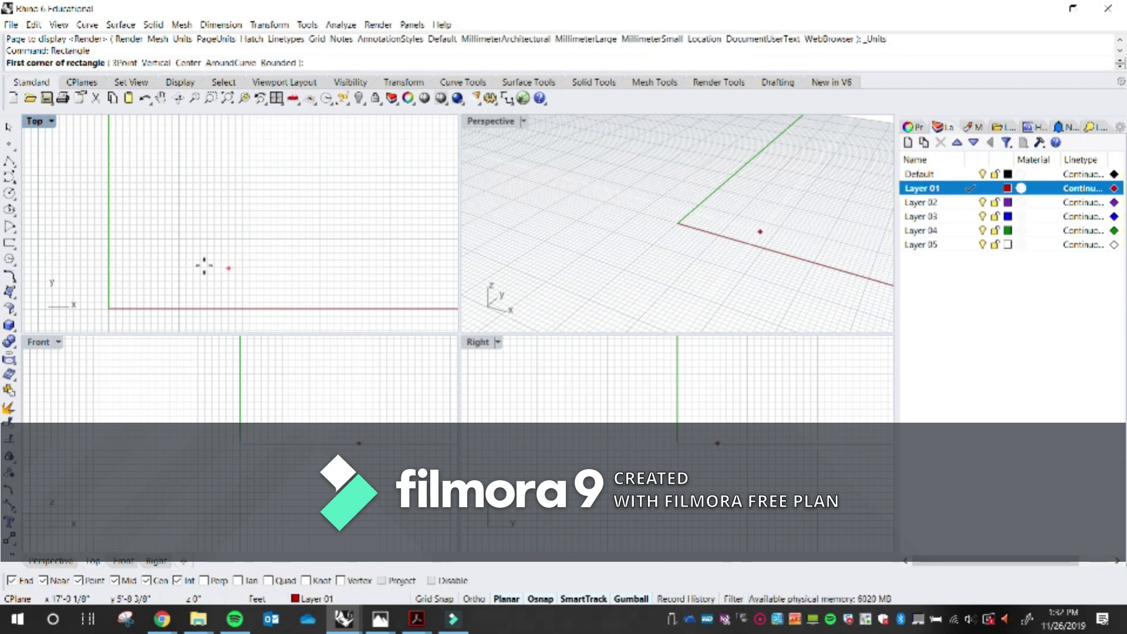
left_click(147, 276)
type("@20,20")
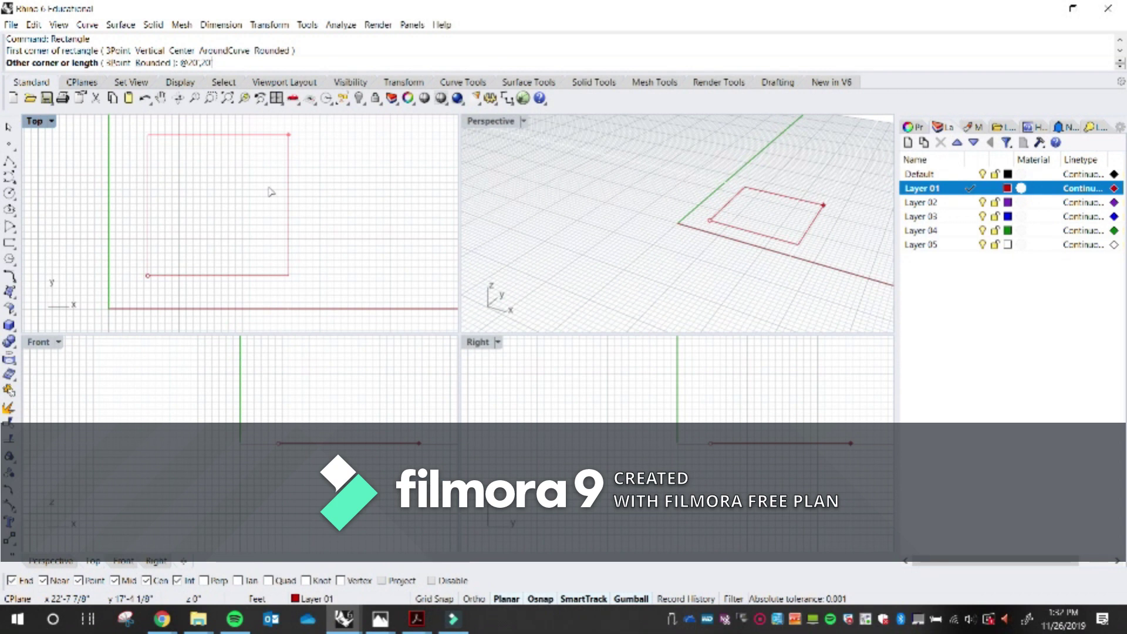
key("Return")
right_click_drag(263, 233, 280, 258)
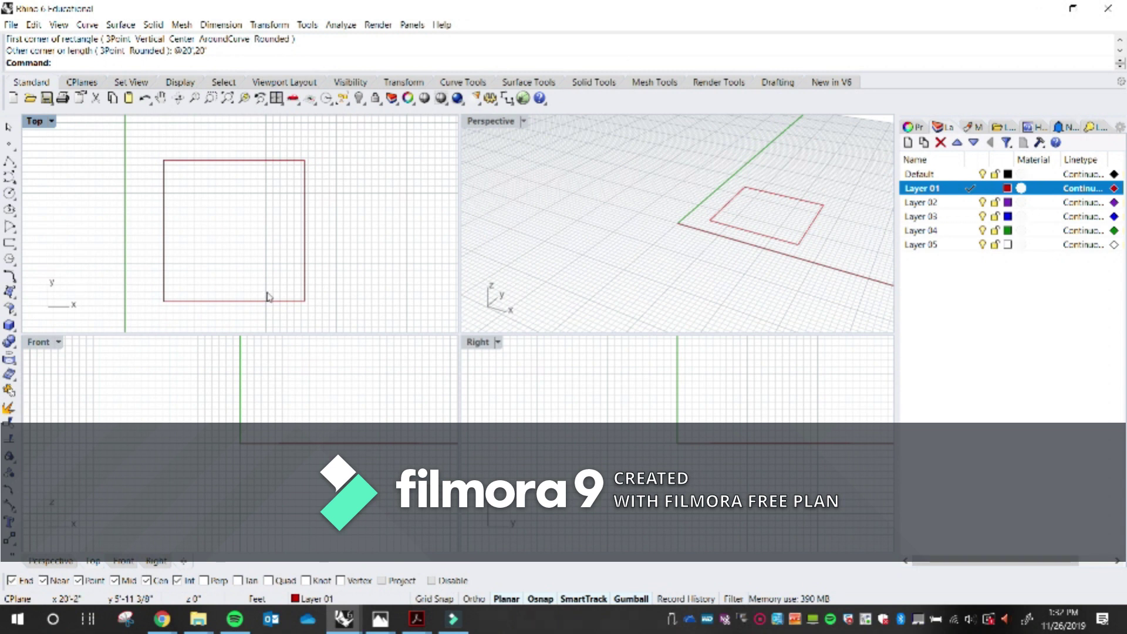
left_click_drag(759, 213, 715, 169)
right_click(244, 98)
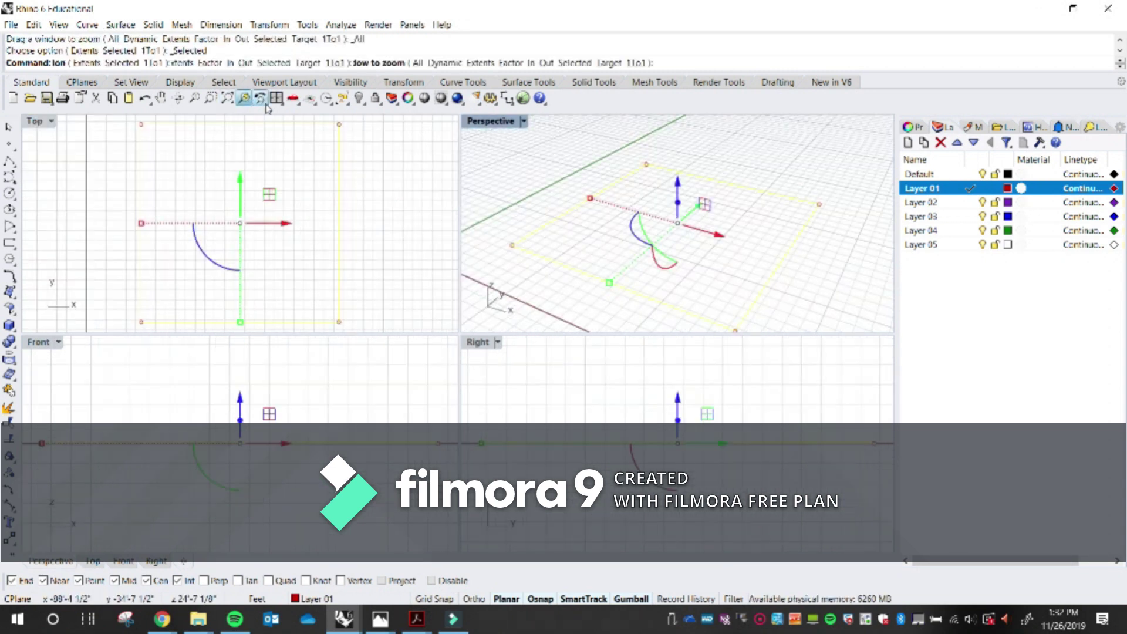
left_click(579, 179)
right_click_drag(599, 255, 738, 219)
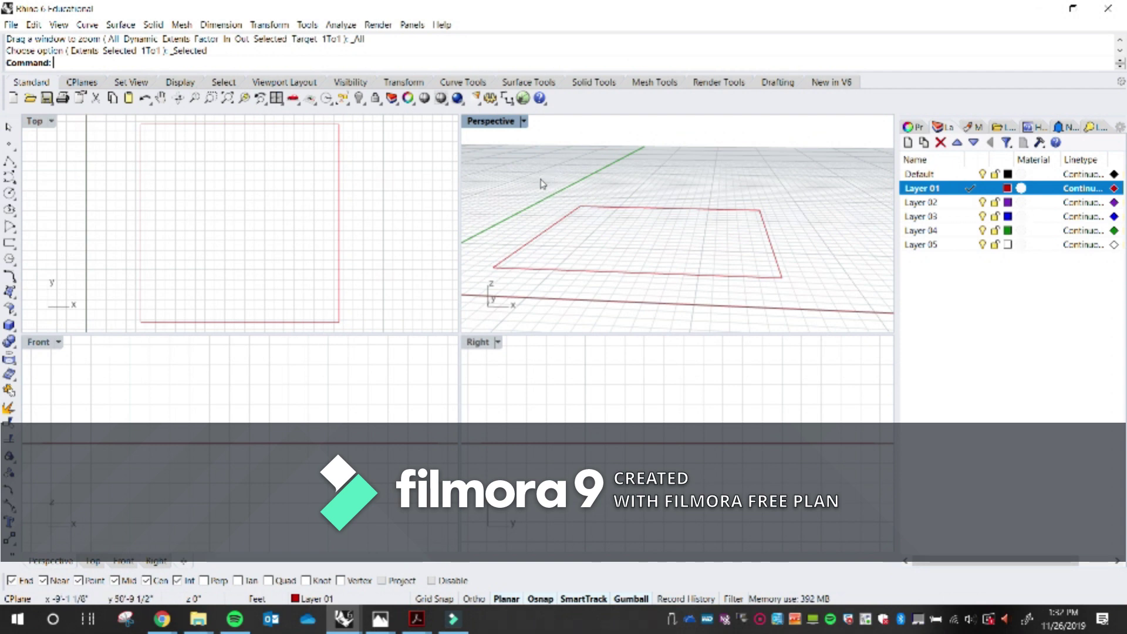
left_click(162, 619)
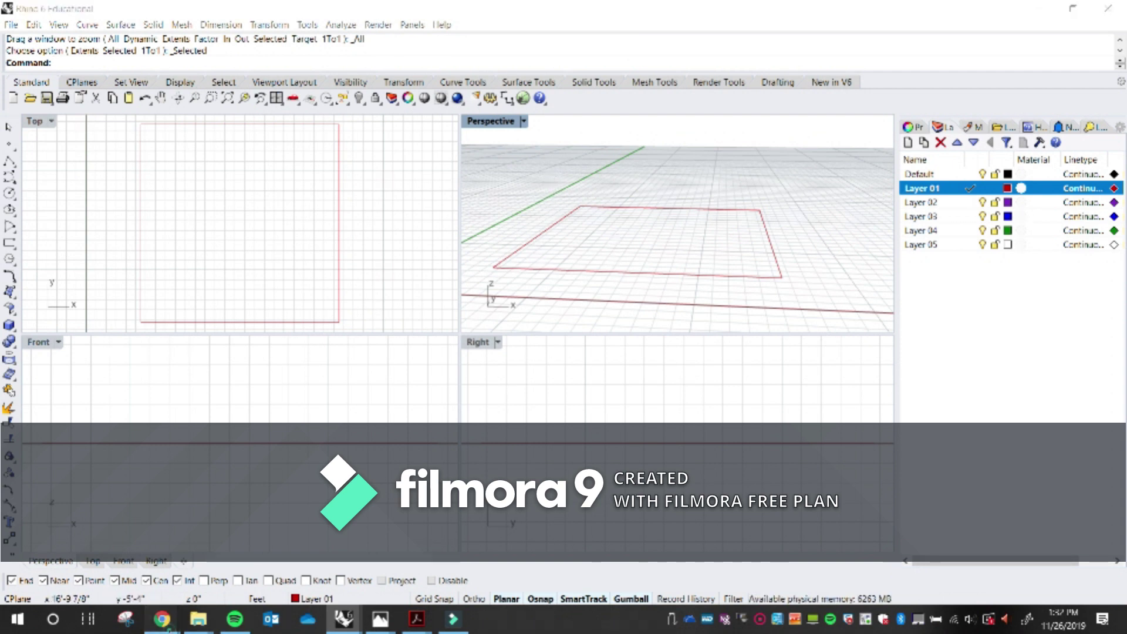
left_click(131, 573)
left_click(837, 34)
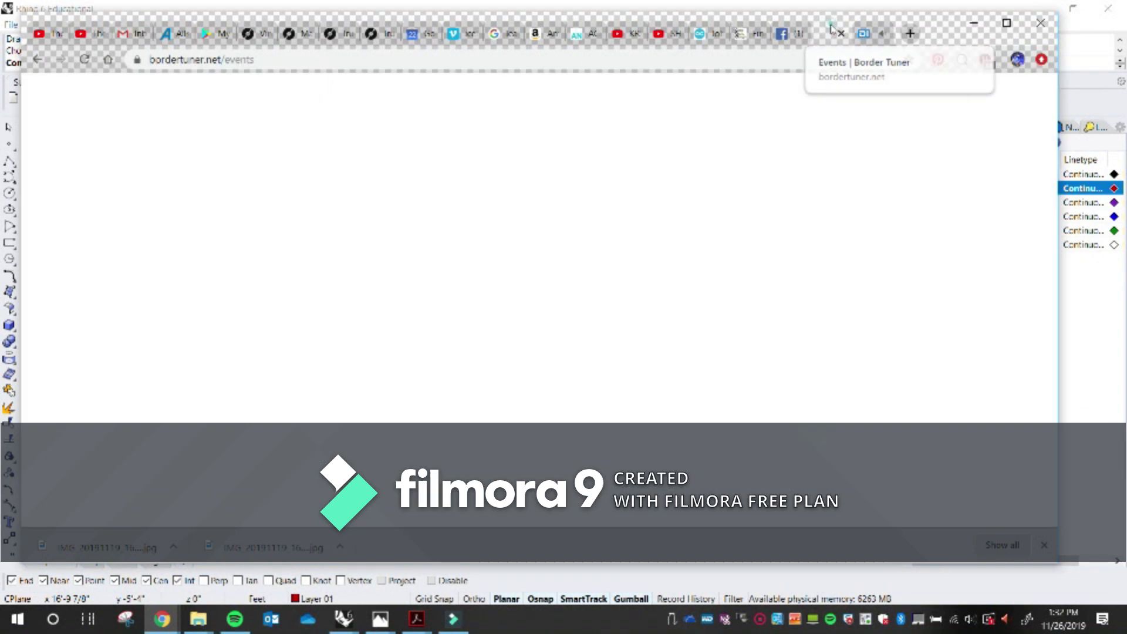
left_click(872, 35)
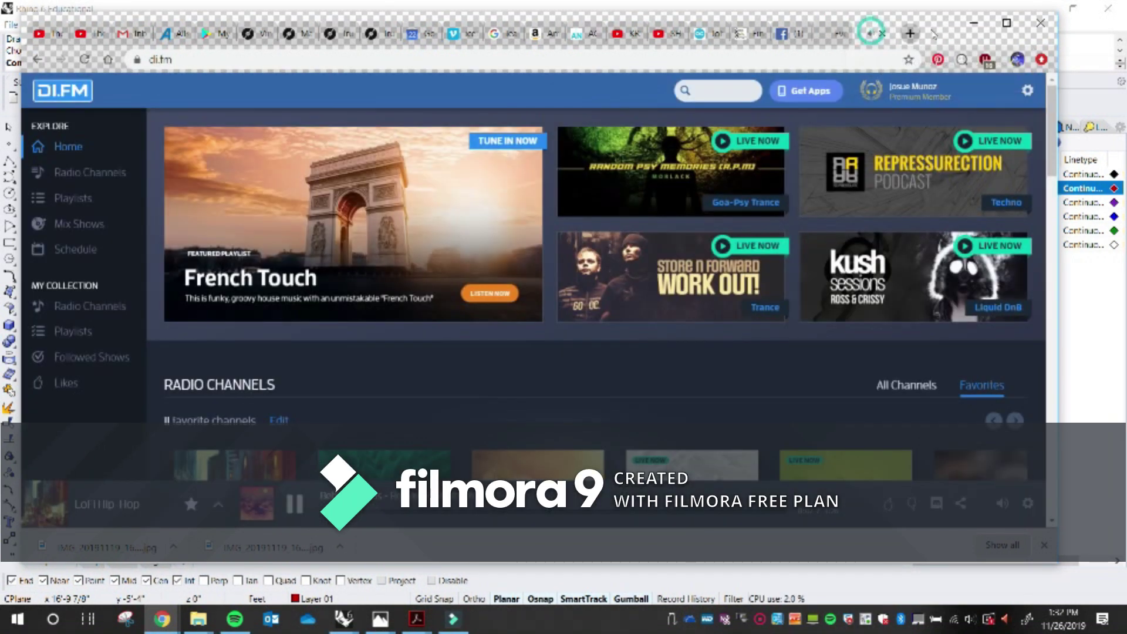
left_click(974, 25)
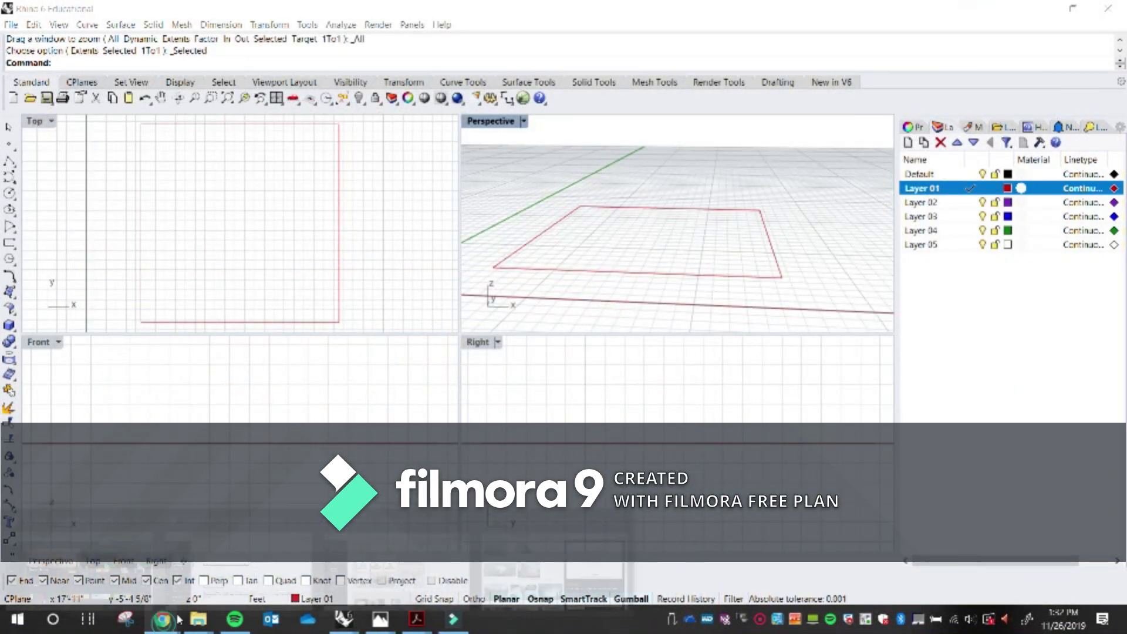
- Switch to the browser window with 3D Warehouse and search its models for "person"
mouse_move(162, 618)
left_click(317, 555)
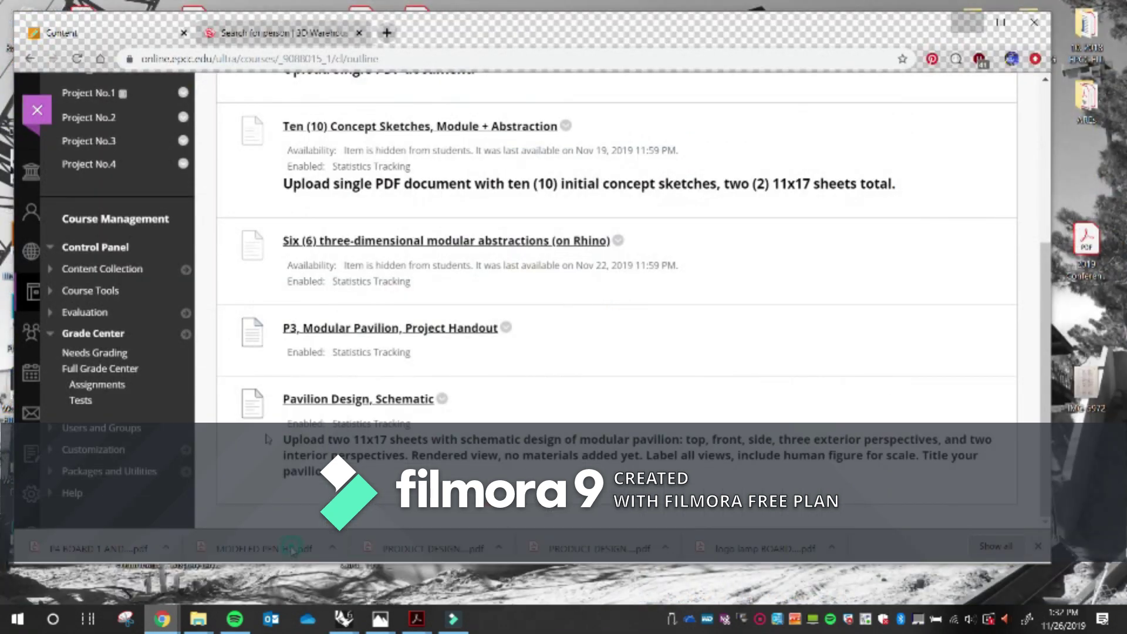
left_click(247, 35)
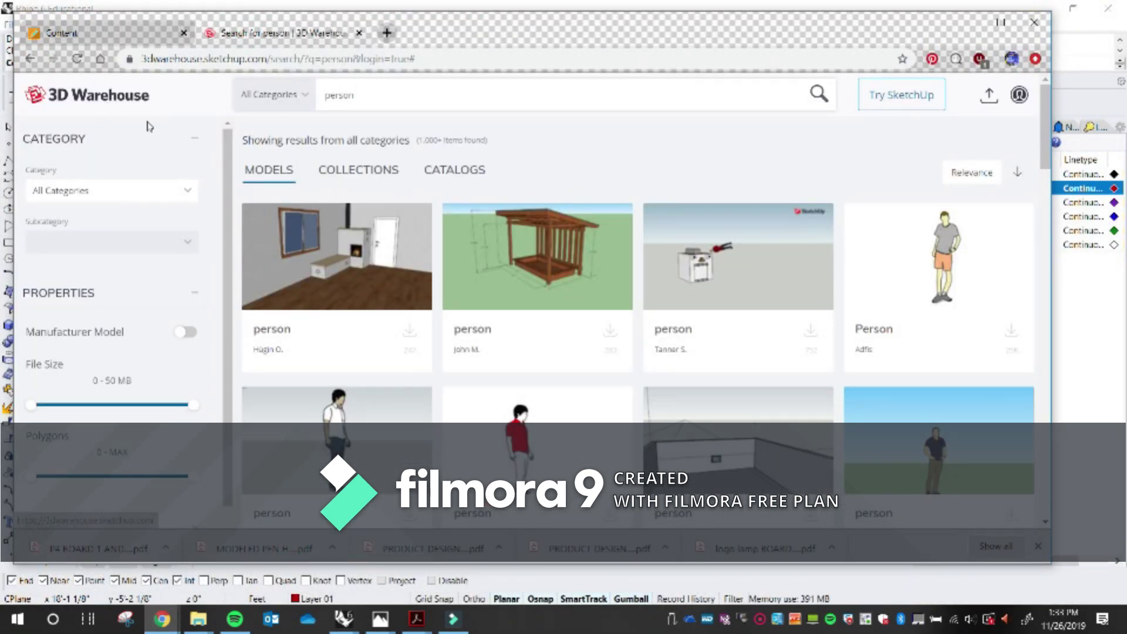
left_click(367, 92)
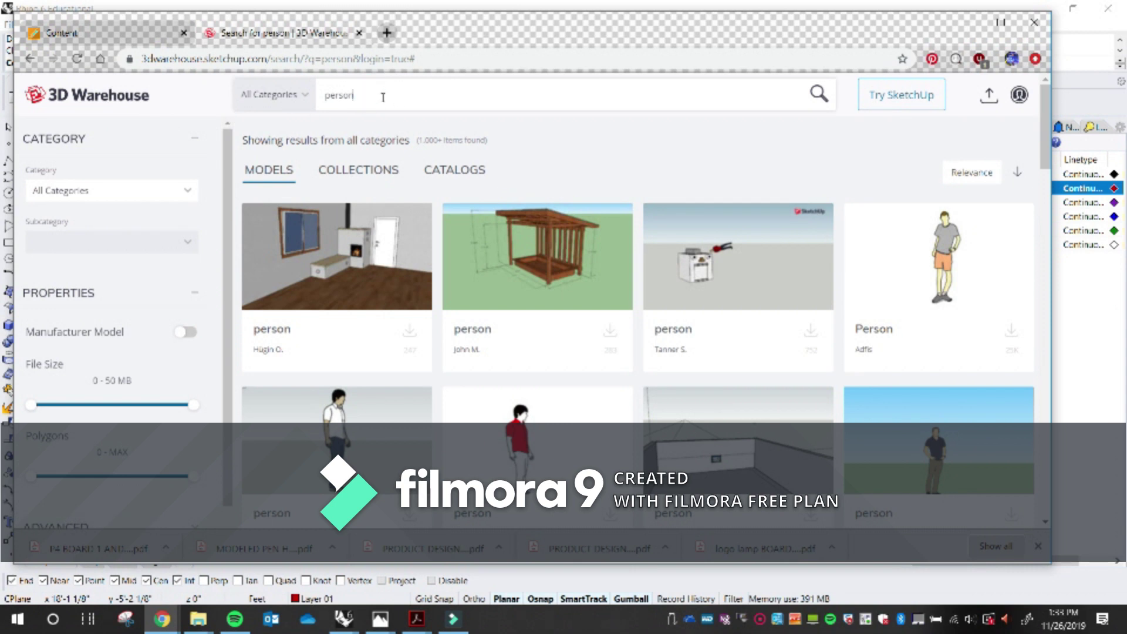
key("Return")
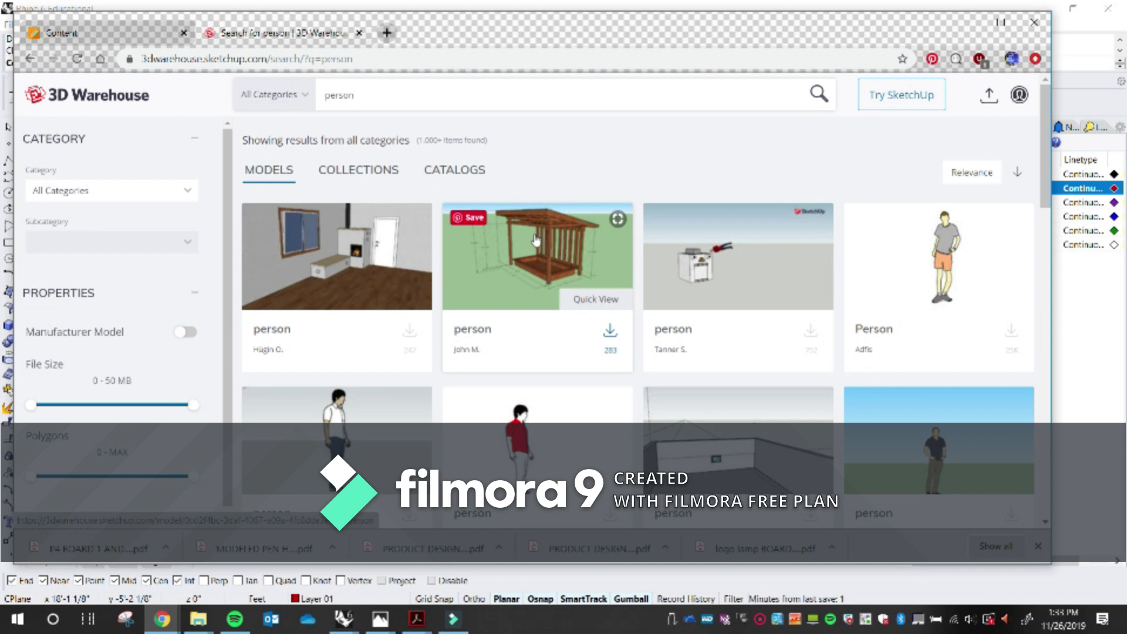
- Download the standing man in a white shirt and dark trousers as a SketchUp 2018 Model and return to the new Rhino file
scroll(349, 346, "down", 1)
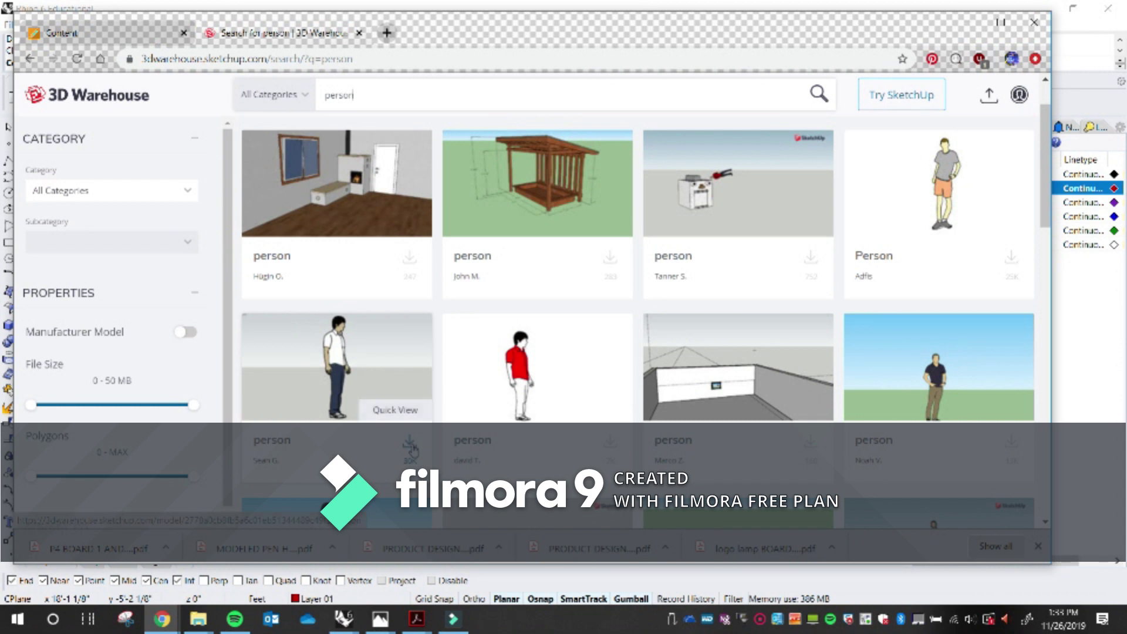
left_click(364, 380)
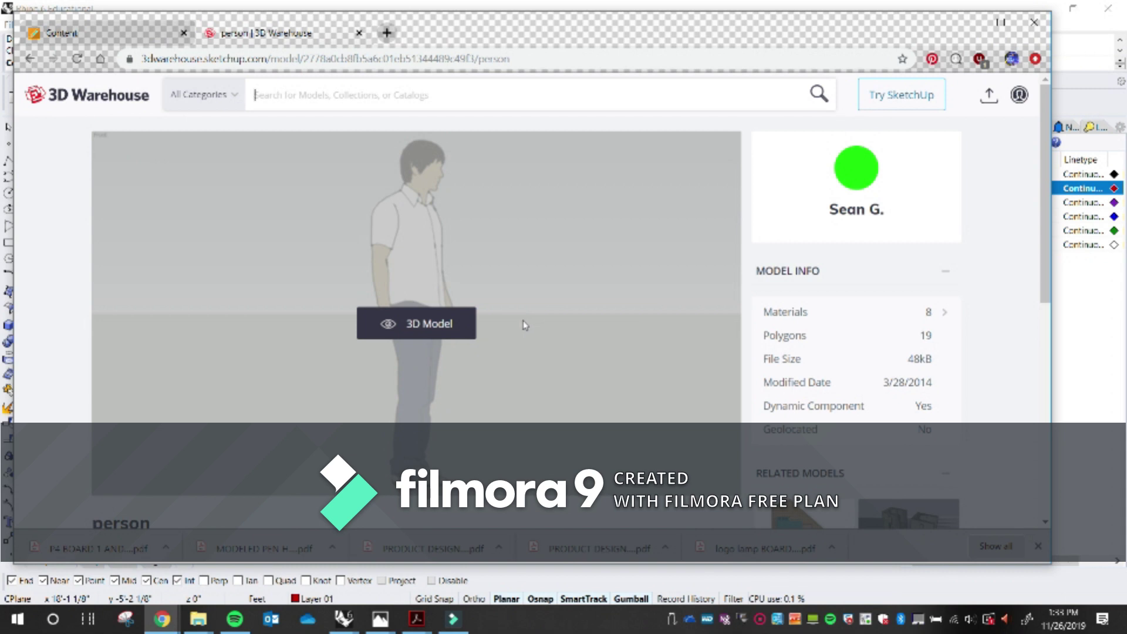
left_click(470, 326)
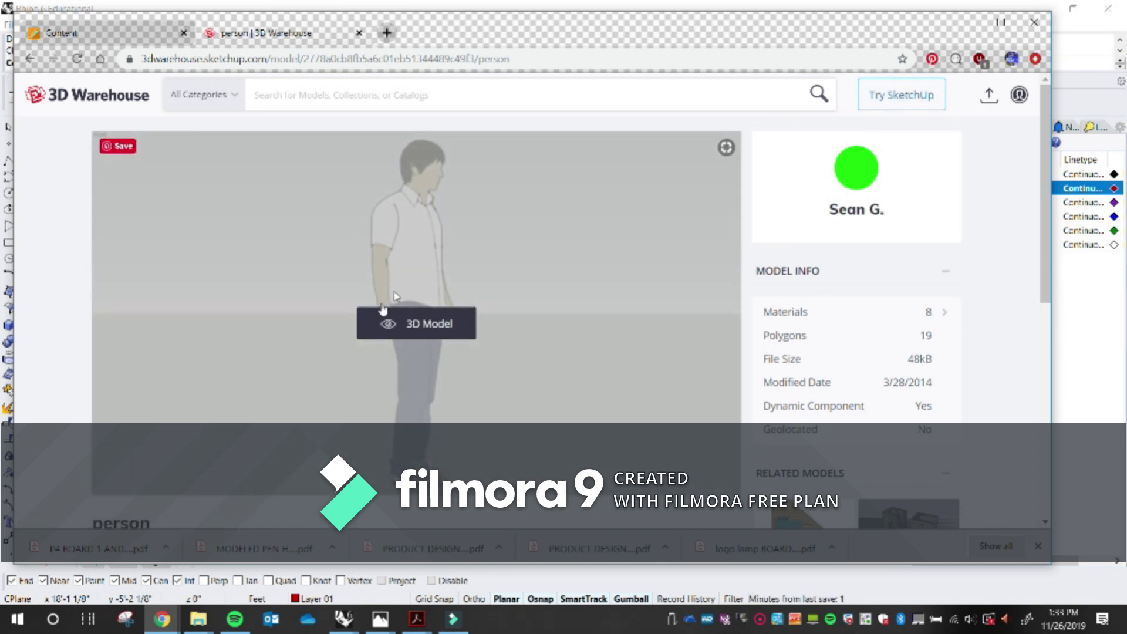
scroll(410, 284, "down", 2)
left_click(409, 286)
left_click(684, 496)
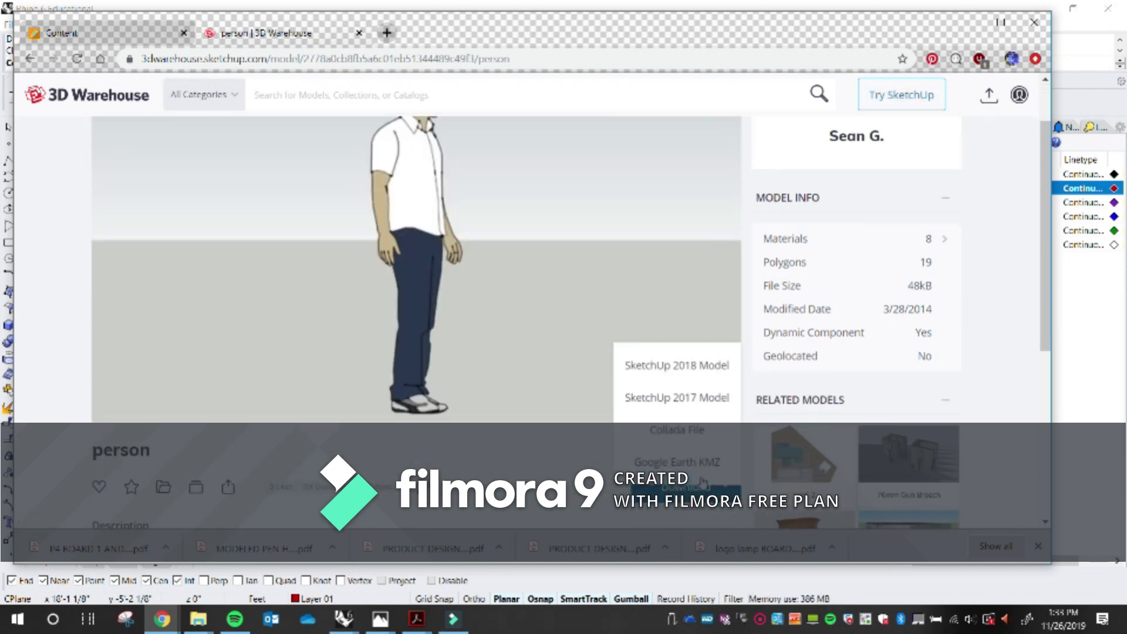
left_click(703, 367)
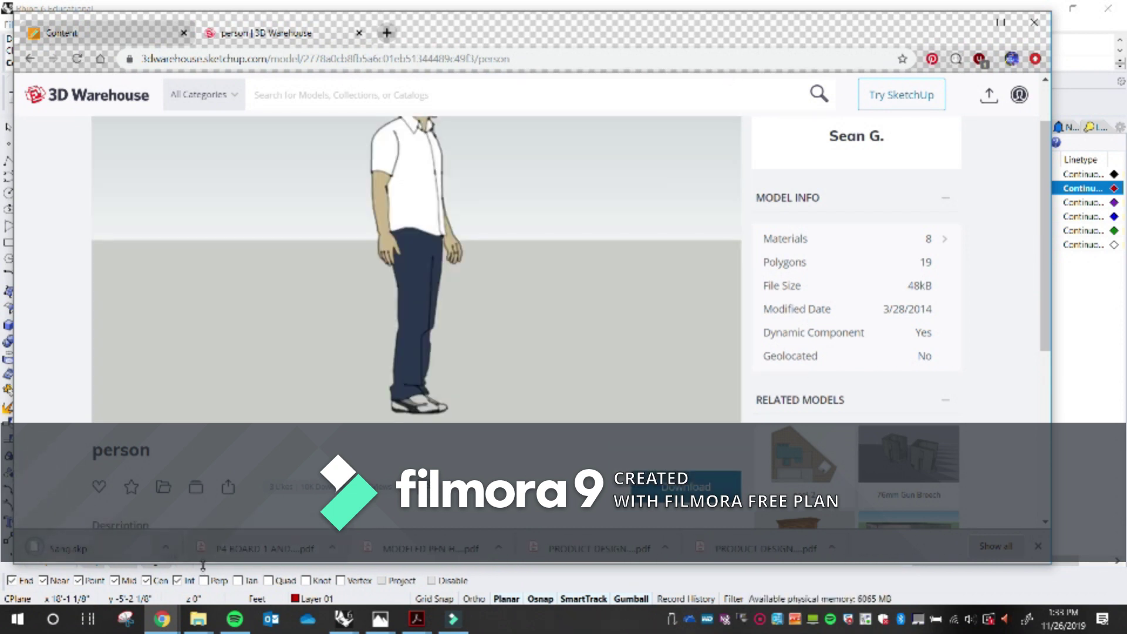
mouse_move(343, 621)
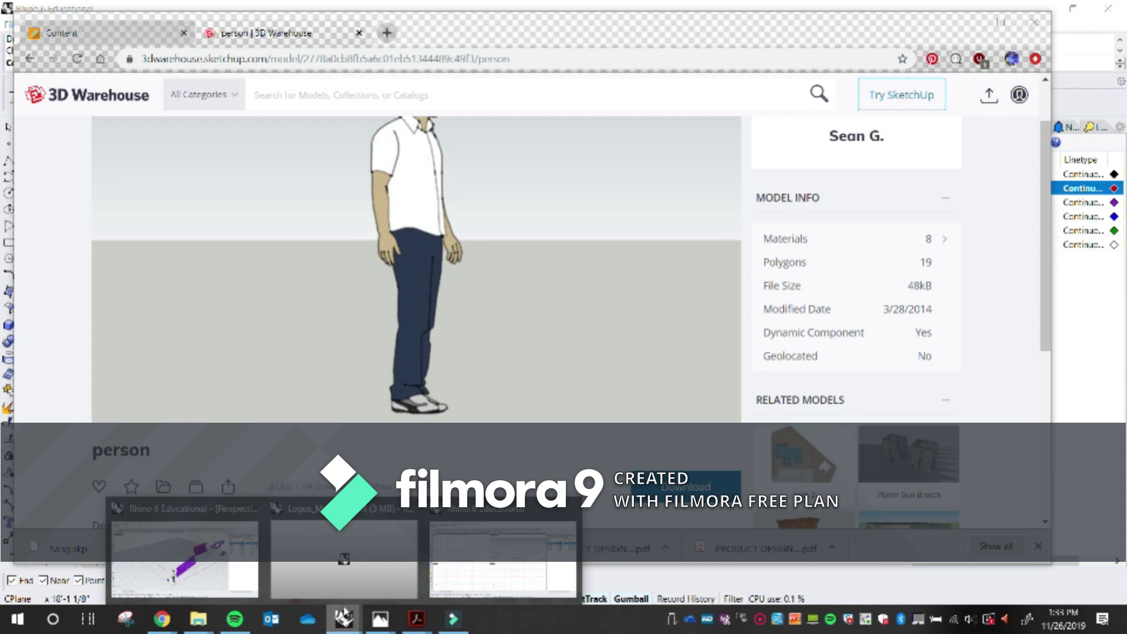
left_click(342, 571)
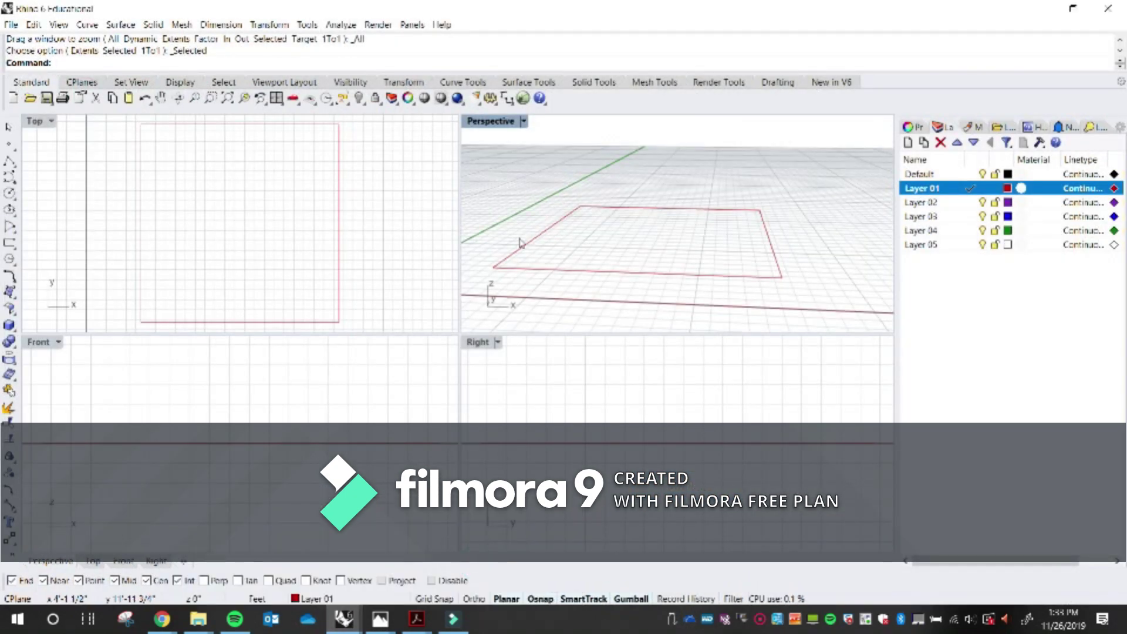
- Import the downloaded figure Sang.skp into the model, accepting the import options as they are
left_click(11, 25)
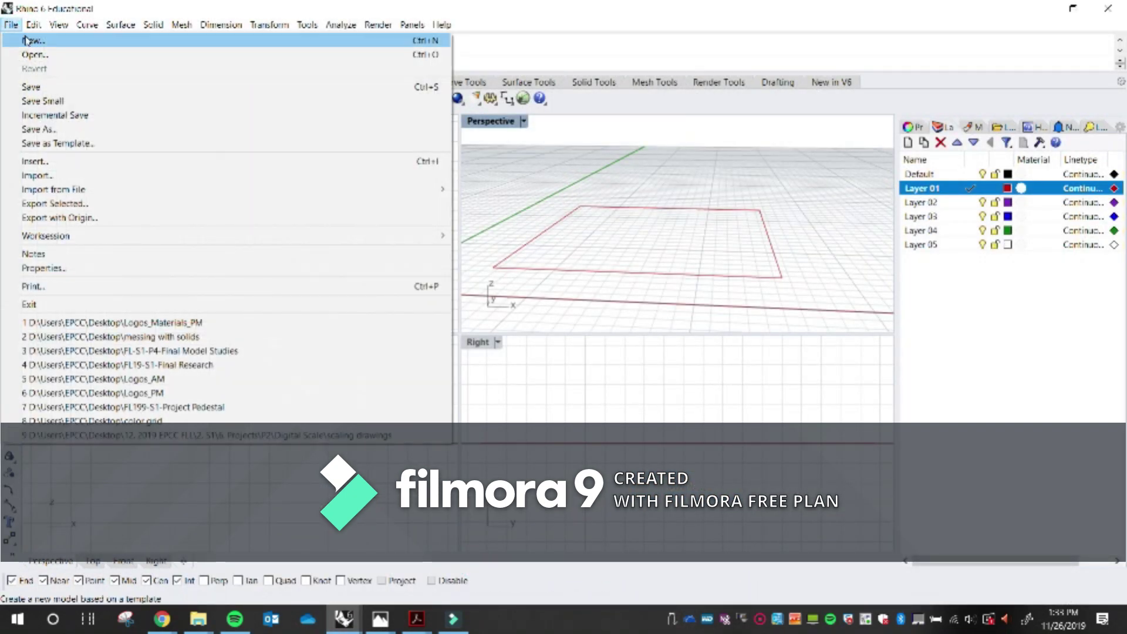
left_click(52, 174)
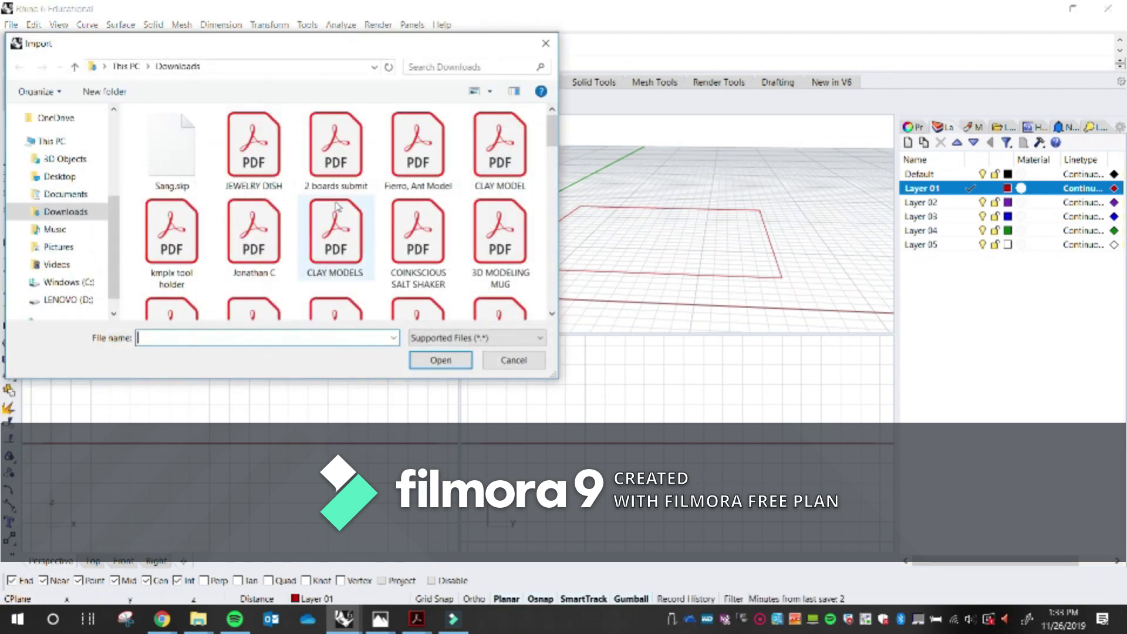
left_click(170, 188)
left_click(442, 362)
left_click(501, 422)
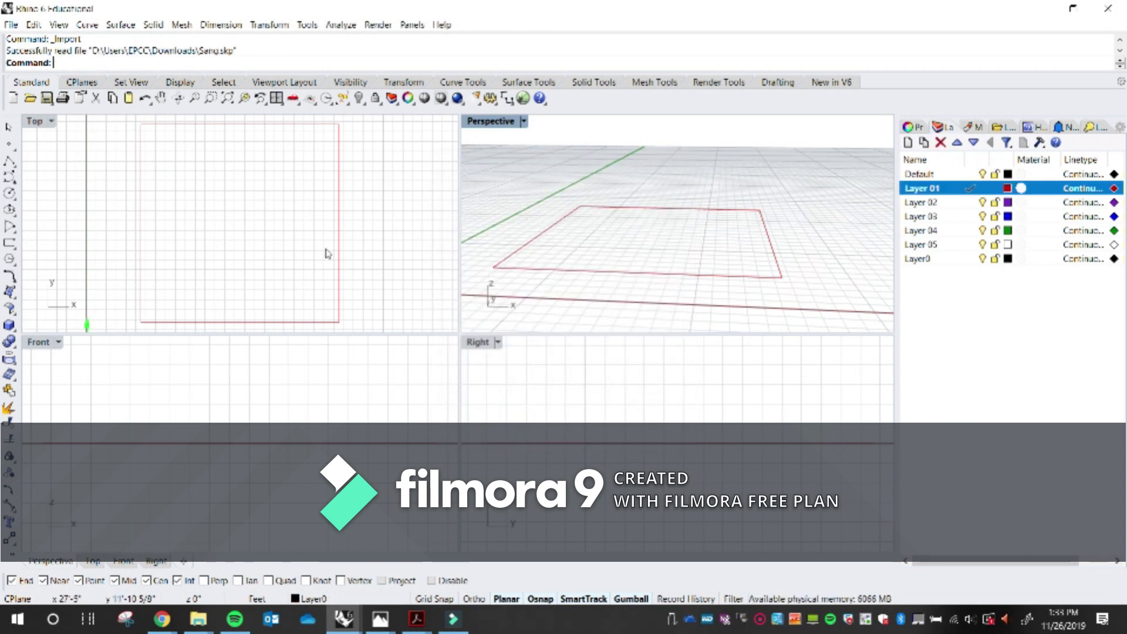
- Zoom all viewports to the imported figure and maximize the Perspective viewport around the figure and the footprint rectangle
scroll(196, 236, "up", 5)
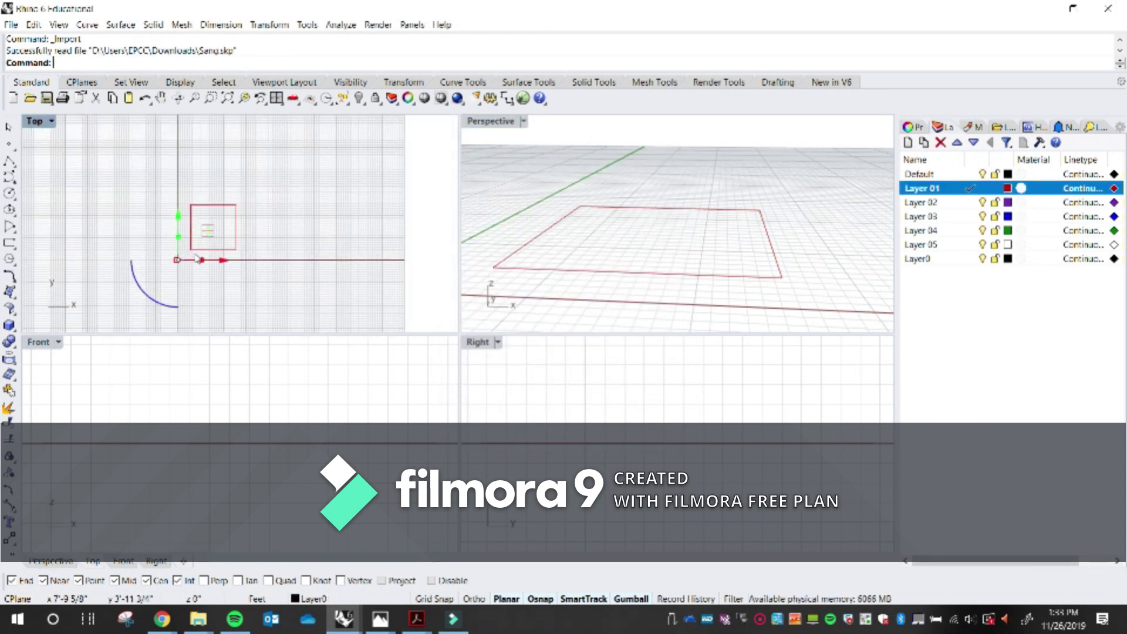
right_click(243, 98)
right_click_drag(611, 258, 713, 226)
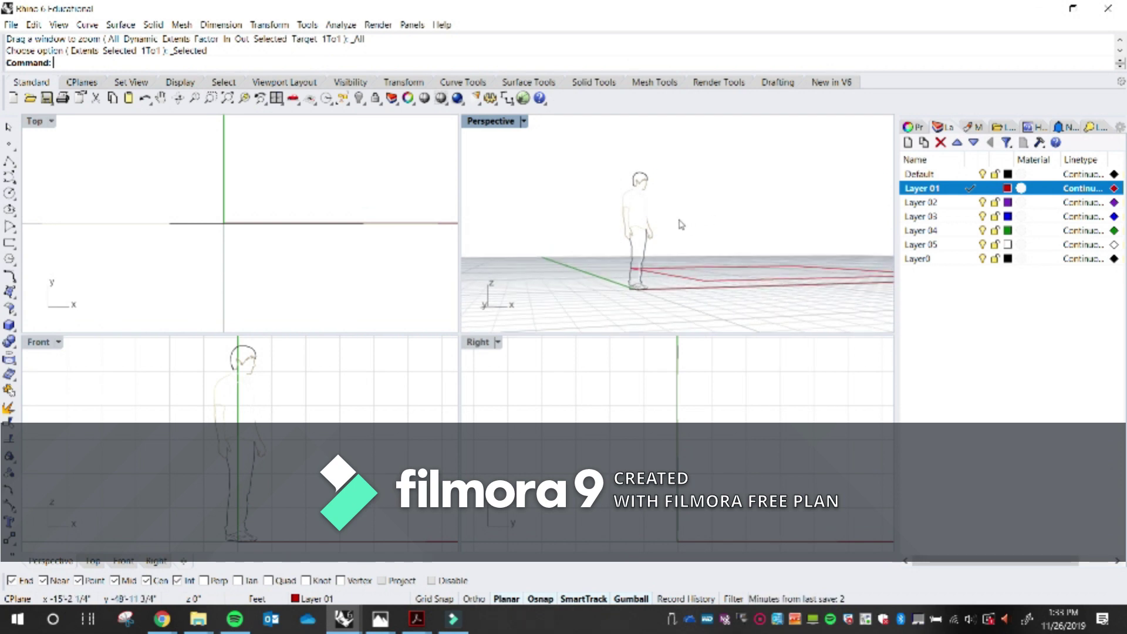
right_click_drag(671, 235, 646, 211)
double_click(493, 122)
right_click_drag(453, 378, 461, 402)
- Switch to the Logos_Materials_PM model and examine its row of purple and blue modules
mouse_move(355, 627)
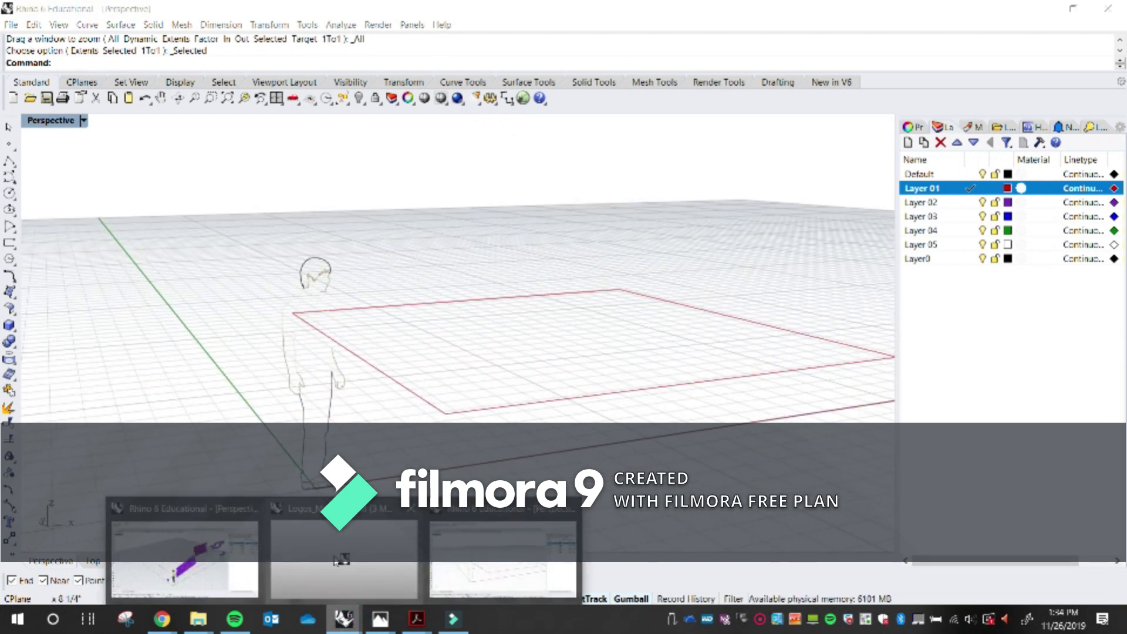
left_click(194, 546)
scroll(435, 410, "down", 8)
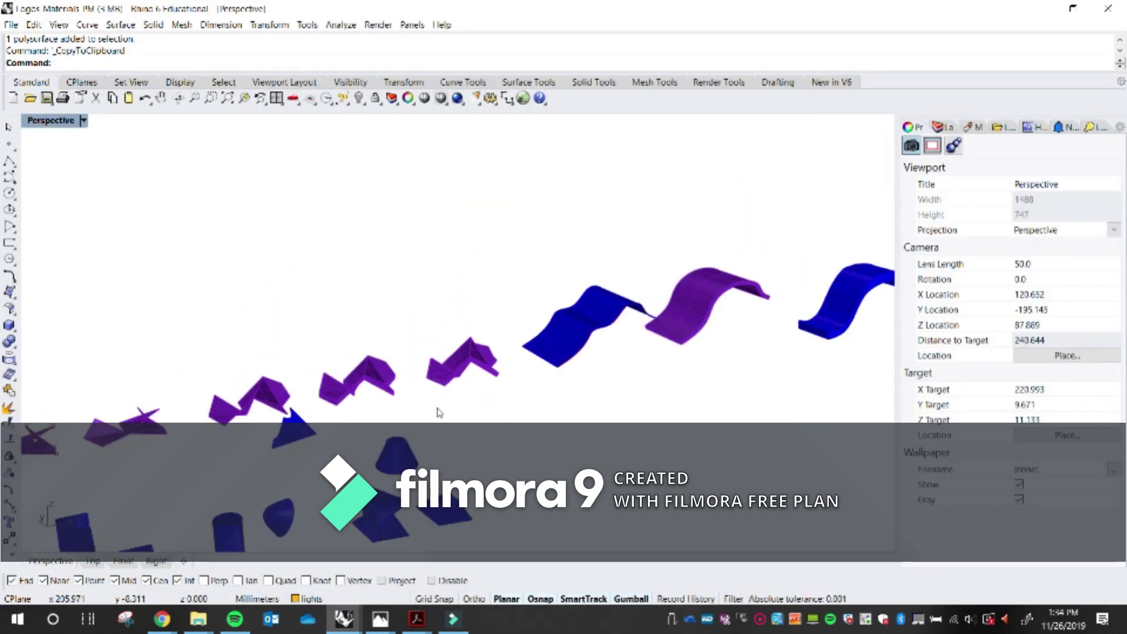
scroll(460, 410, "up", 10)
left_click(473, 345)
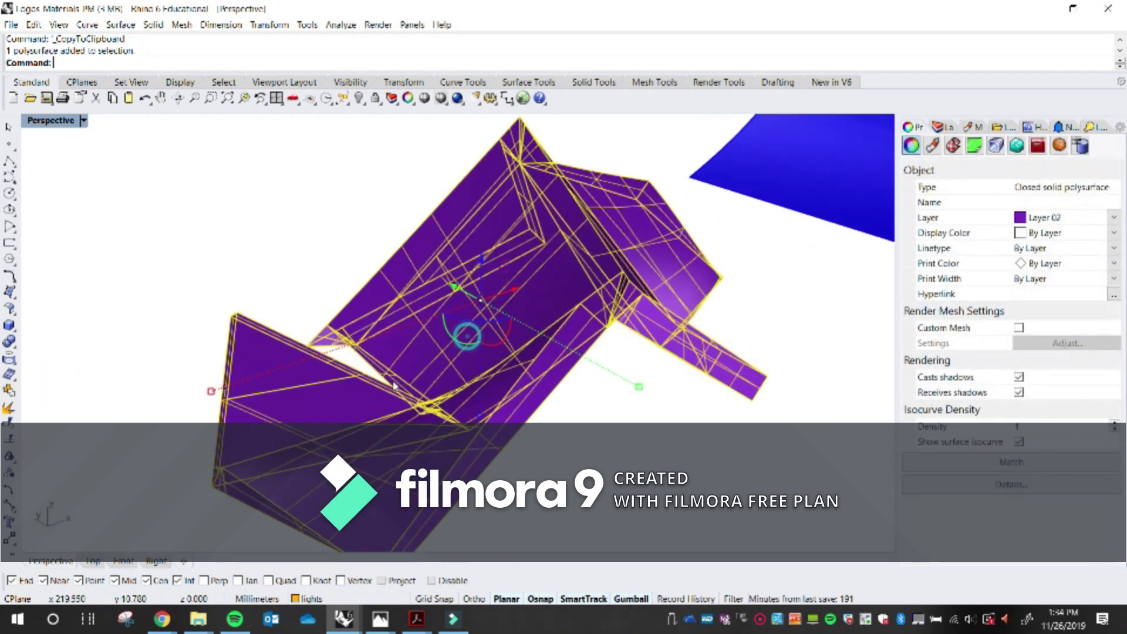
scroll(473, 345, "down", 6)
scroll(510, 317, "down", 5)
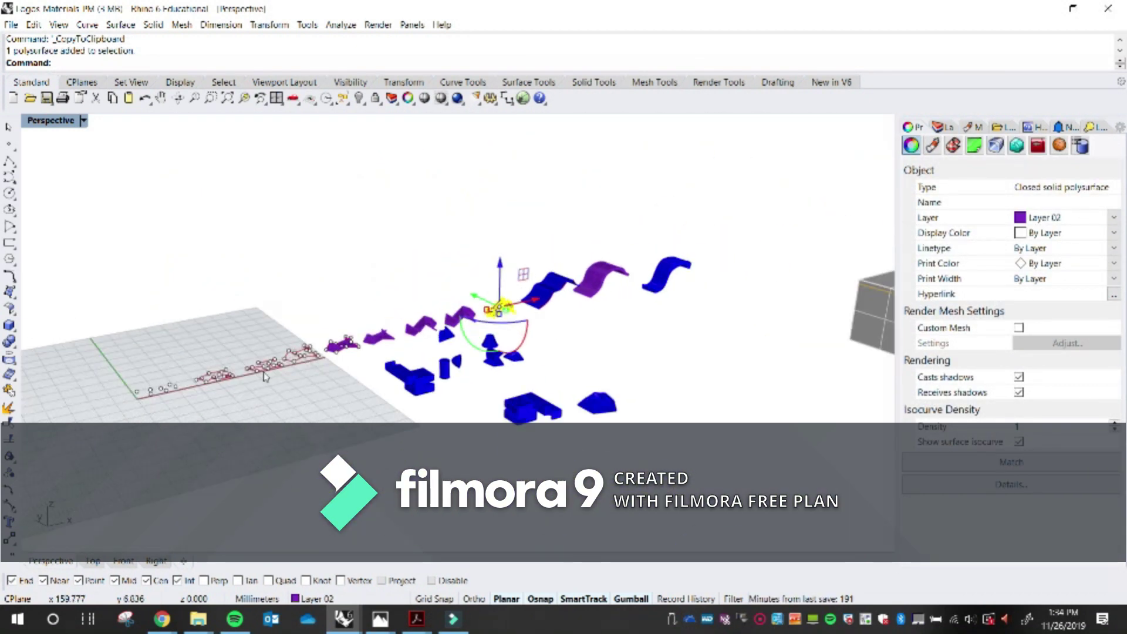
scroll(235, 376, "up", 6)
scroll(314, 356, "down", 3)
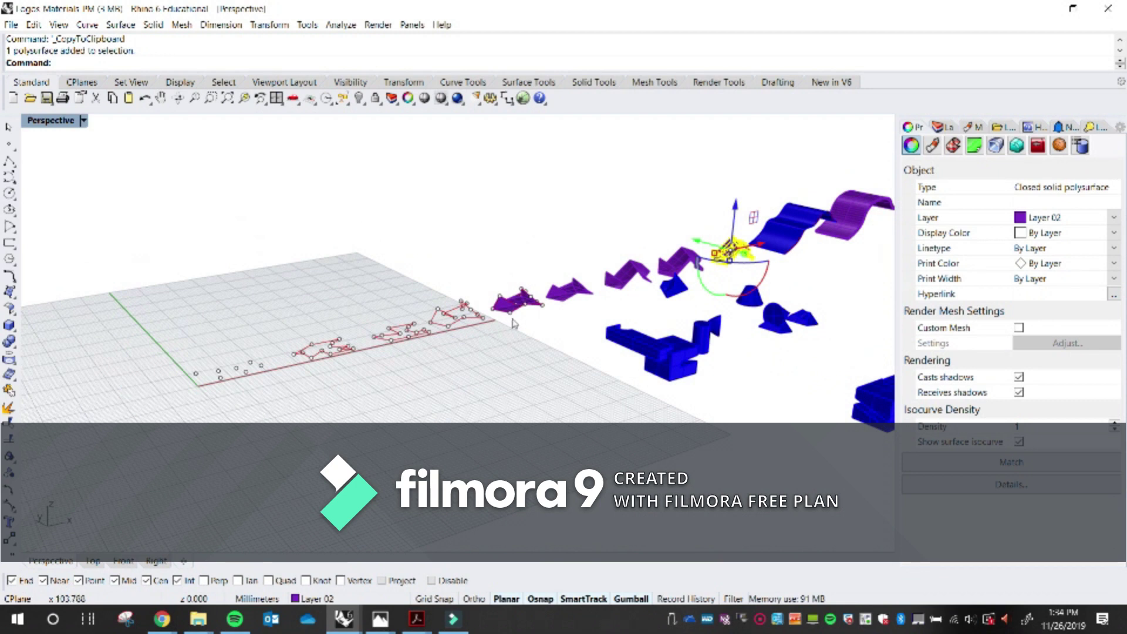
scroll(557, 262, "up", 8)
- Copy the folded purple solid nearest the blue wavy module to the clipboard
left_click(558, 262)
right_click_drag(558, 262, 280, 299, "shift")
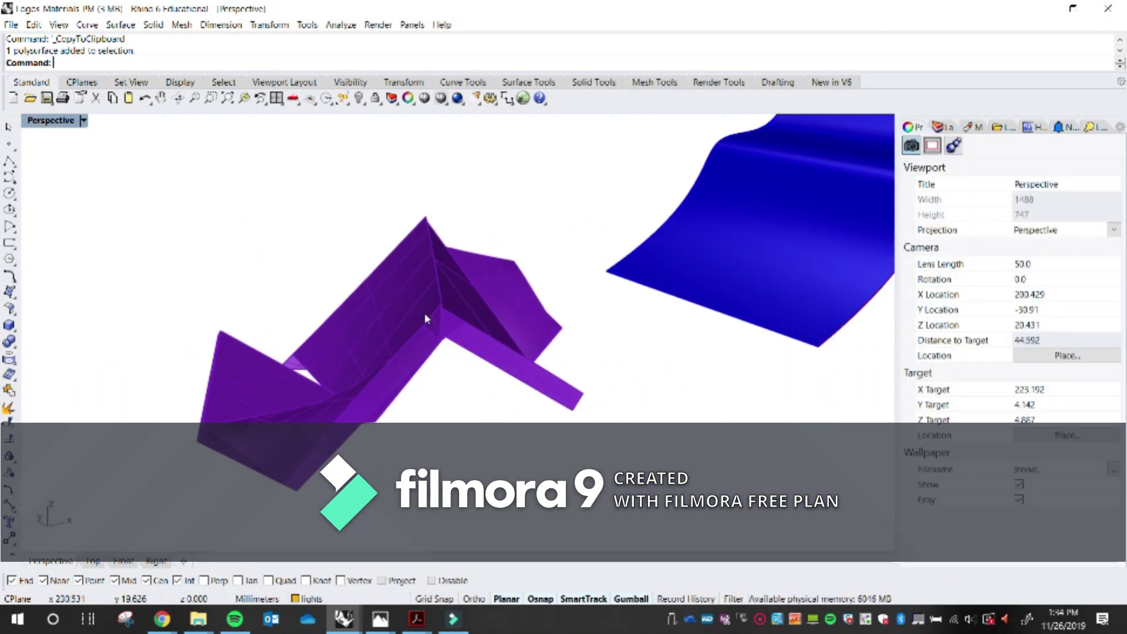
right_click_drag(475, 364, 504, 364)
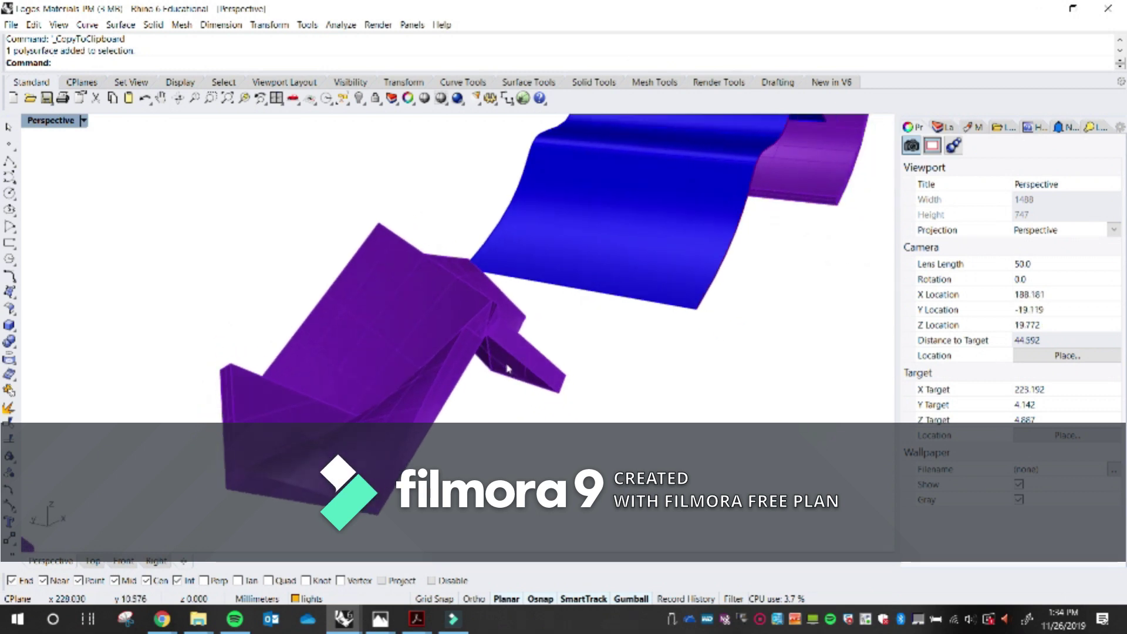
left_click(395, 339)
key("ctrl+c")
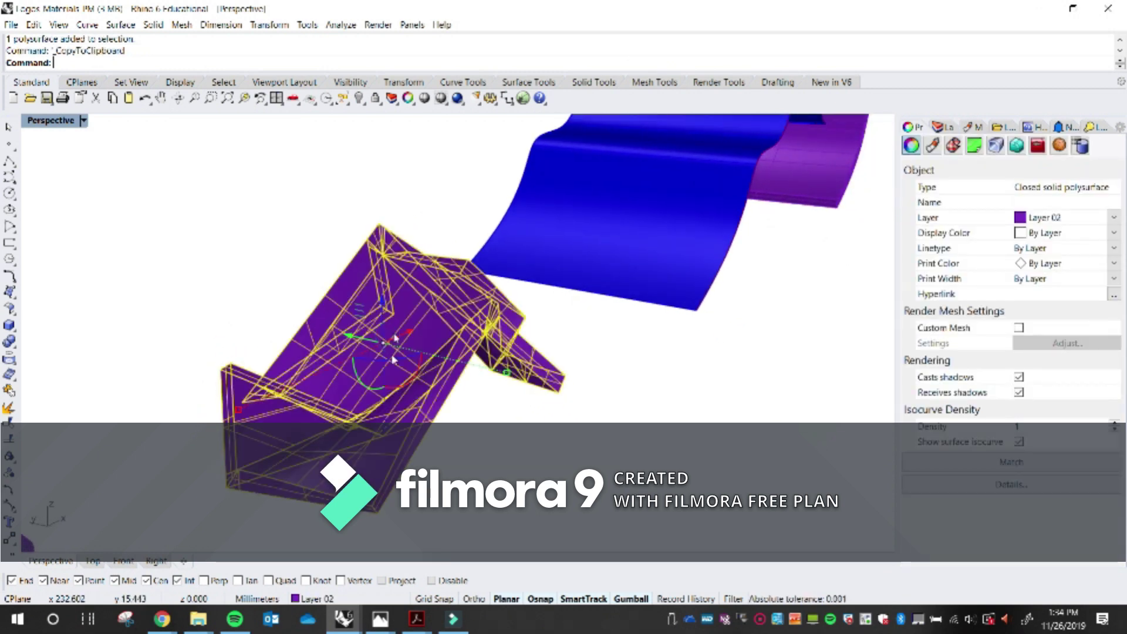
- Return to the new pavilion file and paste the folded purple solid near the figure's feet
mouse_move(344, 619)
left_click(455, 565)
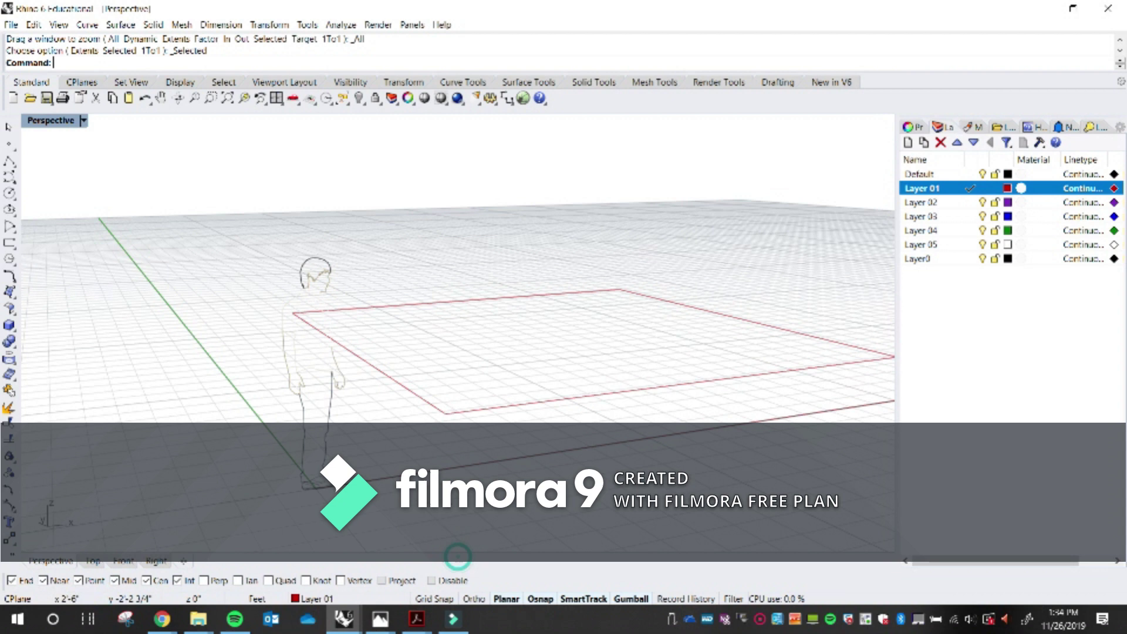
key("ctrl+v")
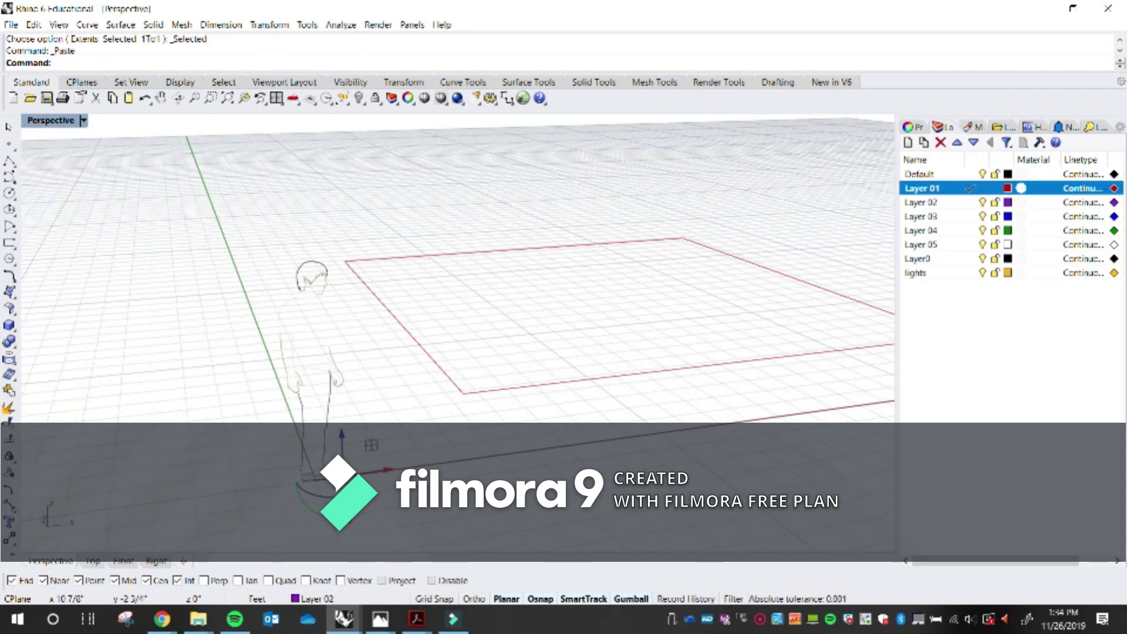
scroll(369, 539, "up", 5)
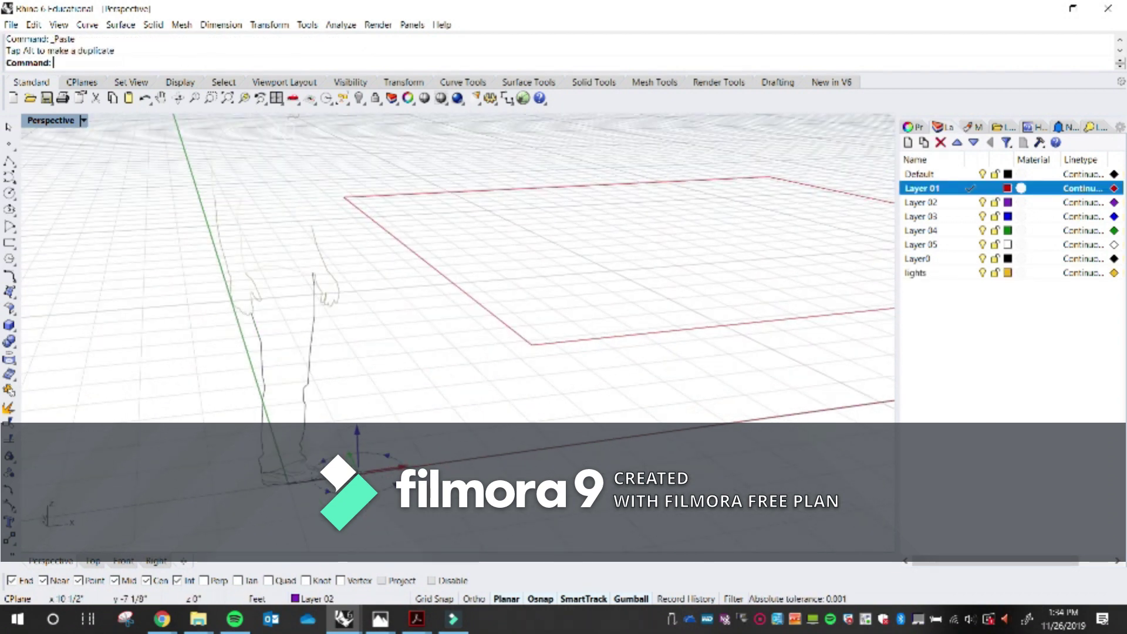
scroll(369, 539, "up", 8)
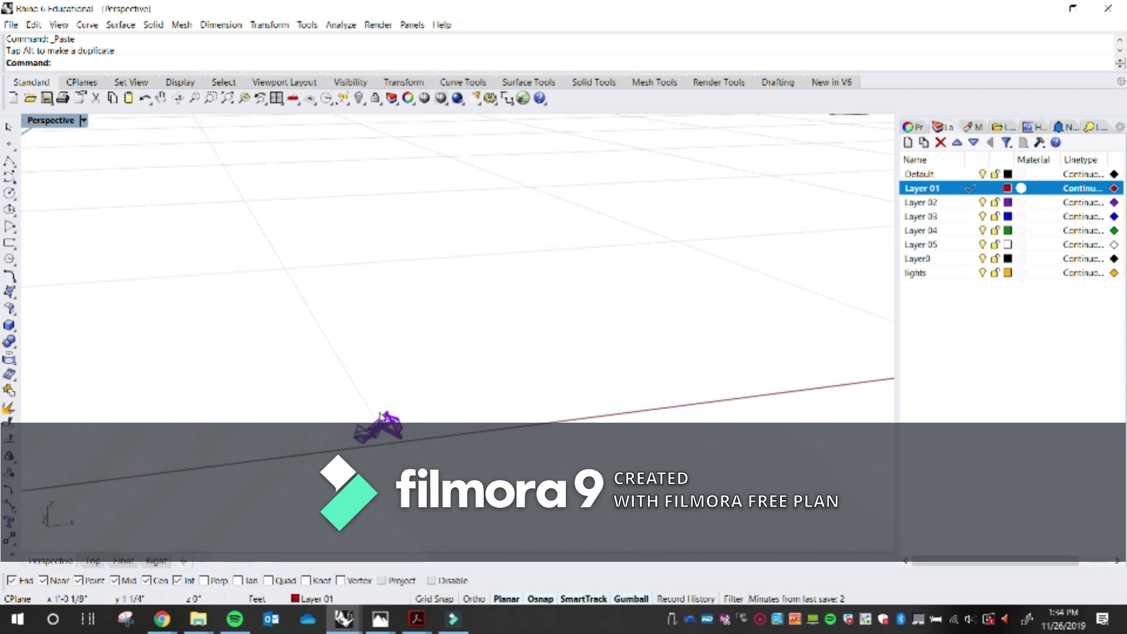
- Set the Perspective viewport to Shaded display and compare the pasted solid's size with the figure
left_click(83, 121)
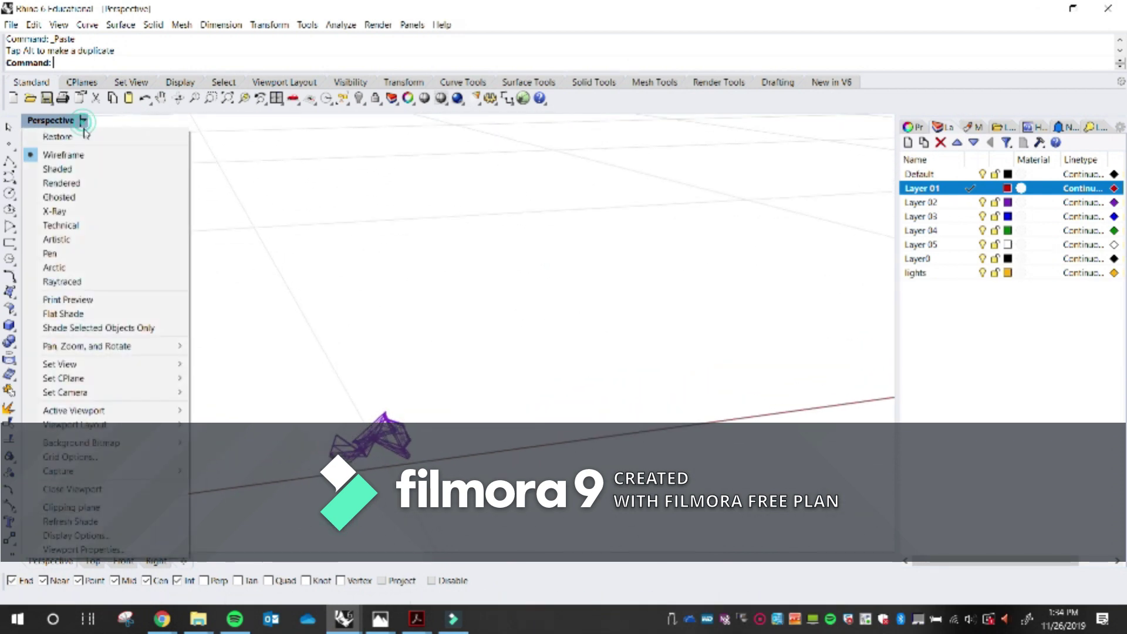
left_click(85, 166)
left_click(427, 355)
scroll(426, 376, "up", 4)
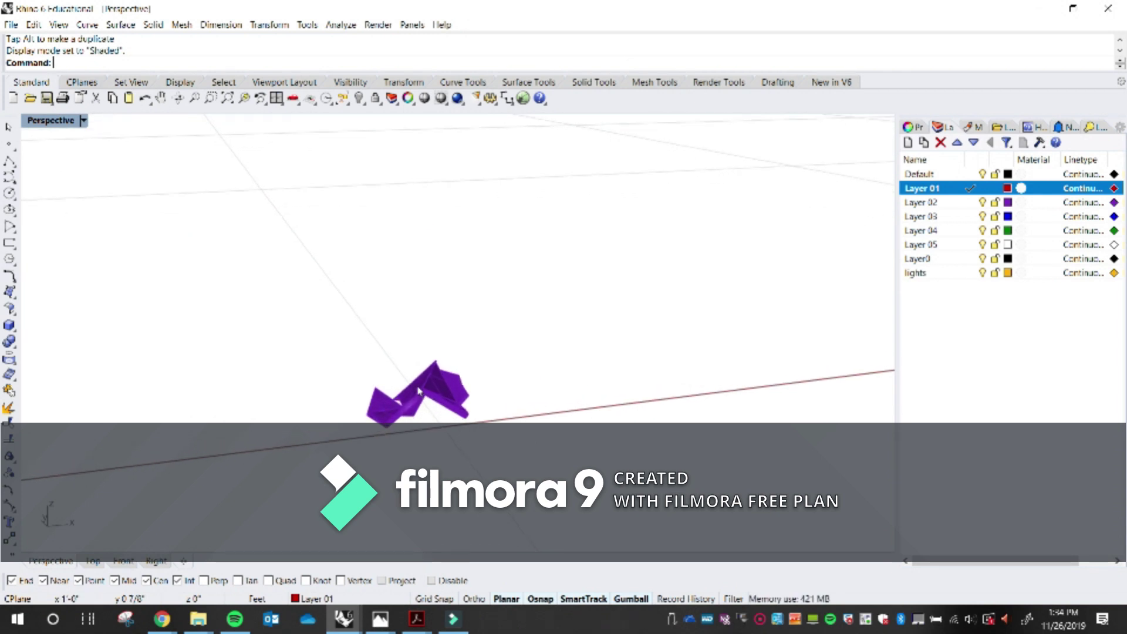
scroll(427, 394, "down", 5)
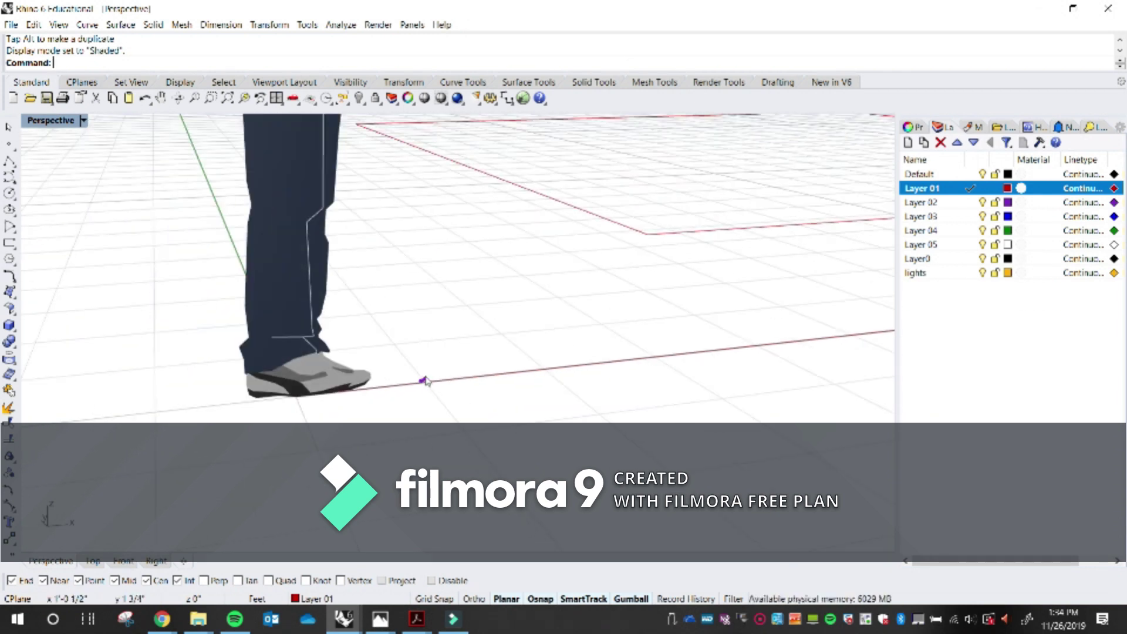
scroll(427, 381, "down", 3)
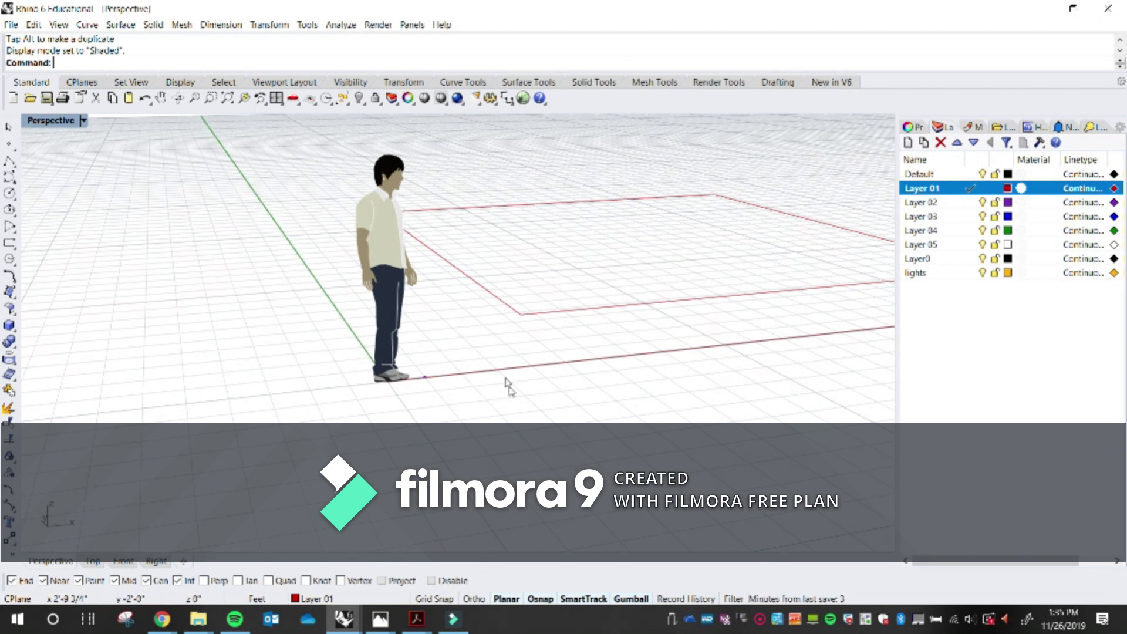
- Select the tiny purple solid and scale it up uniformly in all three directions with the gumball, beside the figure's shoe
scroll(411, 376, "up", 5)
scroll(263, 260, "up", 4)
left_click(324, 418)
scroll(329, 411, "up", 2)
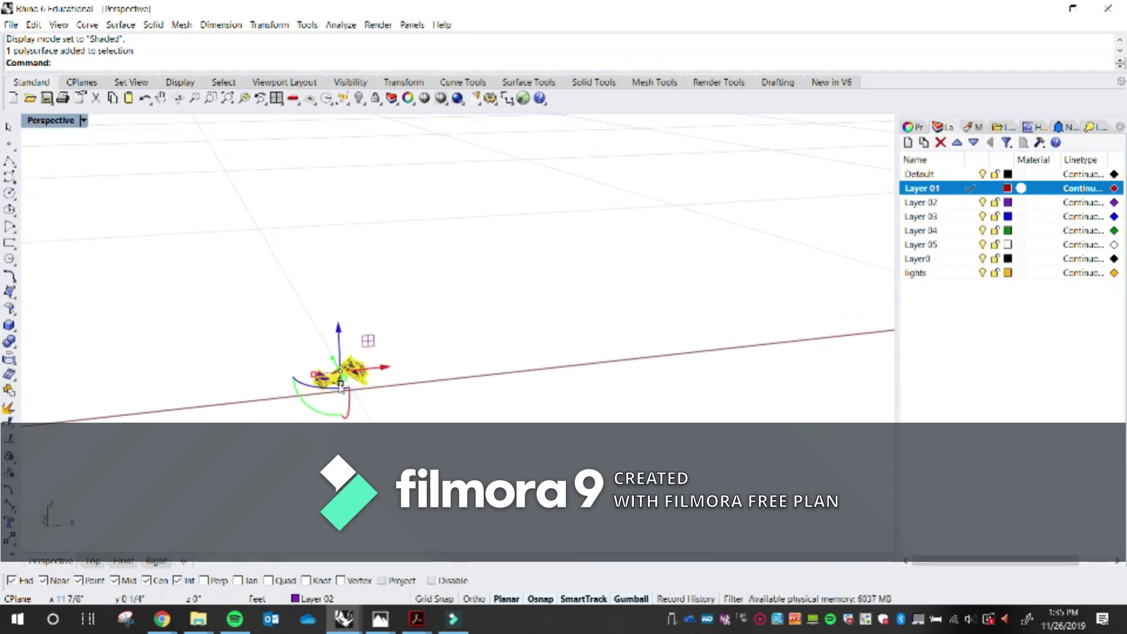
left_click_drag(341, 384, 543, 414, "shift")
scroll(370, 437, "down", 5, "shift")
left_click(543, 414)
mouse_move(544, 414)
right_mouse_down()
mouse_move(541, 402)
mouse_move(523, 408)
right_mouse_up()
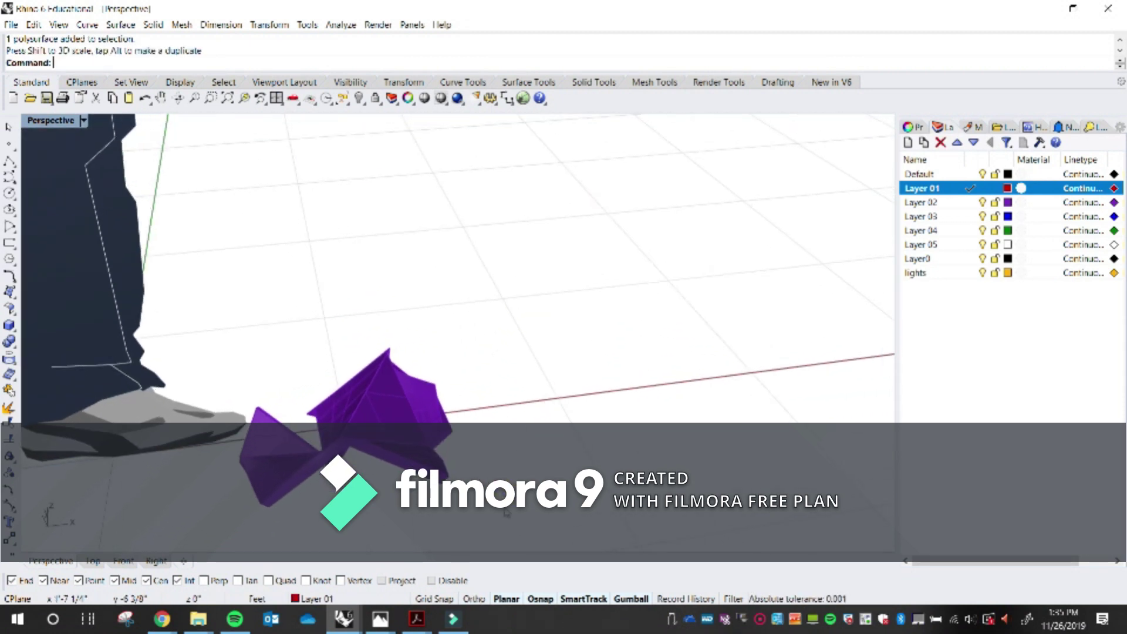
- Turn on Grid Snap and measure the distance between two neighbouring grid intersections behind the purple solid
left_click(448, 599)
type("Dis")
key("Return")
key("Escape")
type("Distance")
key("Return")
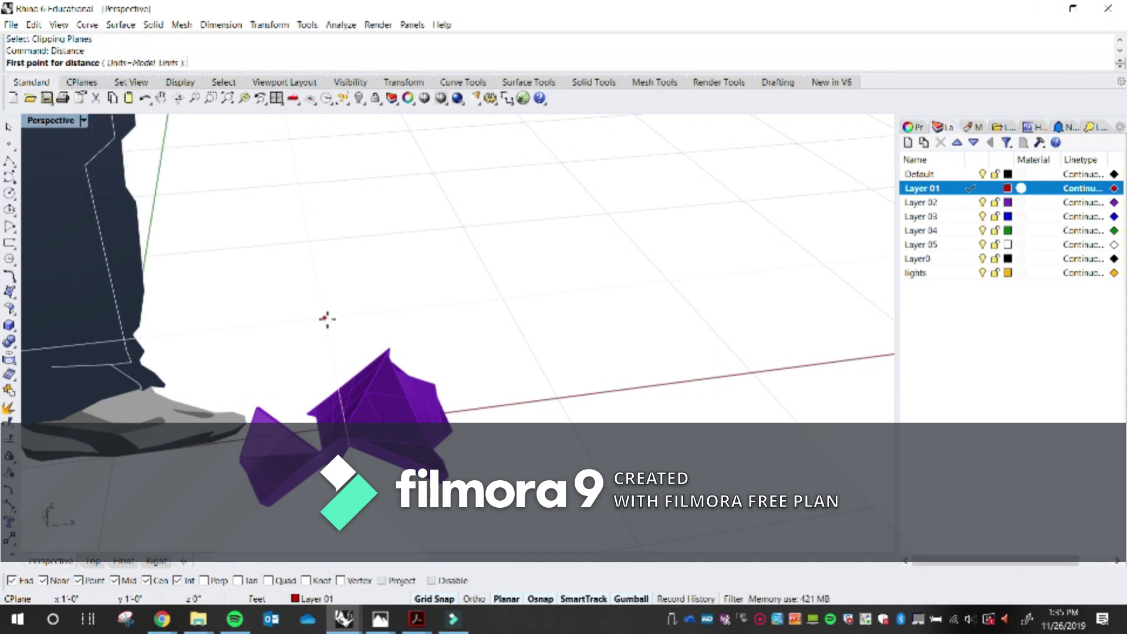
left_click(326, 318)
left_click(496, 301)
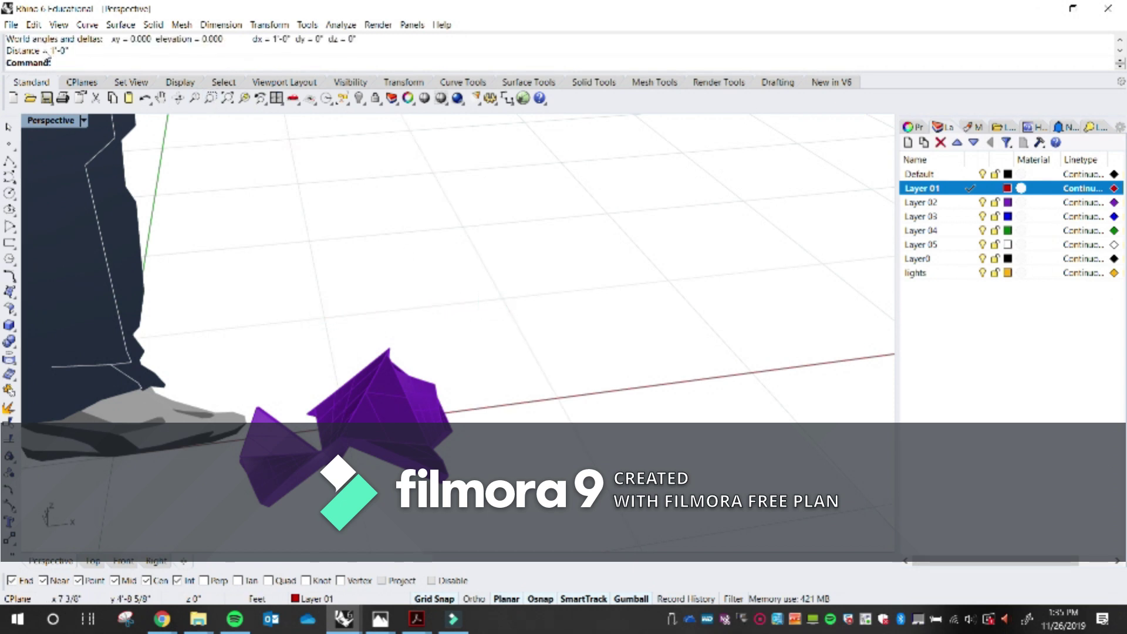
- Adjust the purple solid's scale with the gumball against the one-foot grid squares, and turn Grid Snap off
left_click(381, 396)
left_click_drag(382, 418, 477, 468)
left_click(449, 600)
left_click(506, 496)
right_click_drag(506, 493, 458, 426)
scroll(480, 371, "down", 9)
scroll(473, 375, "up", 7)
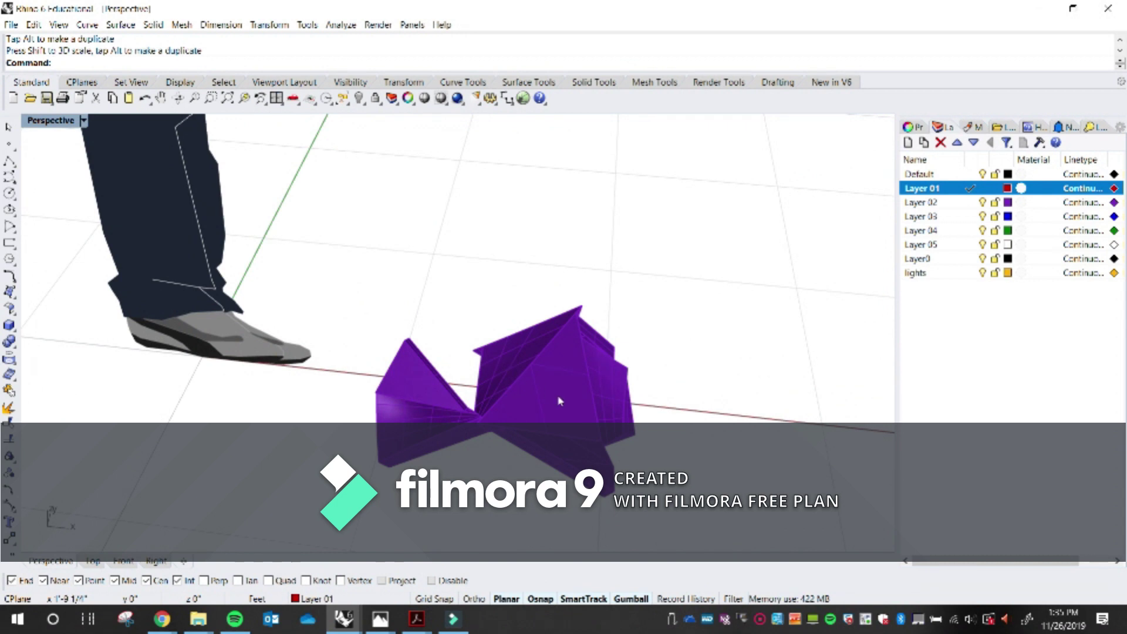
- Select the purple solid and turn it to a new orientation with the gumball
right_click_drag(560, 401, 478, 348, "shift")
left_click(478, 349)
left_click_drag(438, 317, 437, 229)
left_click(685, 347)
- Try another gumball rotation of the purple solid and undo it
right_click_drag(667, 377, 543, 362)
left_click(529, 328)
left_click_drag(532, 363, 517, 288)
left_click(788, 288)
right_click_drag(785, 281, 408, 347)
key("ctrl+z")
key("Escape")
- Rotate the purple solid about the gumball's red axis, snapped to 90° increments
left_click(538, 380)
right_click_drag(469, 264, 523, 307)
scroll(523, 307, "up", 2)
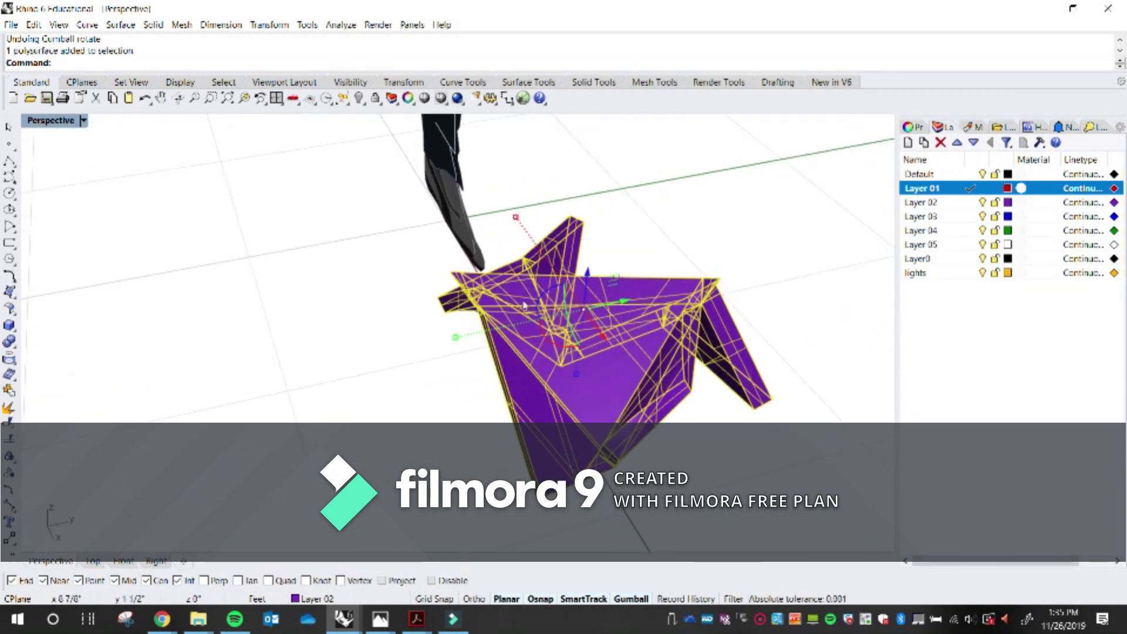
left_click_drag(542, 335, 571, 368)
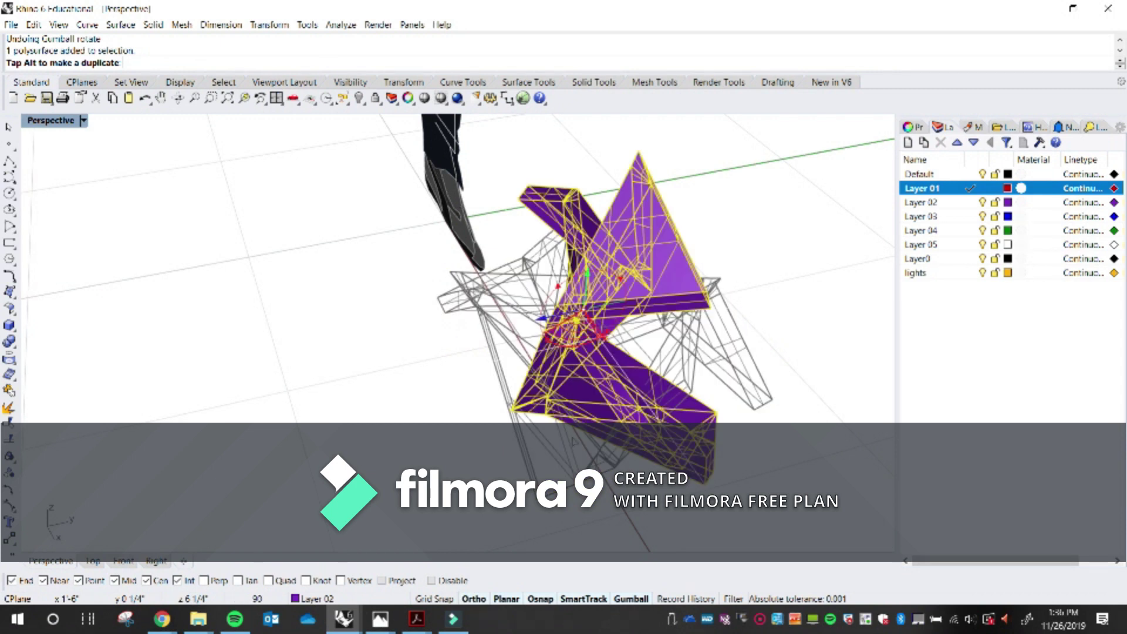
left_click_drag(688, 414, 578, 176, "shift")
left_click(707, 258)
right_click_drag(499, 395, 658, 304)
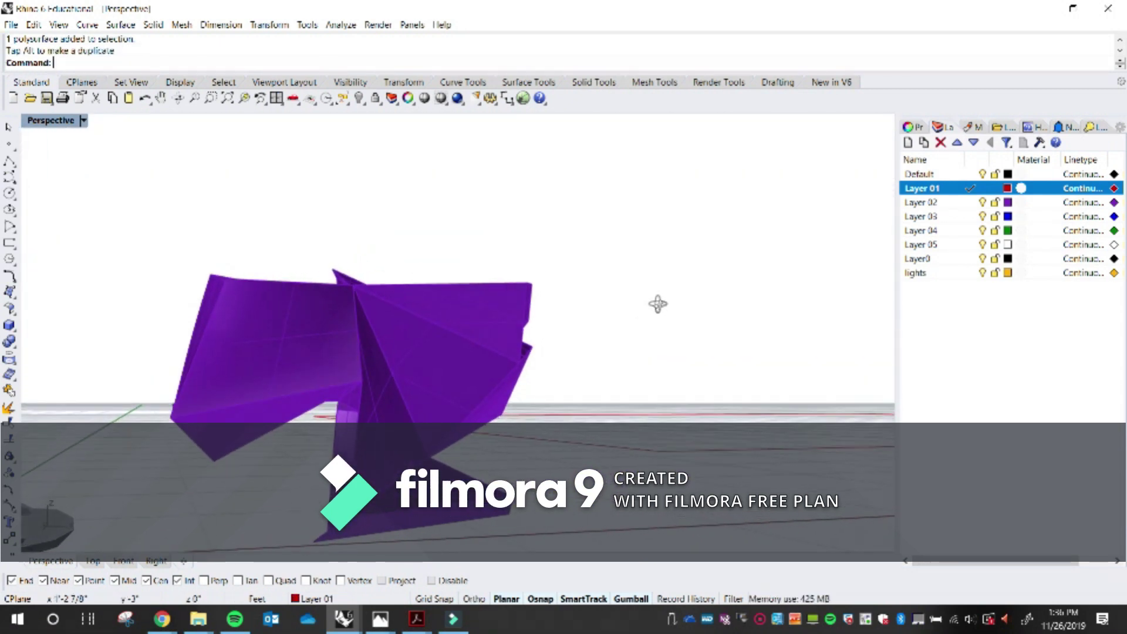
- Copy the rotated purple solid once, placing the copy farther from the figure along the red ground axis
scroll(566, 359, "down", 5)
right_click_drag(562, 336, 302, 432)
type("Copy")
key("Return")
left_click(293, 450)
key("Return")
left_click(297, 453)
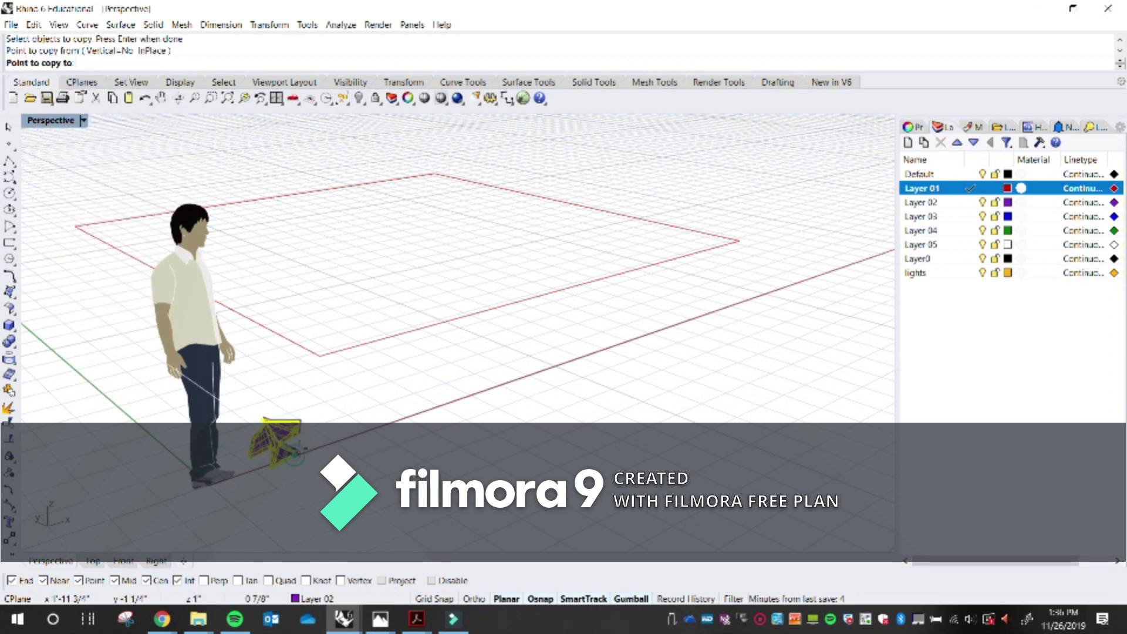
left_click(440, 404)
scroll(477, 370, "up", 3)
key("Return")
- Start an Array of the purple solid's copy with 11 in X, 1 in Y and 14 in Z
right_click_drag(479, 370, 410, 440)
scroll(392, 411, "down", 4)
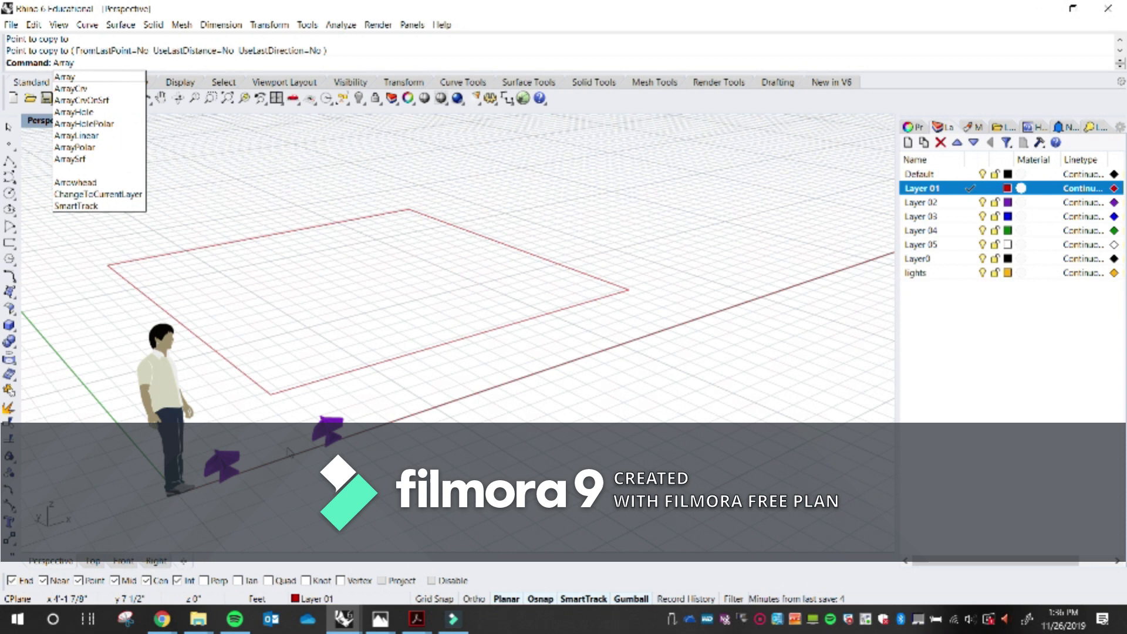
key("Return")
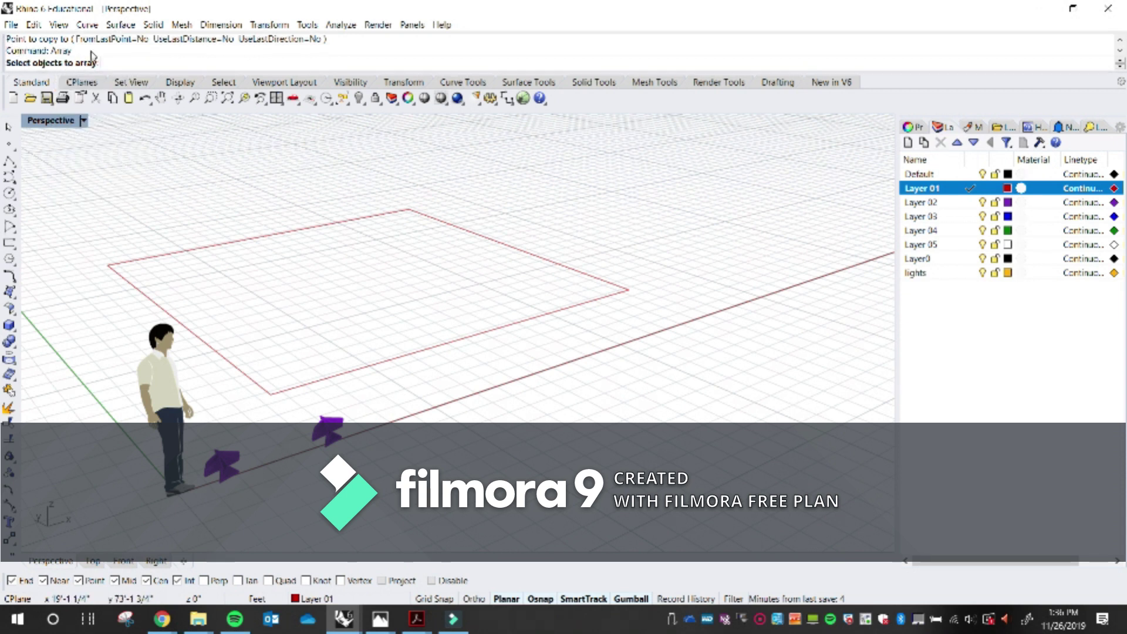
scroll(311, 409, "up", 3)
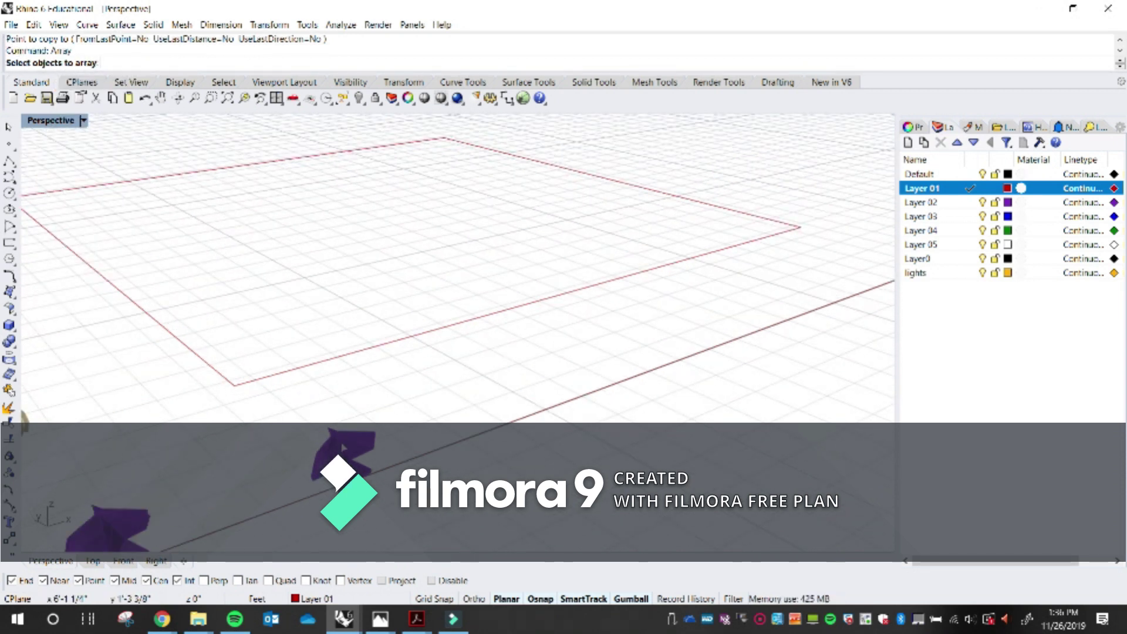
left_click(342, 446)
key("Return")
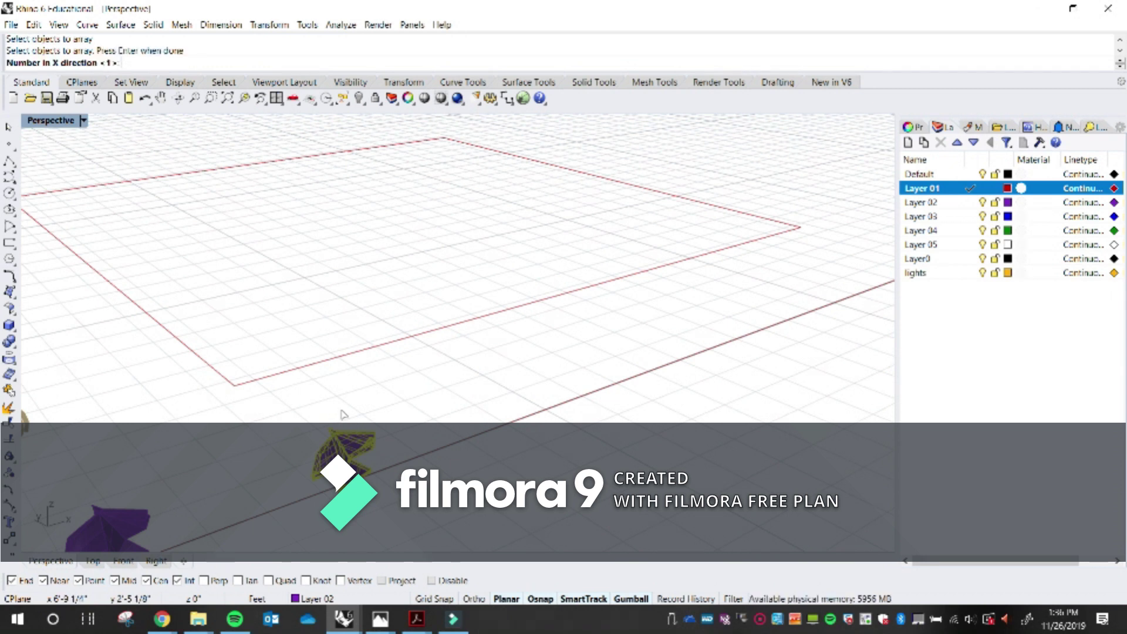
scroll(70, 85, "down", 5)
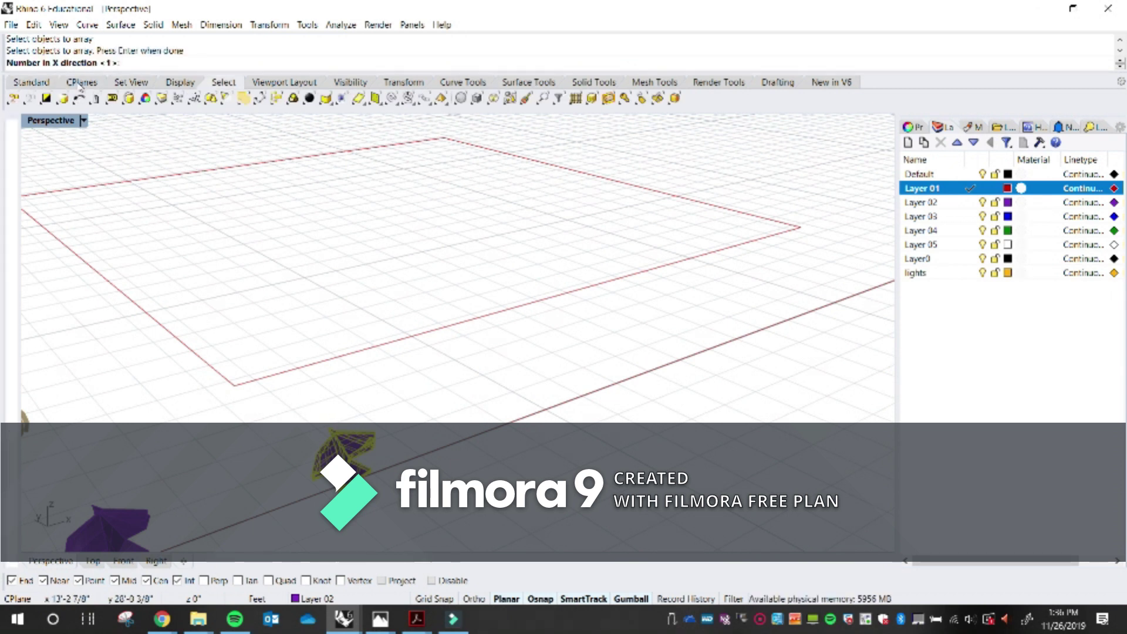
left_click(46, 82)
scroll(182, 209, "down", 5)
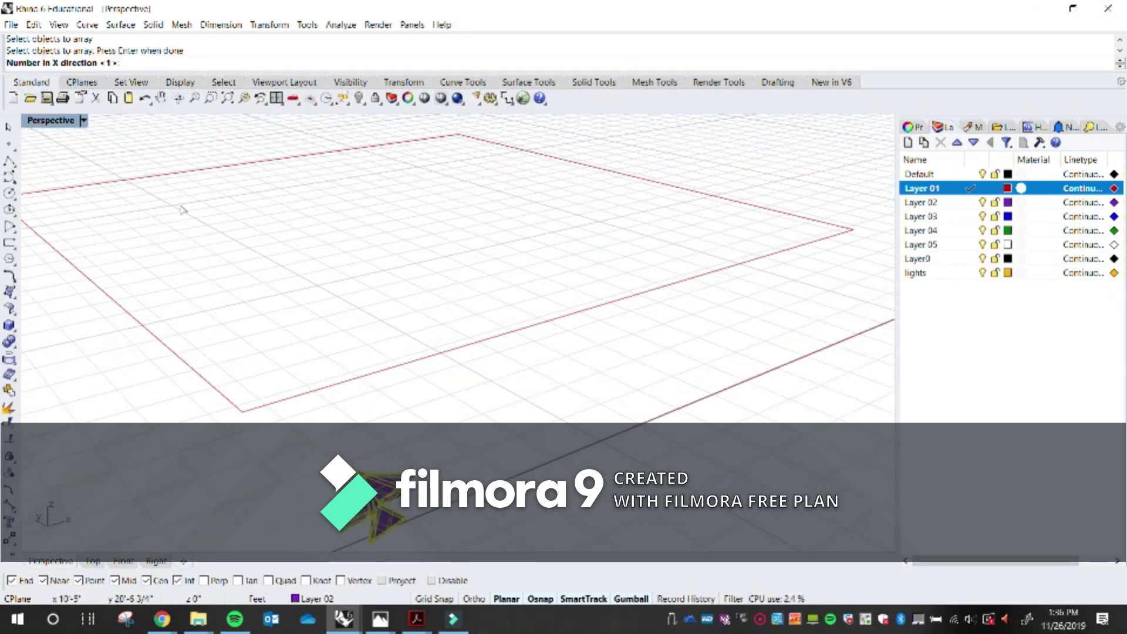
right_click_drag(200, 224, 292, 331, "shift")
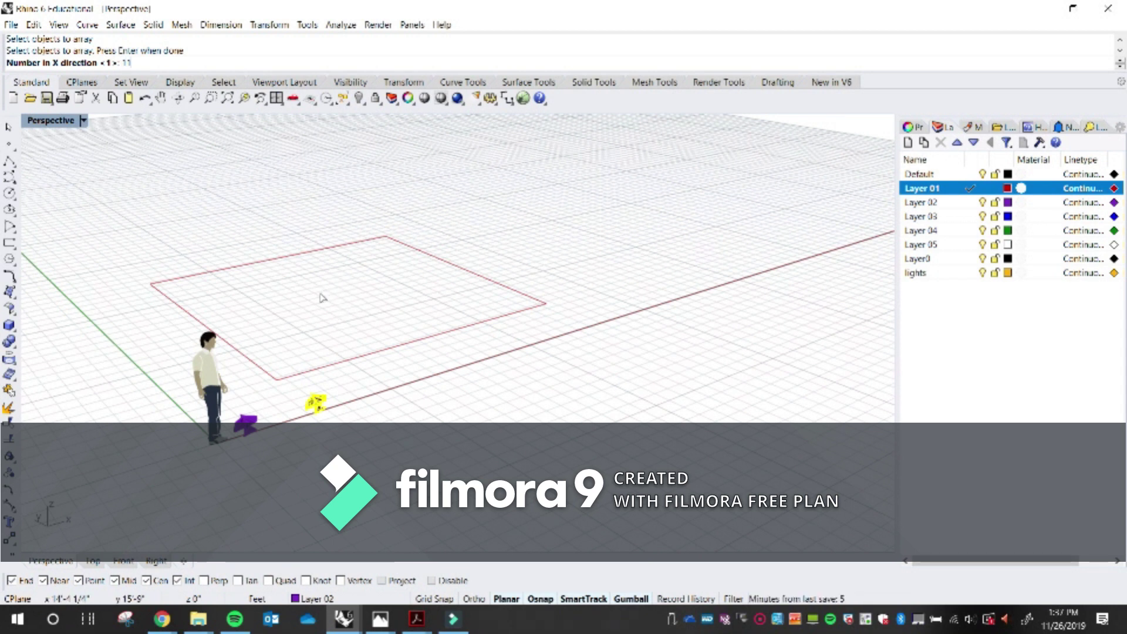
type("1")
key("Return")
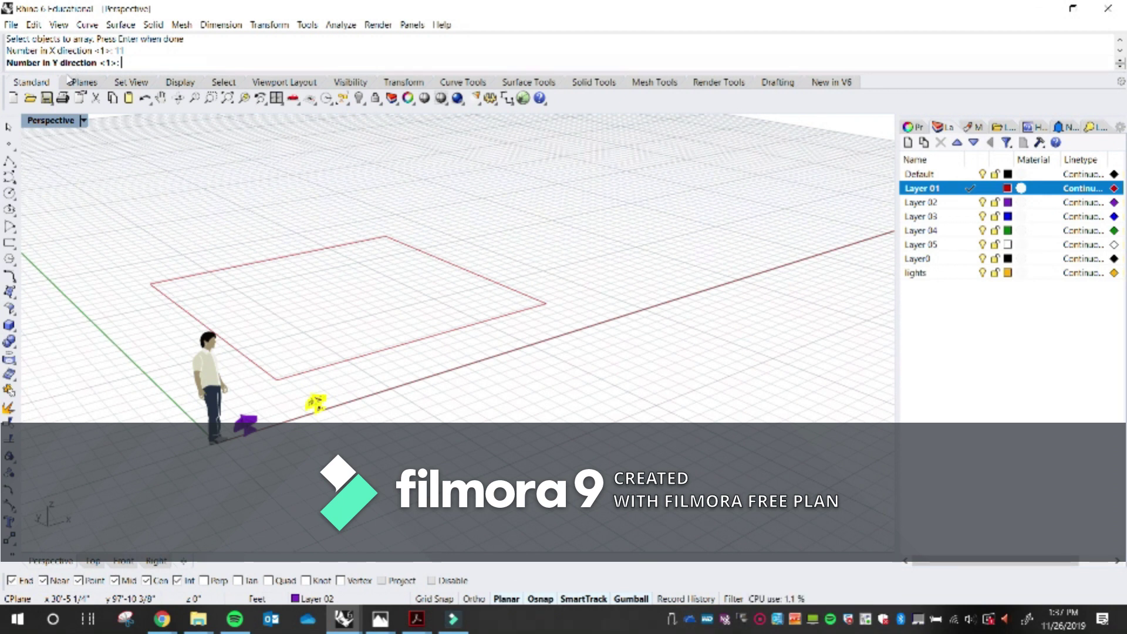
type("1")
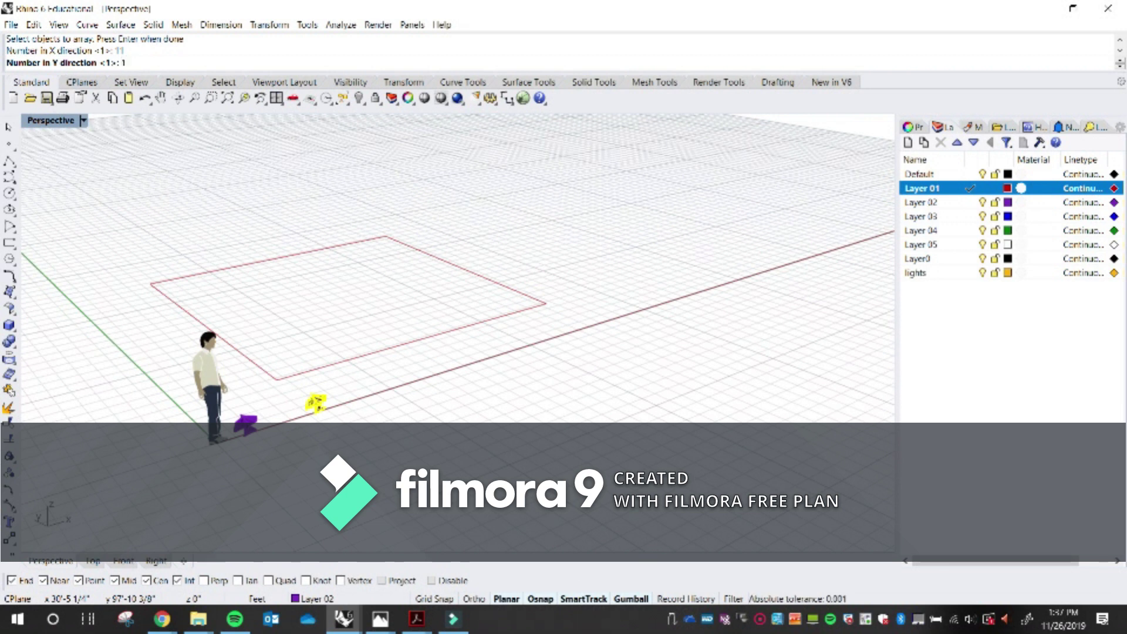
key("Return")
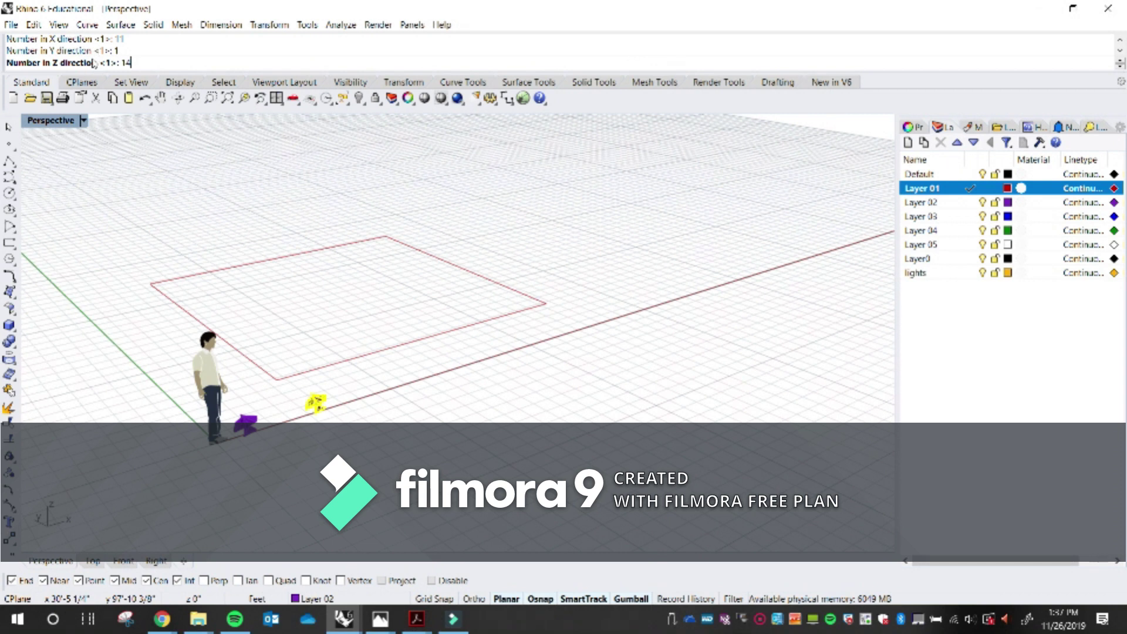
key("Return")
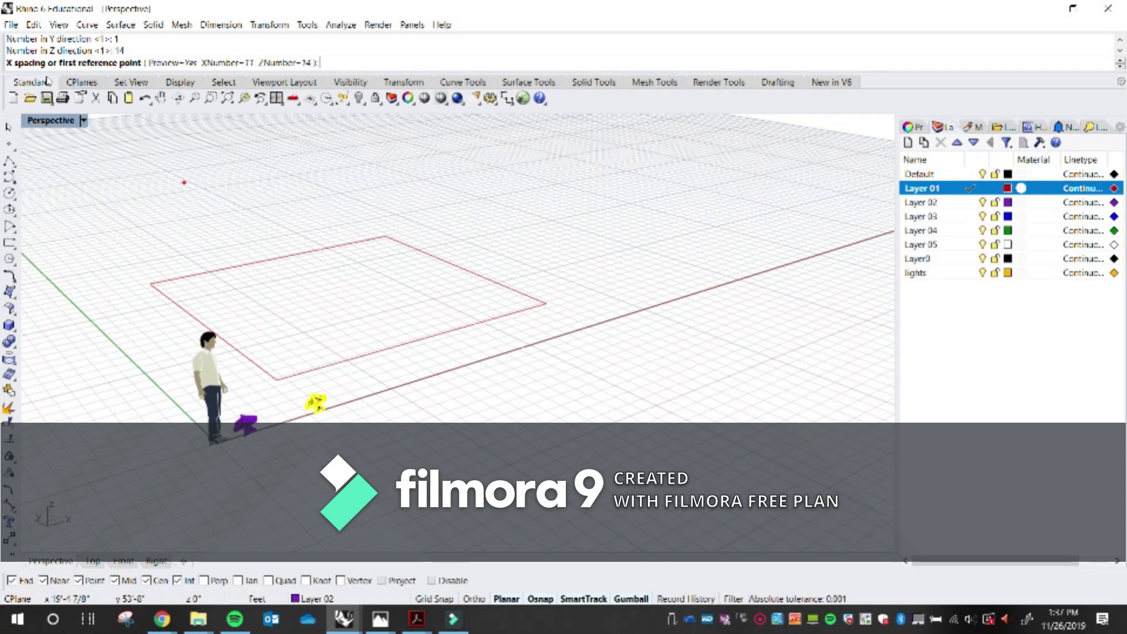
- Set the array's X spacing to about 0.96 ft from a corner of the module, so neighbouring modules meet
scroll(320, 405, "up", 5)
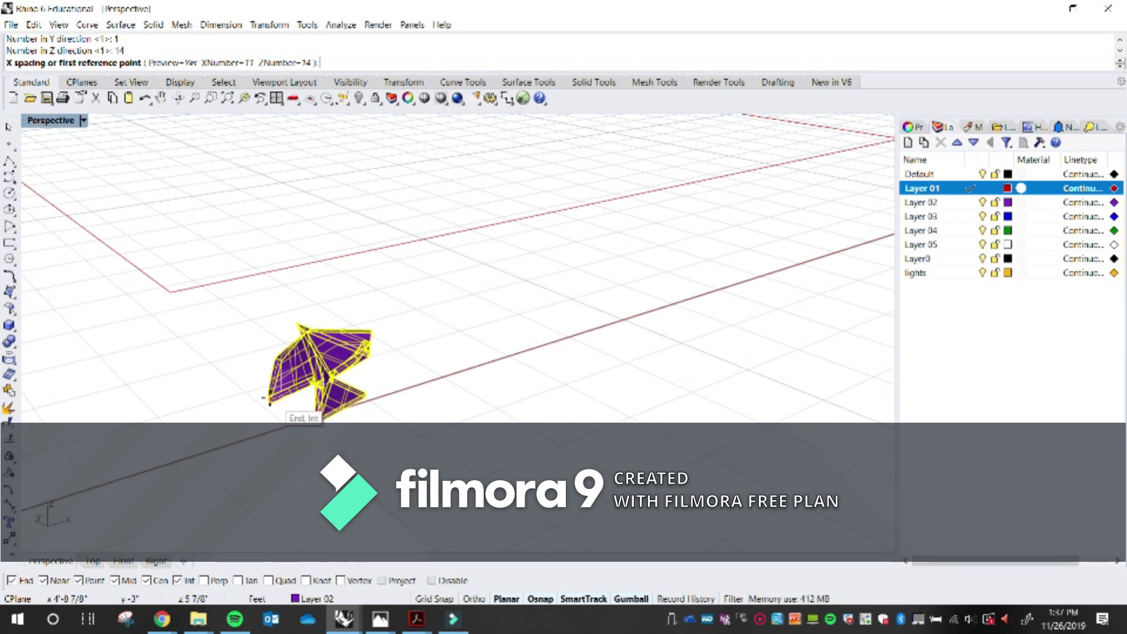
left_click(271, 403)
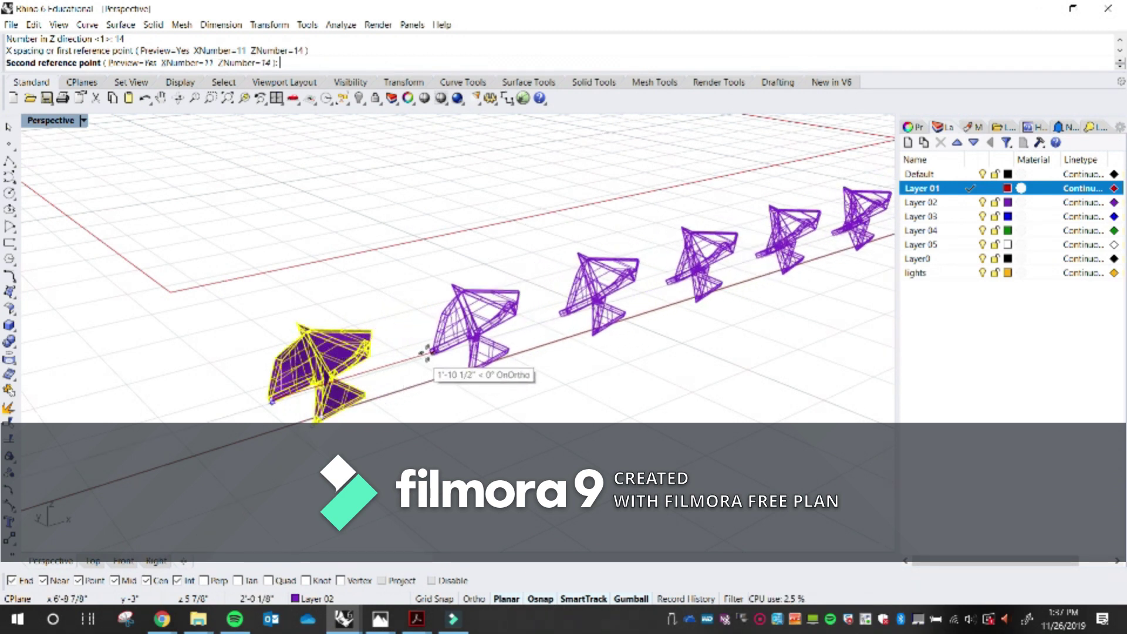
double_click(40, 125)
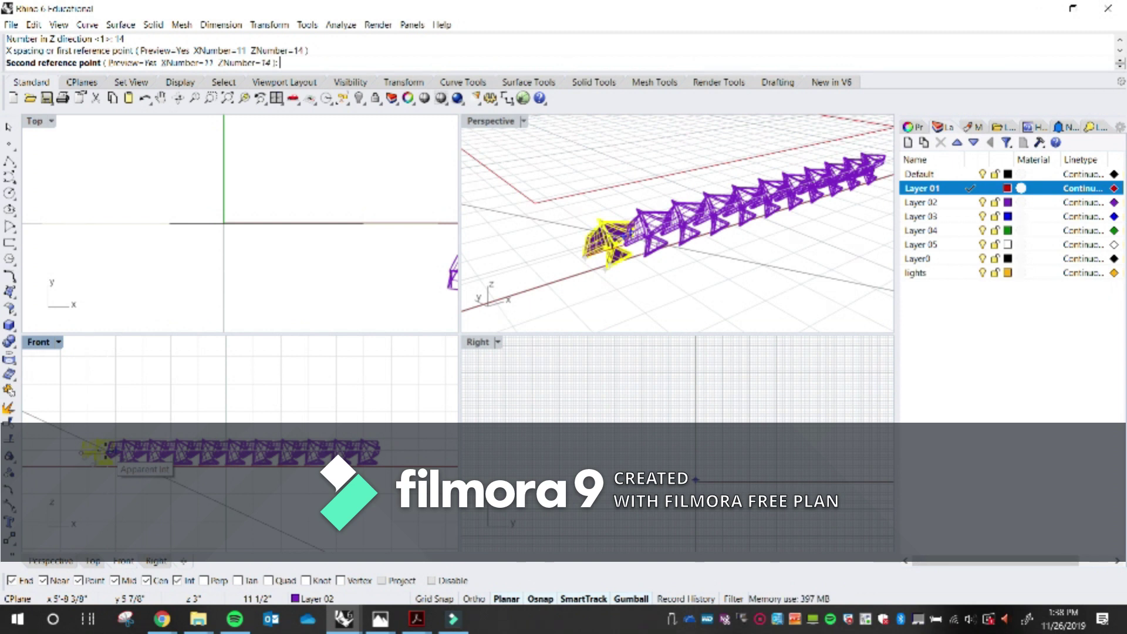
left_click(108, 460)
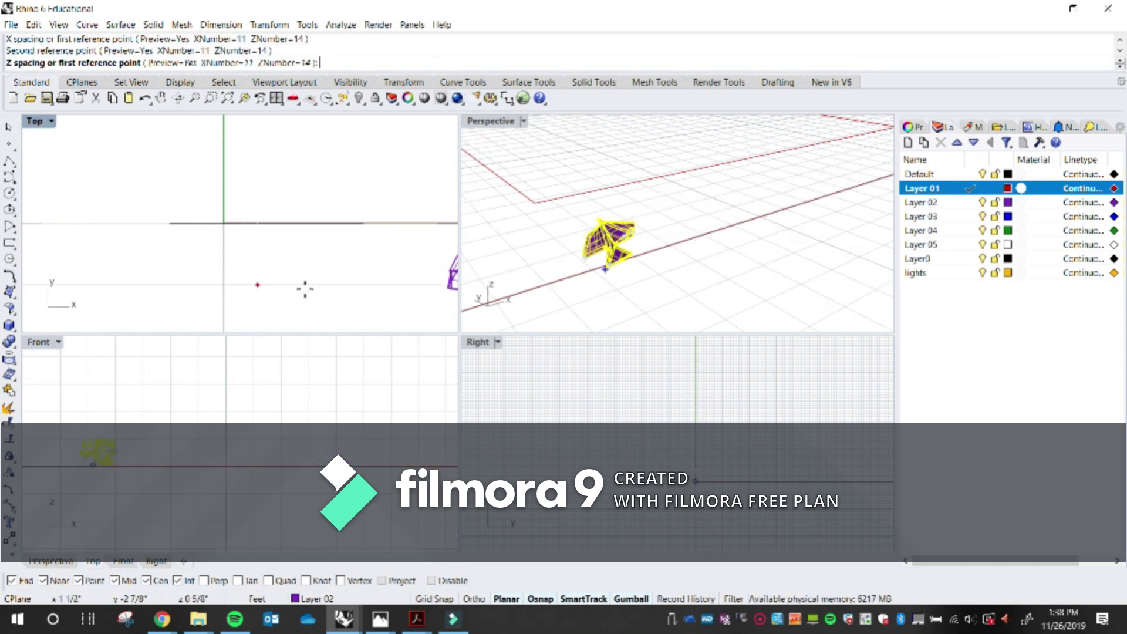
- Set the array's Z spacing to about 0.91 ft from the module's lowest corner and accept the array
scroll(612, 275, "up", 1)
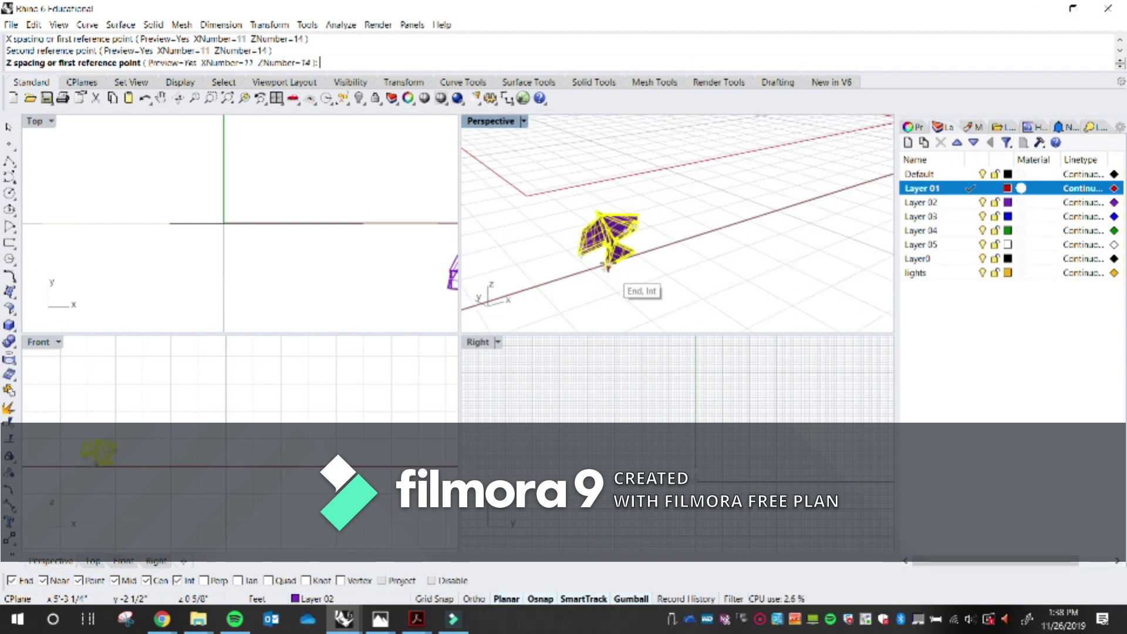
left_click(610, 266)
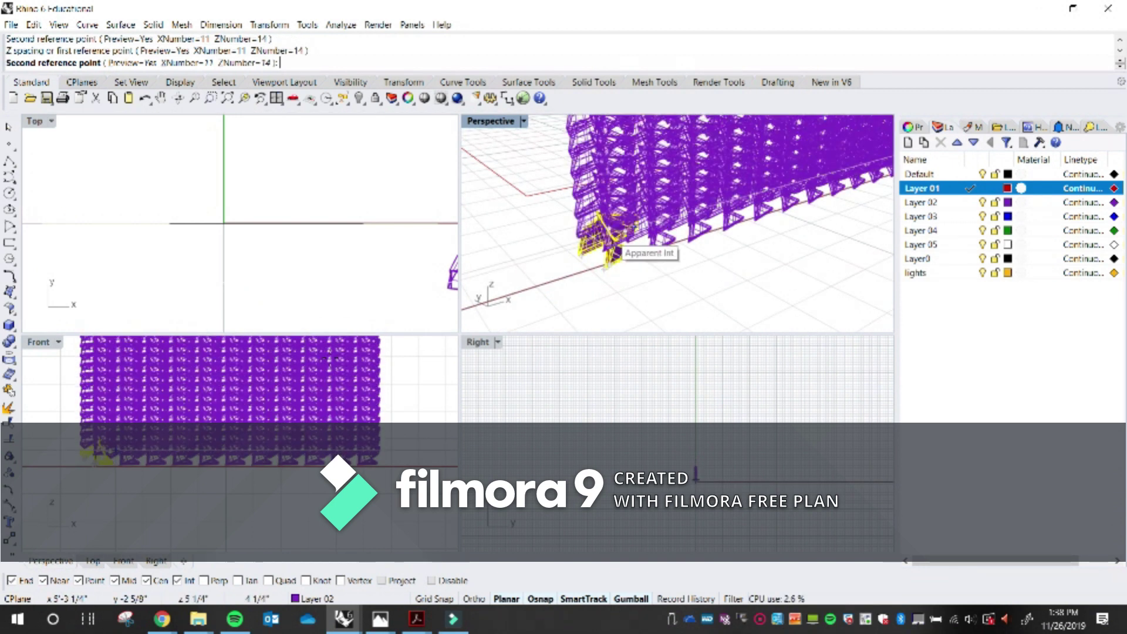
scroll(288, 371, "down", 6)
right_click_drag(194, 386, 211, 433)
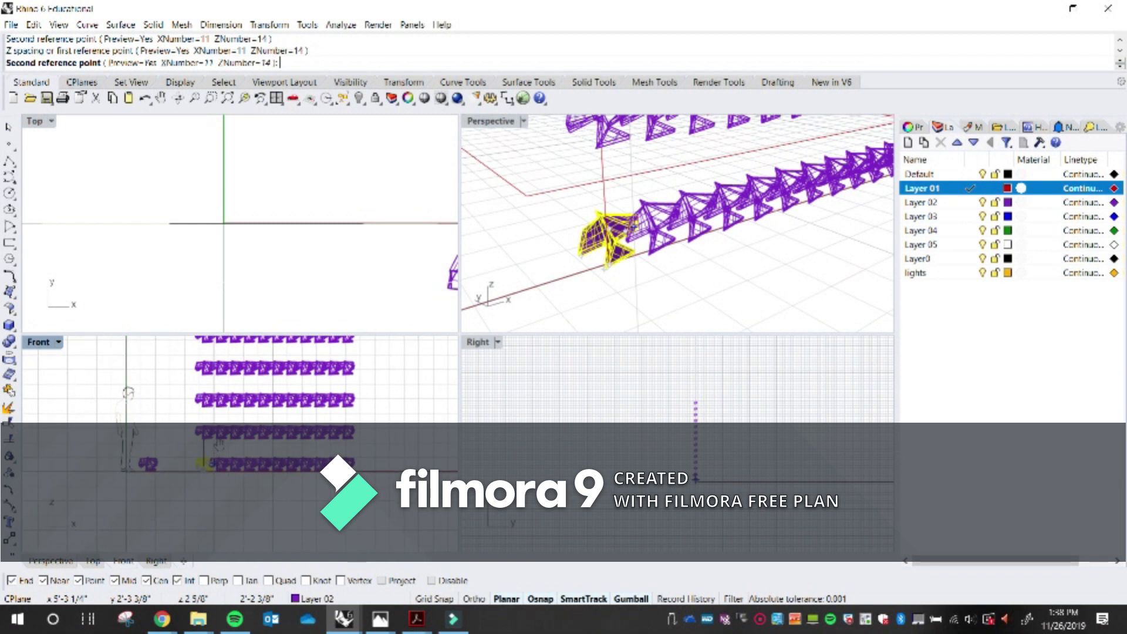
scroll(223, 426, "down", 2)
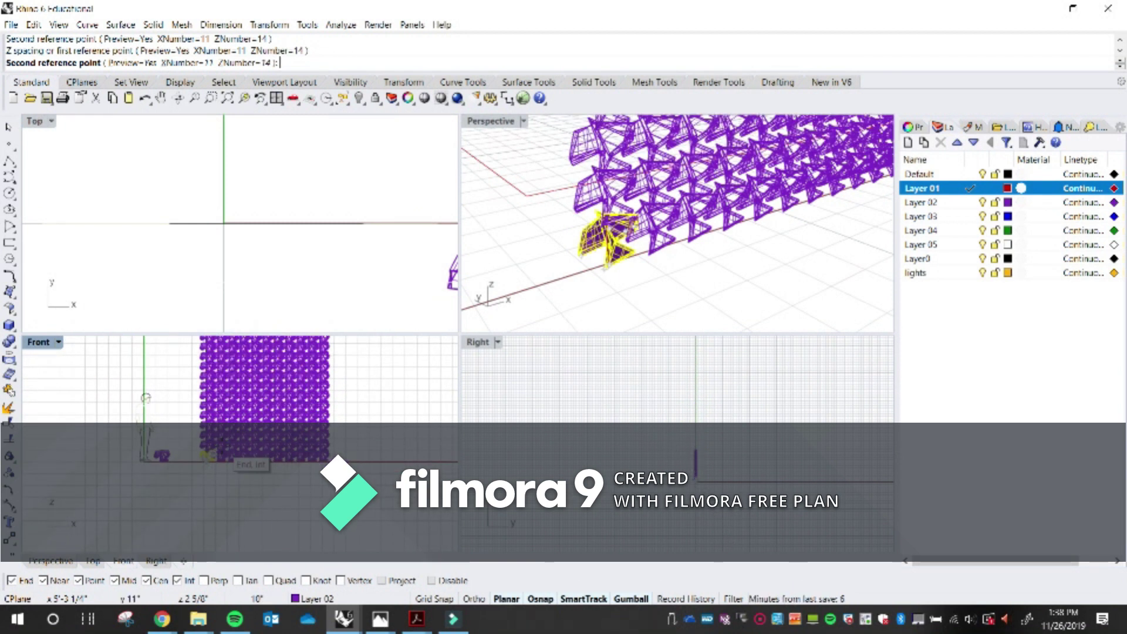
left_click(225, 453)
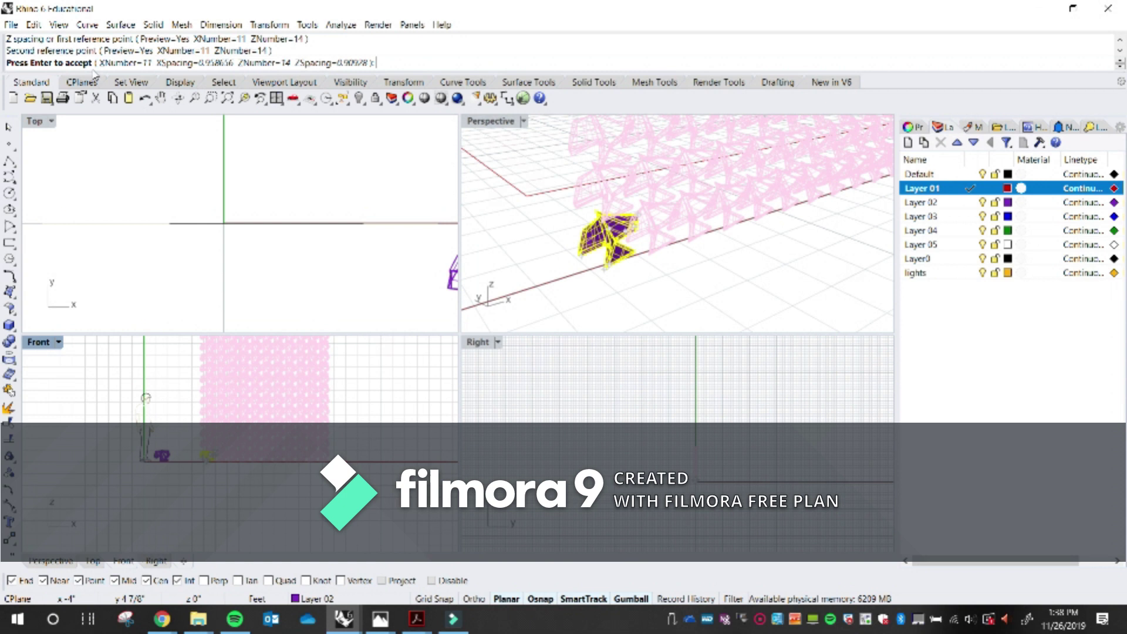
key("Return")
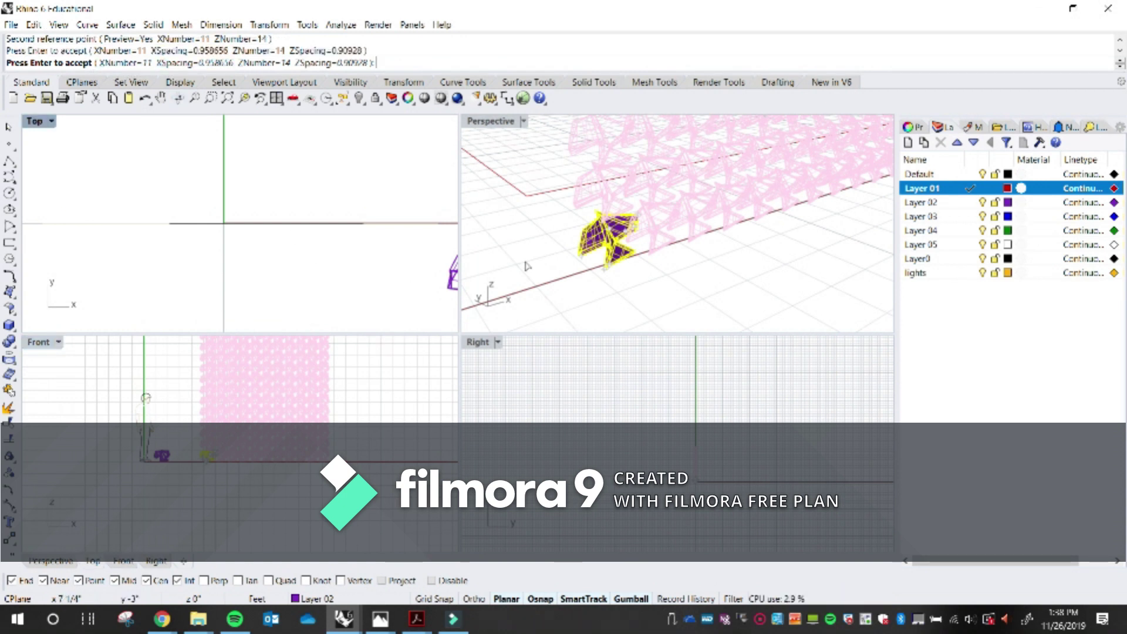
- Maximize the Perspective view and examine the arrayed wall beside the human figure
double_click(490, 120)
scroll(494, 276, "down", 8)
right_click_drag(499, 311, 532, 285)
scroll(535, 286, "up", 7)
right_click_drag(364, 364, 337, 372)
scroll(434, 377, "down", 10)
scroll(379, 388, "up", 7)
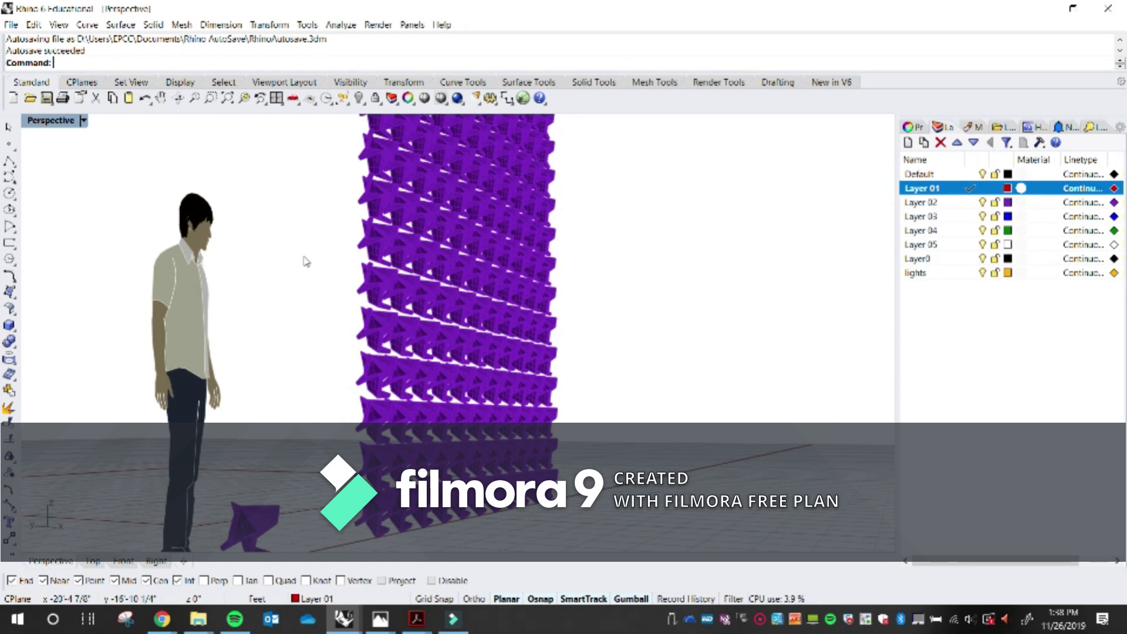
right_click_drag(480, 354, 276, 349)
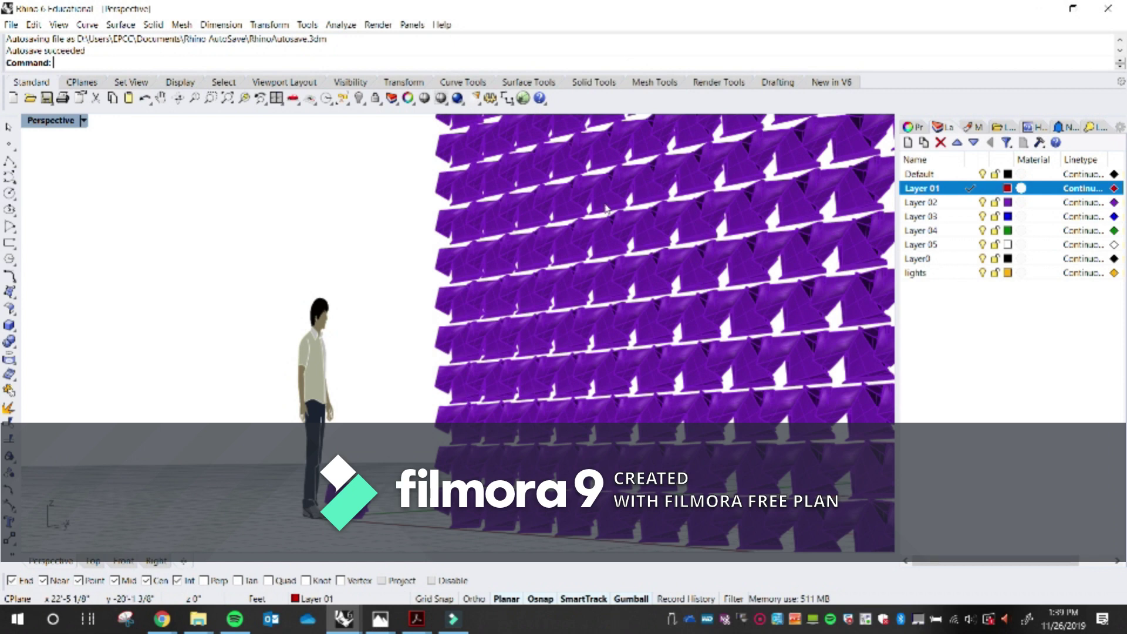
- Set the Perspective viewport to Rendered display and view the module wall from its other side
left_click(76, 124)
left_click(89, 183)
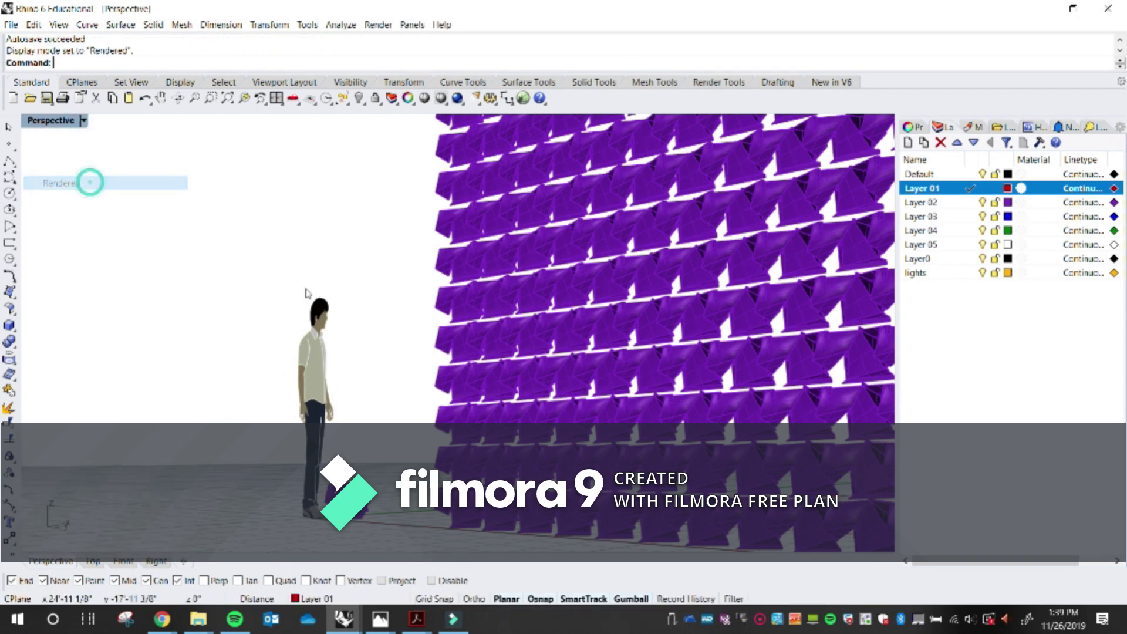
right_click_drag(518, 334, 457, 389)
right_click_drag(580, 365, 417, 351, "shift")
right_click_drag(481, 365, 593, 342)
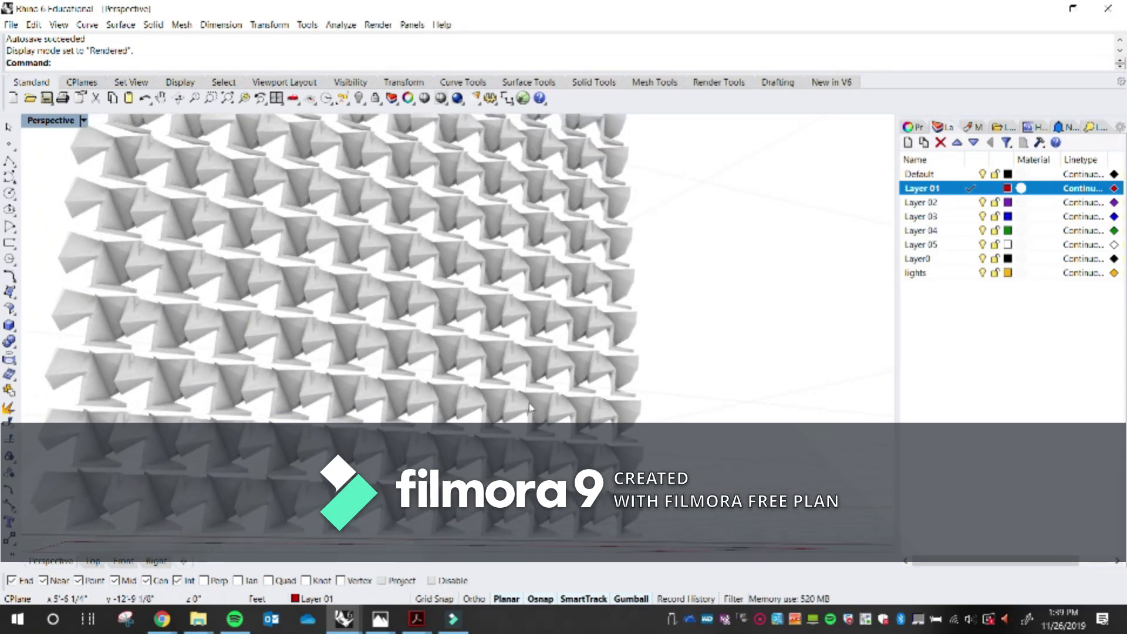
- Copy the whole module wall once, about 15 ft along the red axis away from the figure
scroll(529, 406, "down", 14)
scroll(523, 345, "up", 8)
right_click_drag(352, 282, 261, 254)
left_click_drag(229, 153, 541, 521)
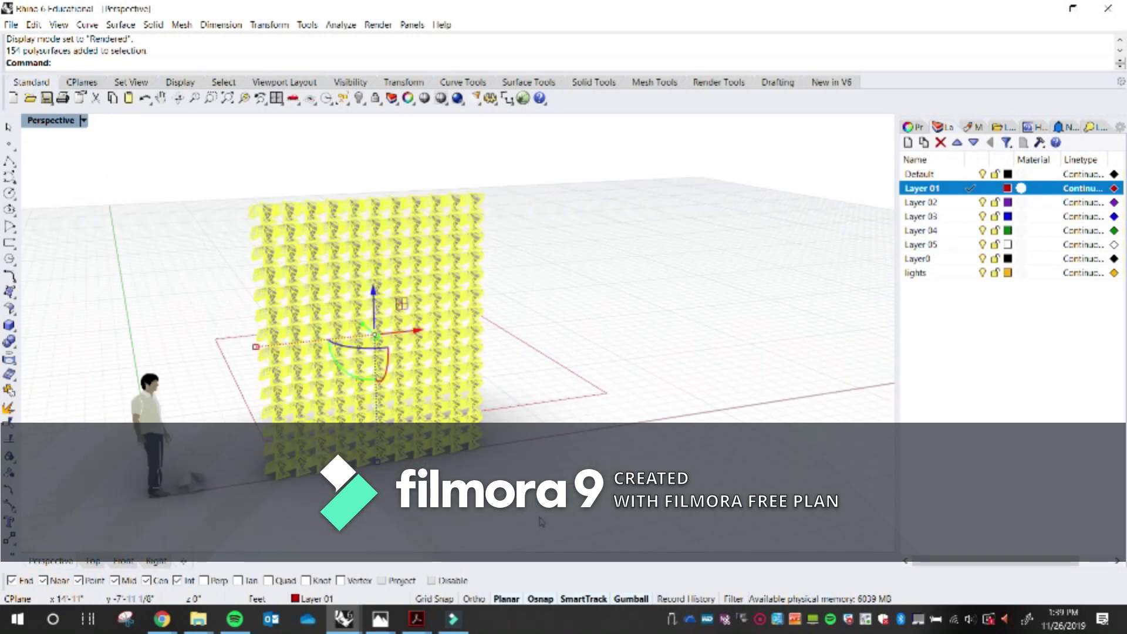
key("Return")
left_click(286, 506)
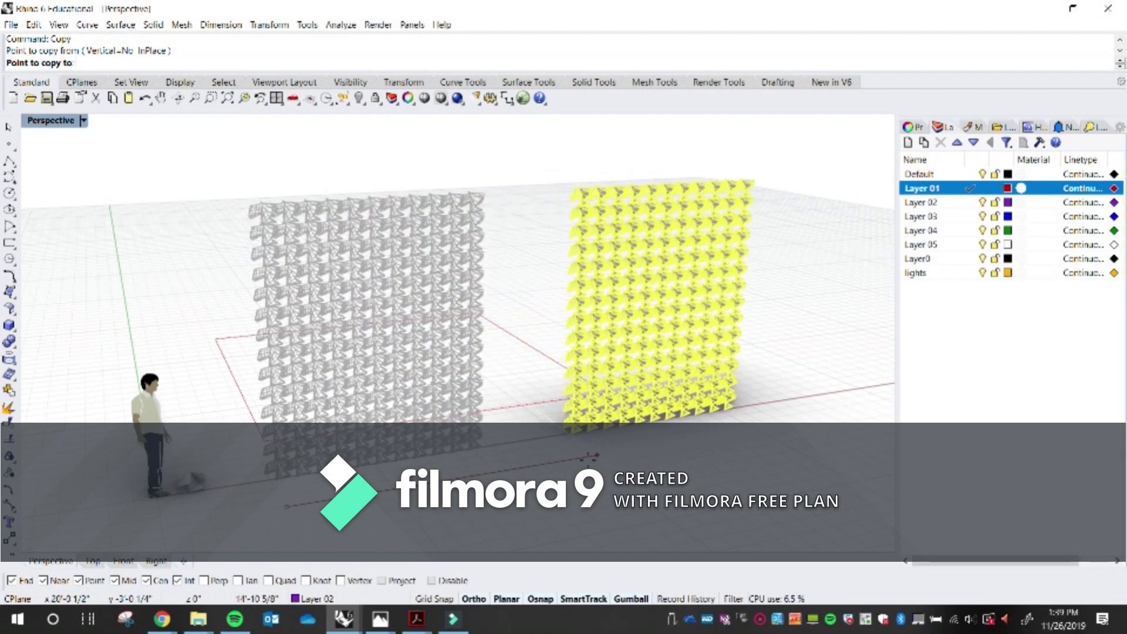
left_click(591, 456)
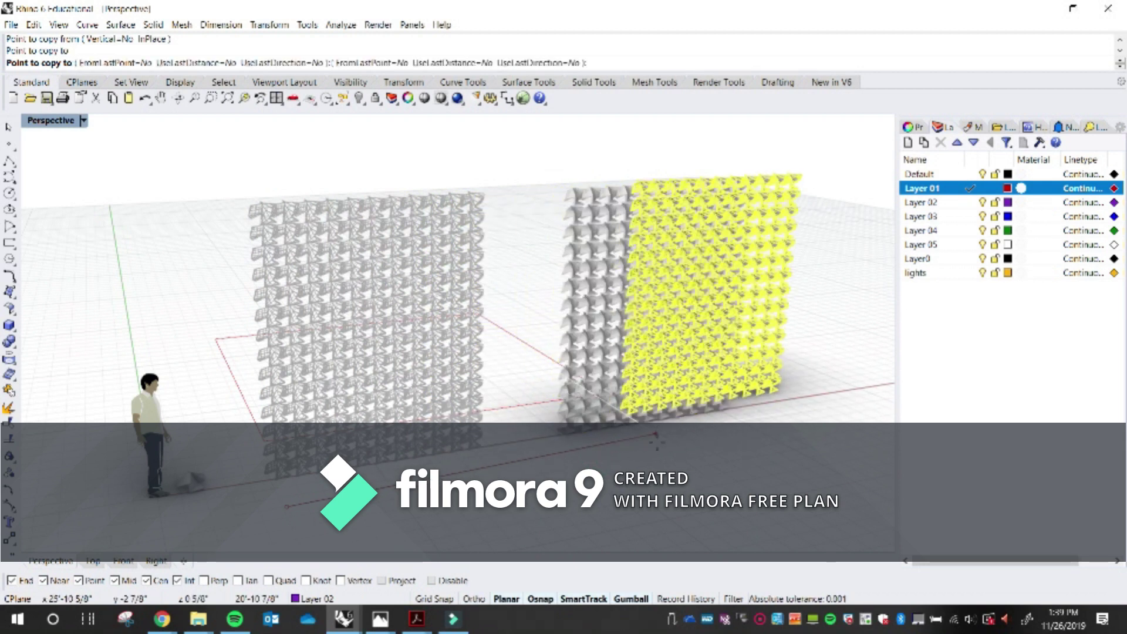
key("Return")
scroll(608, 454, "up", 6)
key("Escape")
scroll(607, 454, "down", 5)
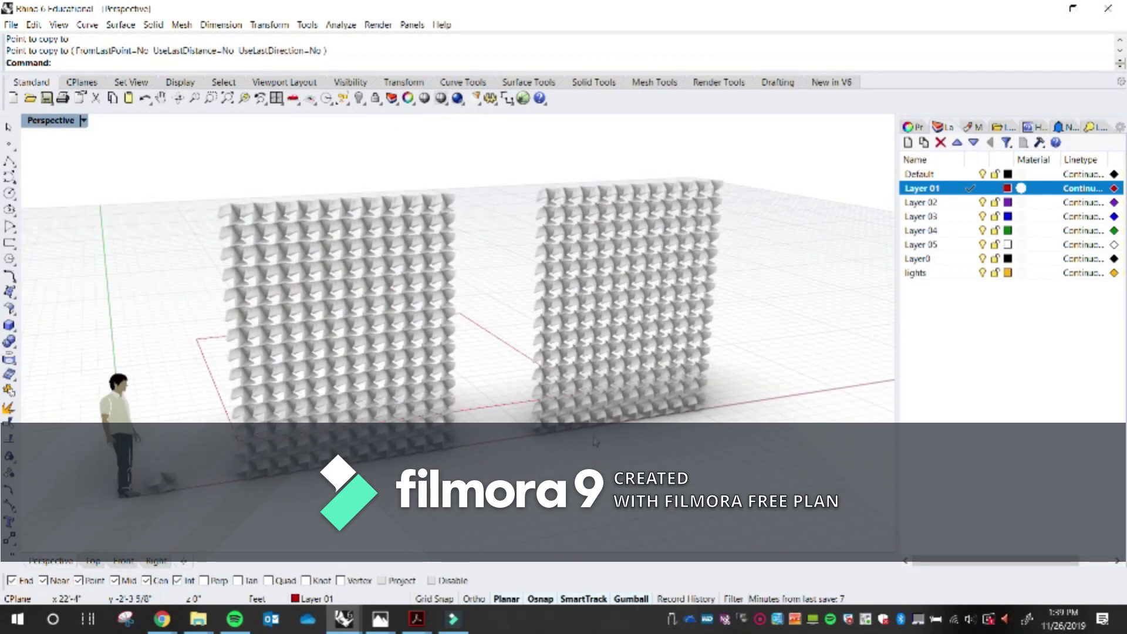
- Maximize the Top view and frame the copied wall's row of modules
double_click(63, 122)
scroll(289, 222, "down", 15)
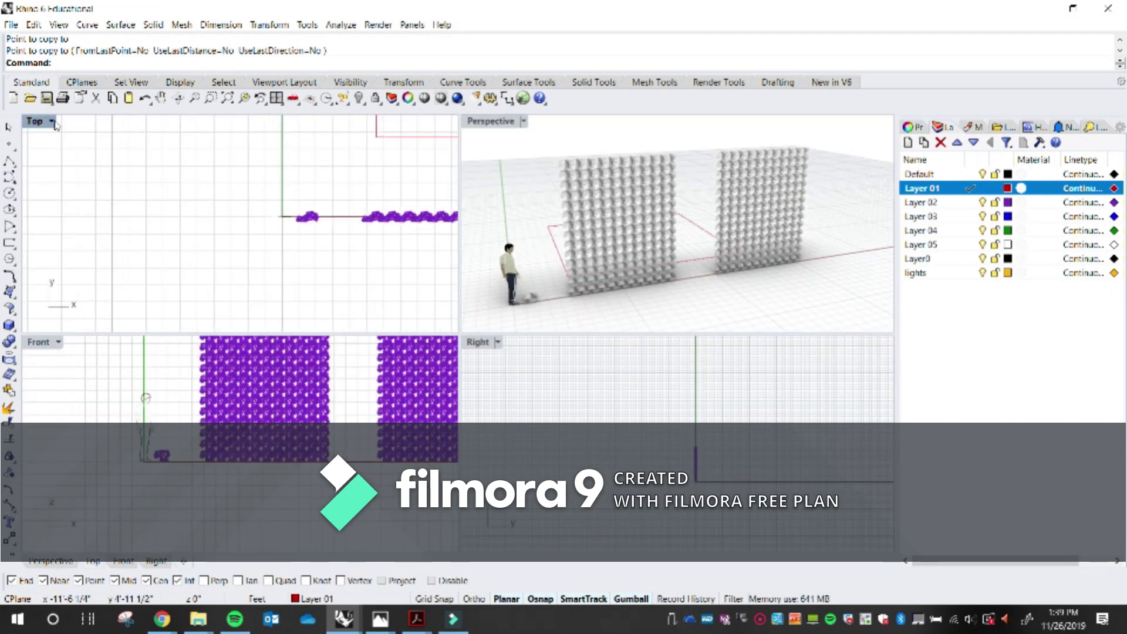
double_click(35, 122)
right_click_drag(427, 348, 138, 355)
scroll(139, 355, "down", 10)
right_click_drag(417, 393, 363, 389)
scroll(314, 347, "up", 10)
scroll(358, 327, "up", 4)
scroll(263, 310, "down", 2)
right_click_drag(285, 312, 238, 336)
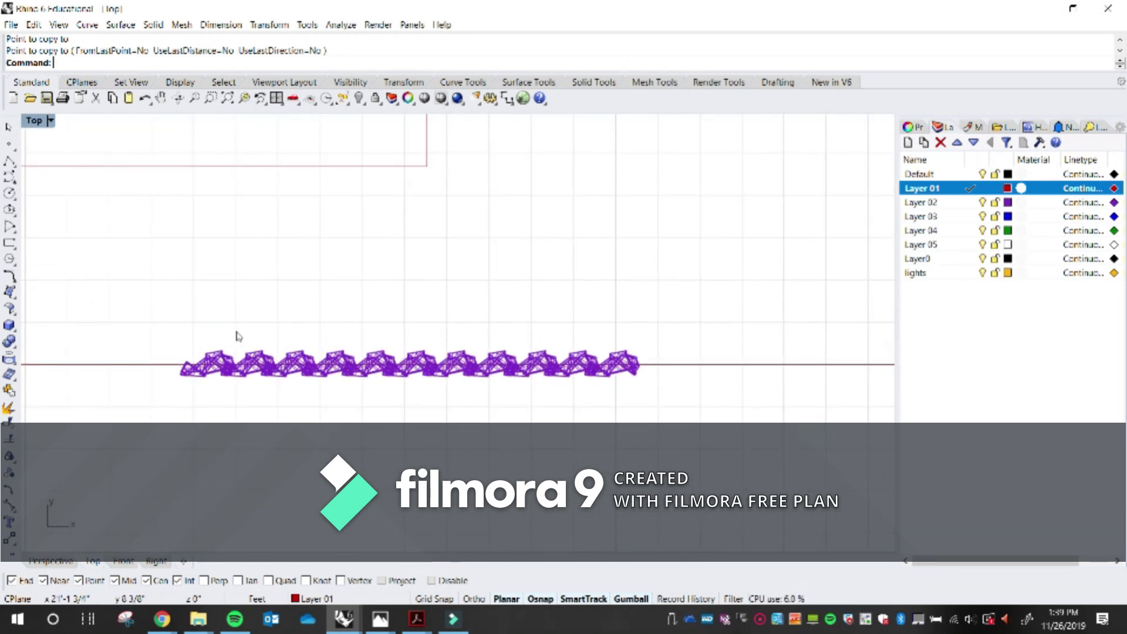
left_click_drag(298, 385, 681, 417)
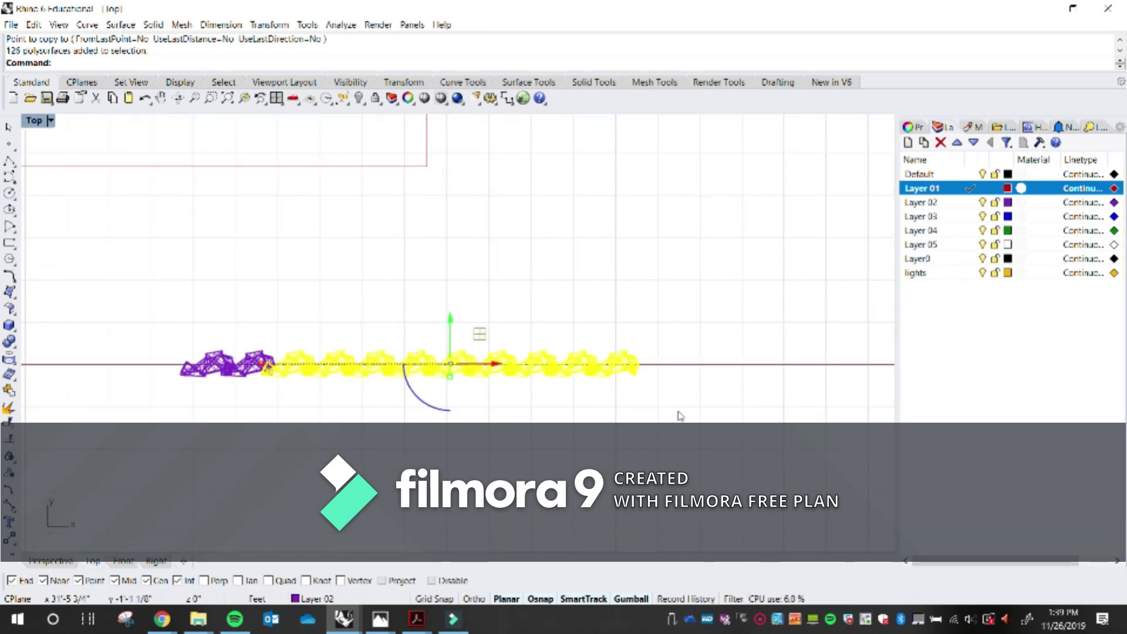
key("Return")
left_click(398, 317)
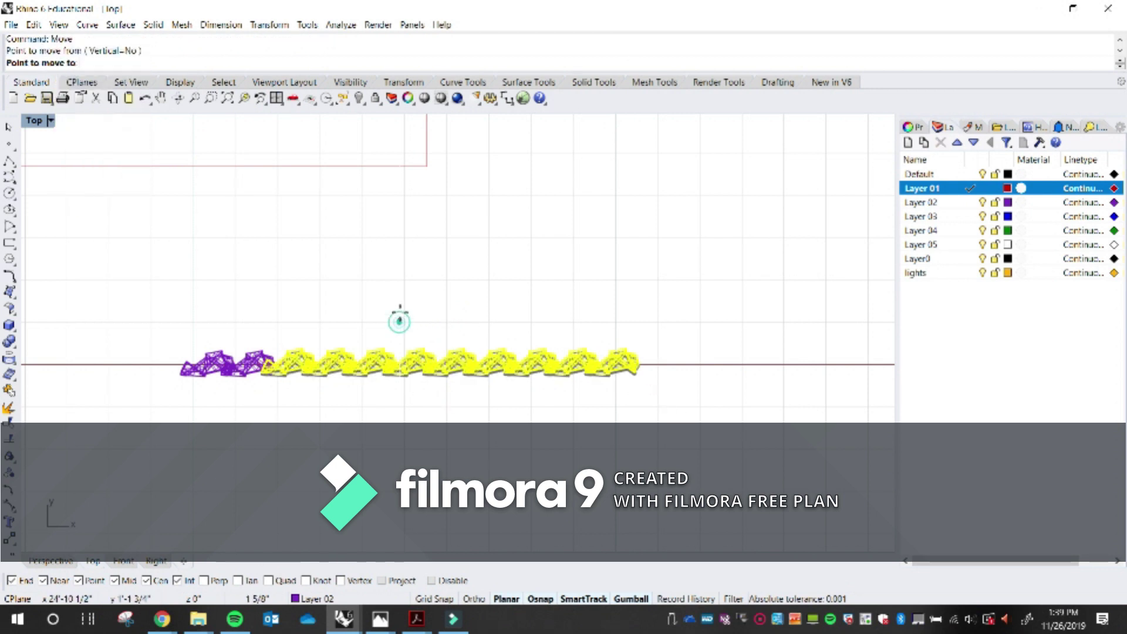
key("Escape")
key("Escape")
- Try to move all of the copied wall's columns after the first by 12 inches along the green axis
left_click_drag(197, 302, 769, 424)
key("Return")
left_click(349, 315)
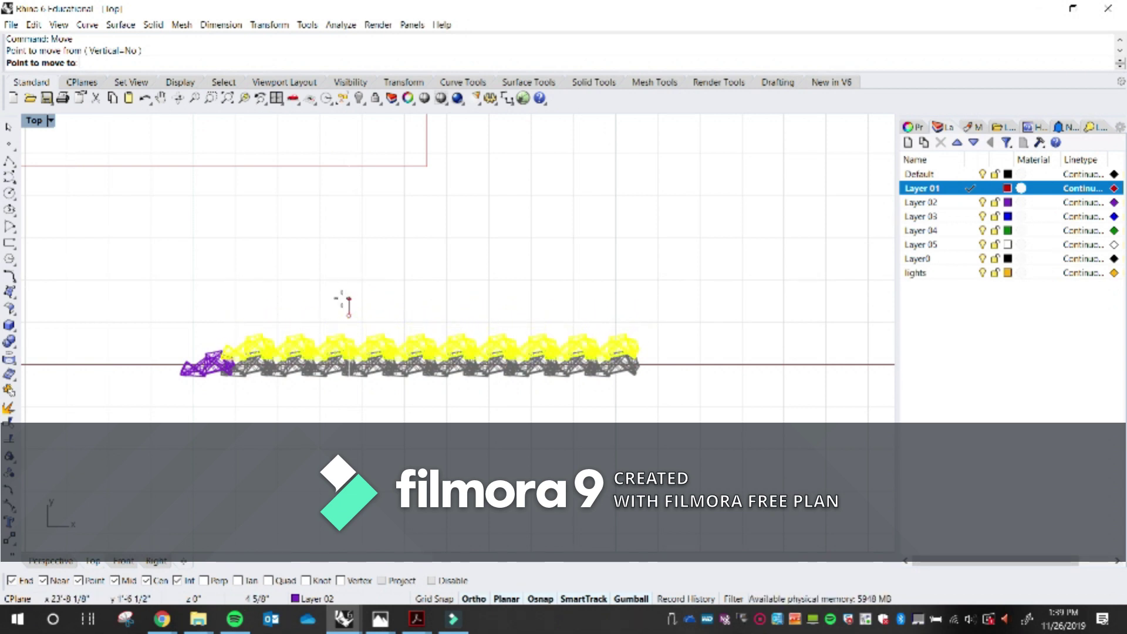
type("12")
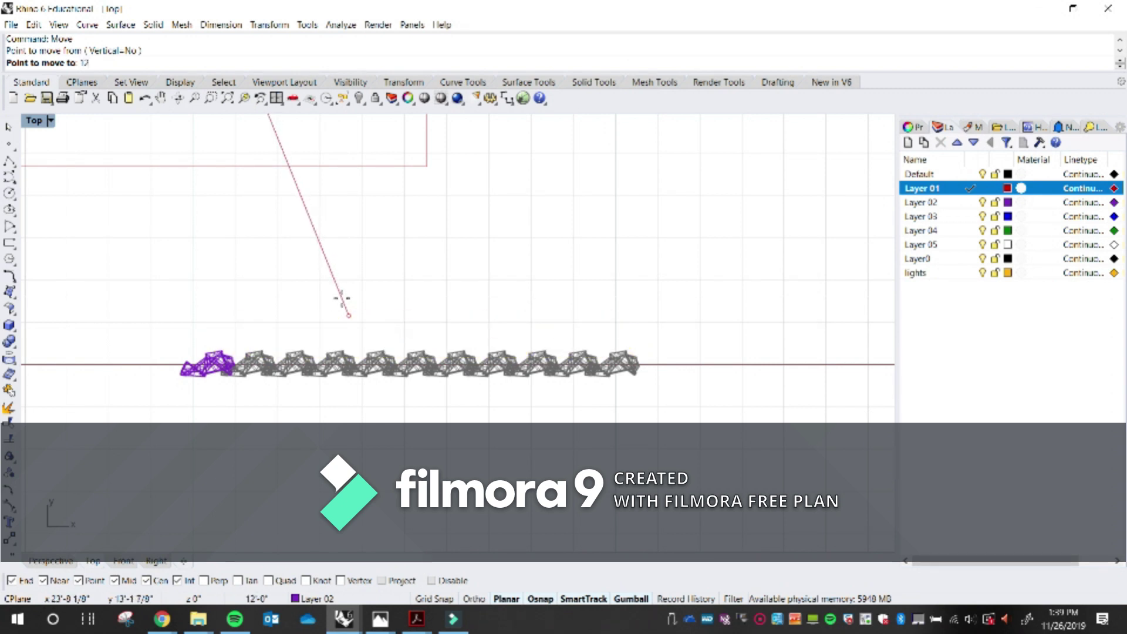
key("Return")
key("F8")
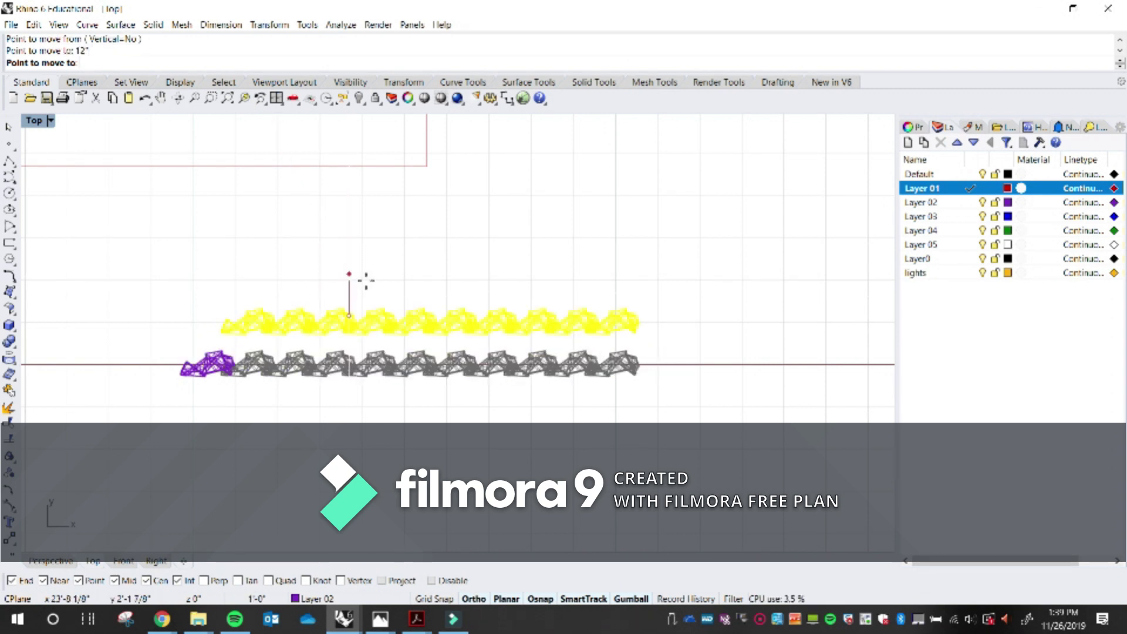
key("Escape")
- Move every column after the first 6 inches along the green axis
key("Return")
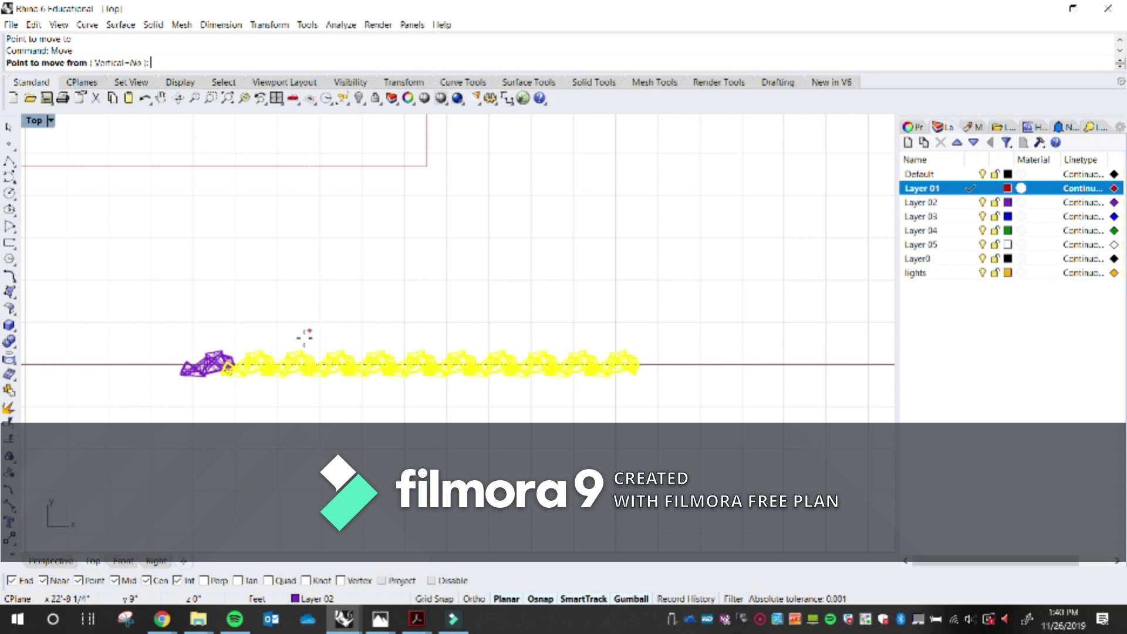
left_click(301, 351)
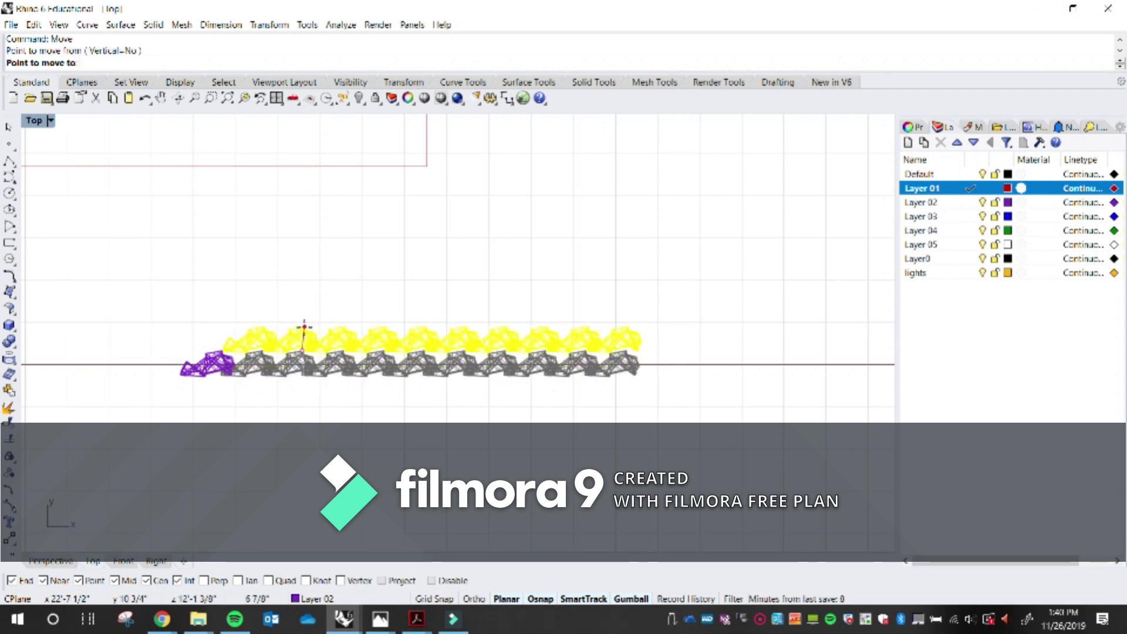
type("6")
key("Return")
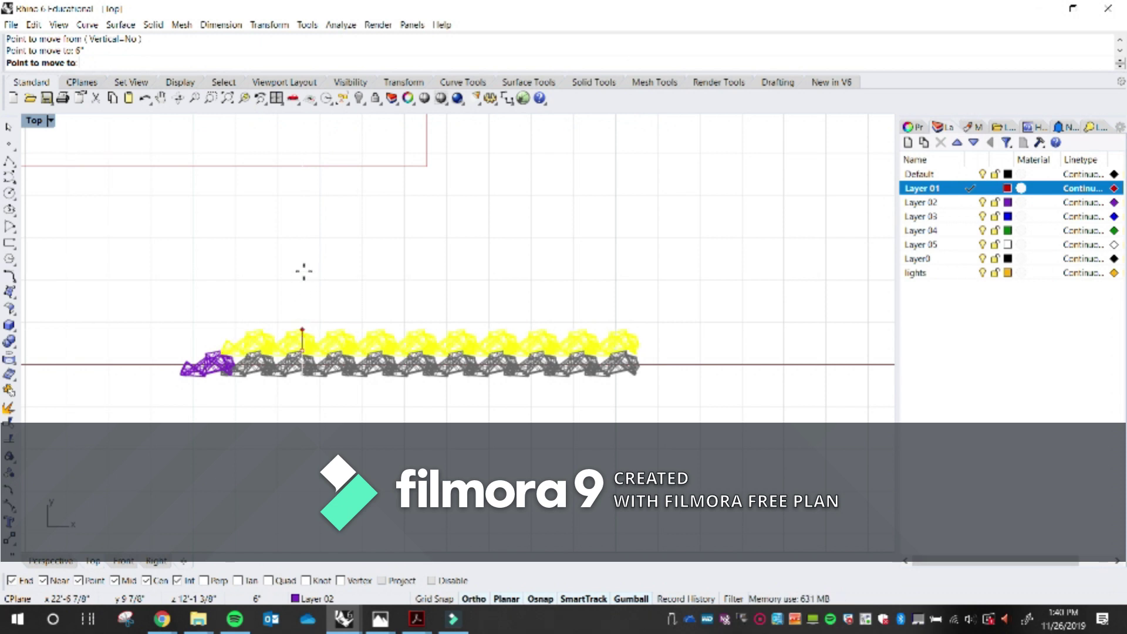
left_click(317, 300)
- Move the third and all following columns another 6 inches along the green axis
left_click_drag(255, 262, 690, 426)
key("Return")
left_click(376, 307)
type("6")
key("Return")
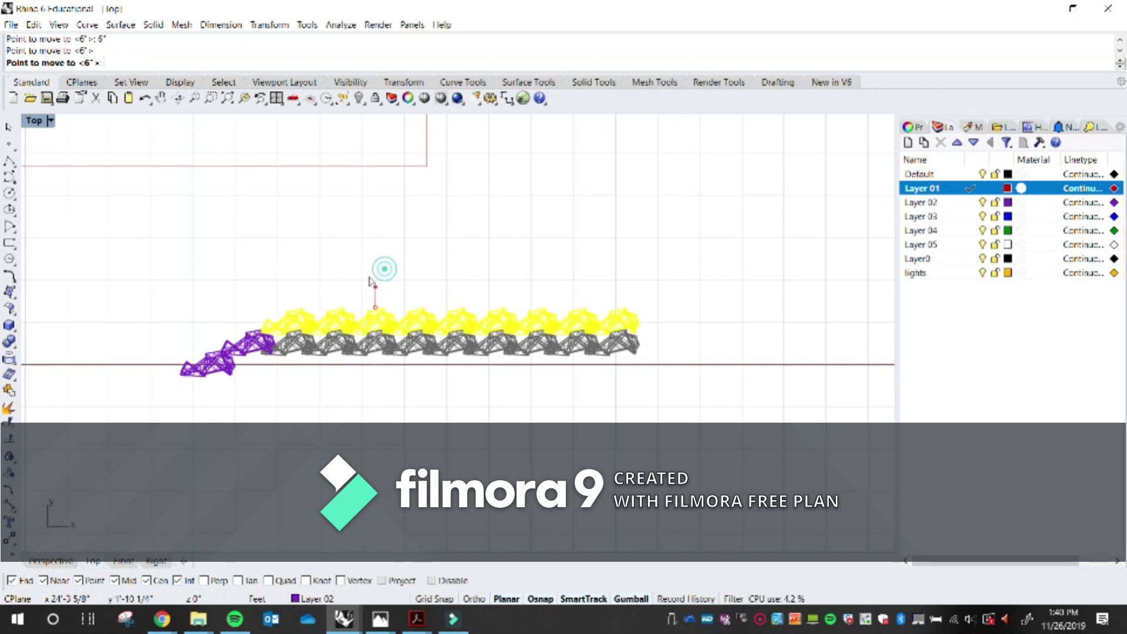
left_click(369, 281)
- Move the fourth and all following columns another 6 inches along the green axis
left_click_drag(301, 241, 672, 421)
key("Return")
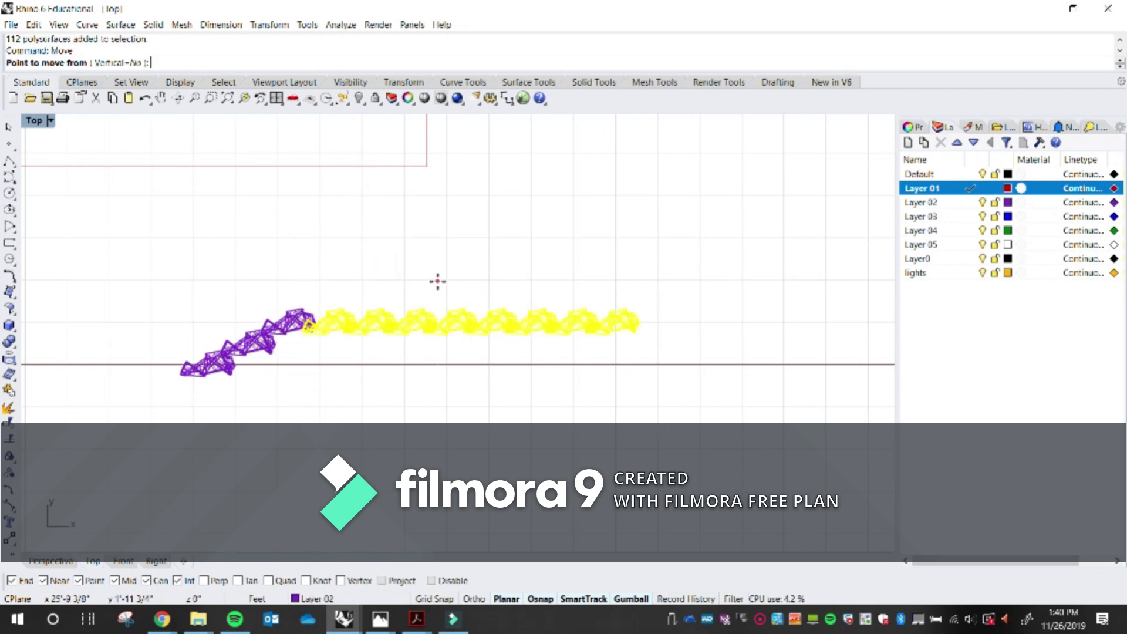
left_click(437, 281)
type("6")
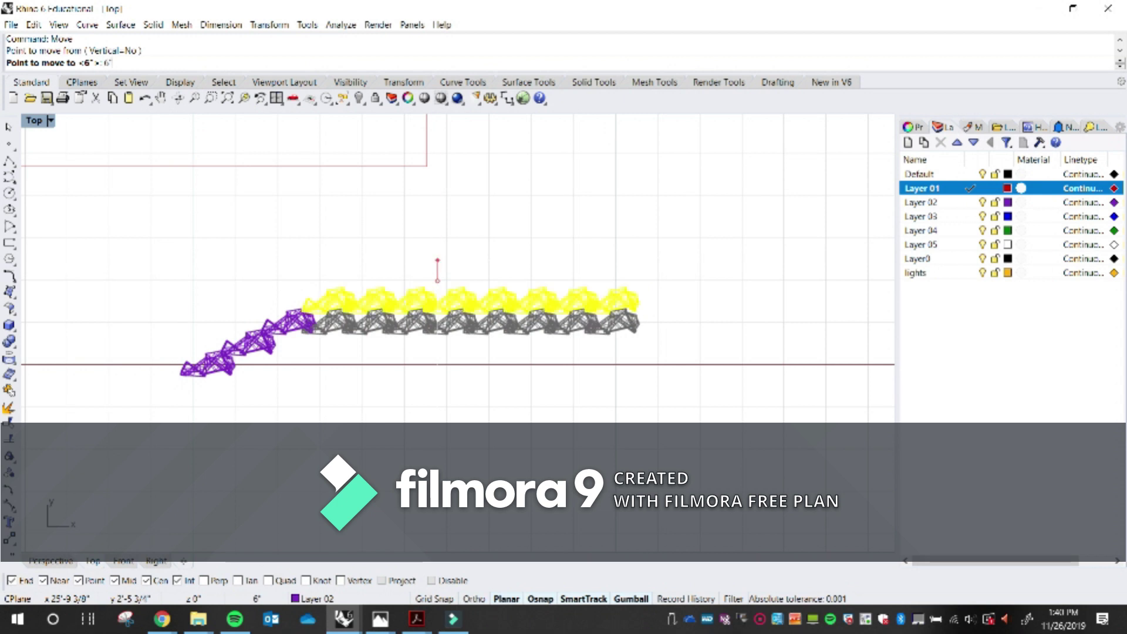
key("Return")
- Move the fifth and all following columns another 6 inches along the green axis
left_click_drag(340, 234, 681, 379)
key("Return")
left_click(432, 254)
type("6")
key("Return")
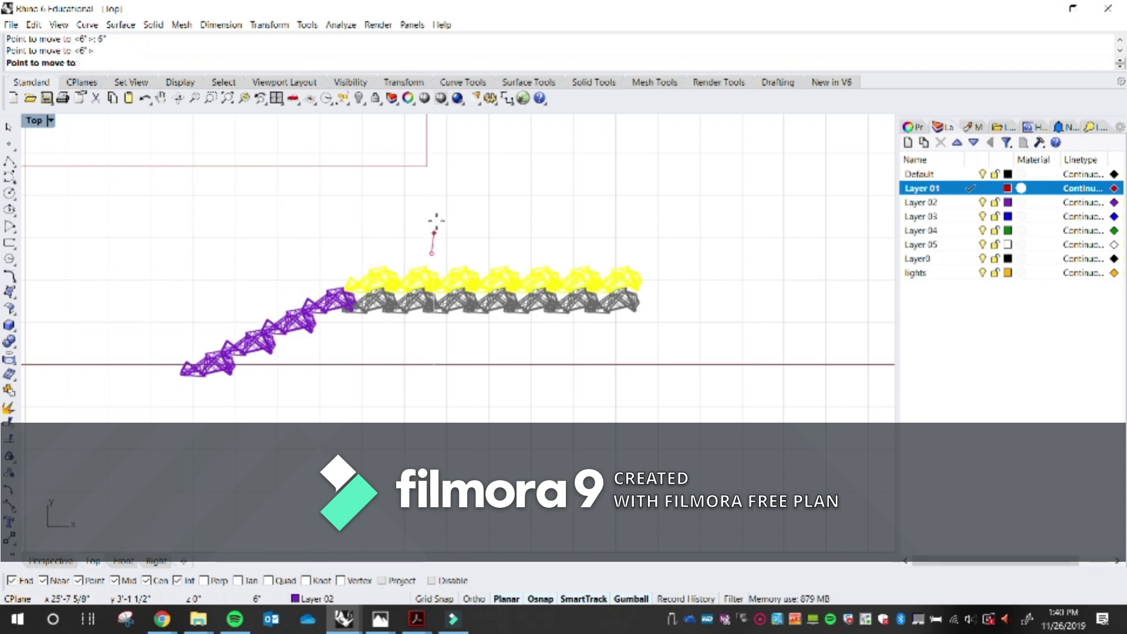
left_click(432, 210)
- Move the sixth and all following columns another 6 inches along the green axis
left_click_drag(376, 213, 652, 320)
key("Return")
left_click(477, 233)
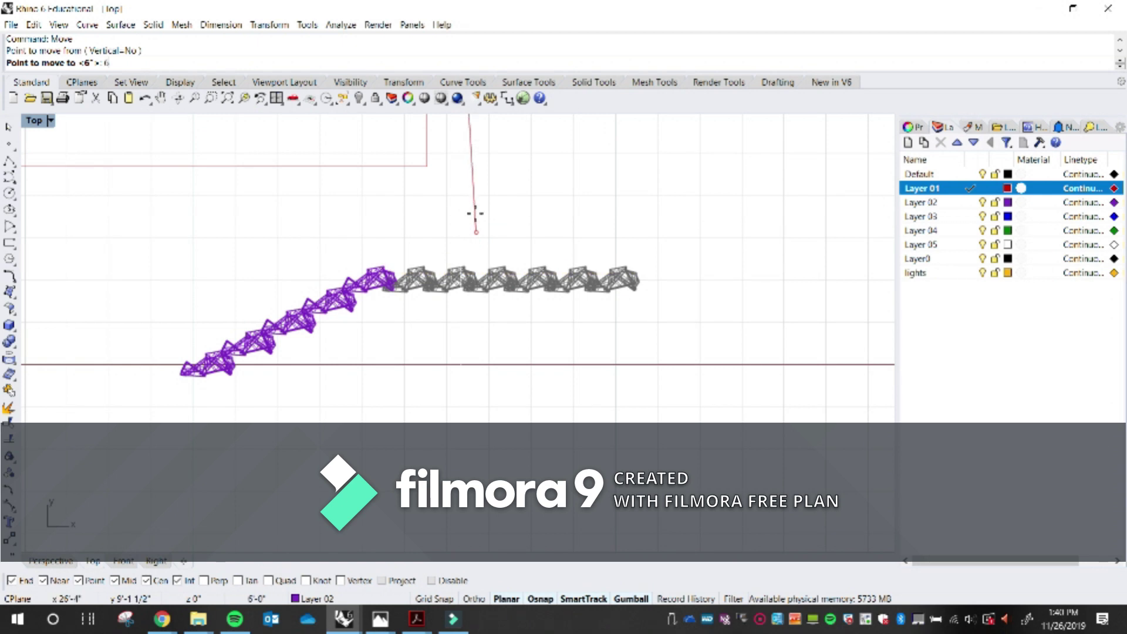
type("6")
key("Return")
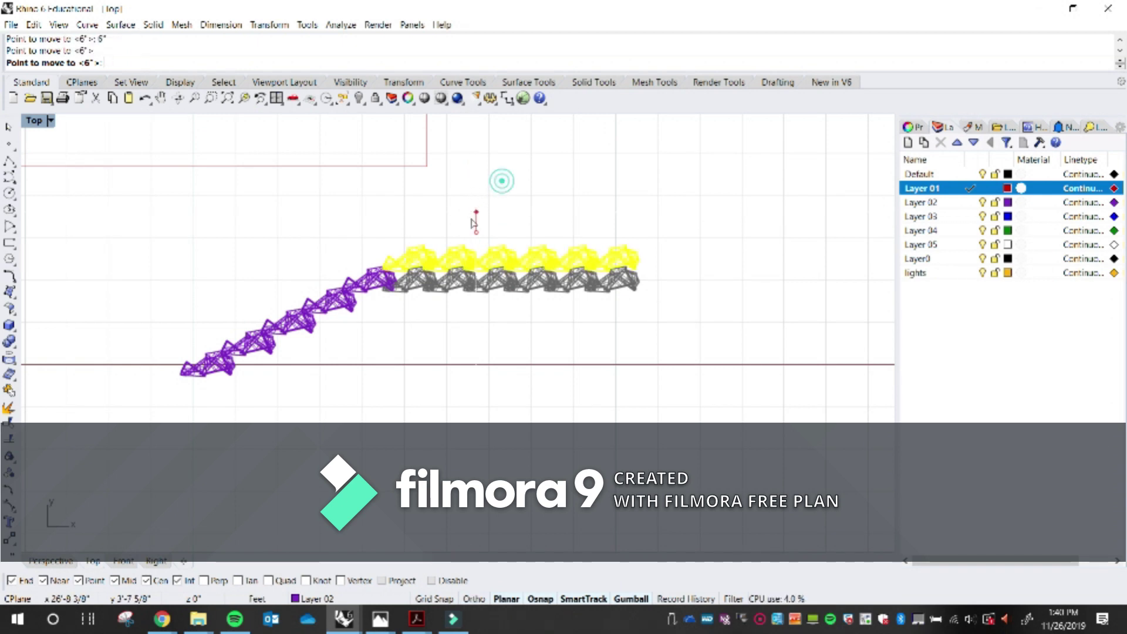
left_click(474, 222)
- Move the seventh and all following columns another 6 inches along the green axis
left_click_drag(410, 206, 694, 335)
key("Return")
left_click(490, 214)
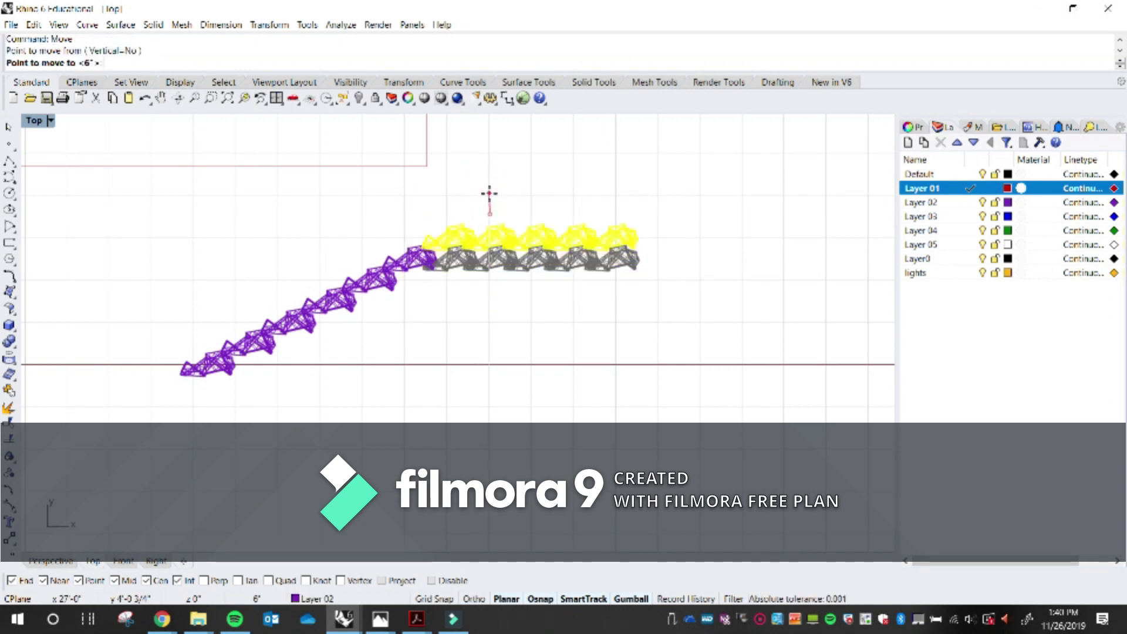
type("6")
key("Return")
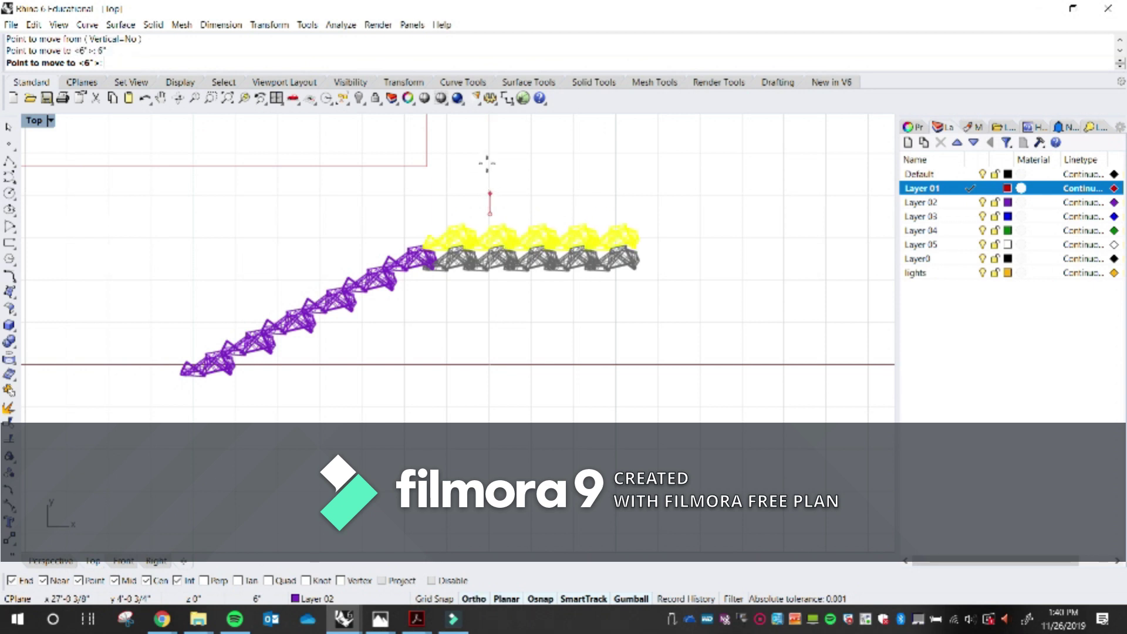
left_click(487, 164)
left_click(460, 177)
- Move the last four columns of the wall another 6 inches along the green axis
left_click_drag(460, 176, 689, 313)
key("Return")
left_click(524, 198)
key("F8")
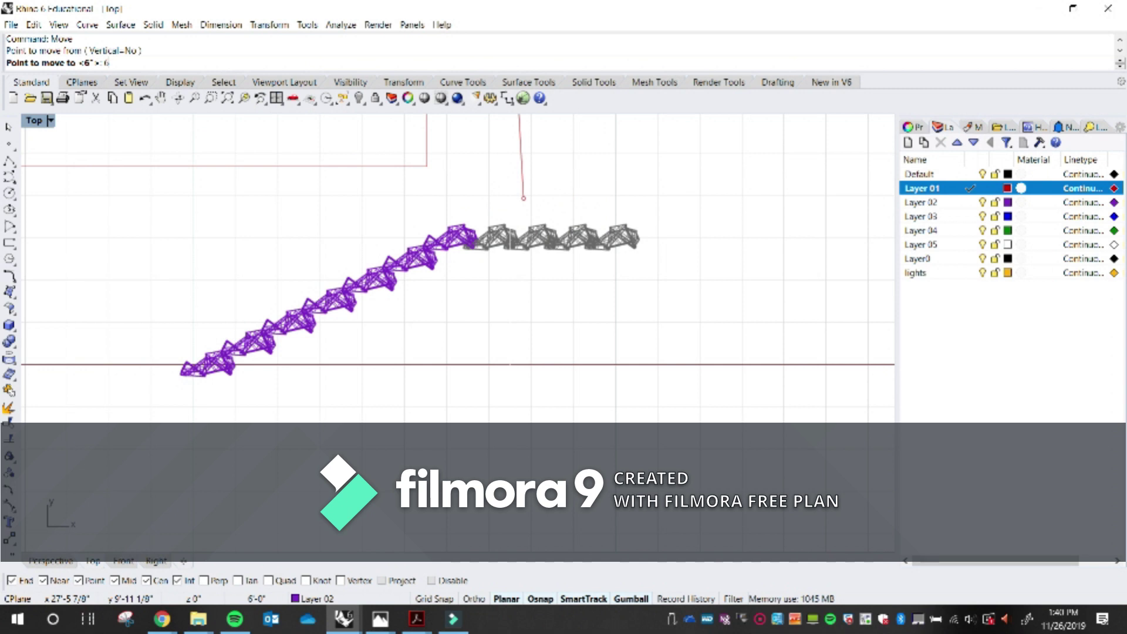
type("6")
key("Return")
left_click(523, 157, "shift")
- Move the last three columns of the wall another 6 inches along the green axis
left_click_drag(491, 157, 683, 298)
key("Return")
left_click(553, 179)
key("F8")
type("6")
left_click(539, 145, "shift")
- Move the last two columns of the wall another 6 inches along the green axis
left_click_drag(534, 143, 649, 252)
key("Return")
left_click(567, 169)
type("6")
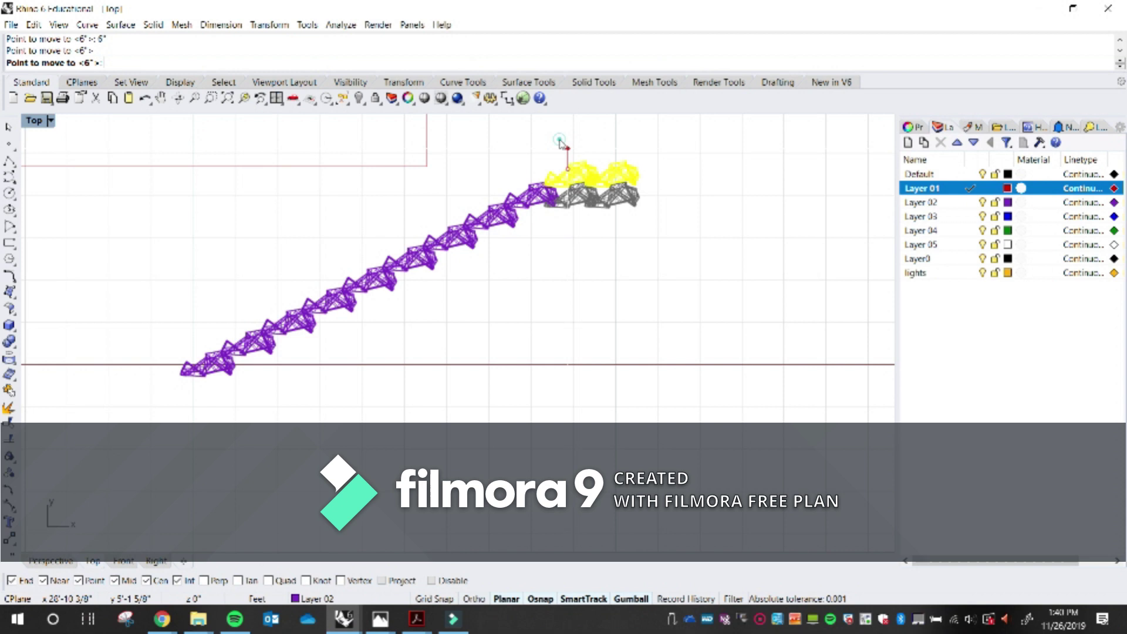
key("Return")
- Move only the last column another 6 inches along the green axis to complete the stepped wall
left_click_drag(576, 139, 674, 222)
key("Return")
right_click_drag(629, 196, 619, 241)
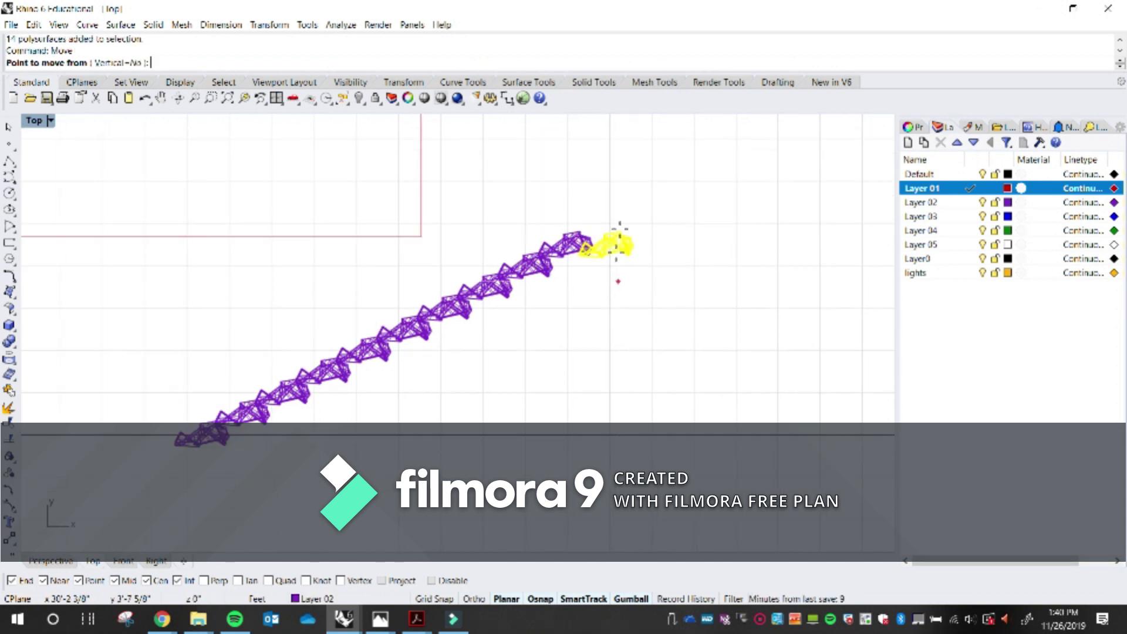
left_click(619, 240)
key("Return")
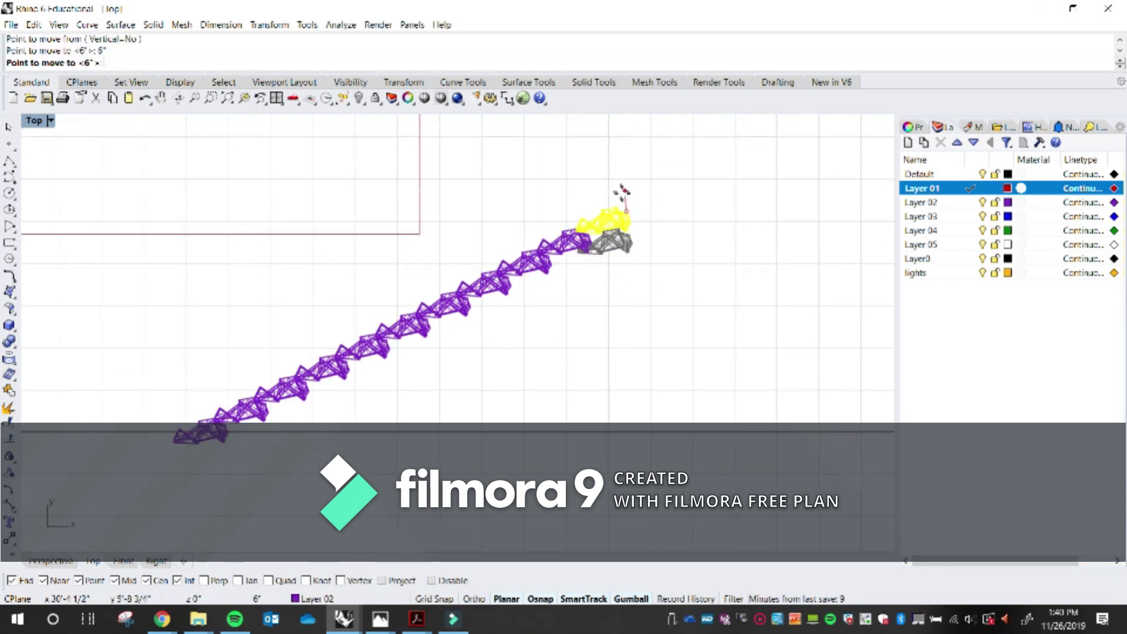
left_click(617, 167)
left_click(618, 389)
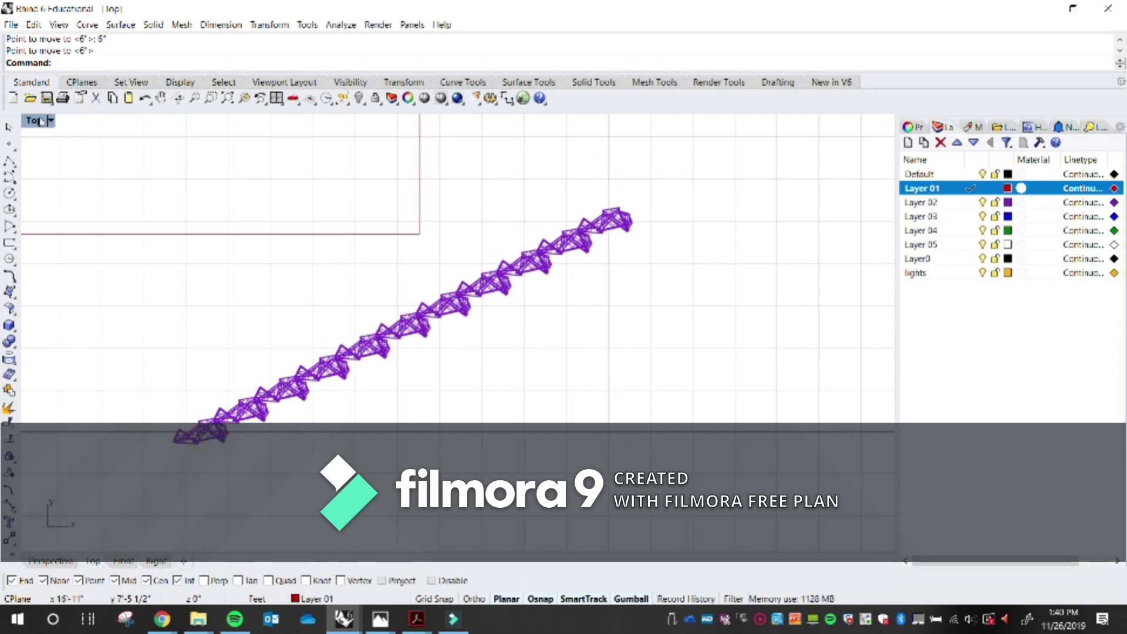
- Examine the stepped wall in the maximized Perspective view and set its display mode to Shaded
double_click(39, 121)
double_click(491, 120)
right_click_drag(466, 319, 406, 396)
right_click_drag(326, 361, 423, 302)
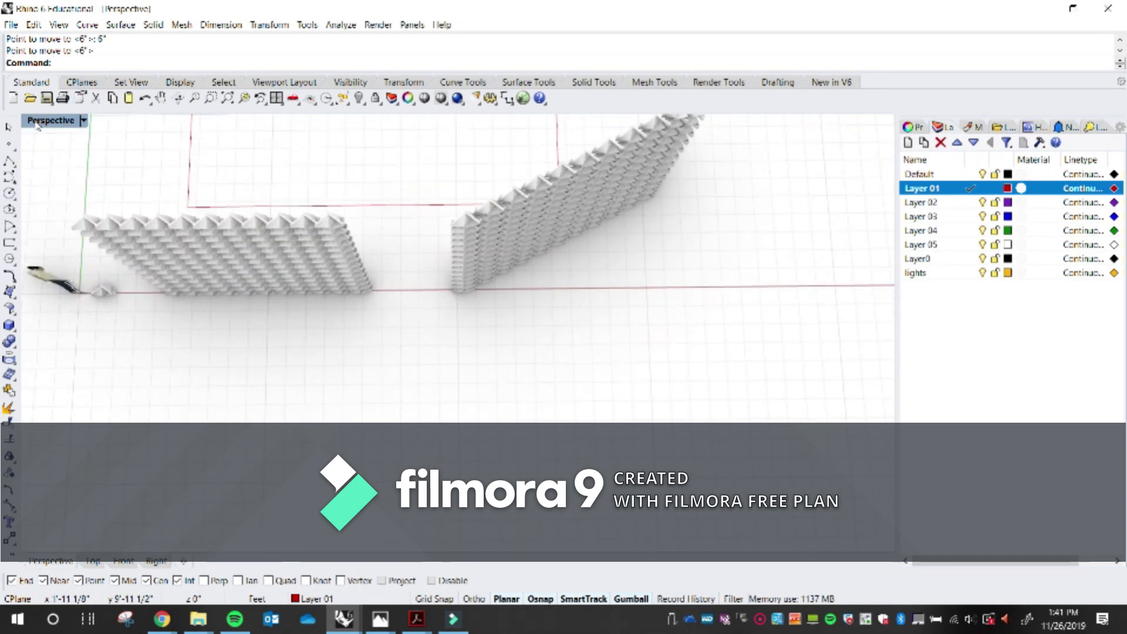
left_click(85, 121)
left_click(98, 170)
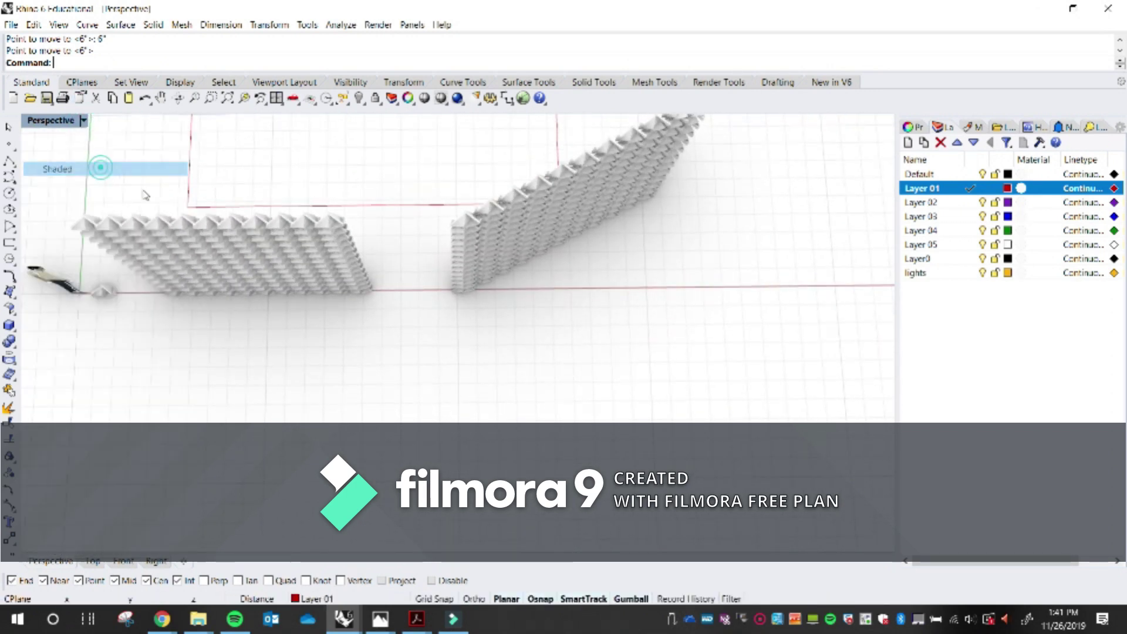
- Copy the whole stepped wall once along the red axis, away from the existing walls
double_click(51, 121)
scroll(176, 243, "down", 5)
scroll(179, 248, "up", 2)
type("Copy")
key("Return")
scroll(164, 241, "up", 3)
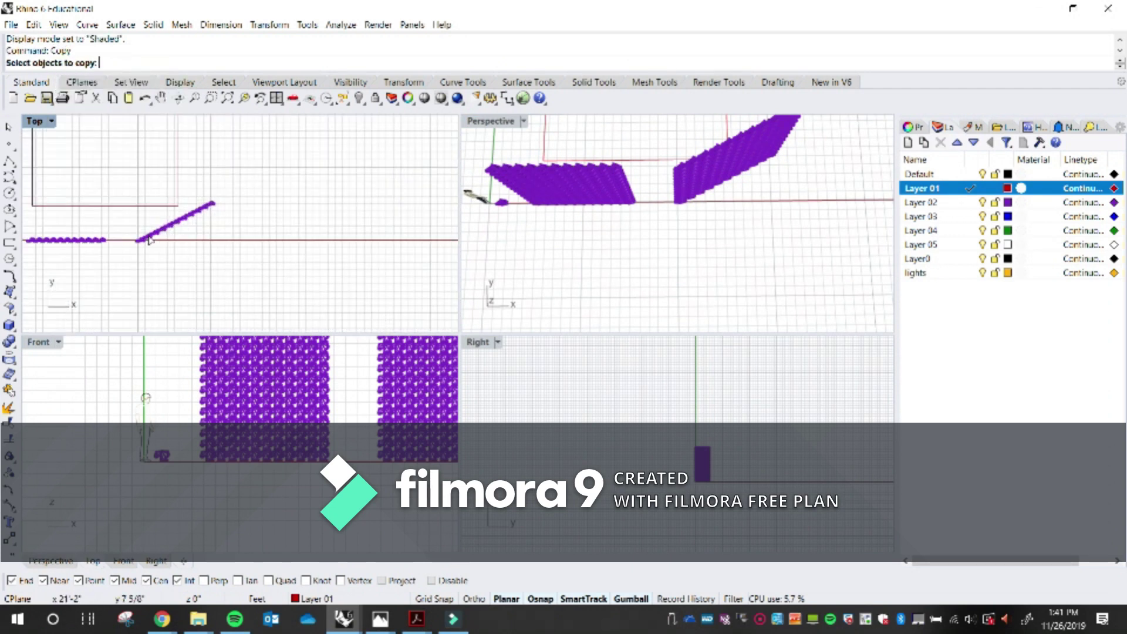
left_click_drag(275, 171, 274, 170)
key("Return")
left_click(193, 272)
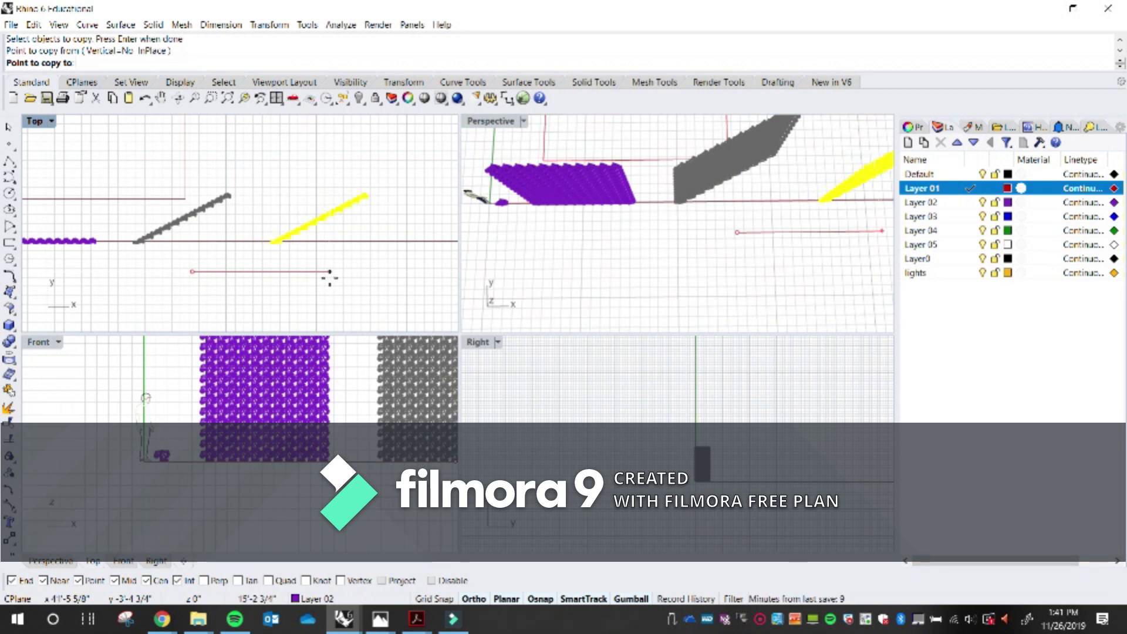
left_click(348, 271)
key("Return")
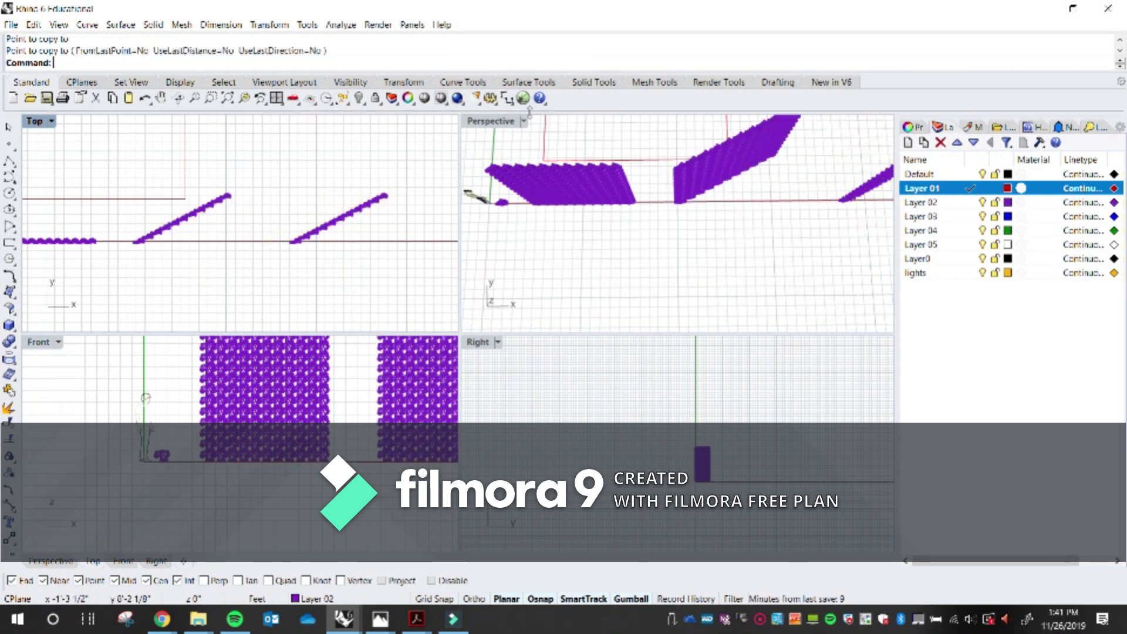
- Examine the new stepped wall copy in Perspective, then maximize the Front view and frame that copy
double_click(483, 122)
scroll(650, 294, "down", 3)
scroll(661, 232, "up", 1)
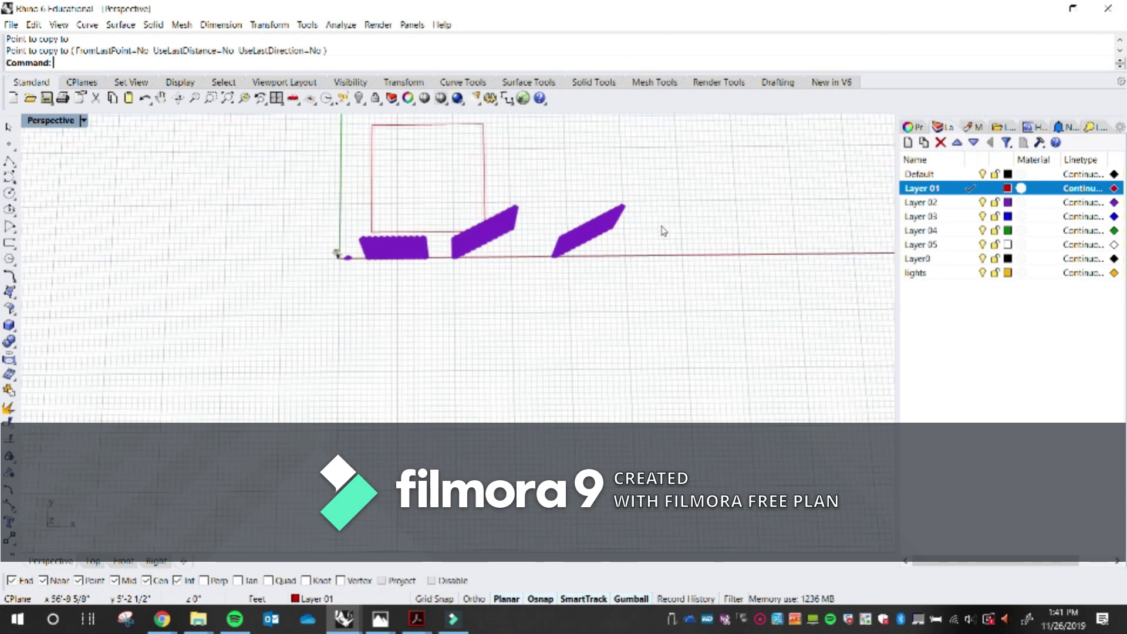
scroll(395, 329, "up", 4)
right_click_drag(395, 329, 391, 281)
double_click(40, 124)
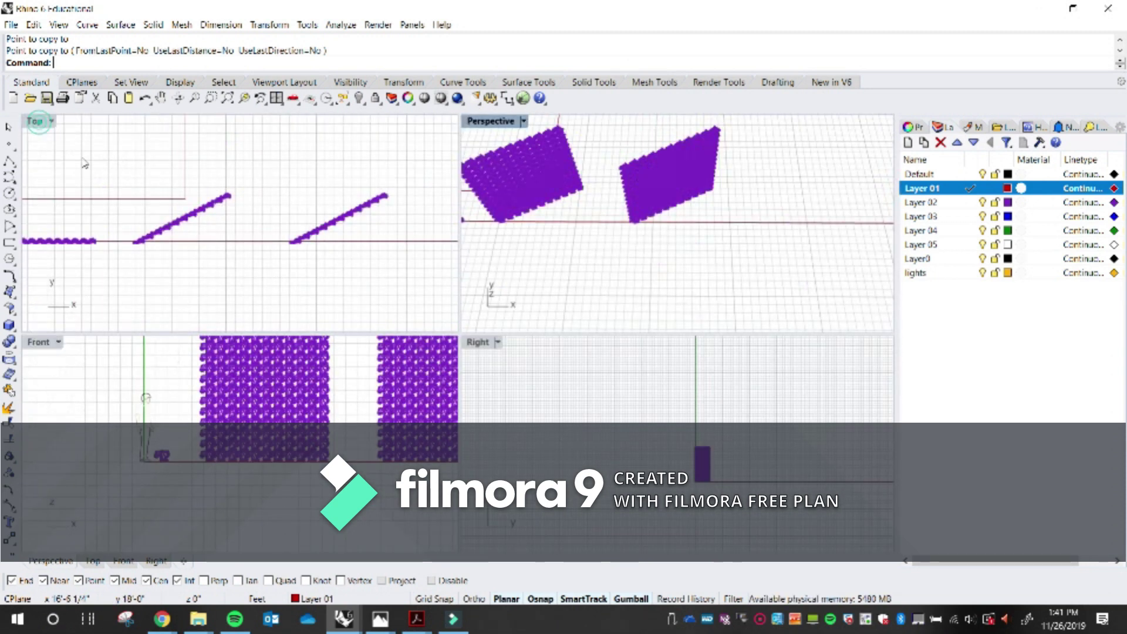
scroll(268, 377, "down", 2)
scroll(268, 377, "up", 4)
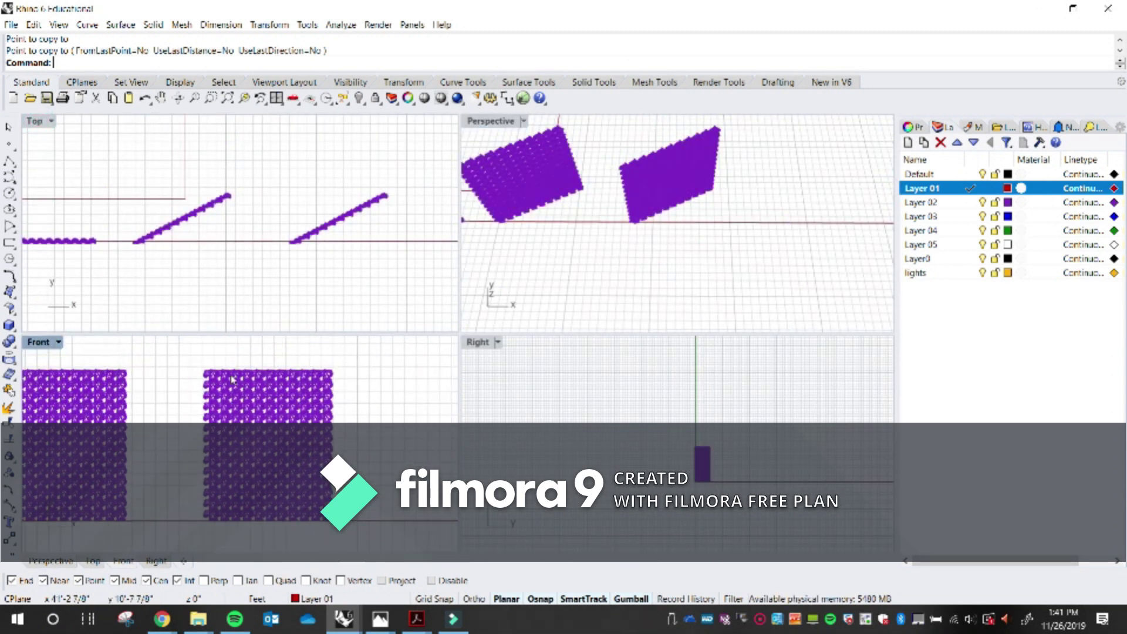
double_click(52, 342)
scroll(227, 222, "down", 3)
scroll(226, 221, "up", 3)
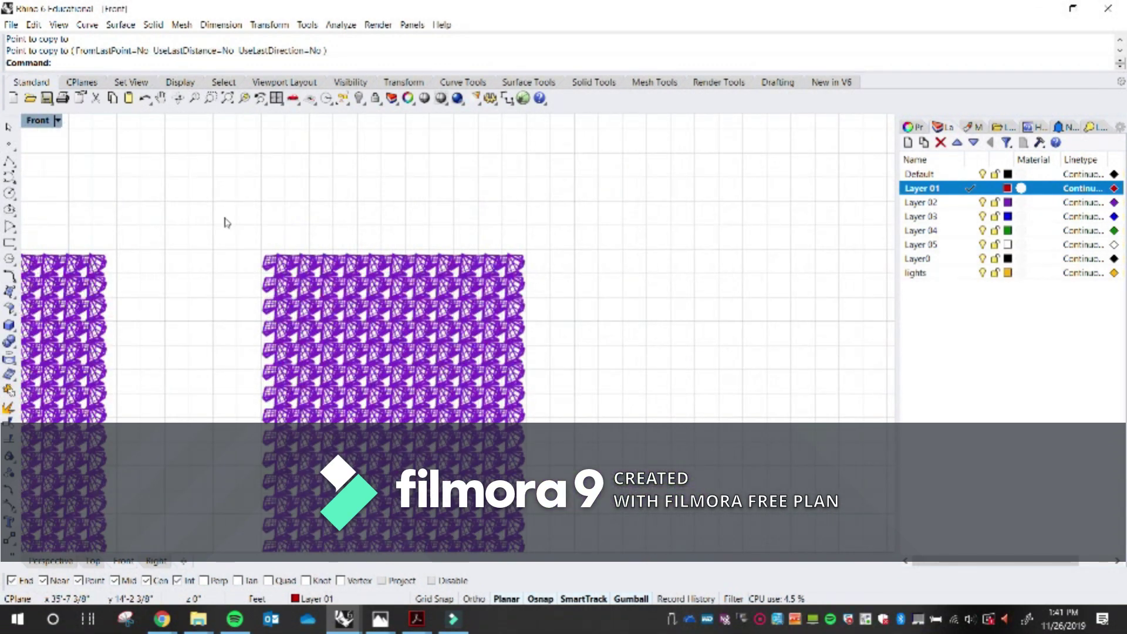
- Group the modules of the new copy's upper four rows, making each horizontal row its own group
left_click_drag(554, 286, 559, 287)
type("Group")
key("Return")
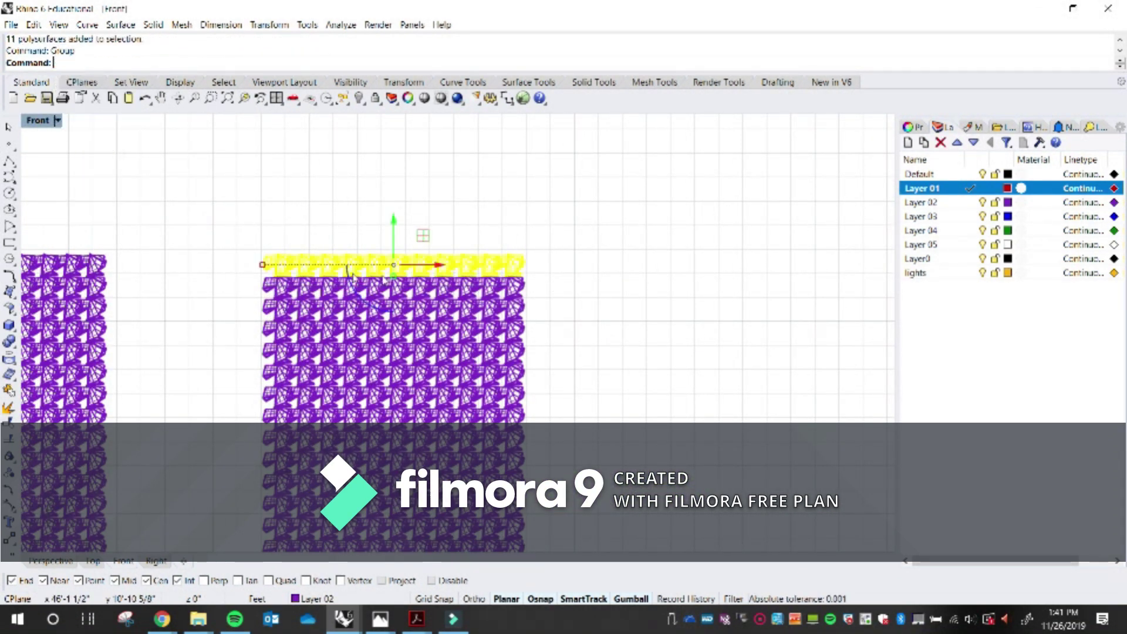
left_click_drag(247, 265, 438, 319)
left_click_drag(547, 305, 561, 324)
left_click(249, 290)
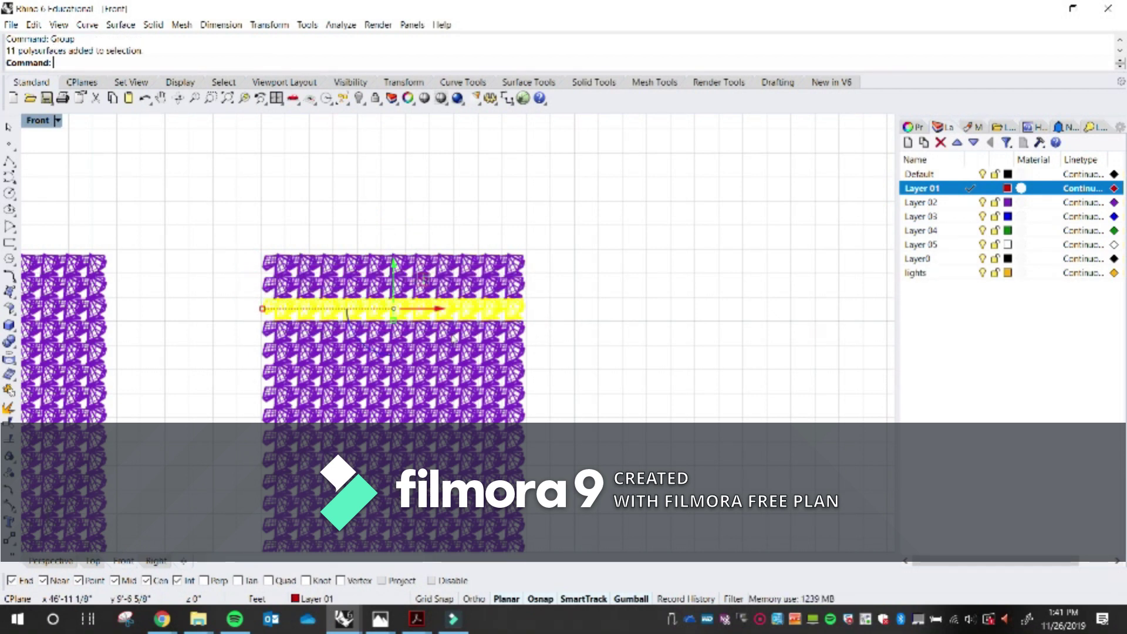
left_click_drag(237, 312, 546, 357)
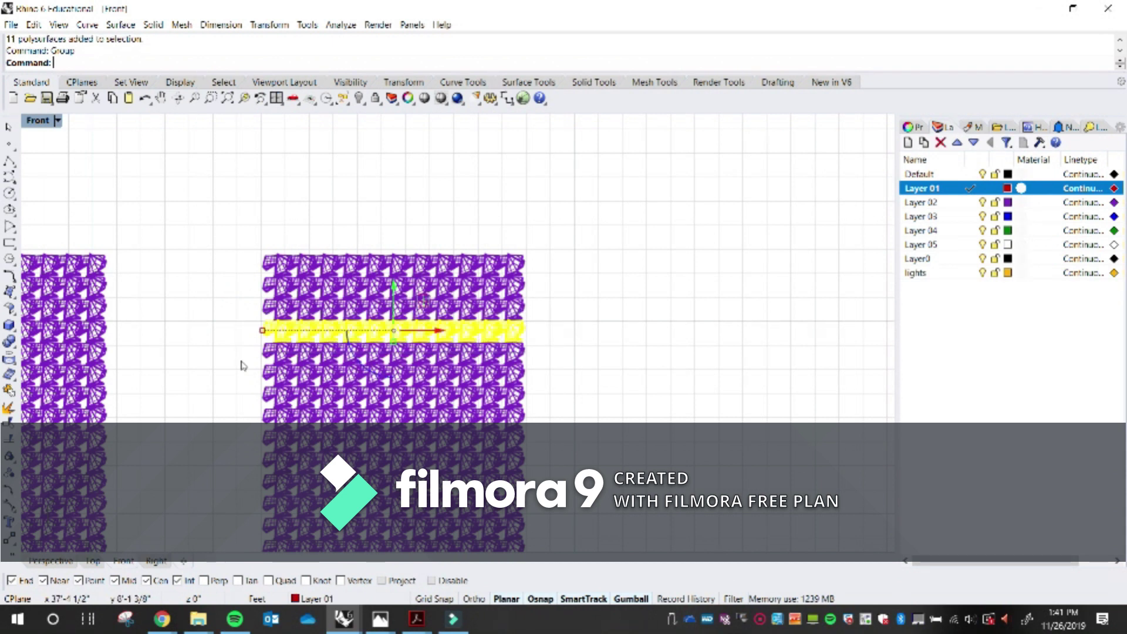
- Group the modules of the wall copy's fifth to ninth rows from the top, making each horizontal row its own group
left_click_drag(245, 337, 404, 359)
left_click_drag(562, 379, 553, 373)
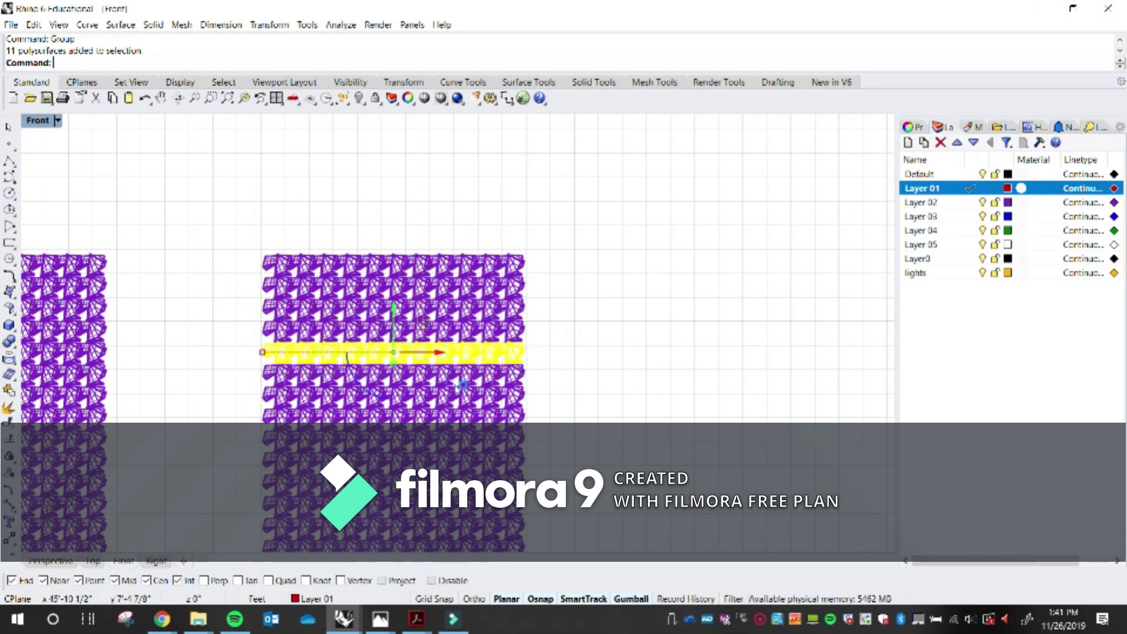
left_click_drag(240, 357, 379, 393)
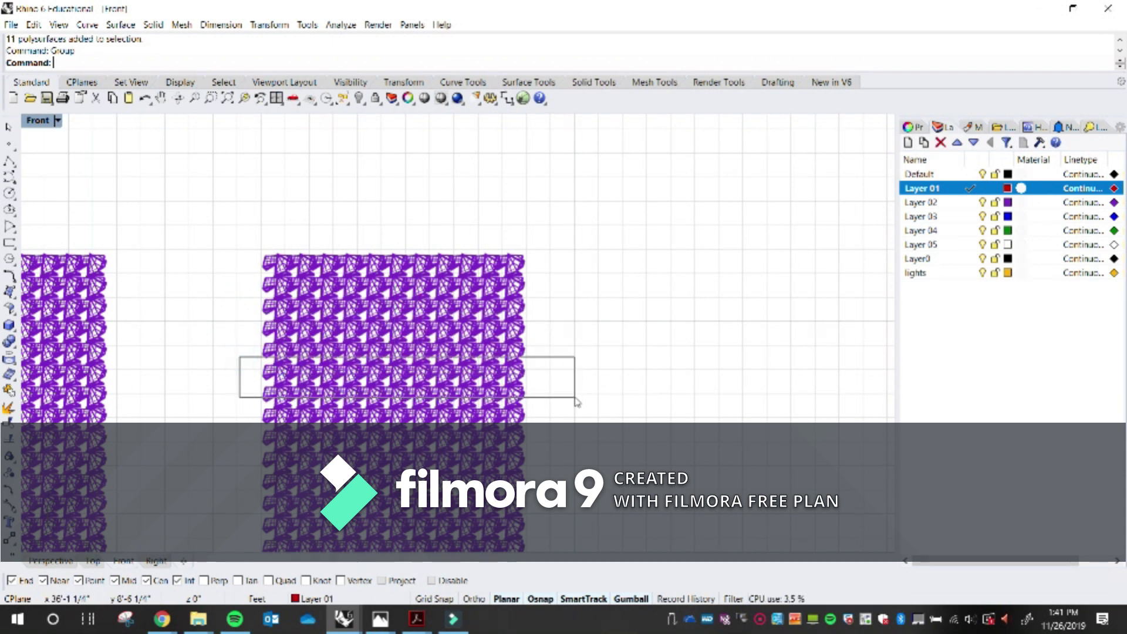
left_click_drag(576, 400, 575, 398)
left_click_drag(236, 380, 250, 406)
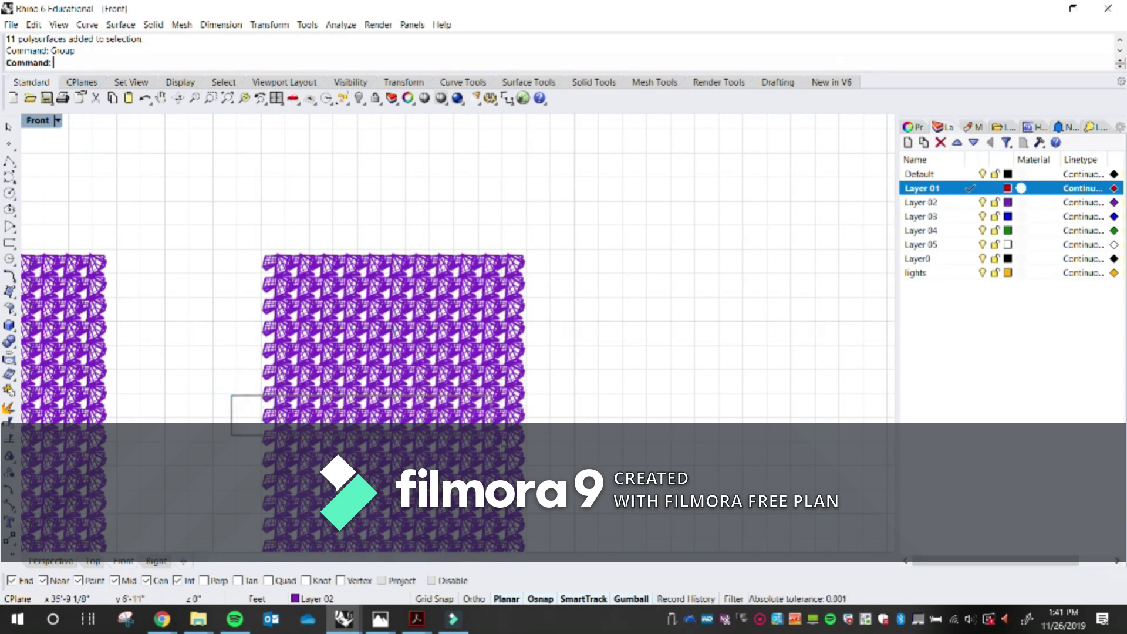
left_click_drag(563, 445, 563, 442)
left_click_drag(248, 432, 262, 463)
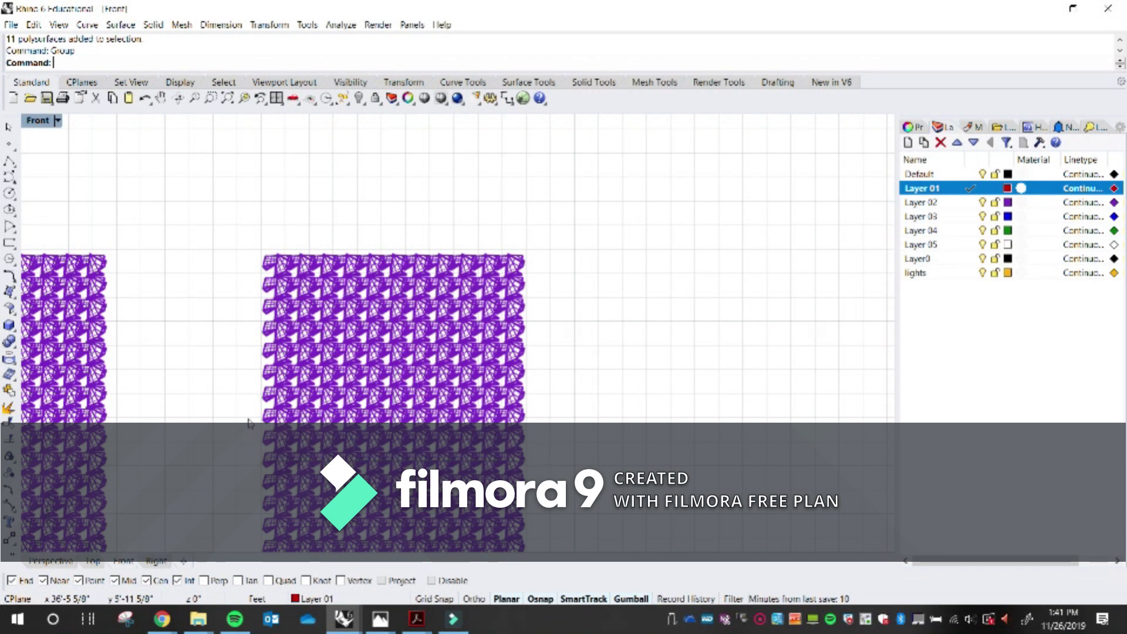
left_click_drag(547, 464, 544, 462)
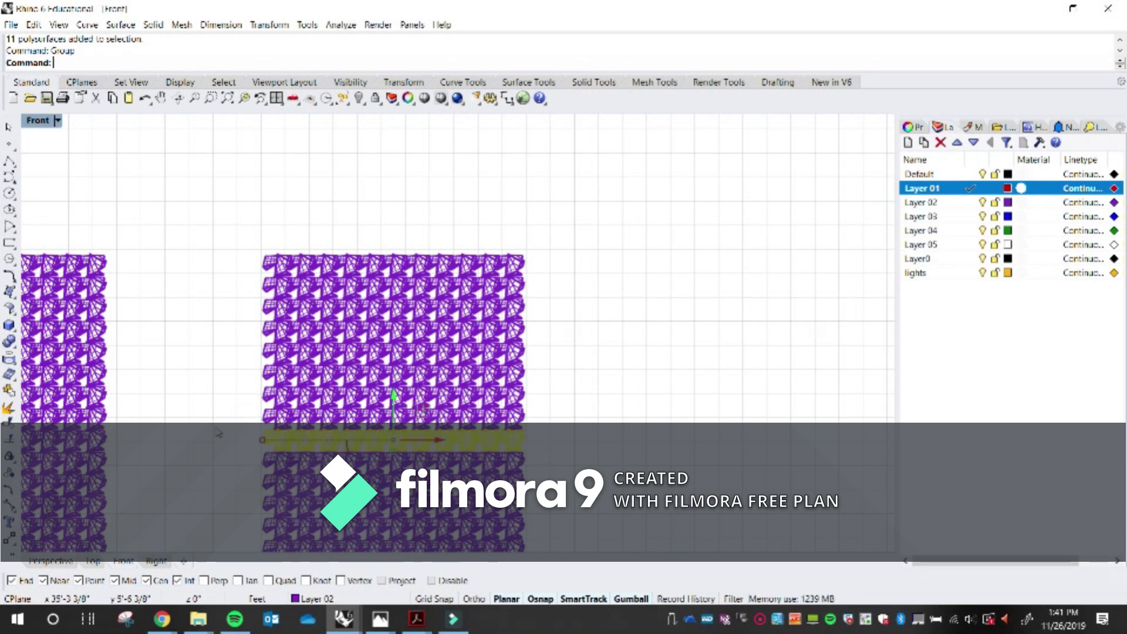
- Group the modules of the copy's remaining five lower rows, one separate group per row, and clear the selection
scroll(219, 433, "down", 7)
scroll(251, 461, "up", 13)
scroll(189, 329, "down", 10)
scroll(189, 351, "up", 8)
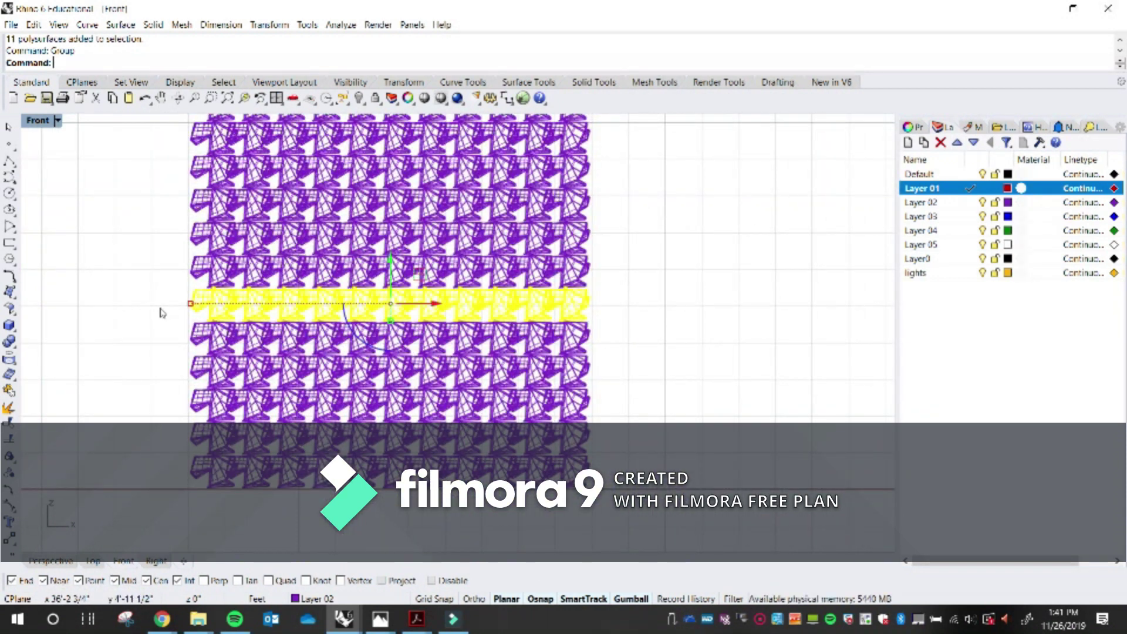
left_click_drag(160, 308, 415, 368)
left_click_drag(611, 378, 611, 376)
left_click_drag(167, 342, 649, 410)
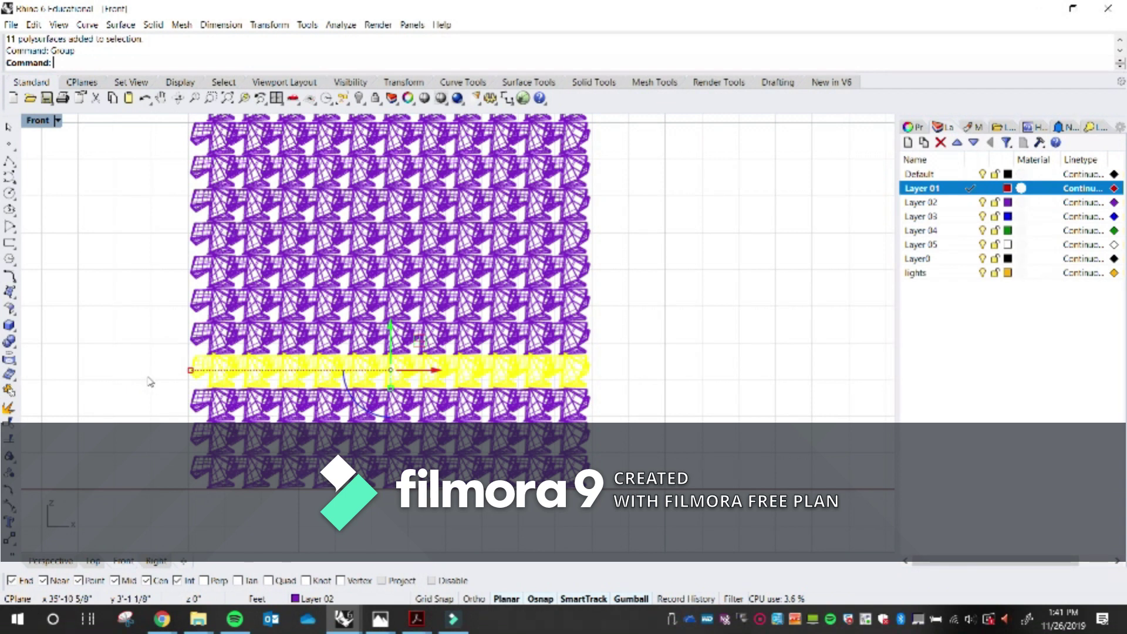
left_click_drag(148, 376, 543, 451)
left_click_drag(616, 450, 614, 446)
left_click_drag(160, 406, 600, 470)
key("ctrl+g")
scroll(314, 453, "down", 8)
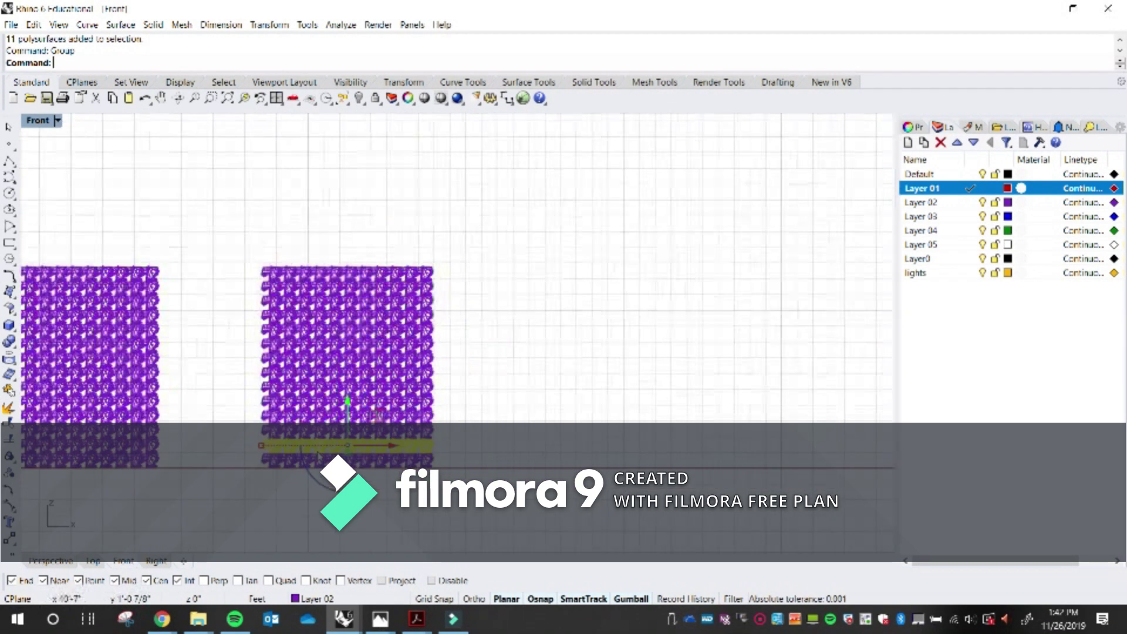
scroll(213, 463, "up", 4)
left_click_drag(270, 436, 365, 473)
left_click_drag(611, 504, 609, 501)
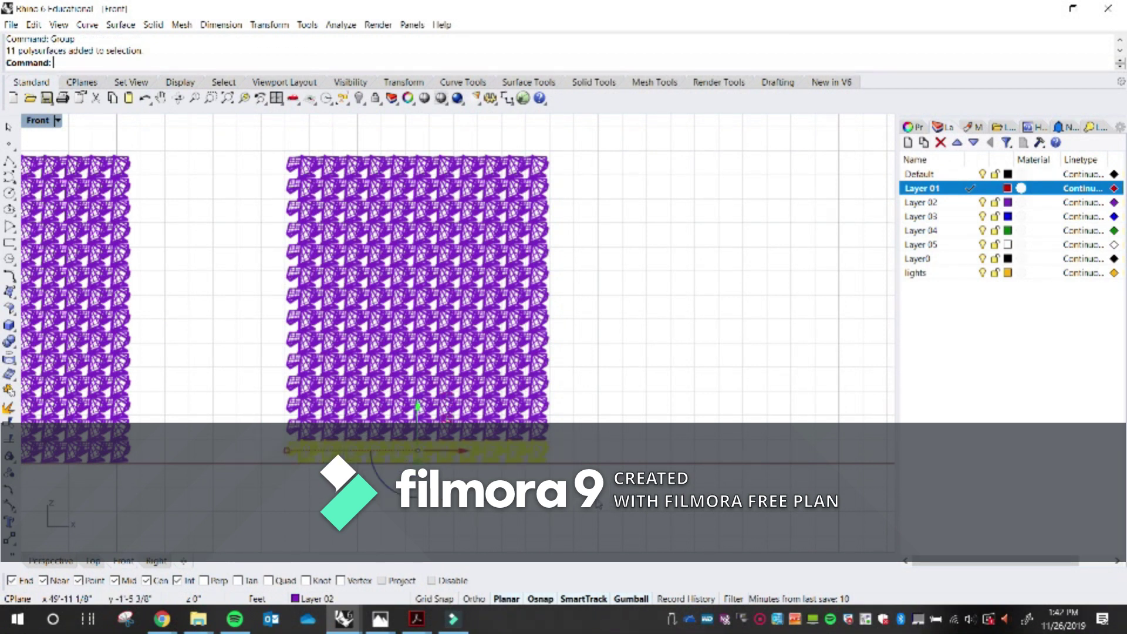
left_click(623, 467)
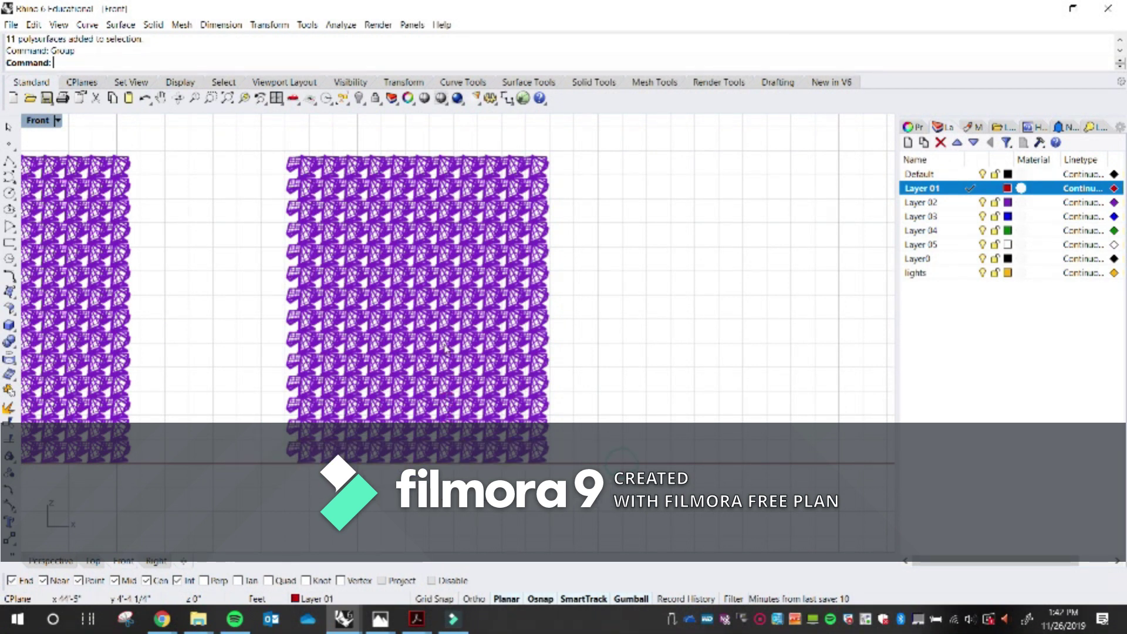
- Restore the four viewports and rotate the copy's bottom row about 1.8° clockwise in Top view, around its lower-left end, using a 10' reference distance
double_click(36, 121)
scroll(322, 235, "up", 10)
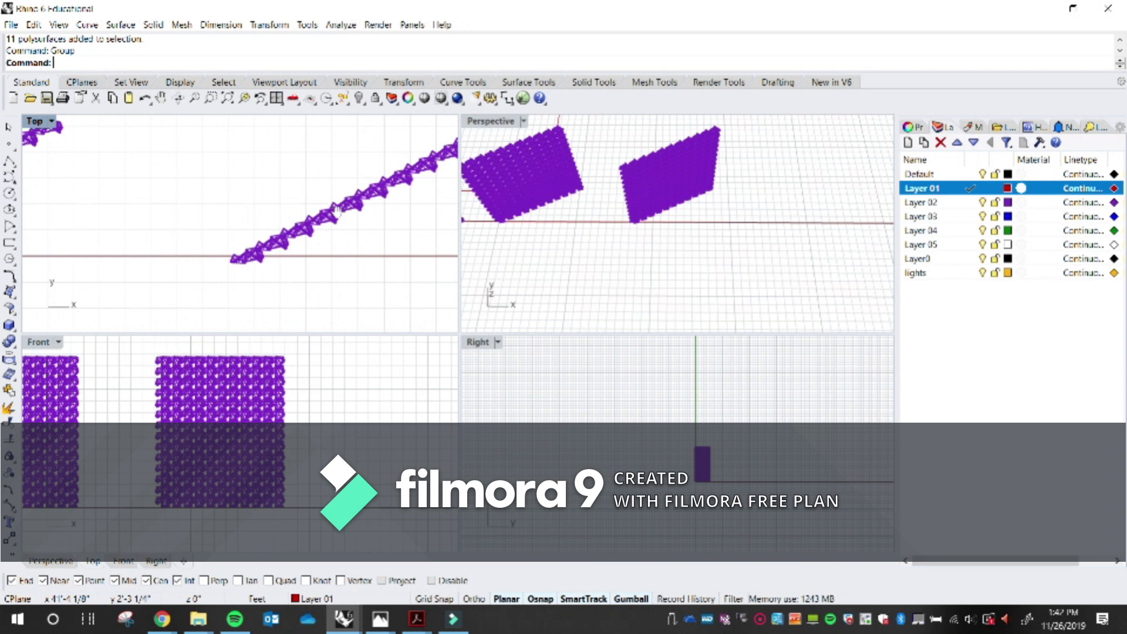
right_click_drag(353, 206, 214, 228)
scroll(217, 480, "up", 3)
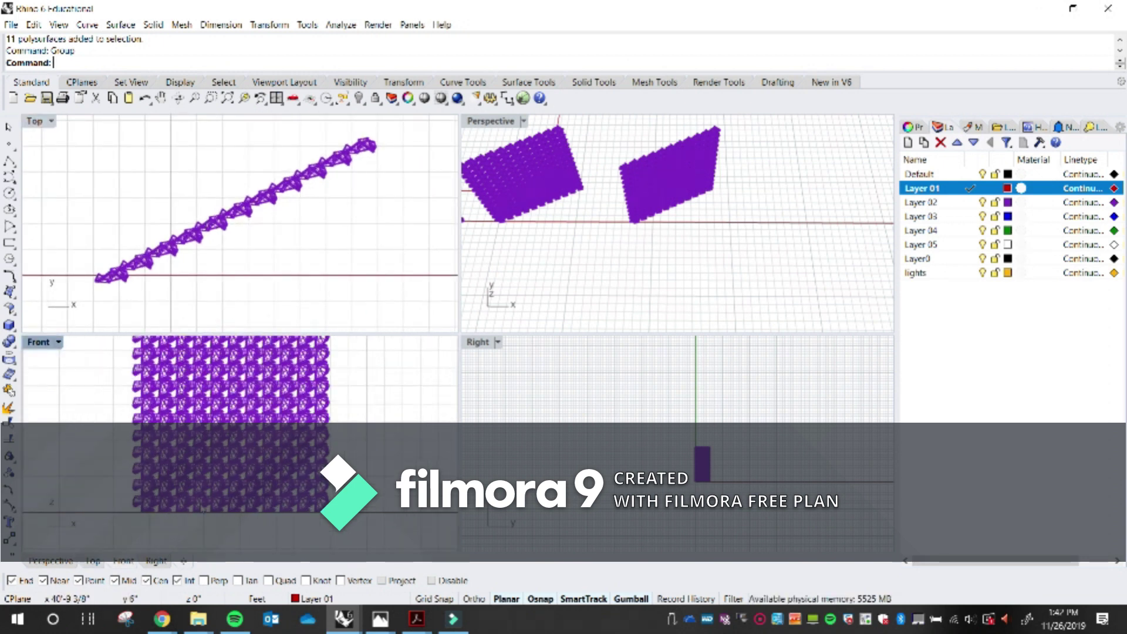
left_click(206, 512)
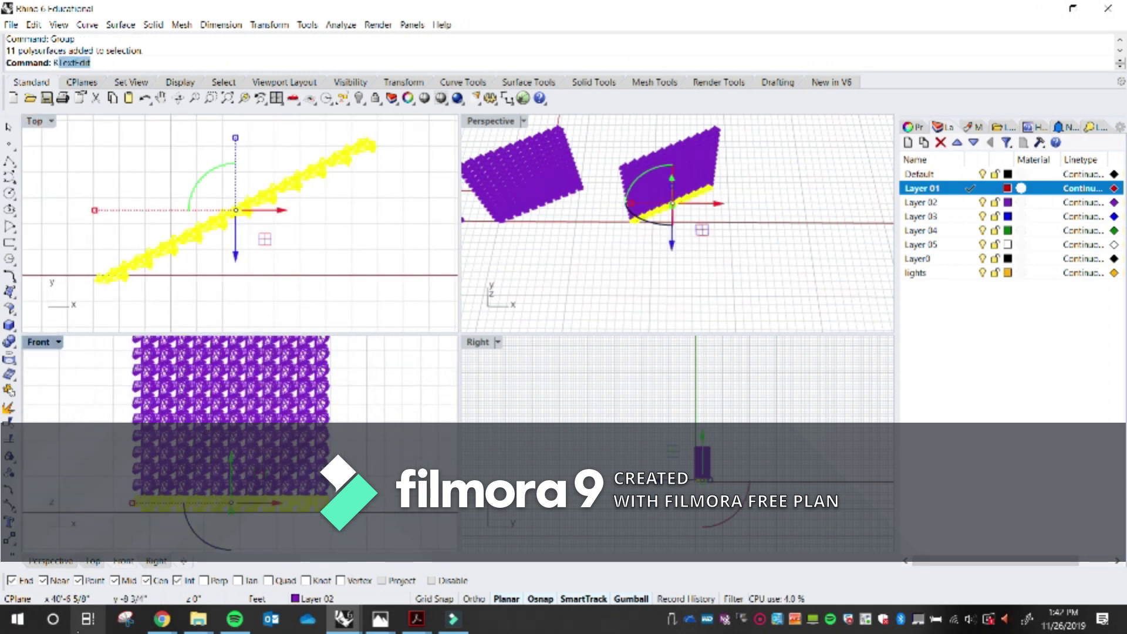
key("Return")
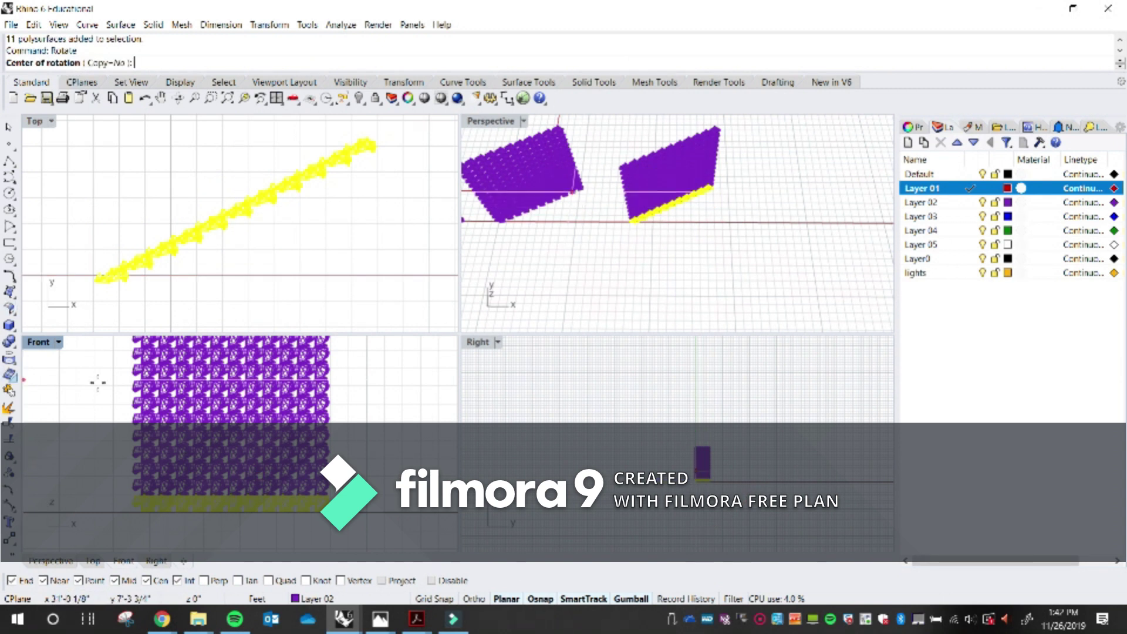
left_click(95, 280)
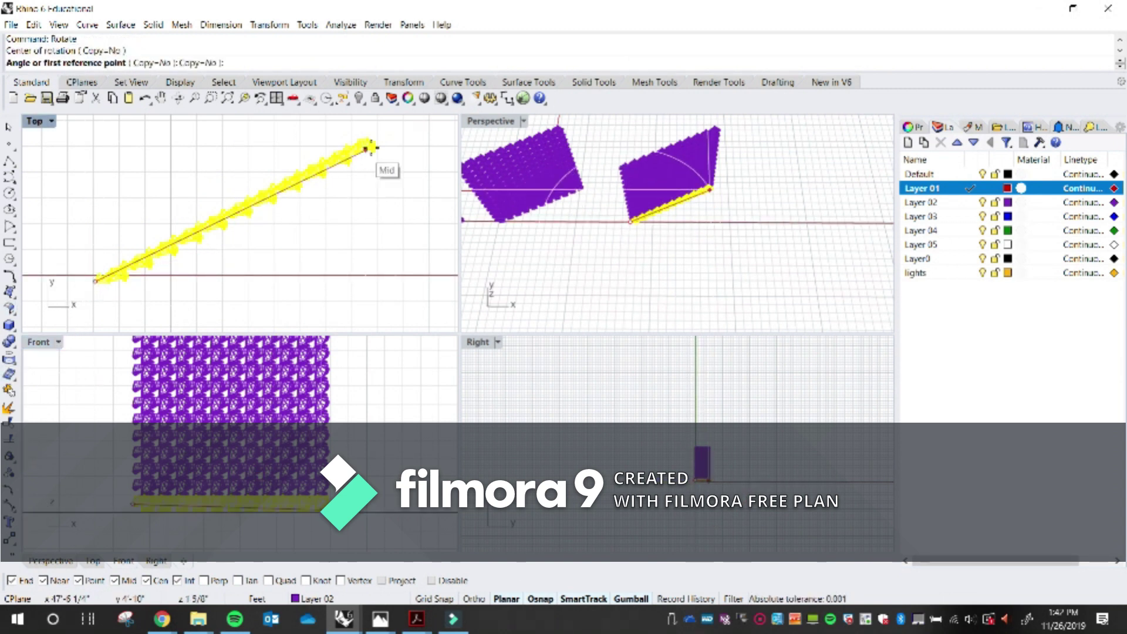
left_click(374, 144)
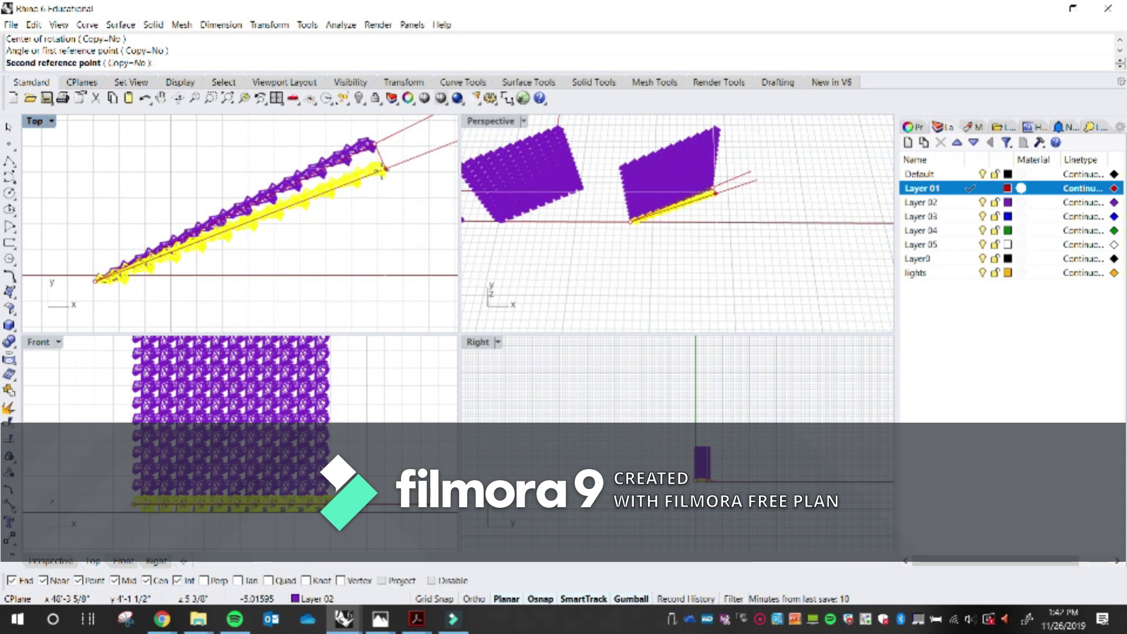
type("10")
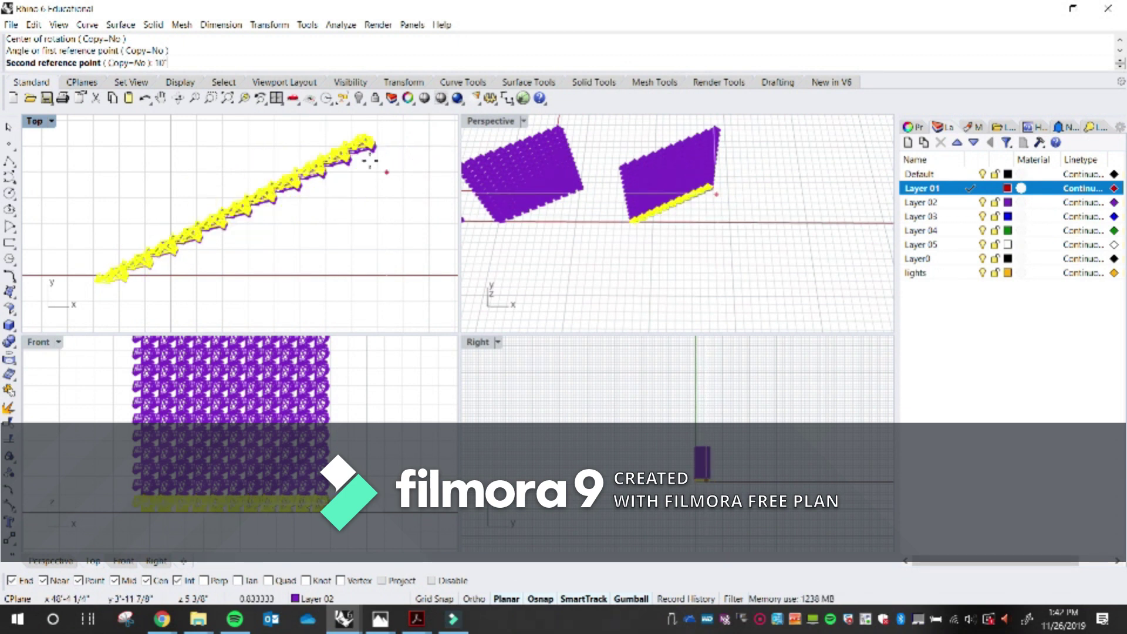
key("Return")
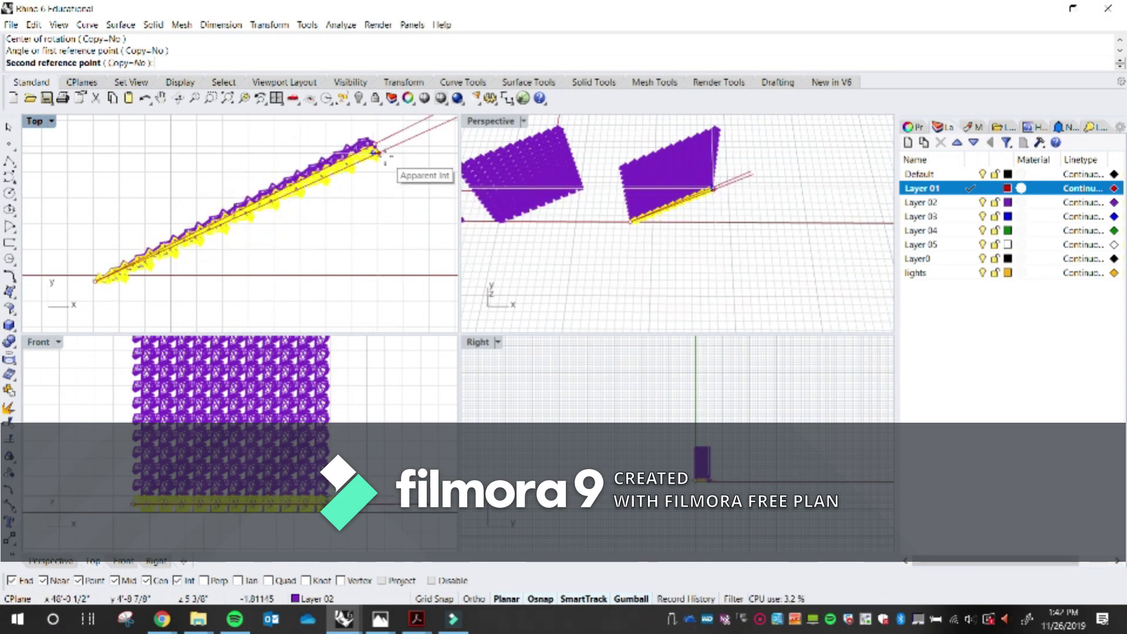
left_click(385, 157)
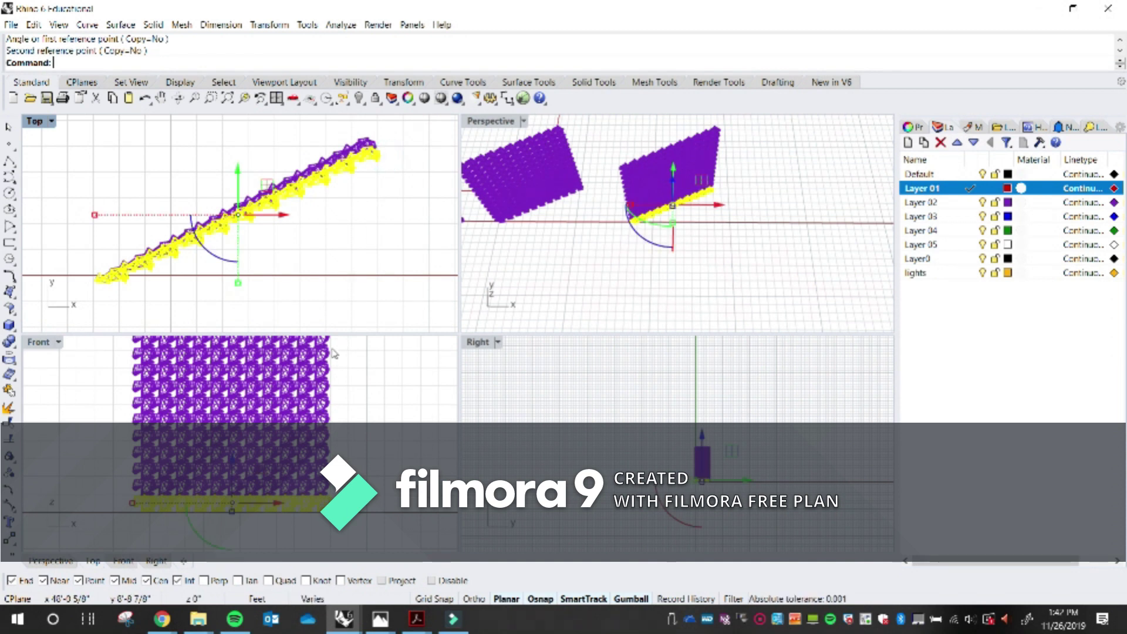
- Rotate the second row from the bottom about 2.75° clockwise around the wall's lower-left end in Top view
left_click(307, 292)
left_click(321, 488)
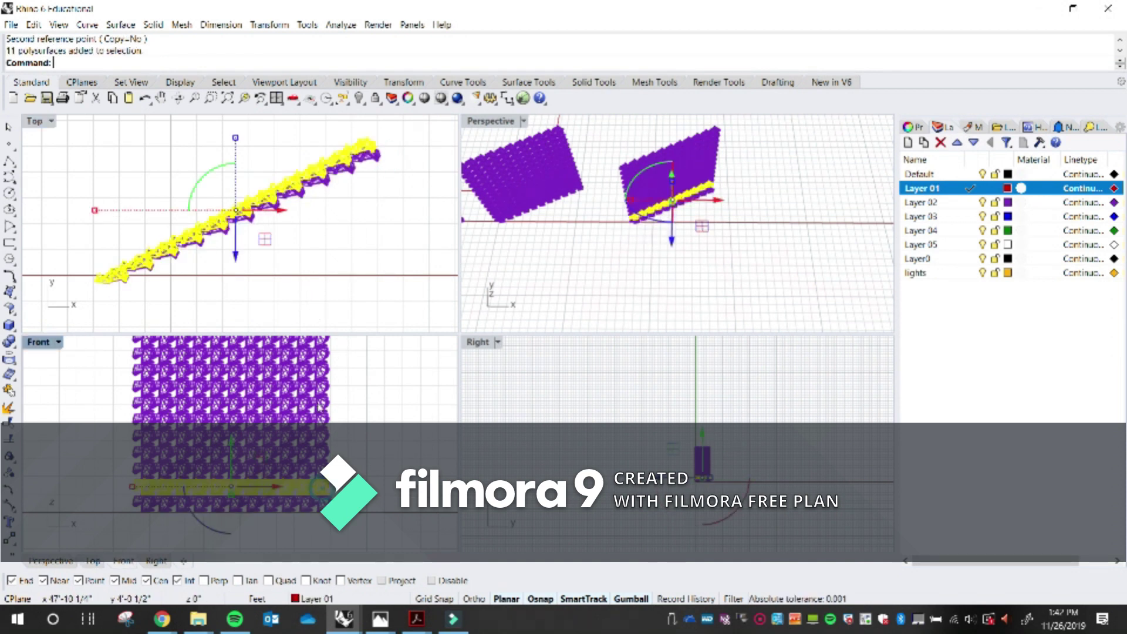
key("Return")
left_click(98, 280)
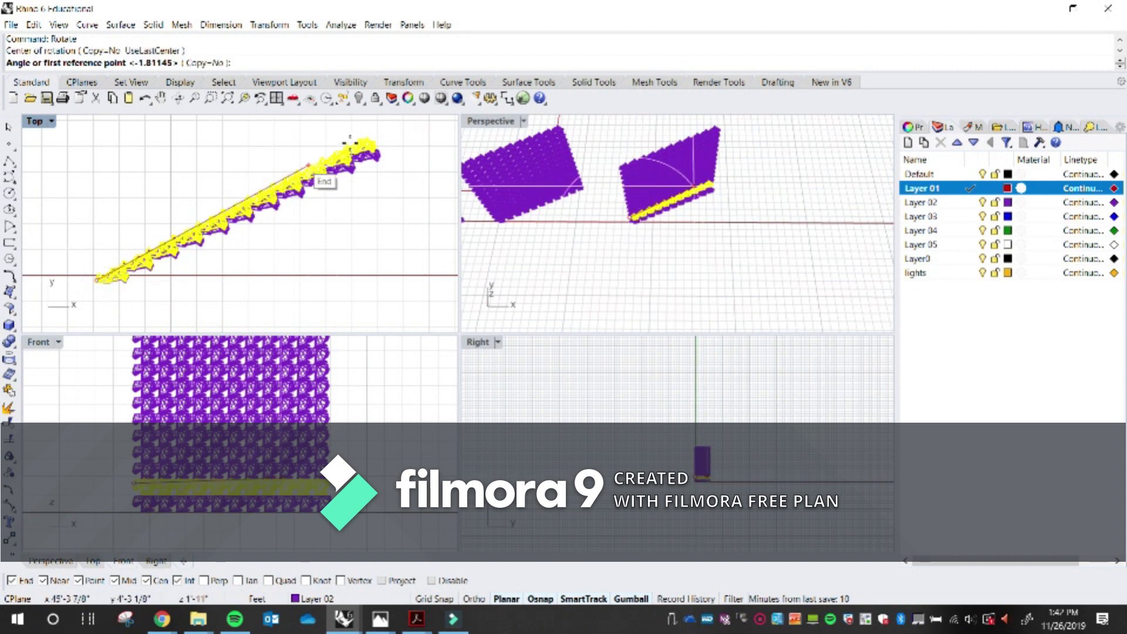
left_click(376, 144)
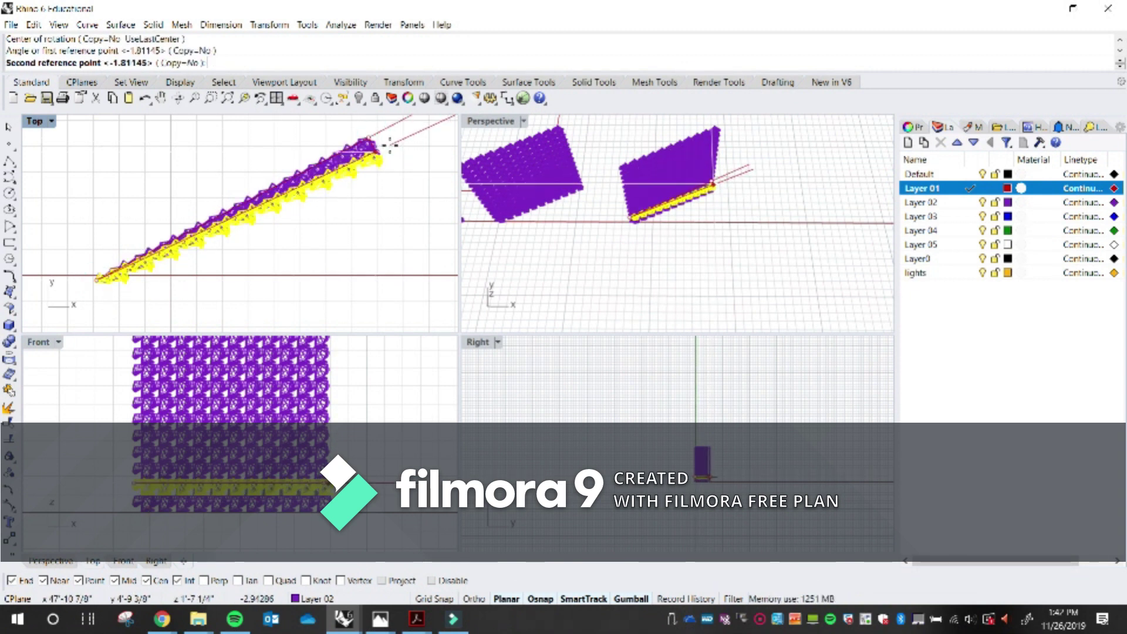
left_click(385, 146)
- Rotate the third row from the bottom about 3.8° clockwise around the same lower-left end in Top view
left_click(391, 393)
left_click(313, 471)
key("Return")
left_click(96, 280)
left_click(376, 141)
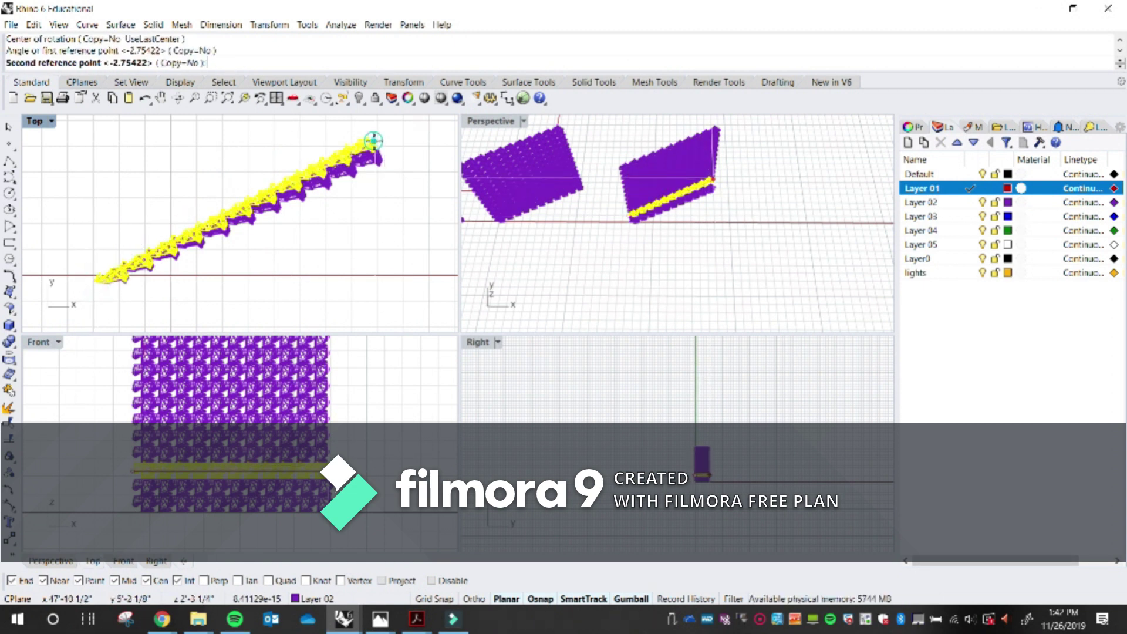
left_click(392, 156)
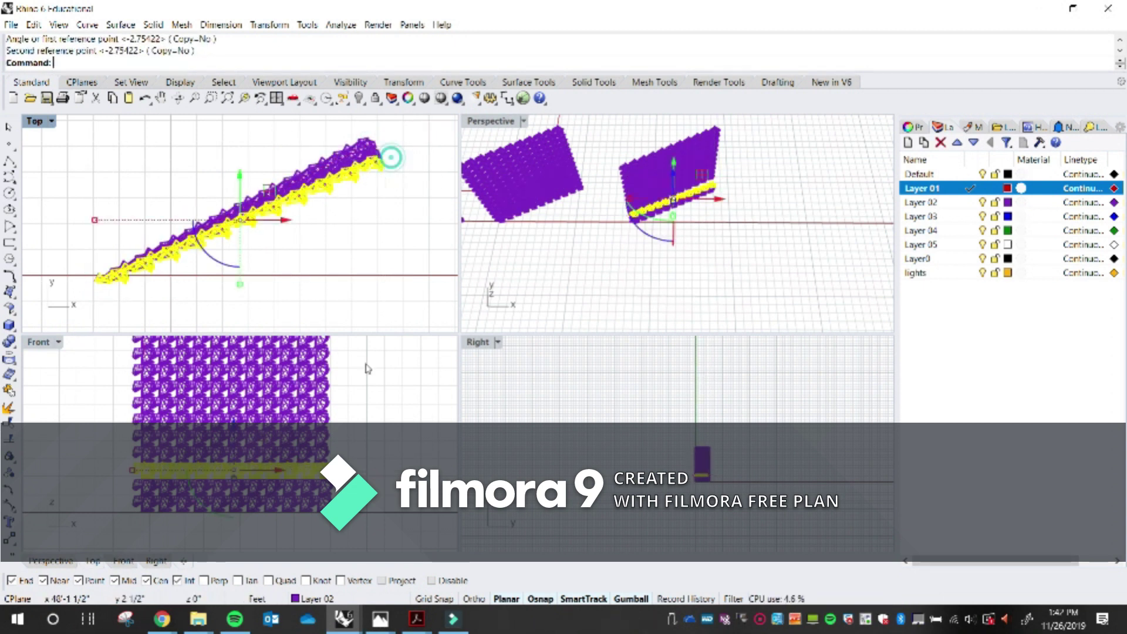
- Rotate the fourth row from the bottom about 5.2° clockwise around the wall's lower-left end in Top view
left_click(322, 454)
key("Return")
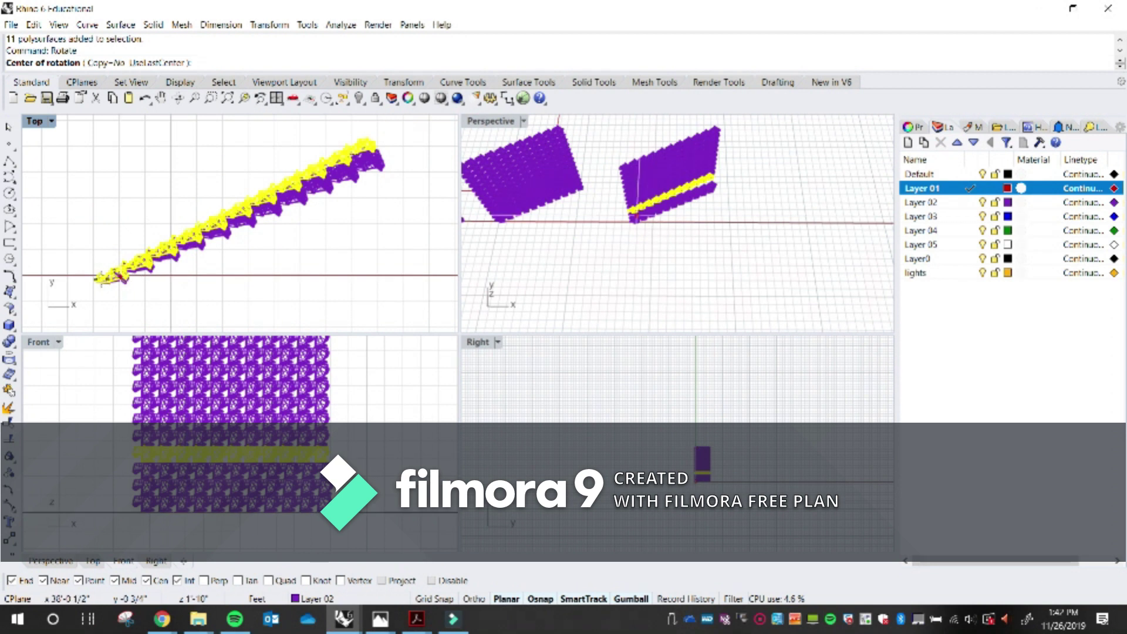
left_click(96, 279)
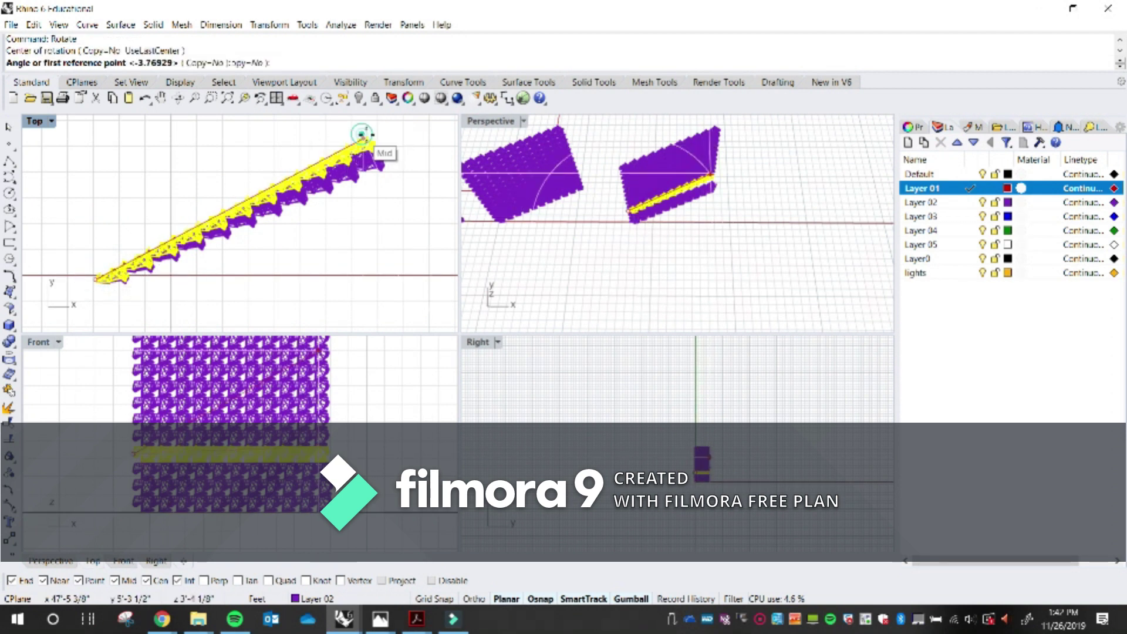
left_click(365, 139)
left_click(413, 148)
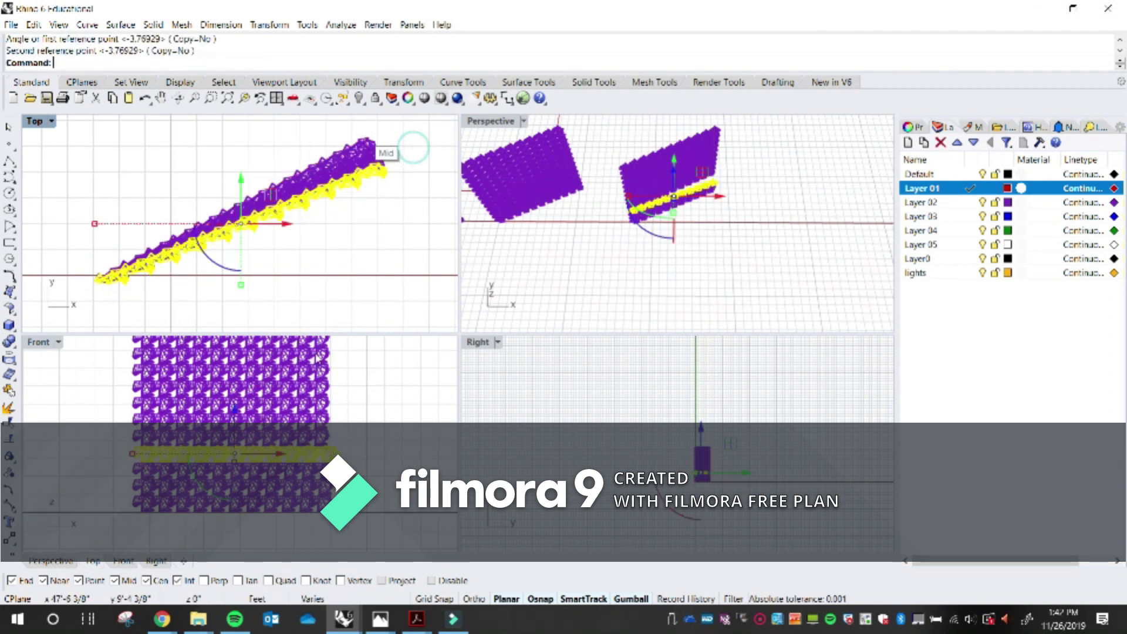
- Rotate the fifth row from the bottom about 6.2° clockwise around the wall's lower-left end in Top view
left_click(297, 443)
right_click(138, 284)
left_click(95, 278)
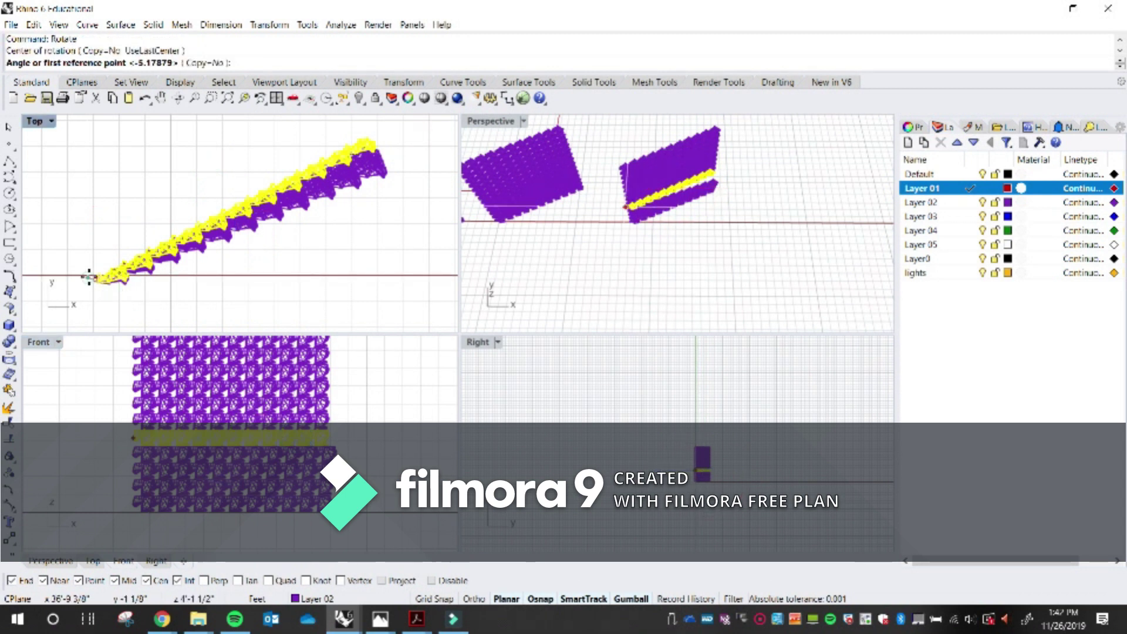
left_click(367, 139)
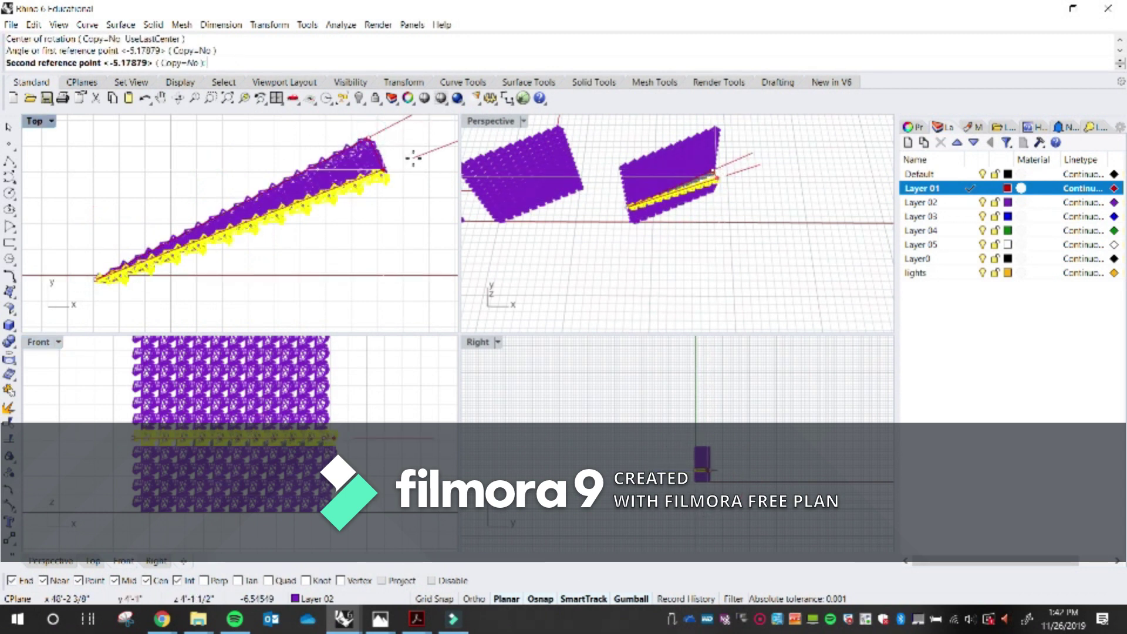
left_click(413, 155)
- Rotate the sixth row from the bottom about 7.8° clockwise around the wall's lower-left end in Top view
left_click(320, 426)
right_click(193, 317)
left_click(99, 281)
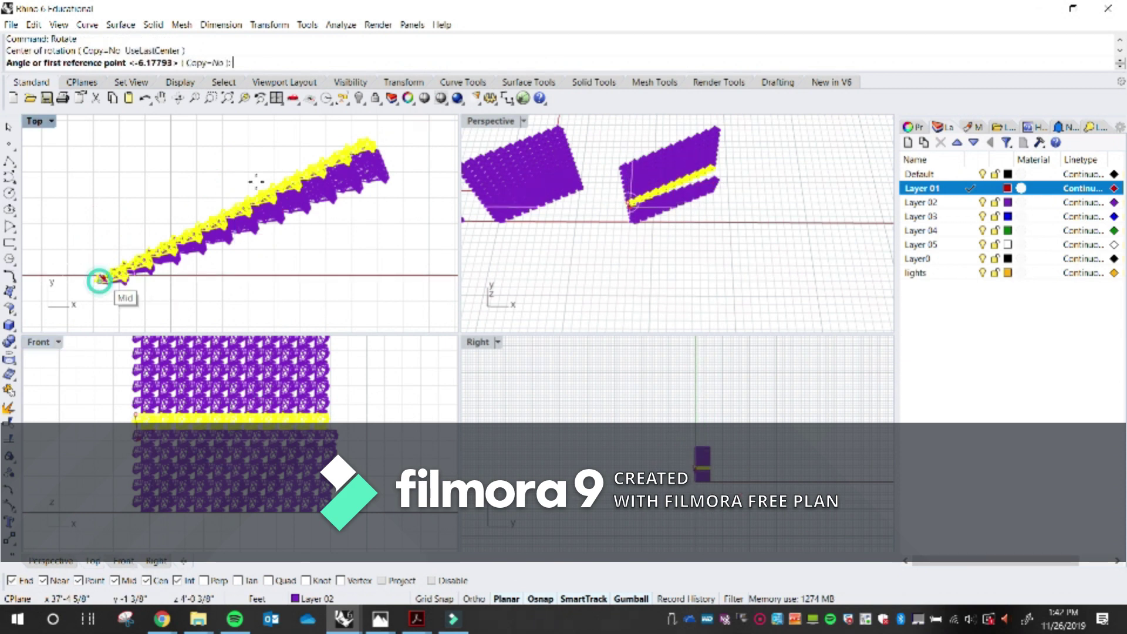
left_click(365, 142)
left_click(416, 166)
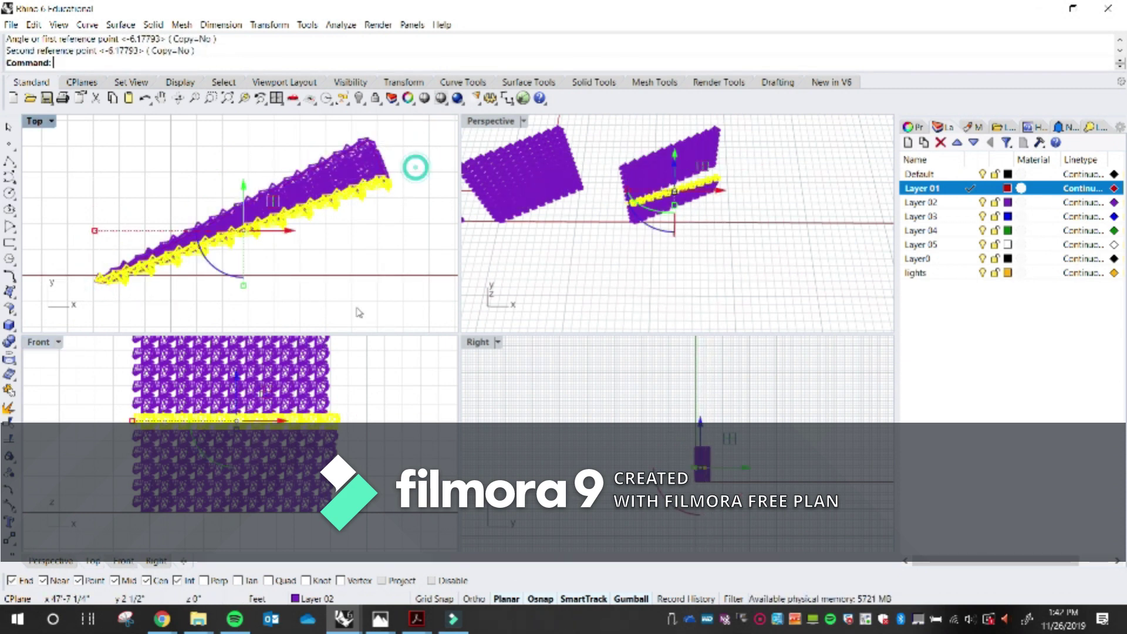
- Rotate the seventh row from the bottom about 9.1° clockwise around the wall's lower-left end in Top view
left_click(314, 405)
right_click(194, 320)
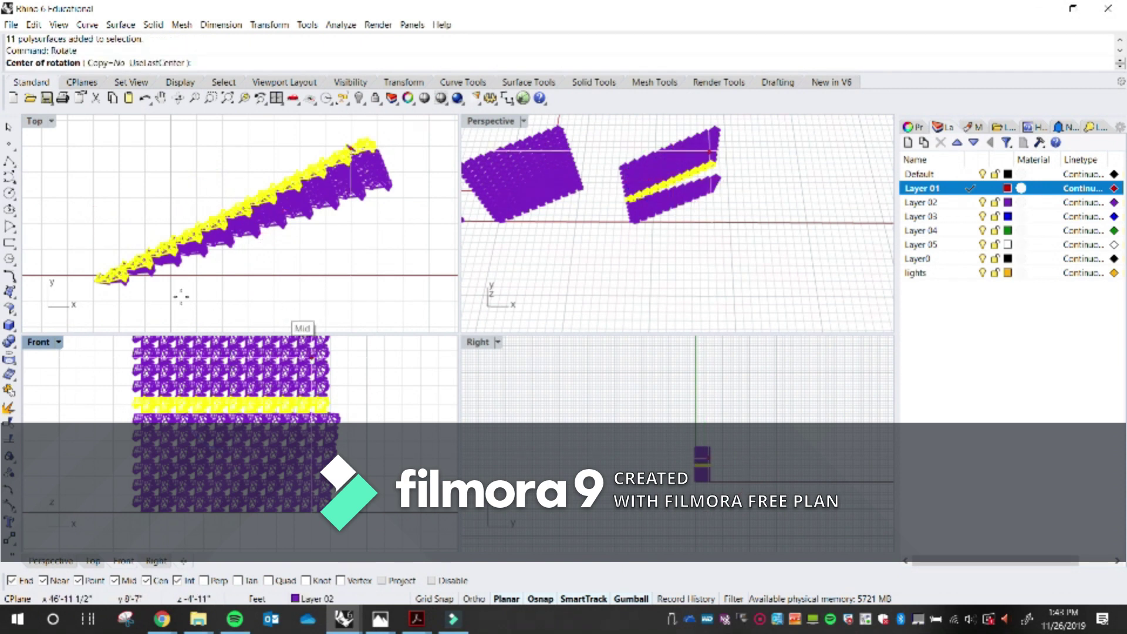
left_click(99, 276)
left_click(375, 140)
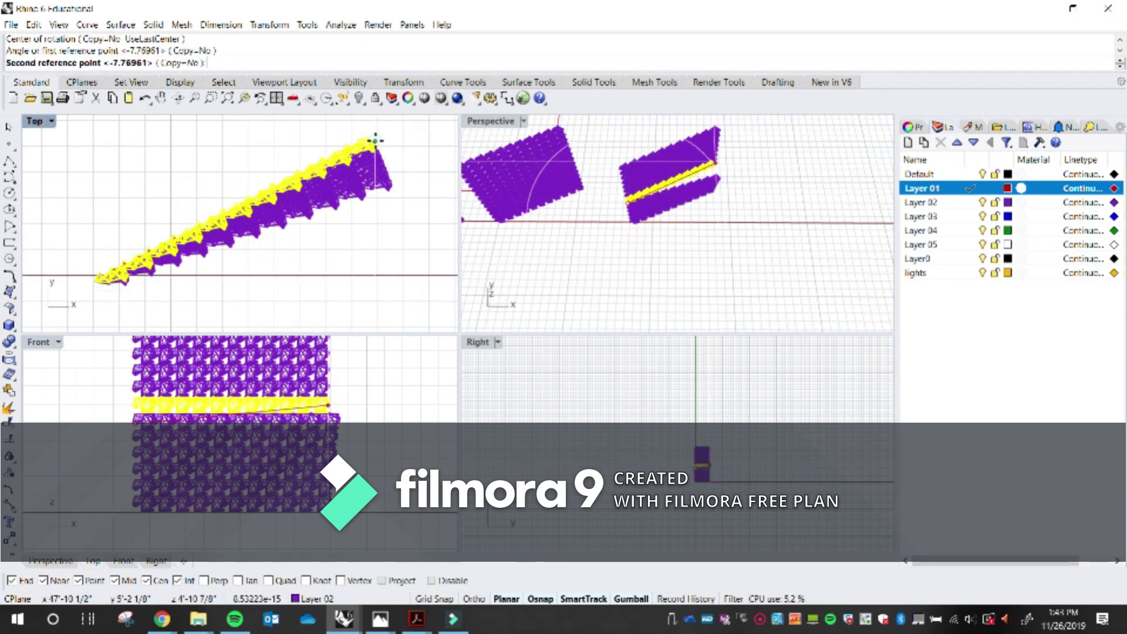
left_click(415, 167)
- Rotate the eighth row from the bottom about 9.6° clockwise around the wall's lower-left end in Top view
left_click(327, 385)
right_click(151, 302)
left_click(96, 281)
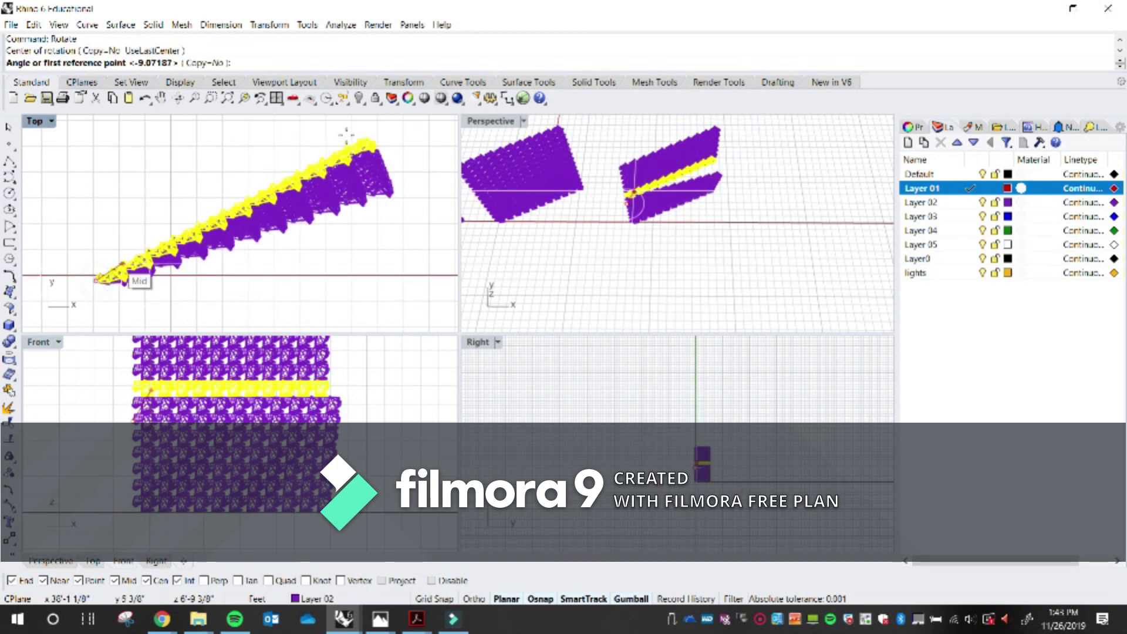
left_click(369, 139)
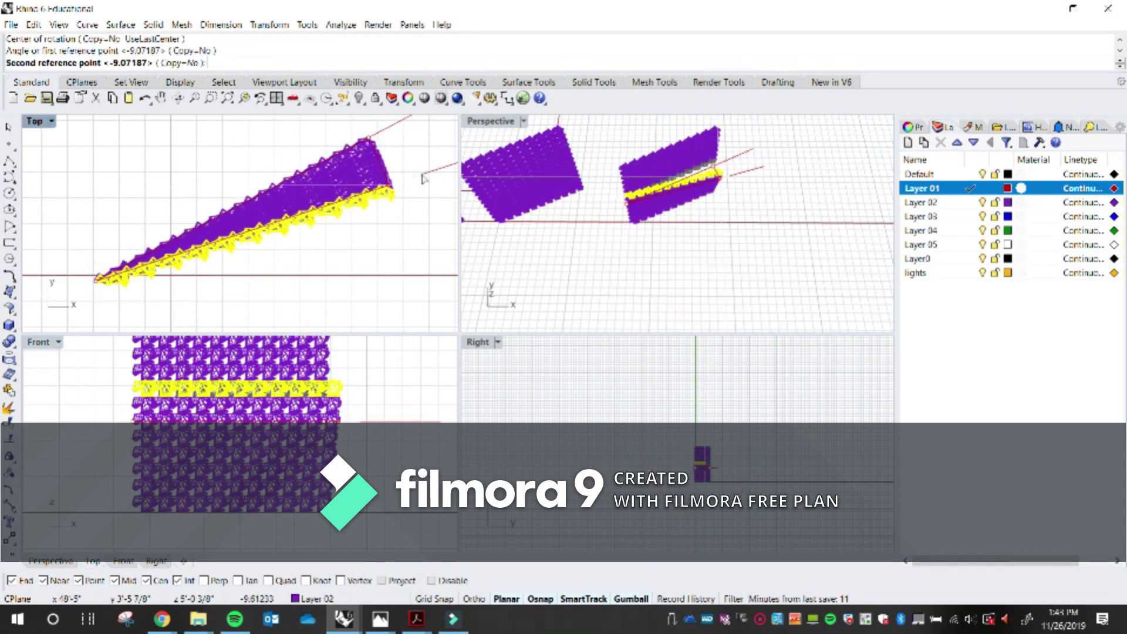
left_click(422, 175)
- Rotate the ninth row from the bottom about 11.4° clockwise around the wall's lower-left end in Top view
scroll(327, 379, "down", 4)
scroll(323, 405, "up", 4)
left_click(321, 415)
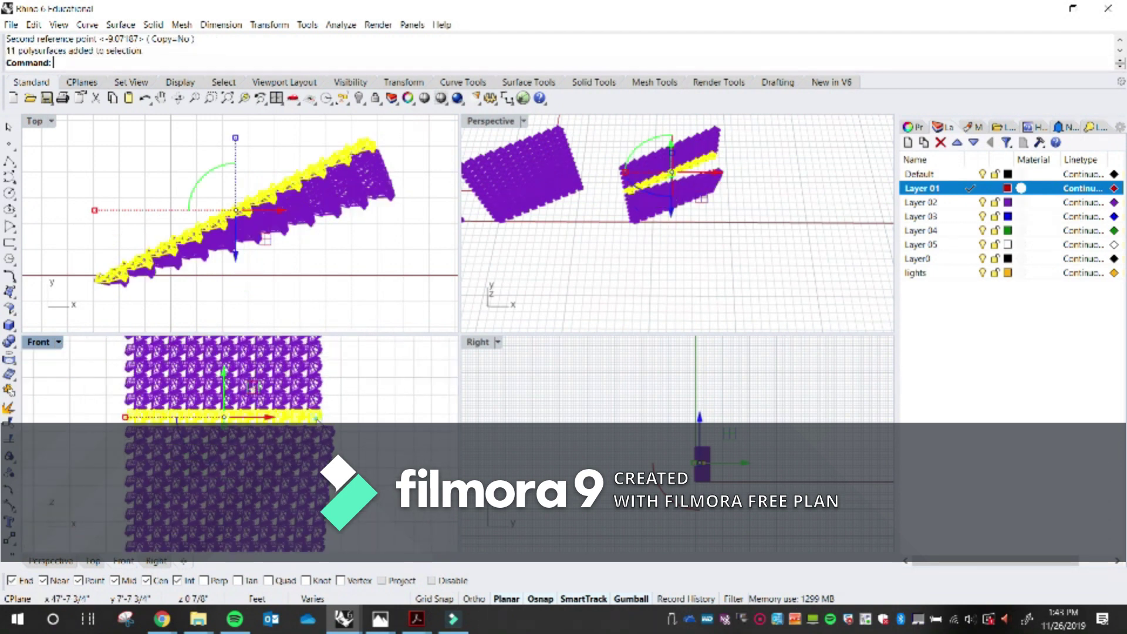
scroll(312, 412, "down", 6)
right_click(238, 282)
left_click(96, 281)
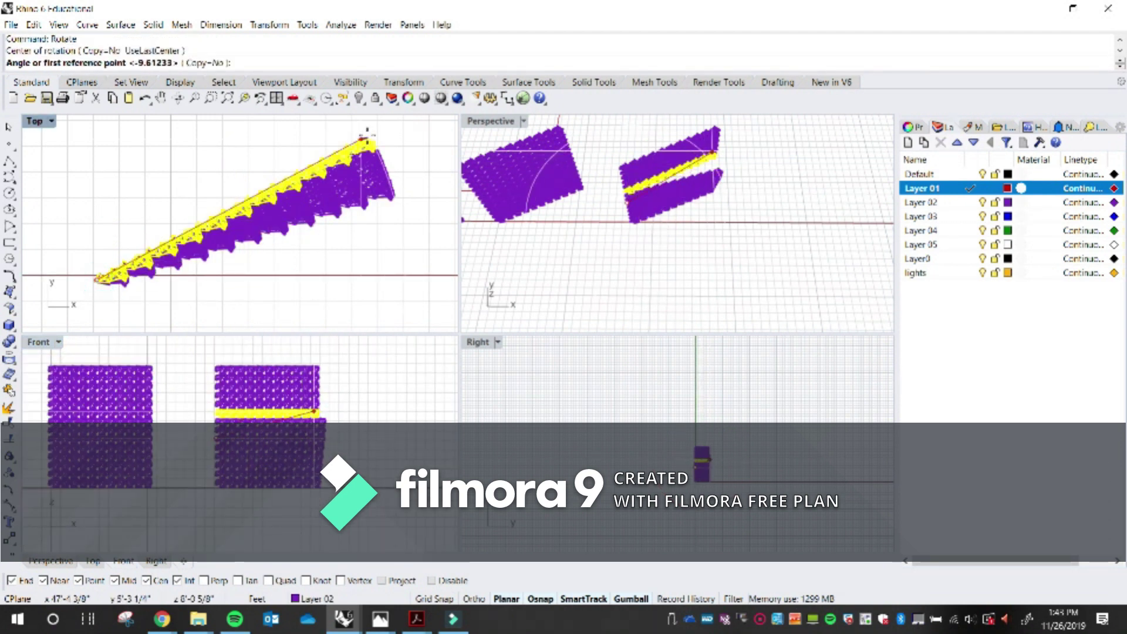
left_click(369, 140)
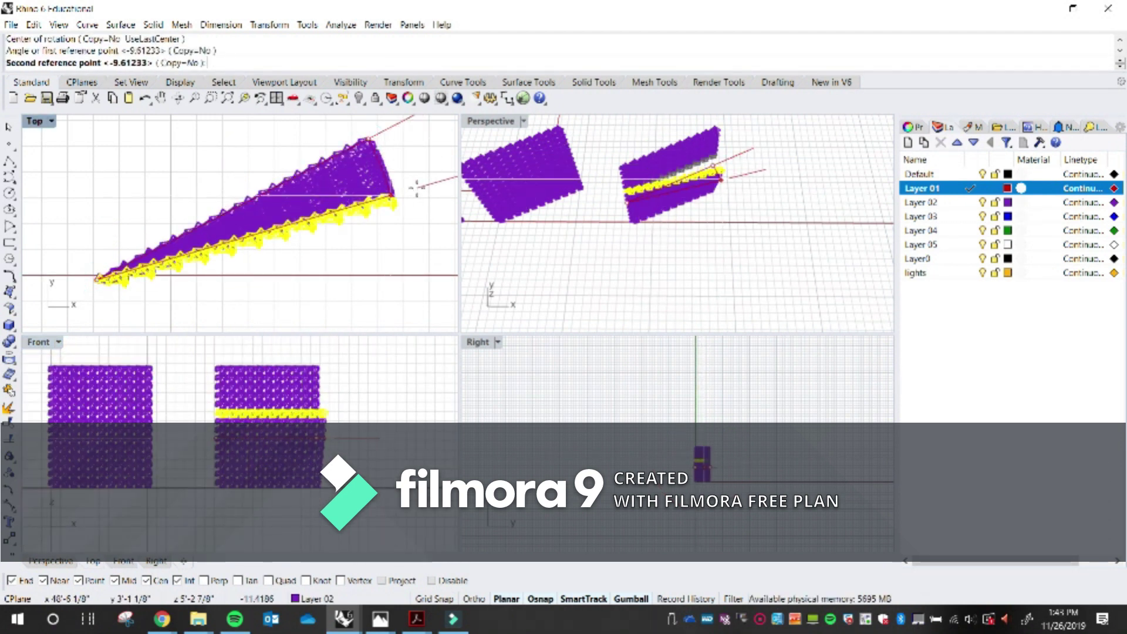
left_click(417, 187)
- Rotate the tenth row from the bottom about 12.8° clockwise around the wall's lower-left end in Top view
scroll(324, 423, "up", 3)
left_click(317, 411)
right_click(235, 280)
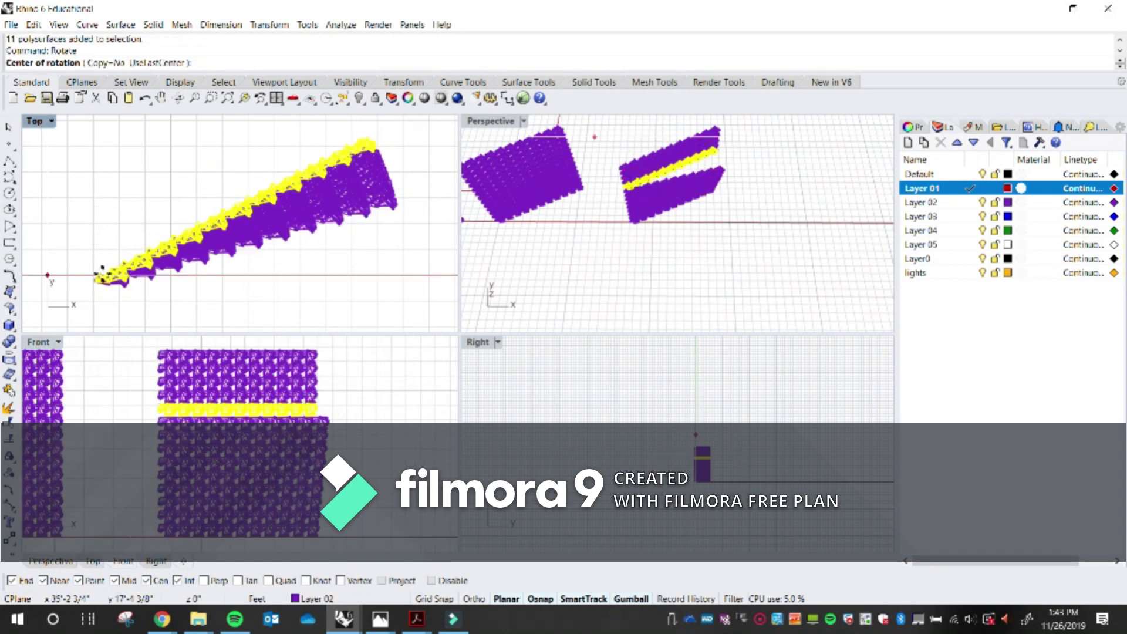
left_click(97, 279)
left_click(369, 141)
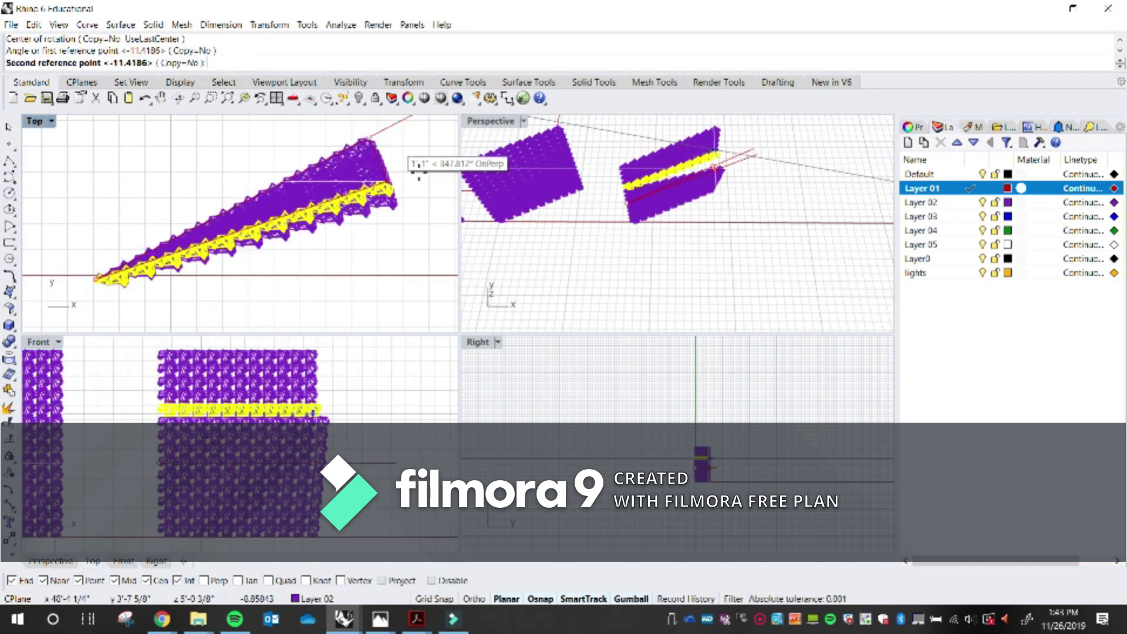
left_click(426, 187)
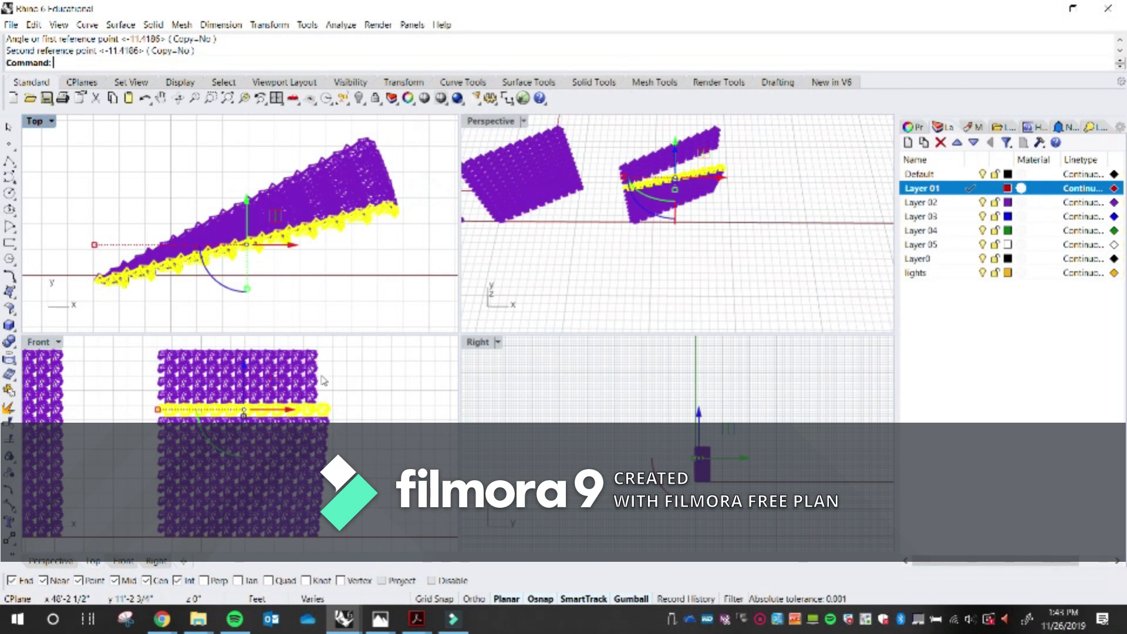
- Rotate the eleventh row from the bottom about 14.7° clockwise around the wall's lower-left end in Top view
left_click(316, 398)
right_click(316, 398)
left_click(98, 278)
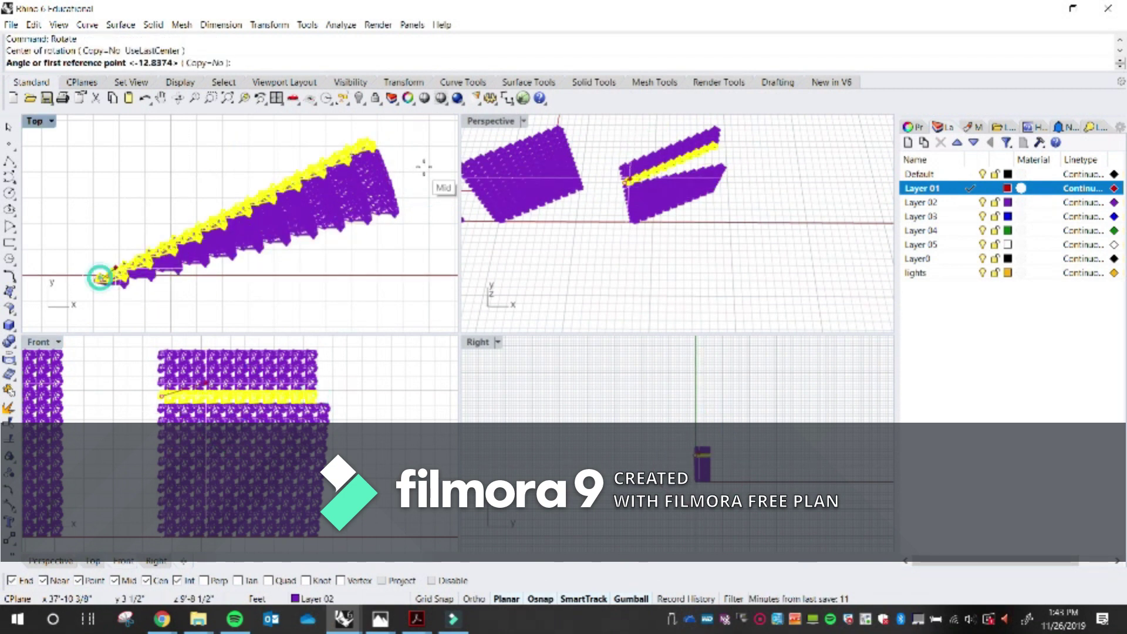
left_click(377, 139)
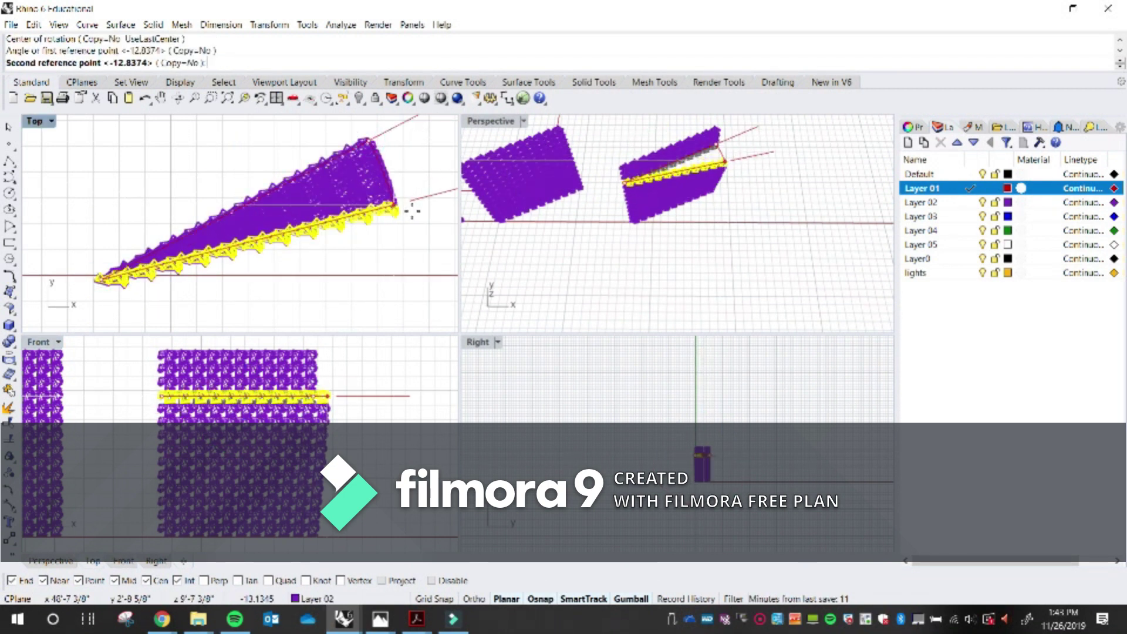
left_click(415, 208)
- Rotate the twelfth row from the bottom about 16.4° clockwise around the wall's lower-left end in Top view
left_click(311, 385)
right_click(310, 384)
left_click(98, 278)
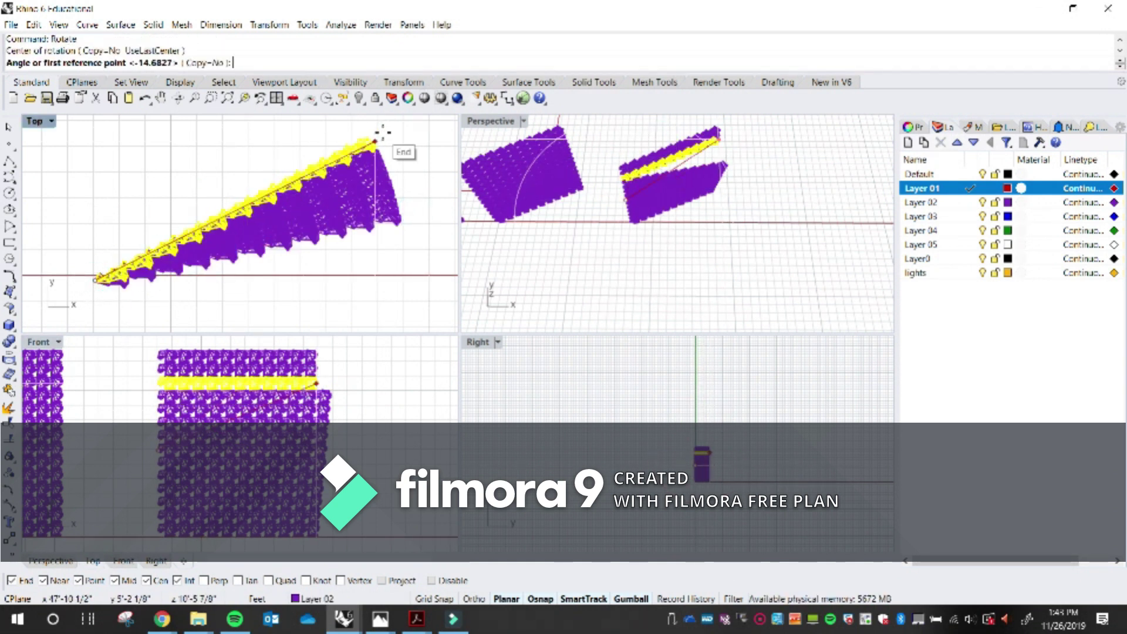
left_click(383, 130)
left_click(438, 214)
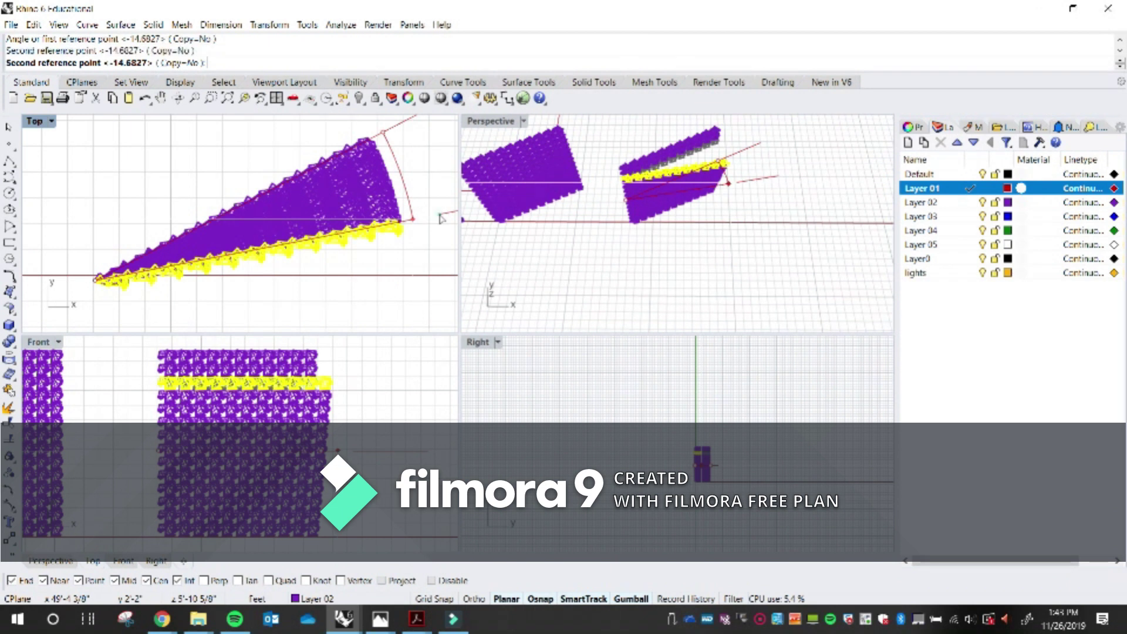
- Rotate the thirteenth row from the bottom about 18.1° clockwise around the wall's lower-left end in Top view
left_click(311, 374)
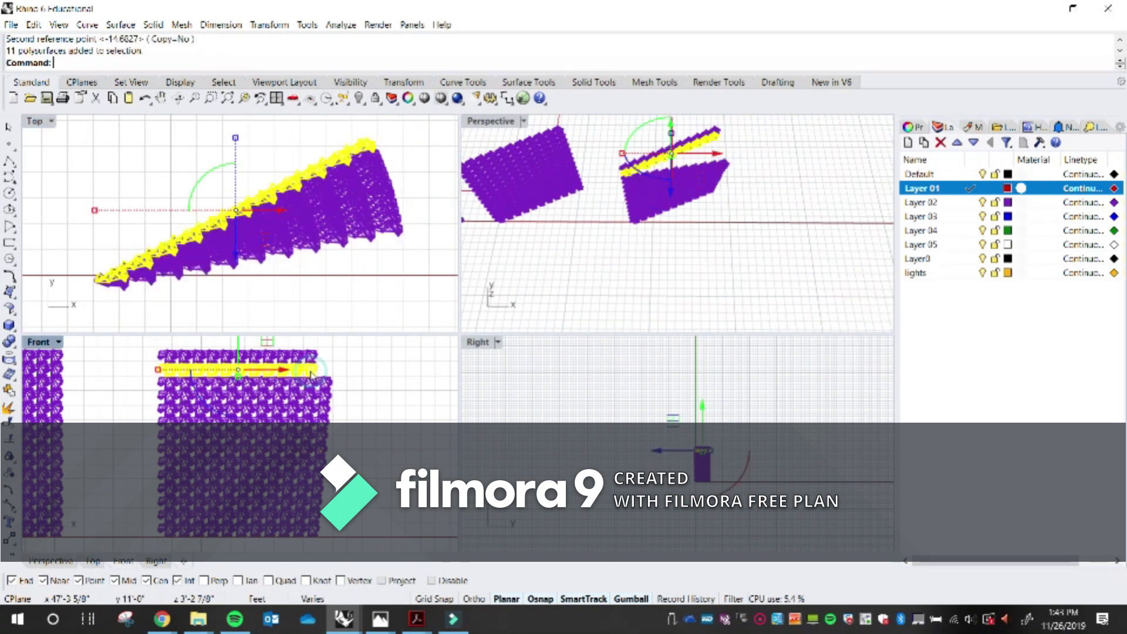
right_click(110, 300)
left_click(96, 276)
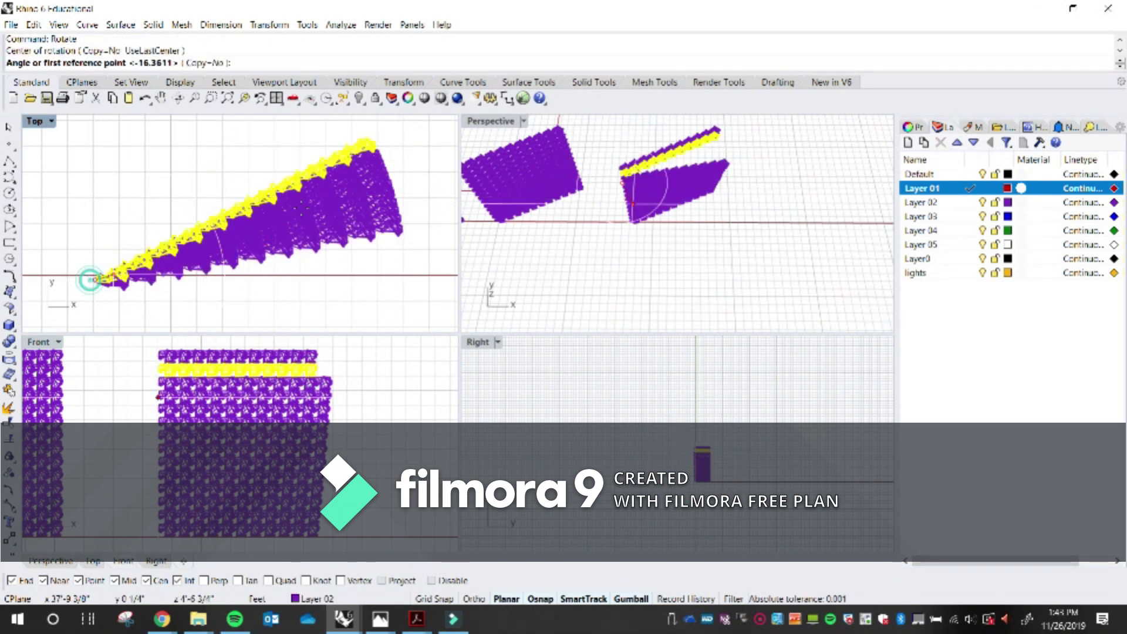
left_click(404, 121)
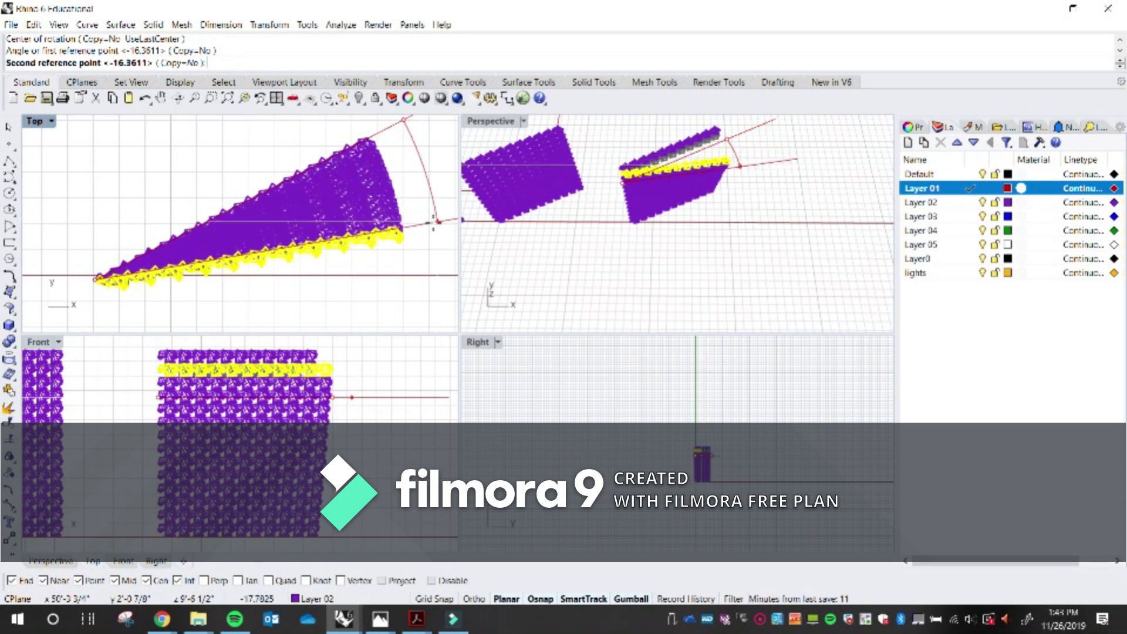
left_click(433, 223)
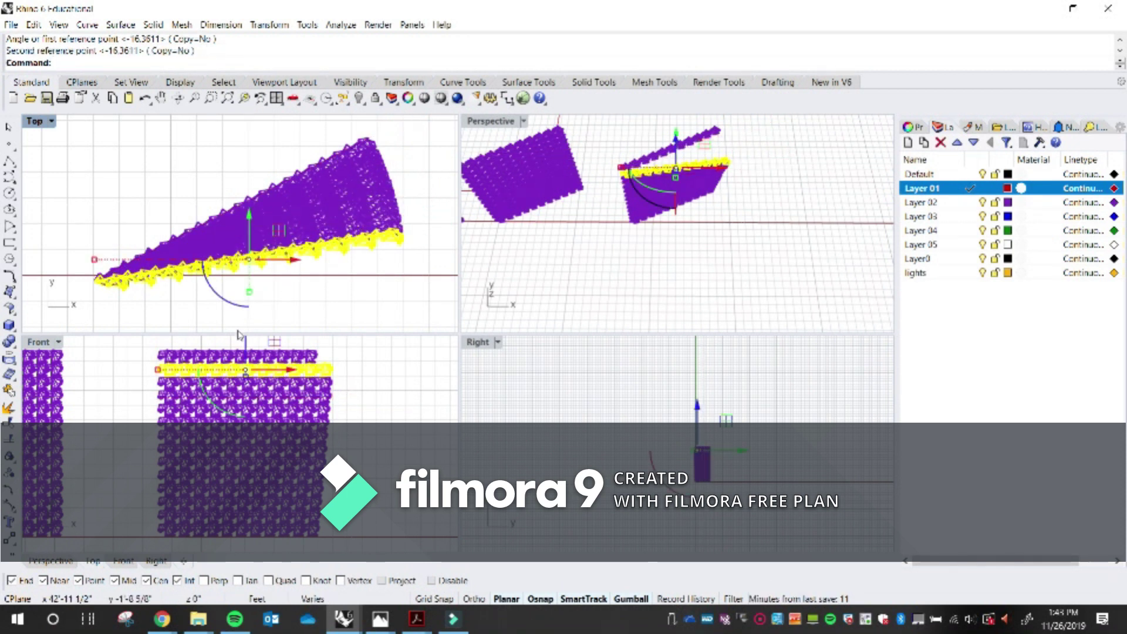
- Rotate the wall's top row about 21° clockwise around its lower-left end in Top view and clear the selection
left_click(238, 356)
right_click(118, 294)
left_click(99, 275)
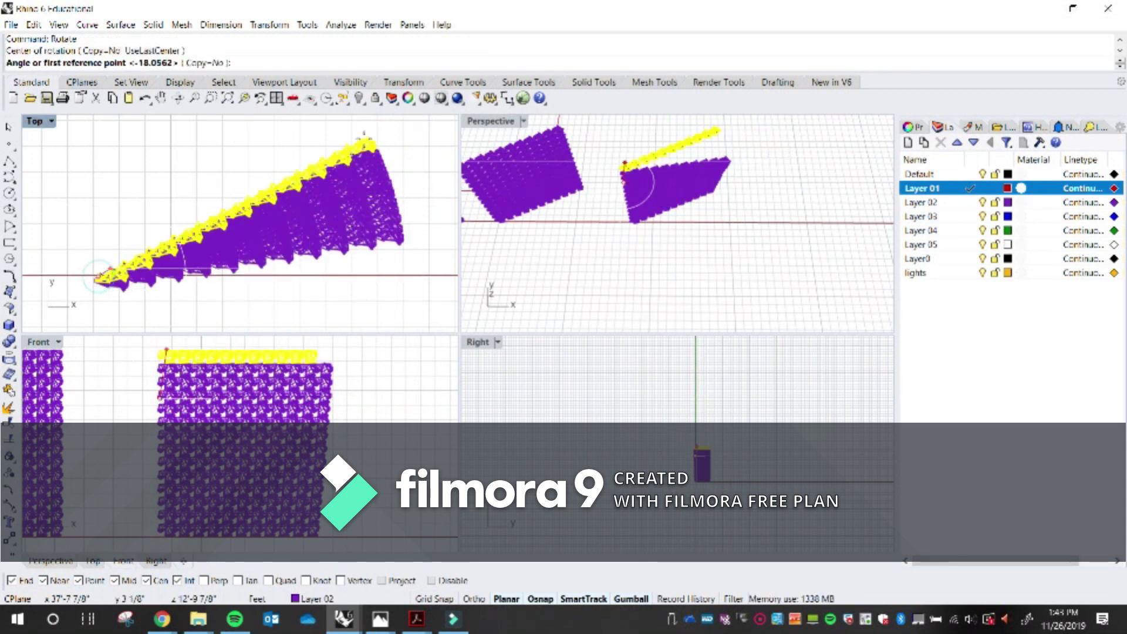
left_click(389, 126)
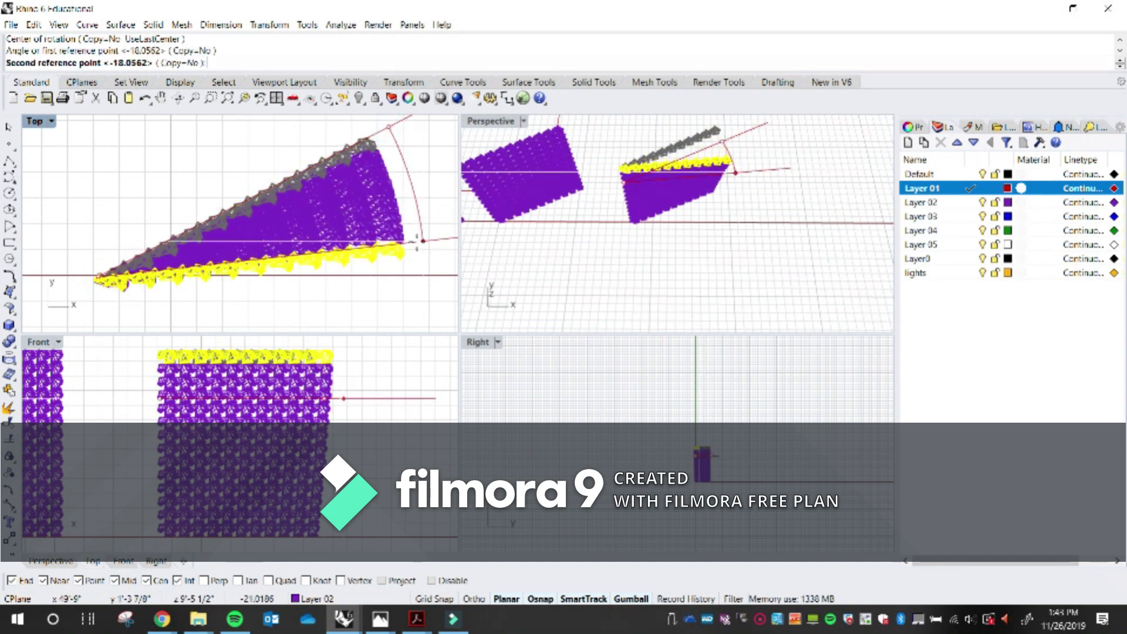
left_click(423, 240)
key("Escape")
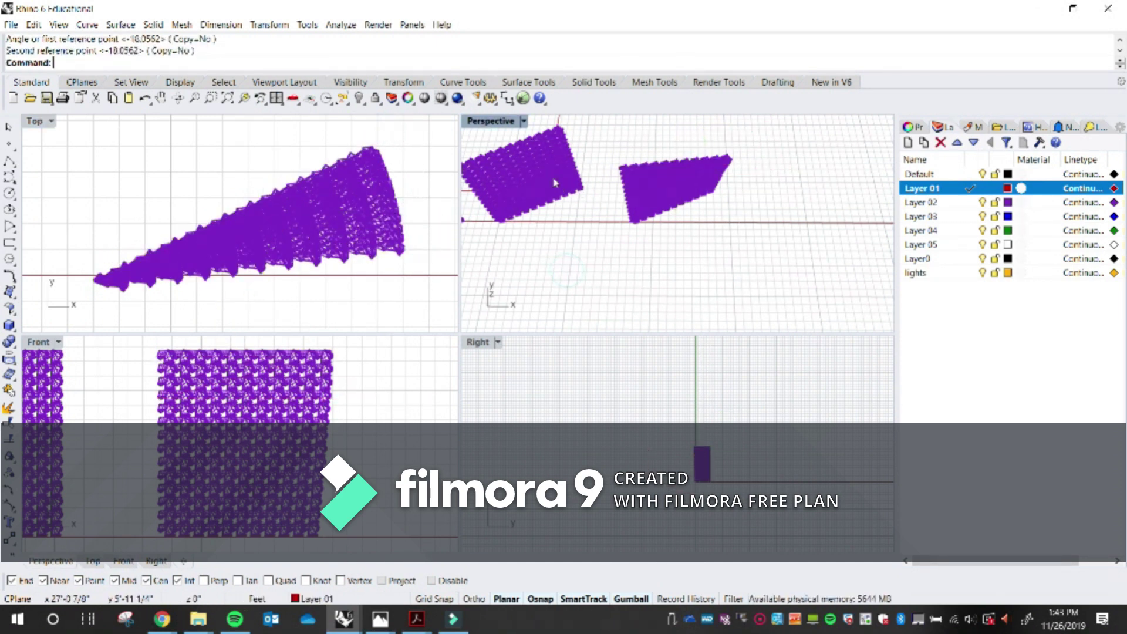
- Maximize the Perspective viewport in Rendered display mode and examine the twisted wall beside the other walls from several sides
double_click(470, 122)
right_click_drag(403, 254, 518, 390)
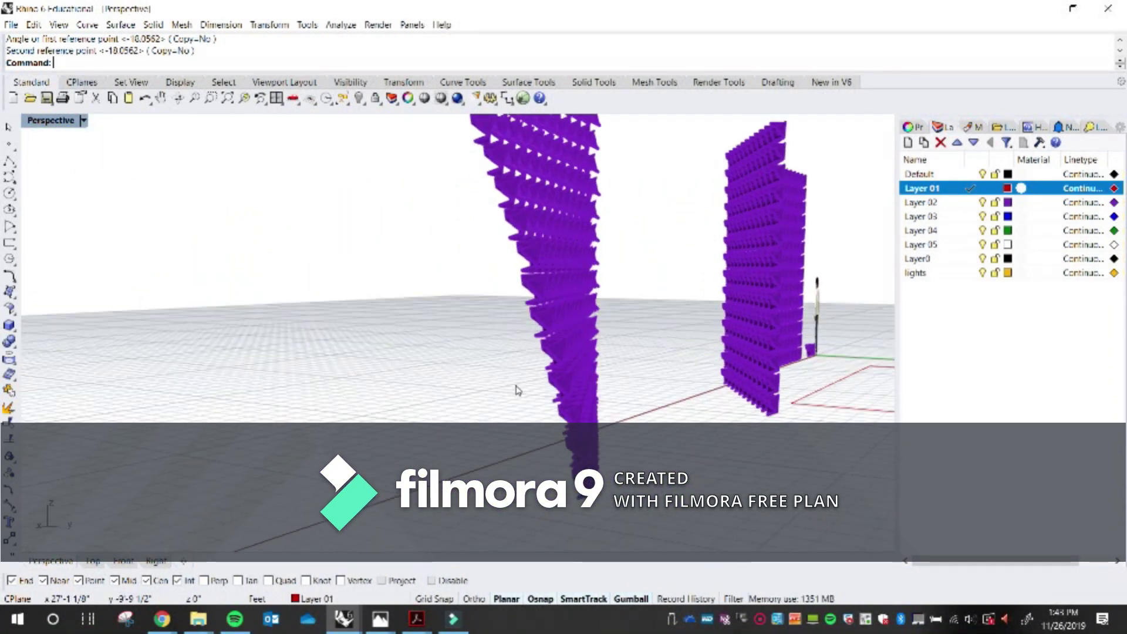
left_click(72, 125)
left_click(103, 181)
right_click_drag(460, 261, 188, 291)
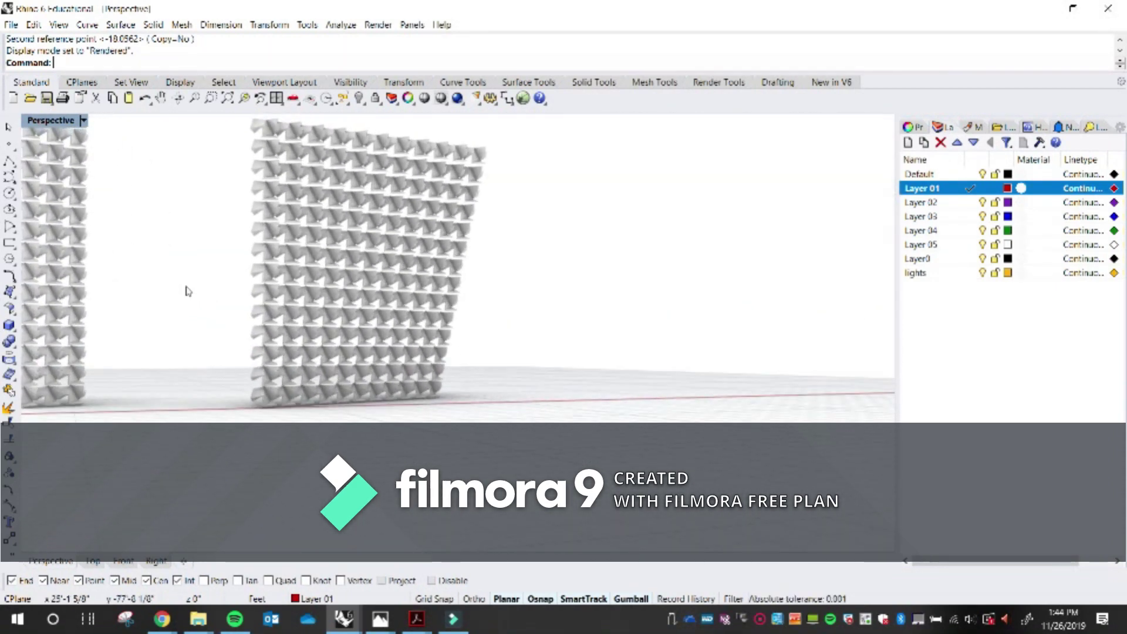
right_click_drag(206, 402, 694, 432)
right_click_drag(603, 400, 584, 405)
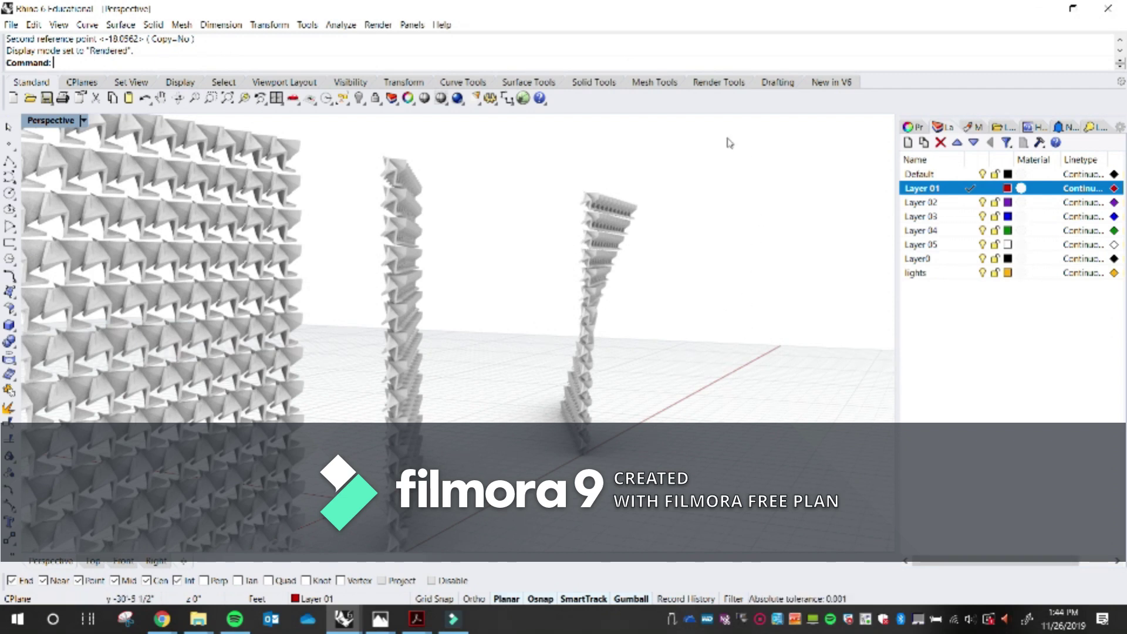
right_click_drag(864, 346, 369, 363)
right_click_drag(316, 392, 213, 450, "shift")
scroll(212, 450, "down", 4)
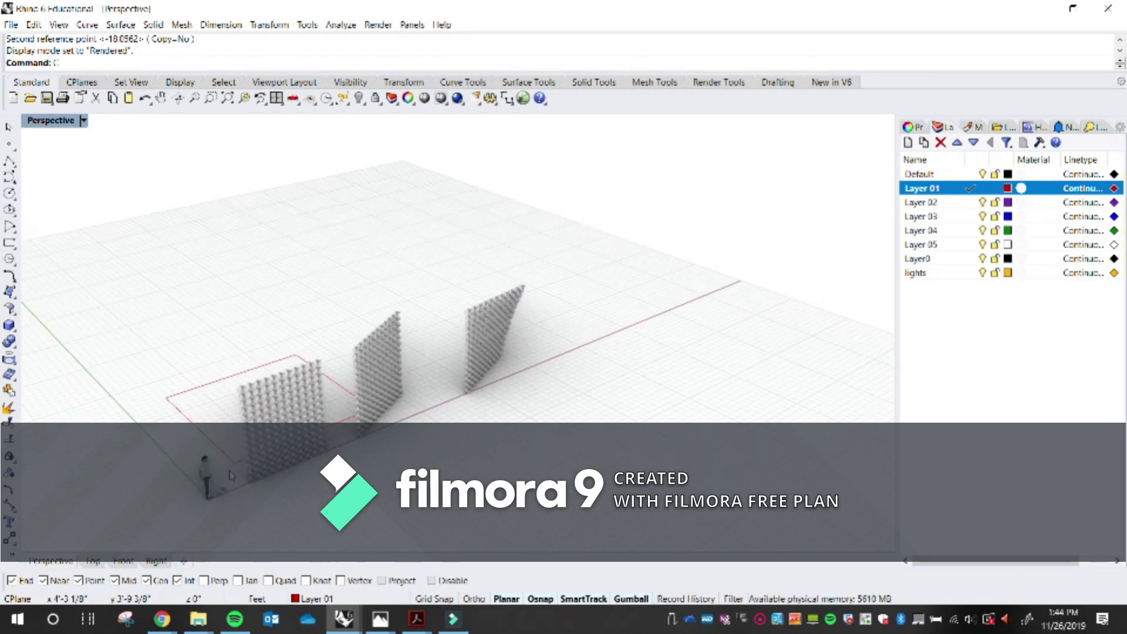
- Copy the single module beside the human figure about 17' away in the negative Y direction
key("Return")
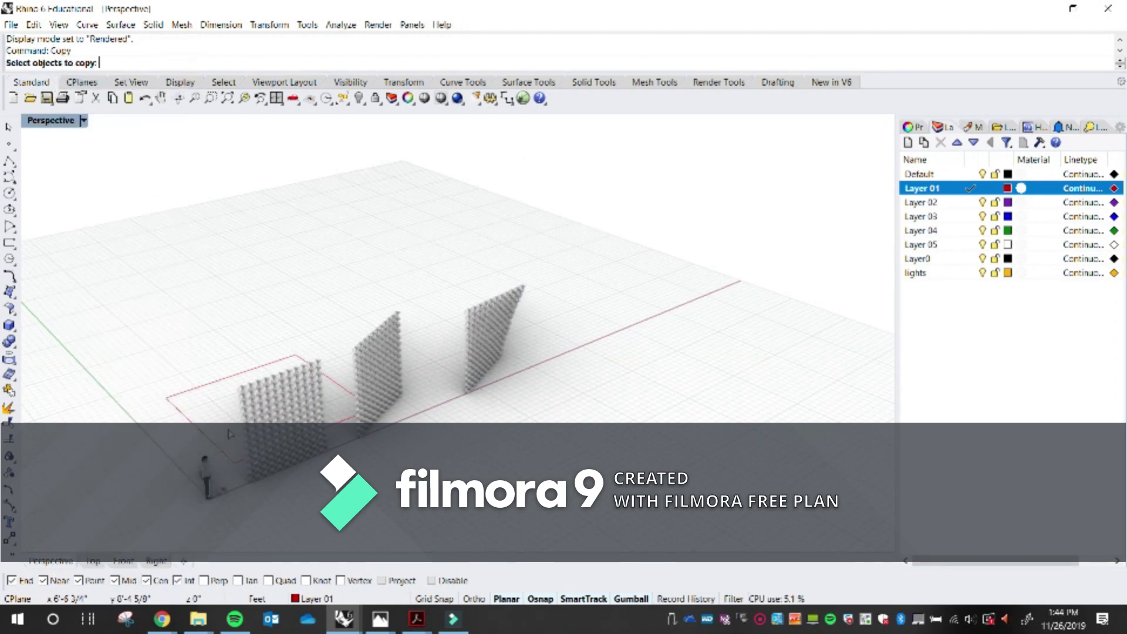
scroll(213, 434, "up", 4)
key("Return")
left_click(211, 420)
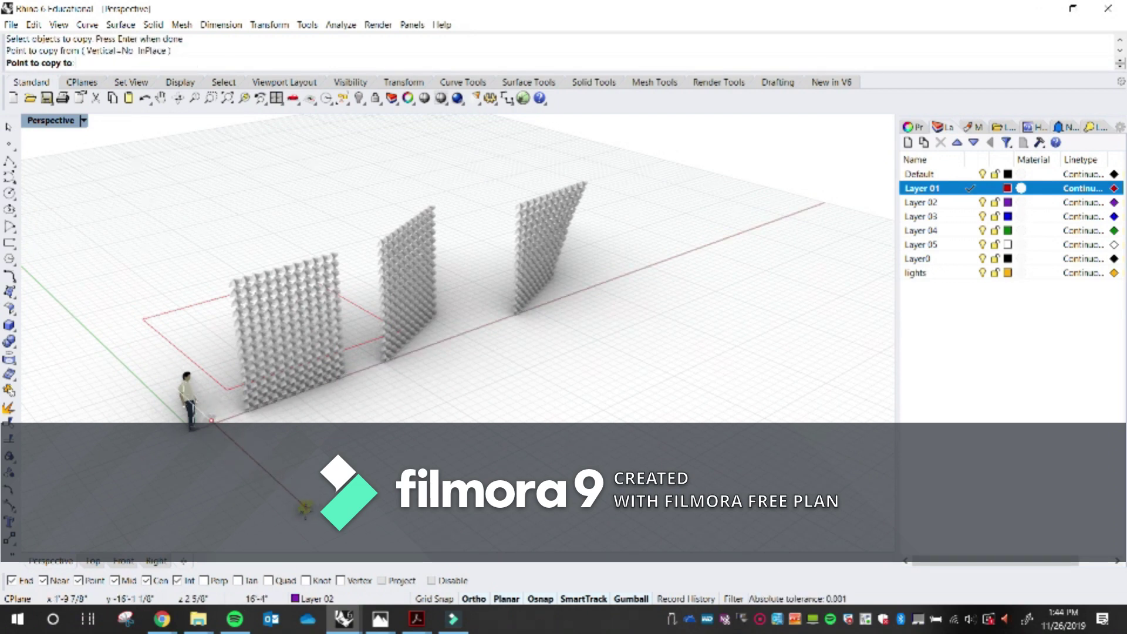
left_click(309, 515)
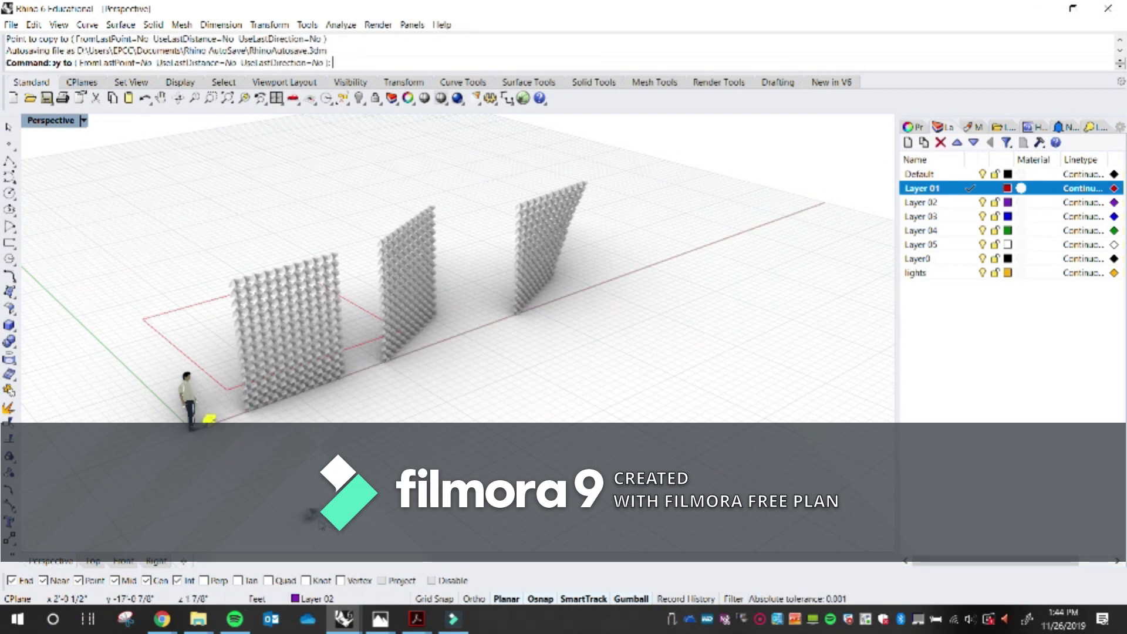
key("Return")
- Array the copied module 11 times each in X, Y and Z, with spacings of about 1.34', 0.64' and 0.73'
type("Array")
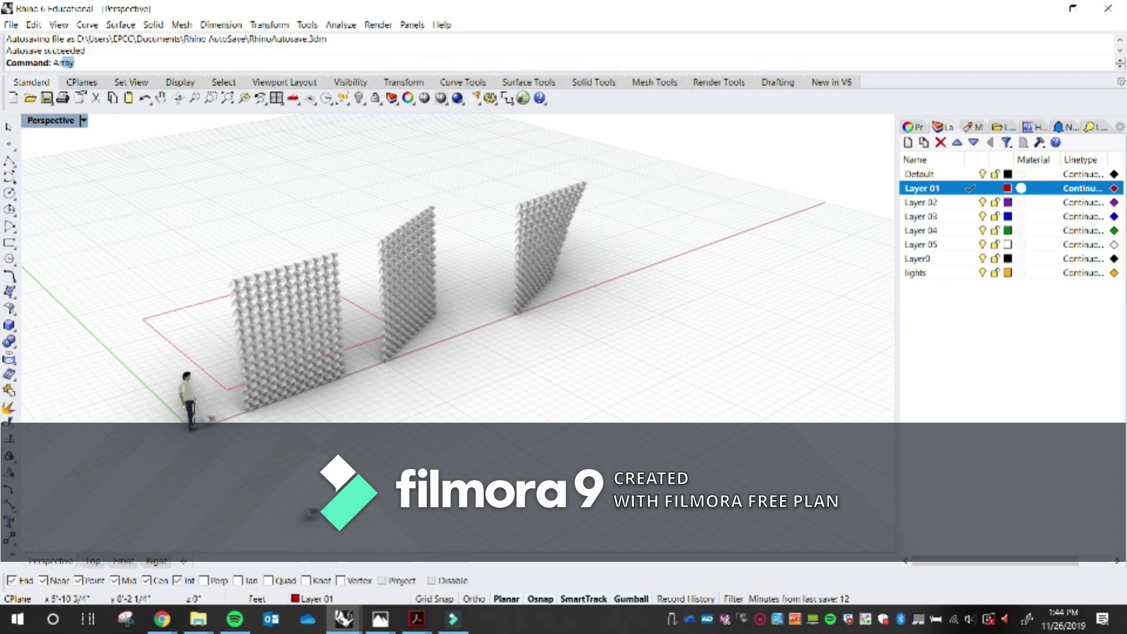
key("Return")
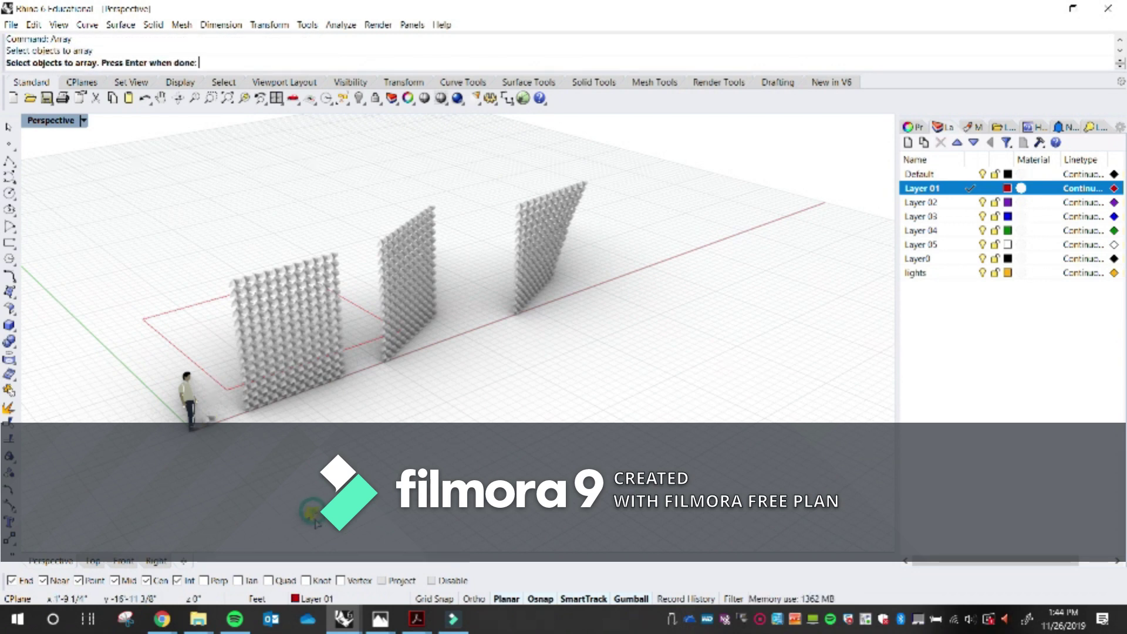
key("Return")
scroll(262, 264, "up", 5)
scroll(246, 152, "down", 6)
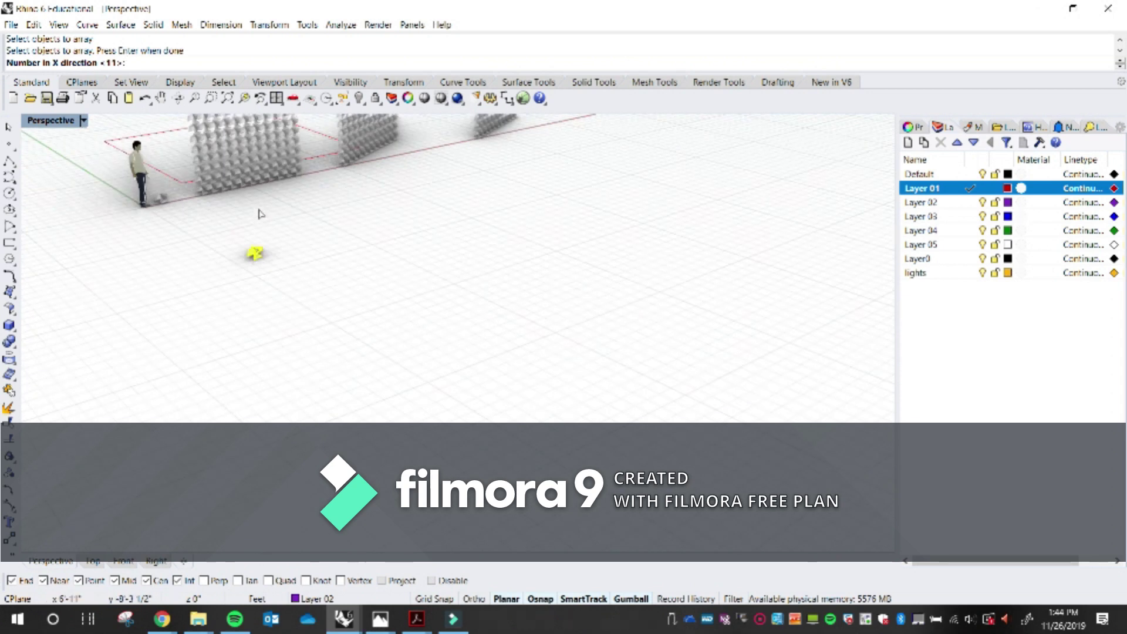
scroll(238, 185, "up", 3)
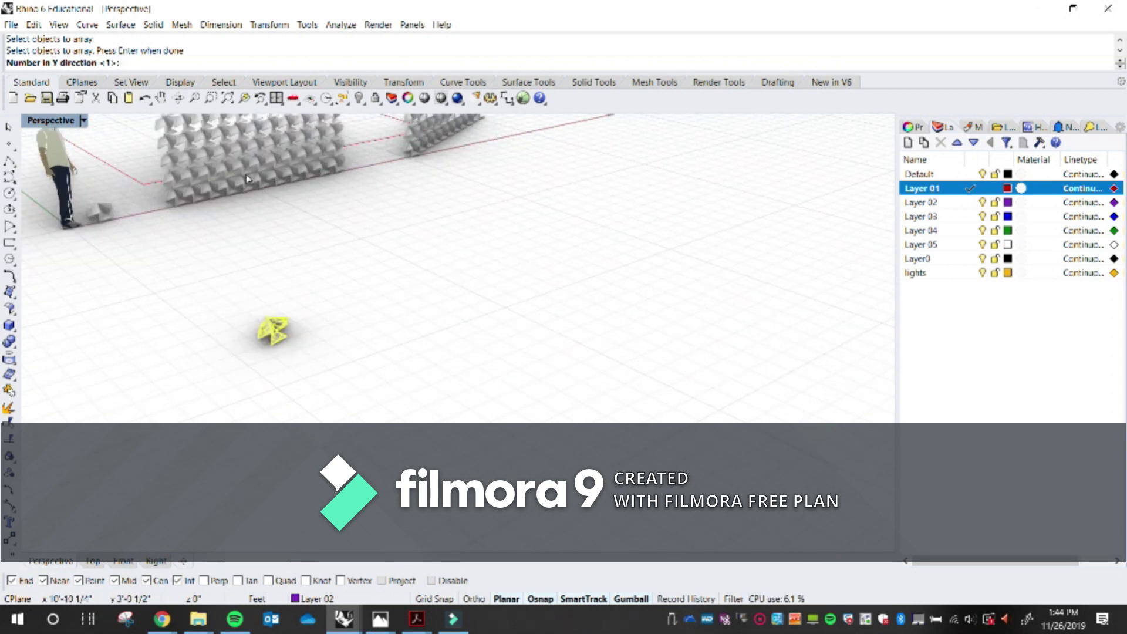
key("Return")
left_click(274, 337)
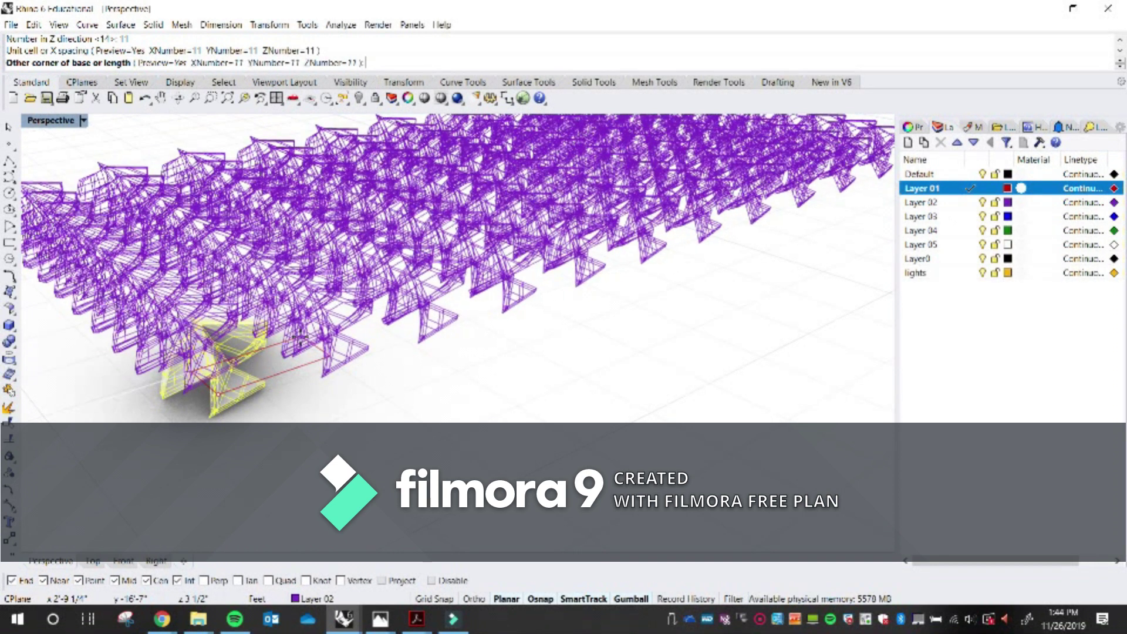
left_click(188, 368)
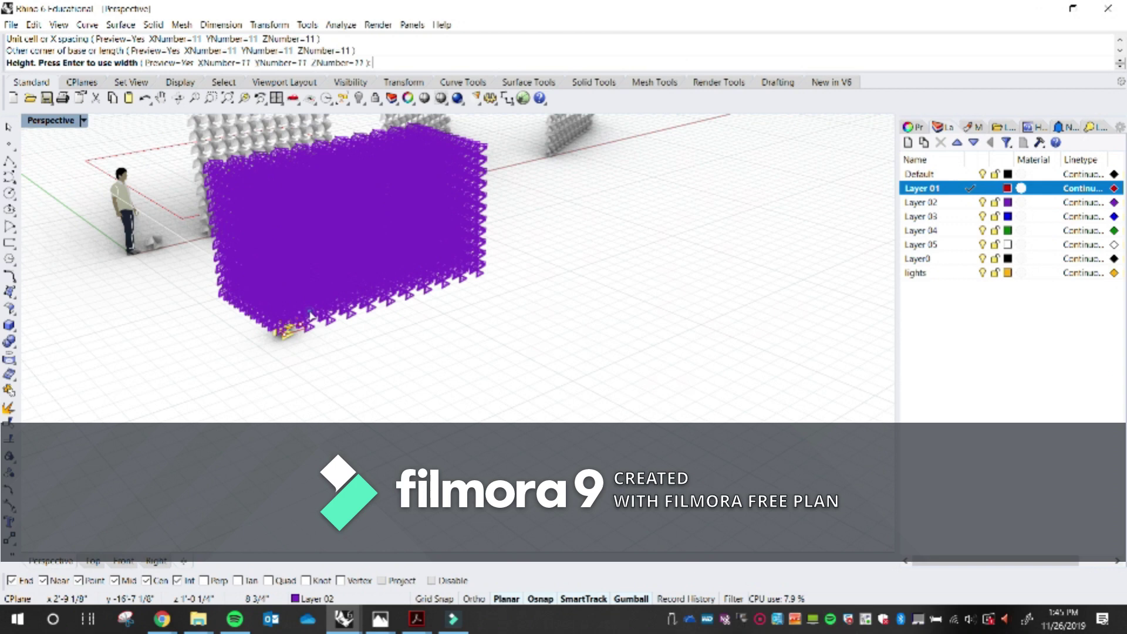
left_click(309, 313)
left_click(155, 302)
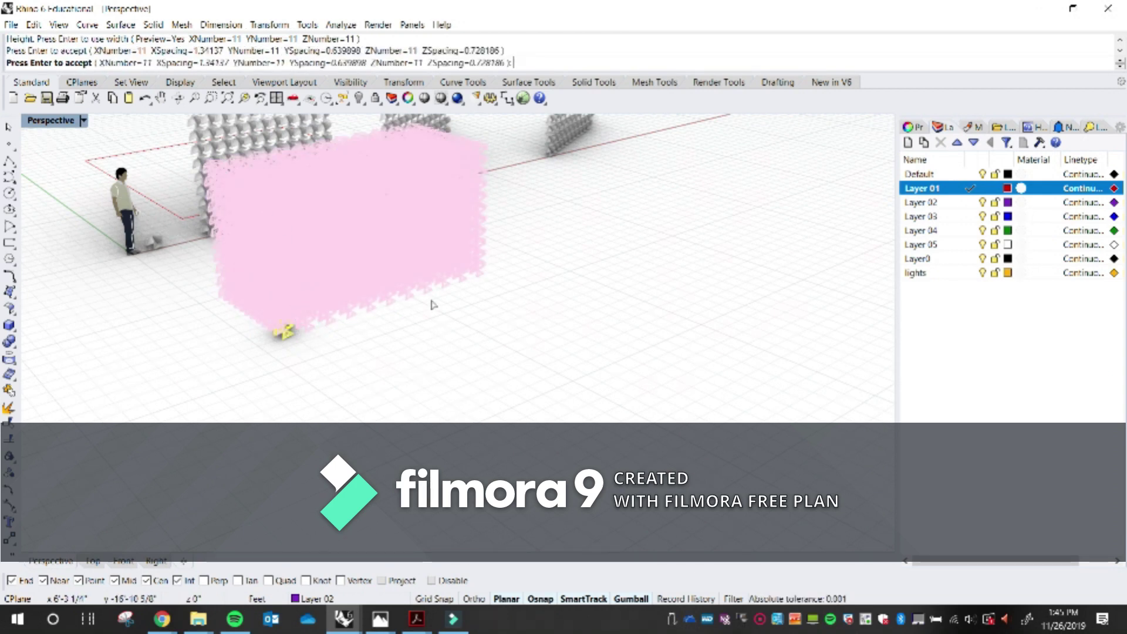
key("Return")
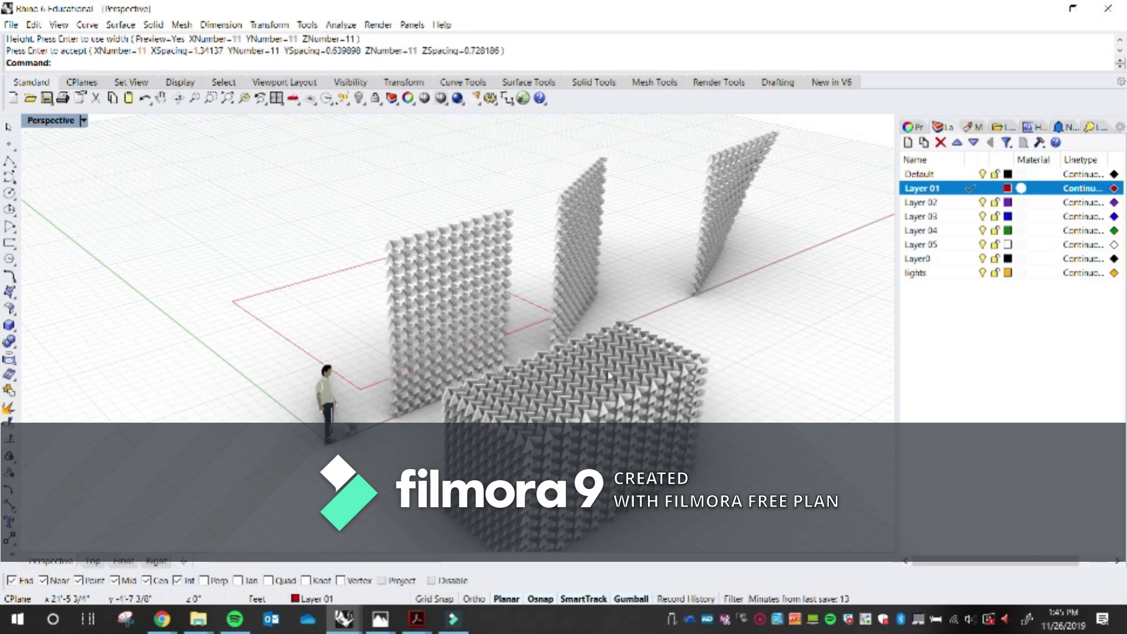
- Examine the solid block of arrayed modules up close and from a lower angle
right_click_drag(609, 375, 549, 351)
scroll(293, 327, "up", 6)
right_click_drag(293, 328, 387, 347)
scroll(411, 306, "down", 5)
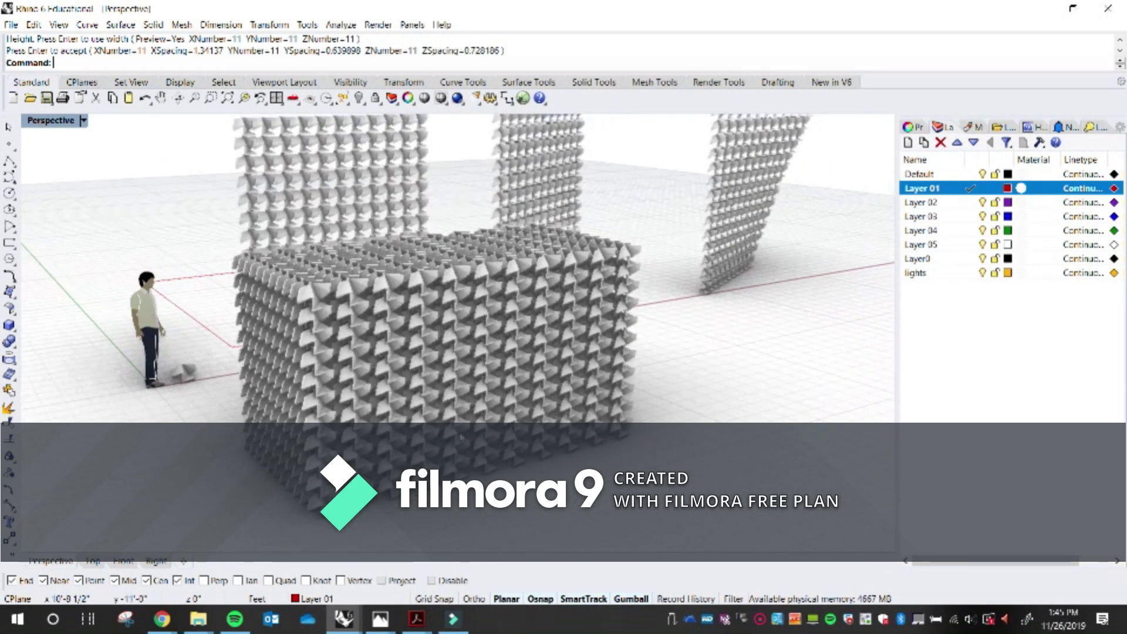
- Cut a narrow doorway through the module block by deleting modules from the long side facing the walls
right_click_drag(464, 475, 370, 434)
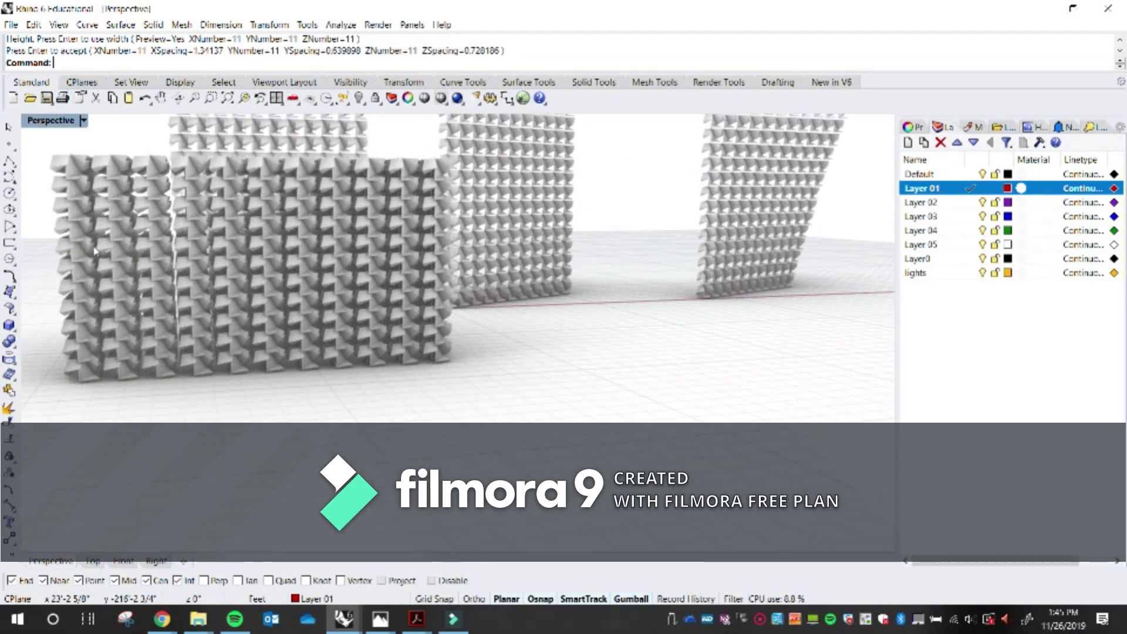
left_click_drag(290, 280, 322, 270)
right_click_drag(378, 370, 473, 394)
scroll(376, 233, "up", 6)
left_click(381, 307)
scroll(381, 307, "up", 3)
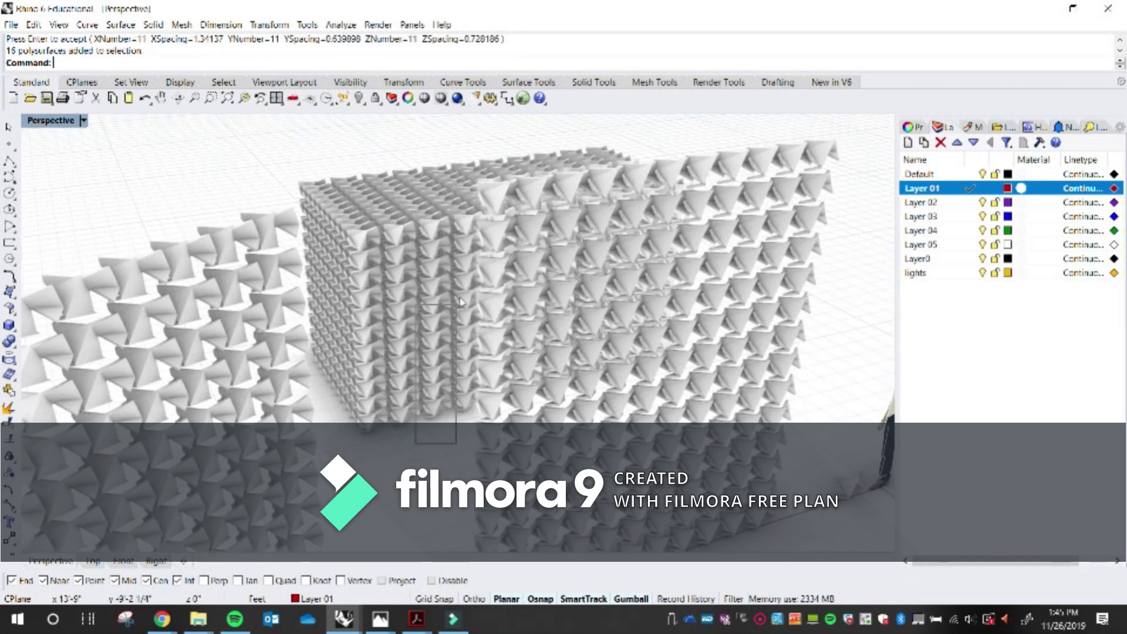
left_click_drag(461, 301, 464, 269)
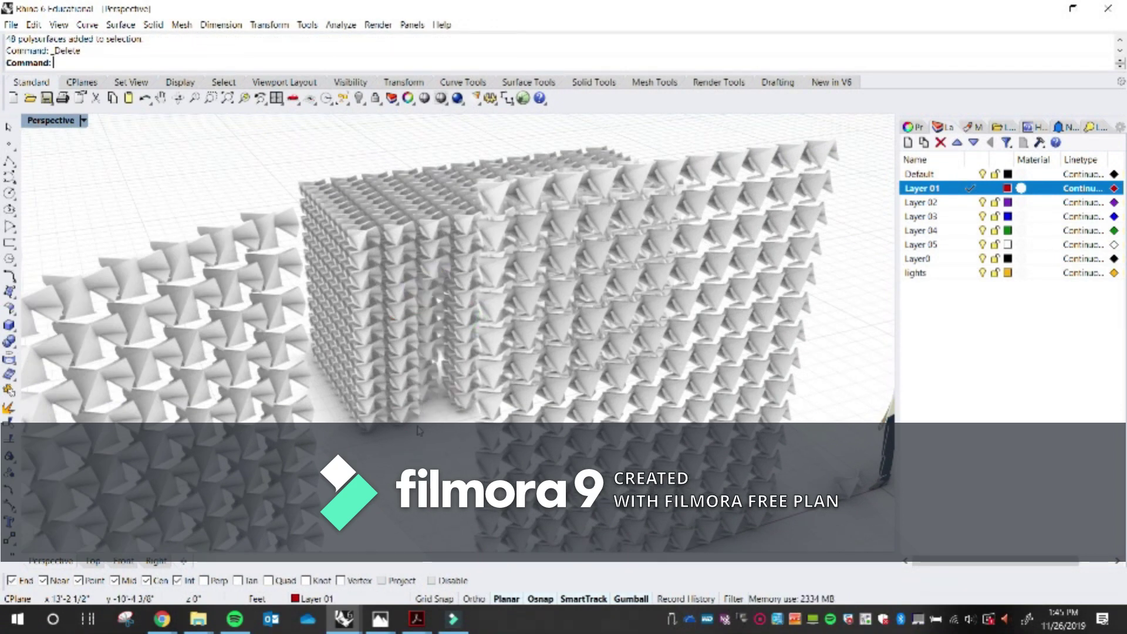
key("Delete")
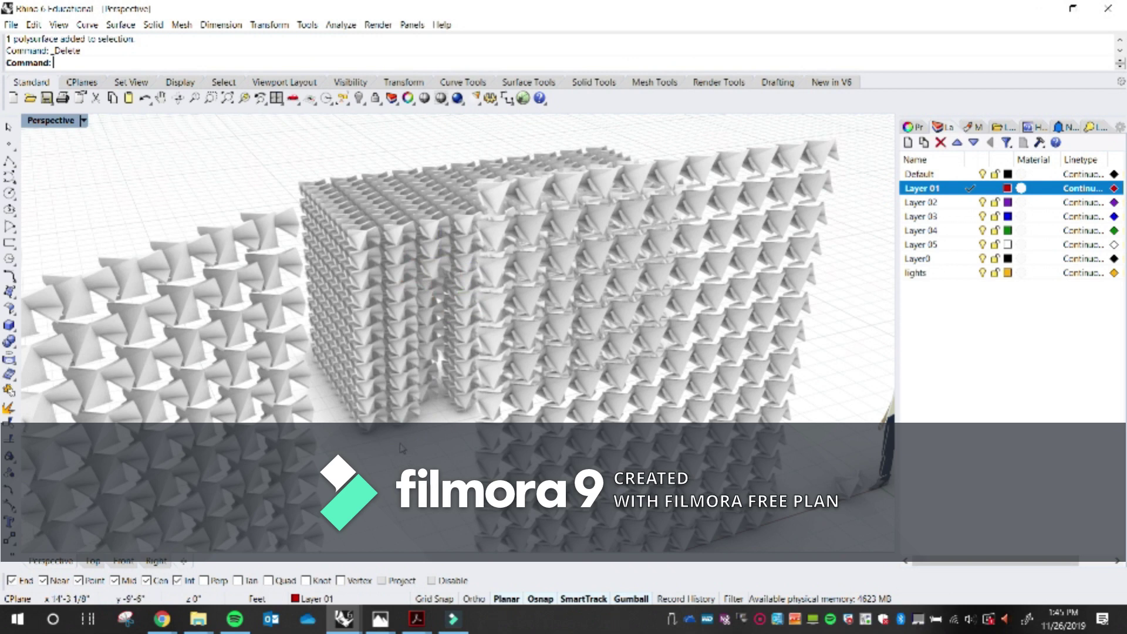
left_click_drag(477, 267, 475, 269)
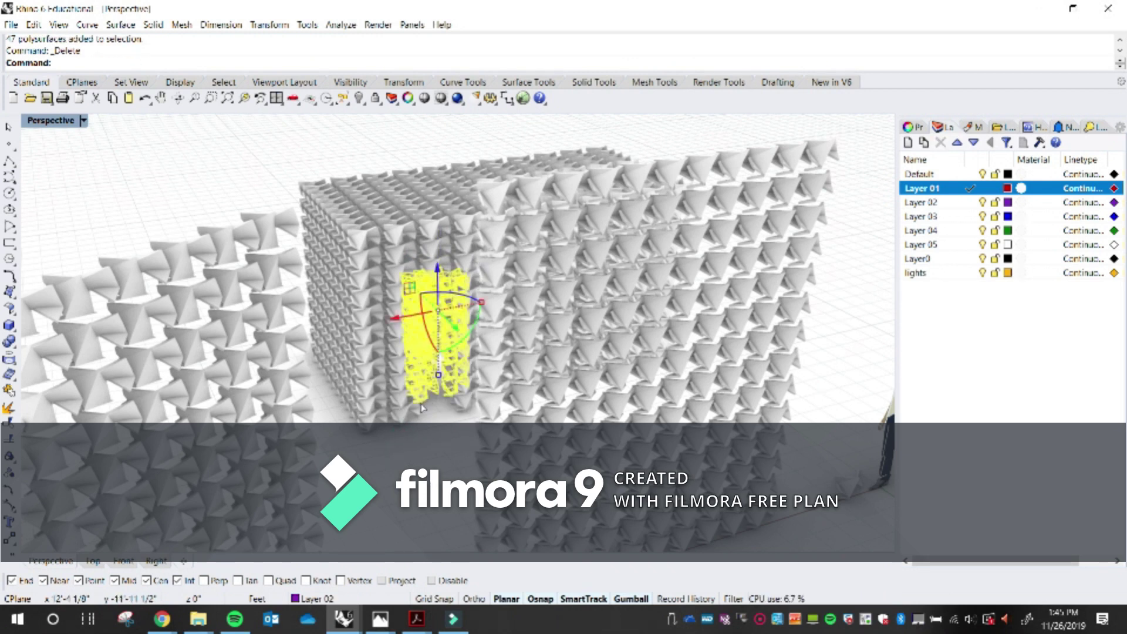
scroll(422, 407, "down", 10)
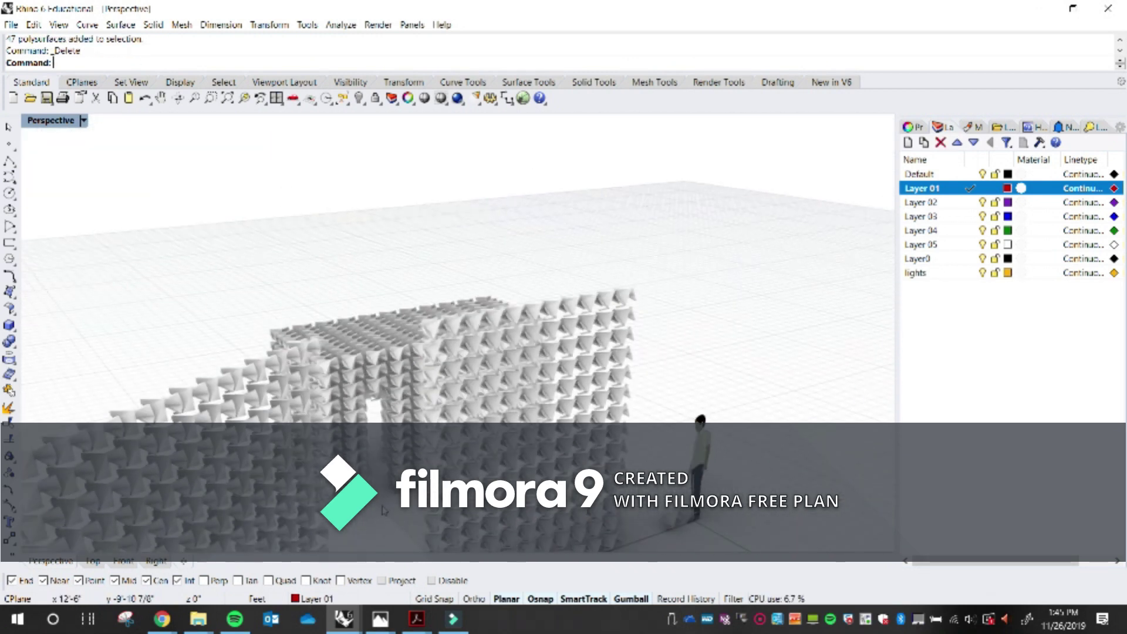
- Enlarge the doorway in the block by deleting more modules beside and above it, leaving a band across the top
scroll(383, 510, "up", 5)
scroll(386, 508, "up", 5)
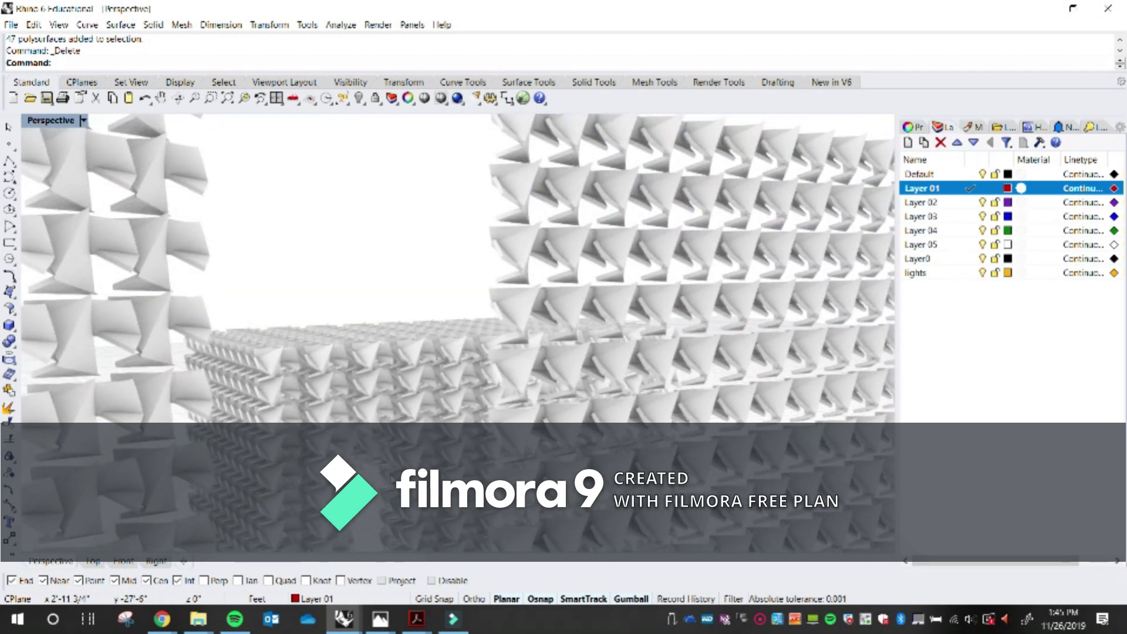
right_click_drag(414, 428, 423, 112, "shift")
right_click_drag(421, 458, 433, 251, "shift")
left_click_drag(489, 279, 482, 221)
key("Delete")
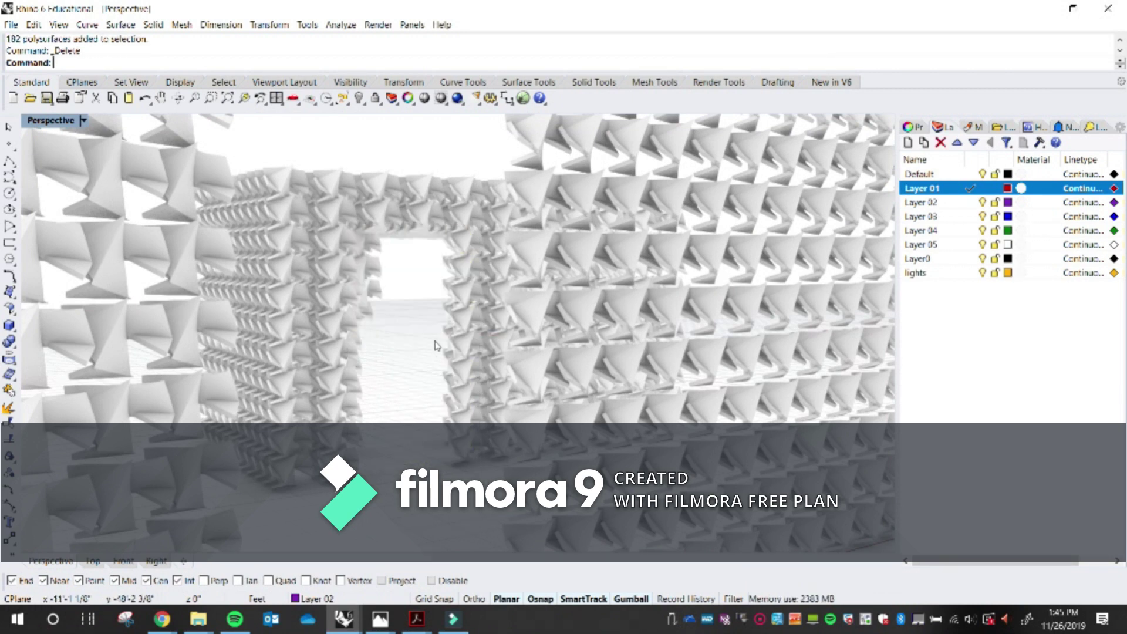
left_click_drag(379, 360, 380, 362)
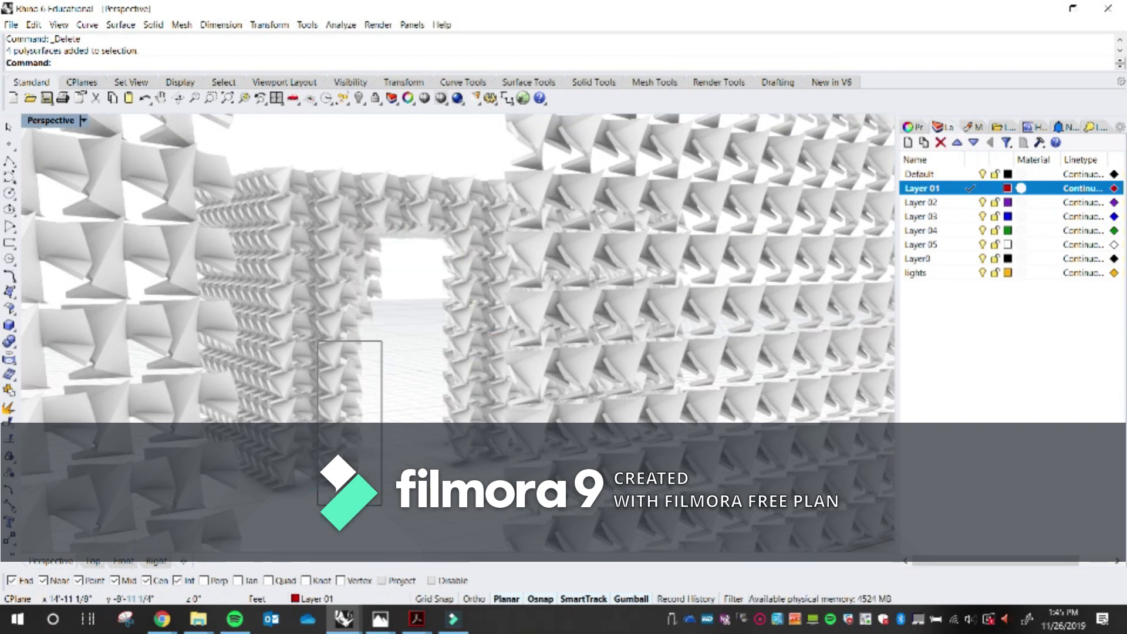
key("Delete")
- Widen the passage by deleting the lower modules of the pillar beside it, keeping the upper ones hanging
scroll(385, 428, "up", 2)
right_click_drag(385, 427, 278, 476)
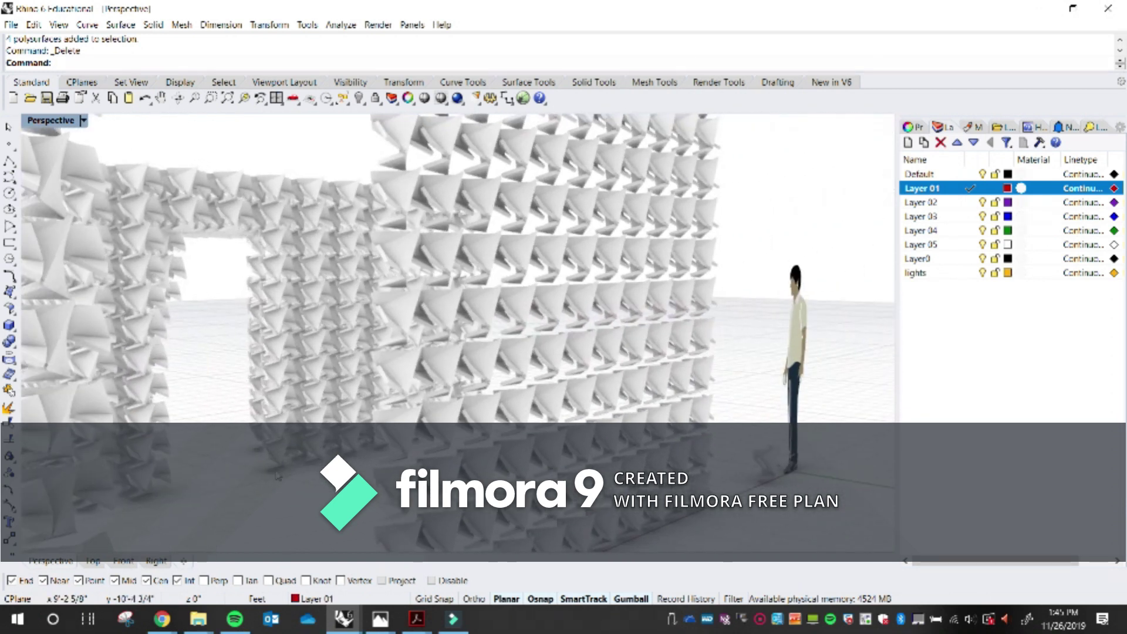
left_click_drag(350, 281, 350, 280)
key("Delete")
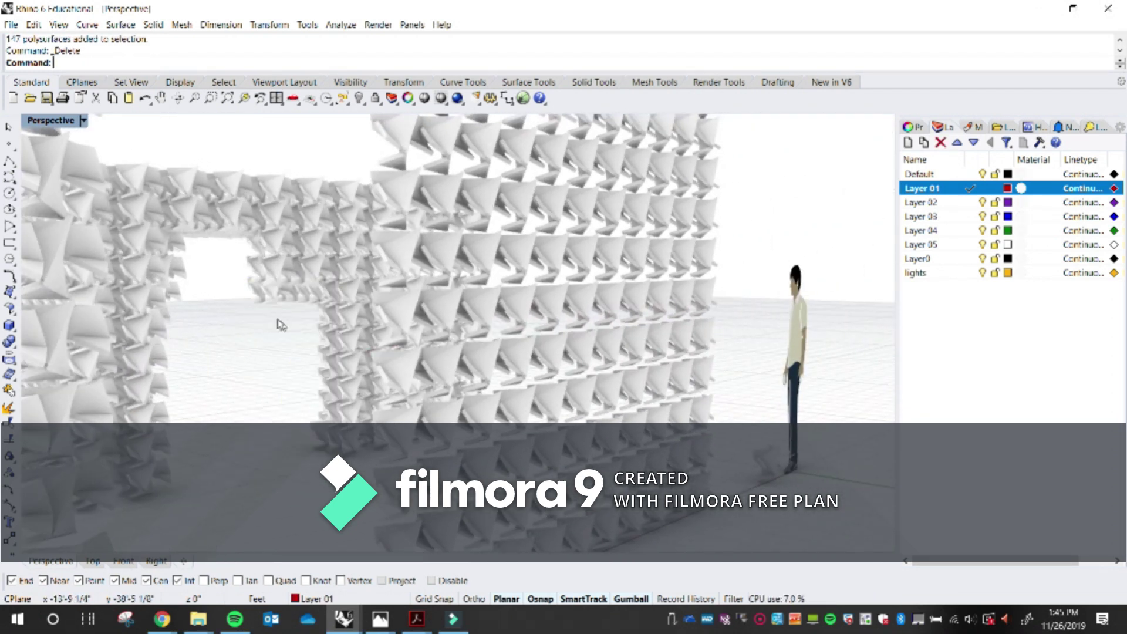
- Clear the module selection and delete a cluster of modules beside the opening on the block's side facing away from the walls
right_click(244, 101)
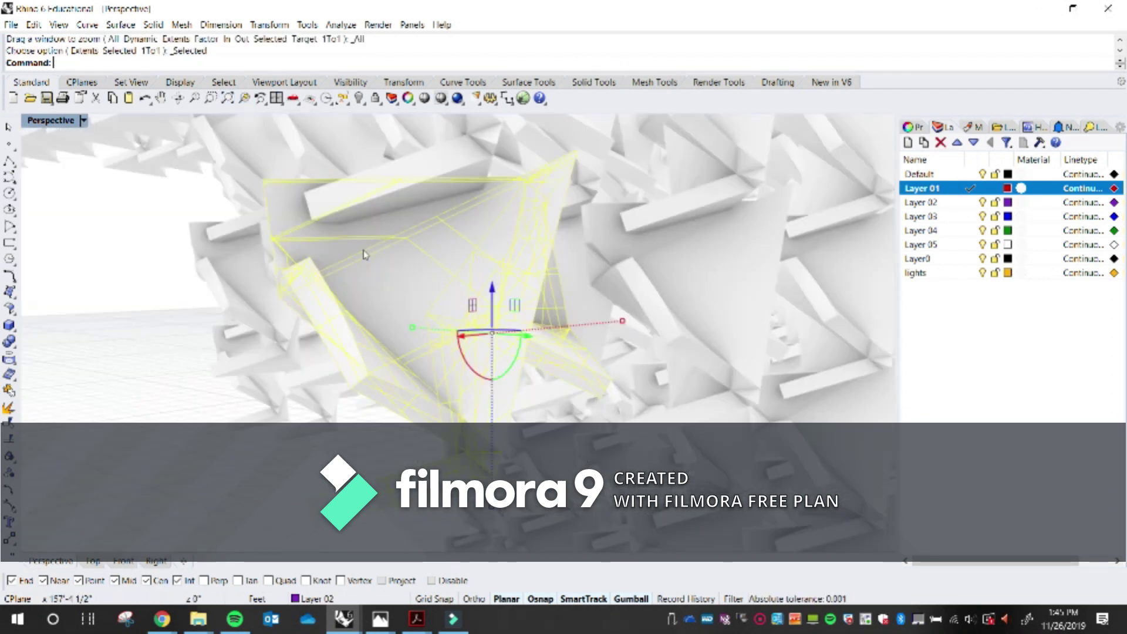
right_click_drag(345, 427, 556, 396)
scroll(529, 383, "down", 15)
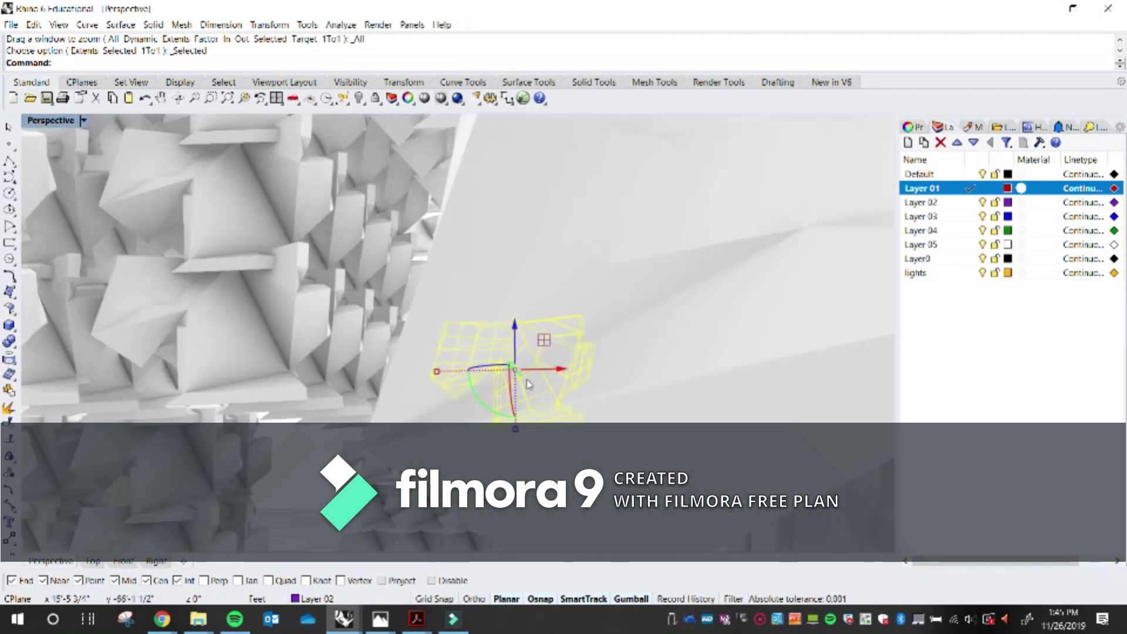
scroll(516, 382, "down", 15)
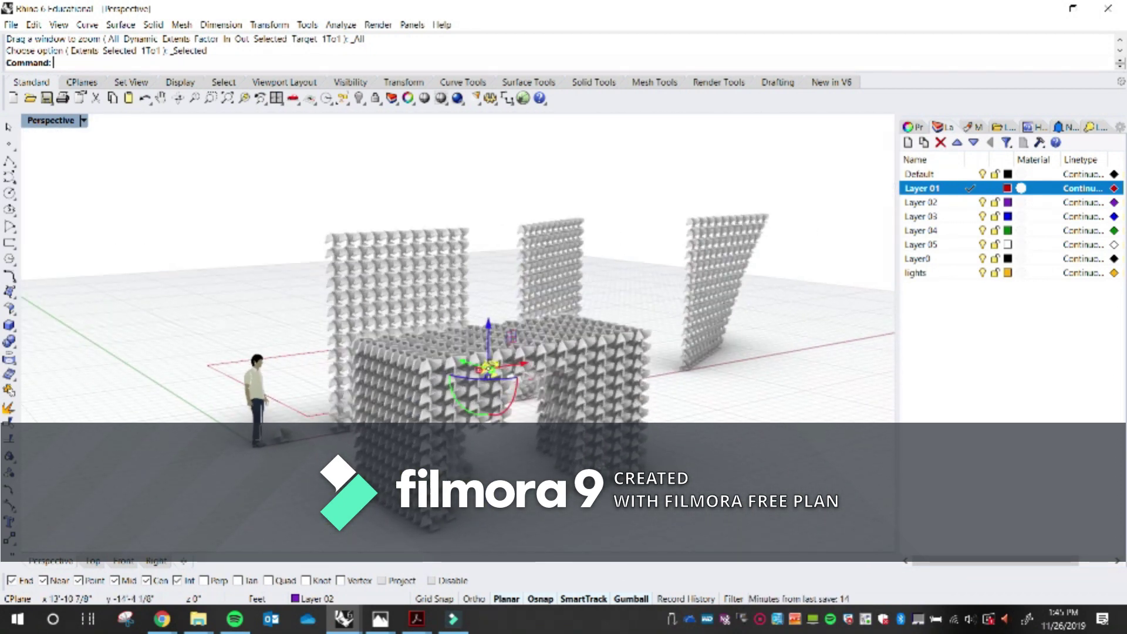
key("Escape")
scroll(516, 382, "up", 10)
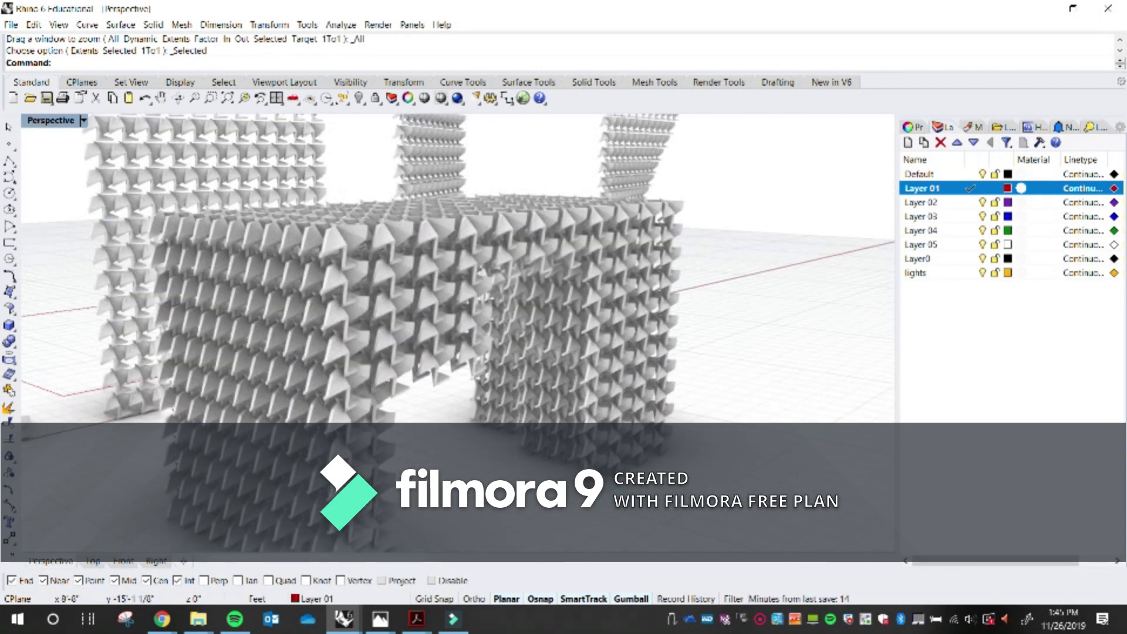
left_click(575, 309)
key("Delete")
- Cut a further opening near the block's far end by deleting columns of modules below the top rows
scroll(531, 418, "down", 10)
right_click_drag(531, 418, 311, 514)
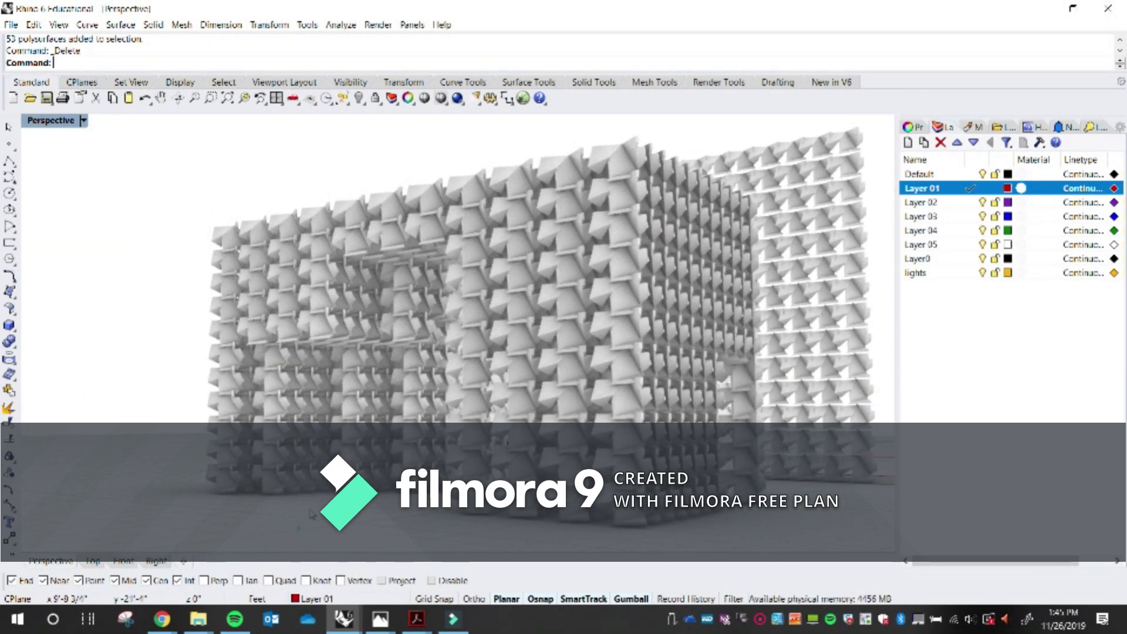
left_click(365, 312)
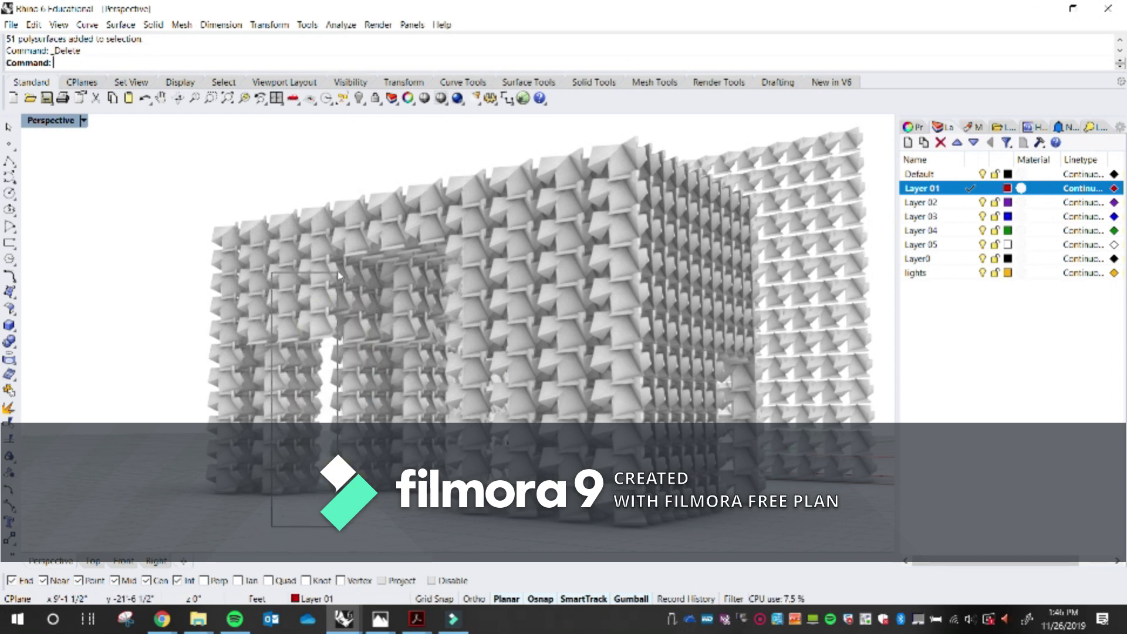
left_click_drag(349, 242, 354, 236)
key("Delete")
- Delete another group of modules along the edge of the tall opening in the block's adjacent side
right_click_drag(322, 378, 669, 403)
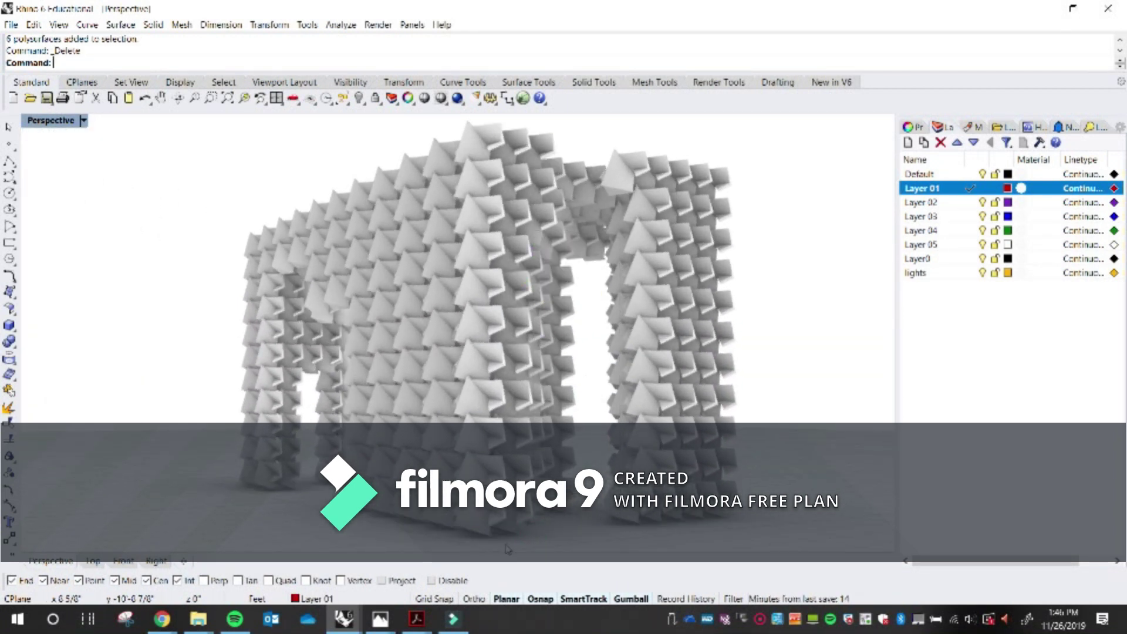
left_click_drag(589, 365, 610, 290)
key("Delete")
right_click_drag(596, 354, 513, 418)
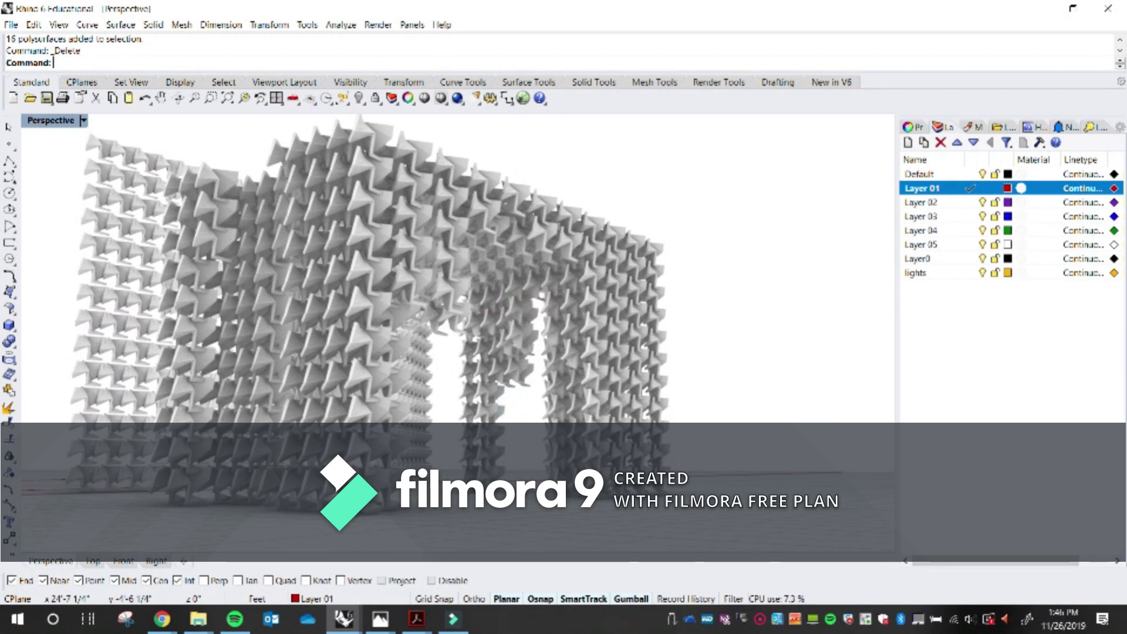
- Try to delete the lower modules of an inner pillar of the block, selecting them from a low viewpoint
left_click_drag(659, 375, 708, 420)
right_click_drag(712, 423, 588, 468)
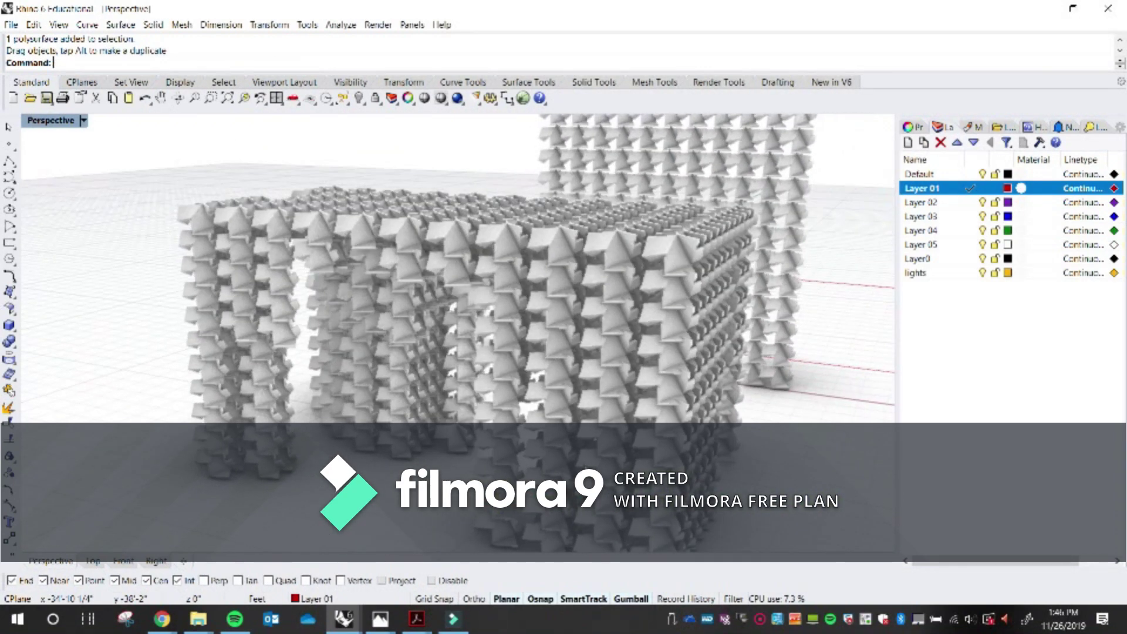
right_click_drag(539, 378, 420, 528)
scroll(430, 464, "up", 3)
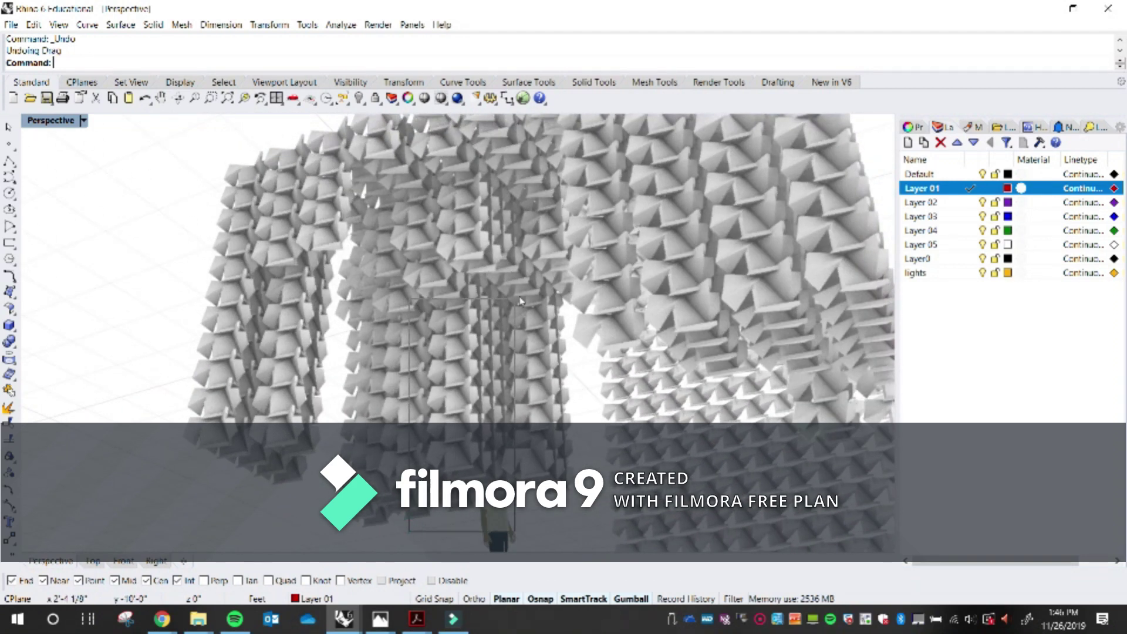
left_click_drag(519, 301, 524, 297)
key("Delete")
right_click_drag(520, 310, 356, 391)
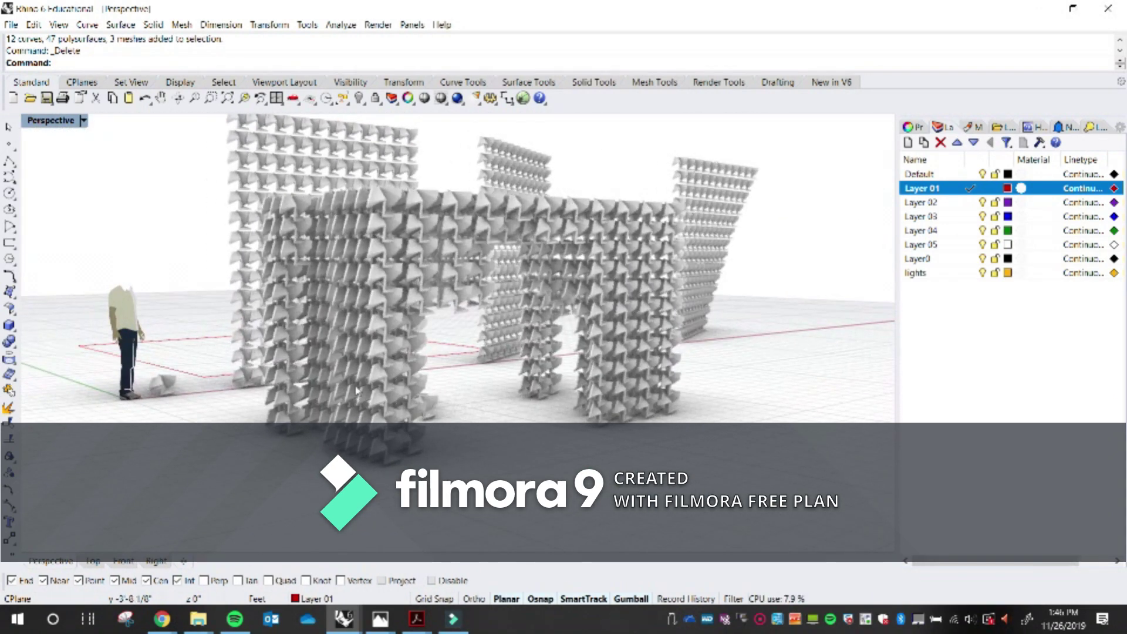
- Undo the last deletion to restore the head of the human figure
right_click_drag(107, 322, 238, 314, "shift")
scroll(259, 306, "up", 7)
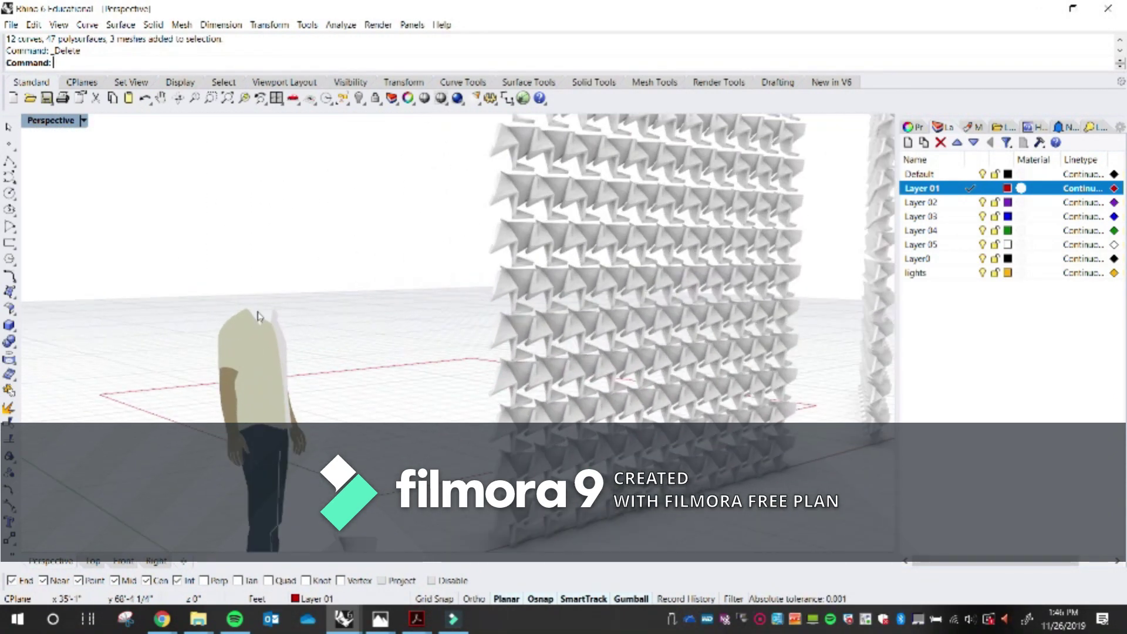
scroll(248, 295, "down", 3)
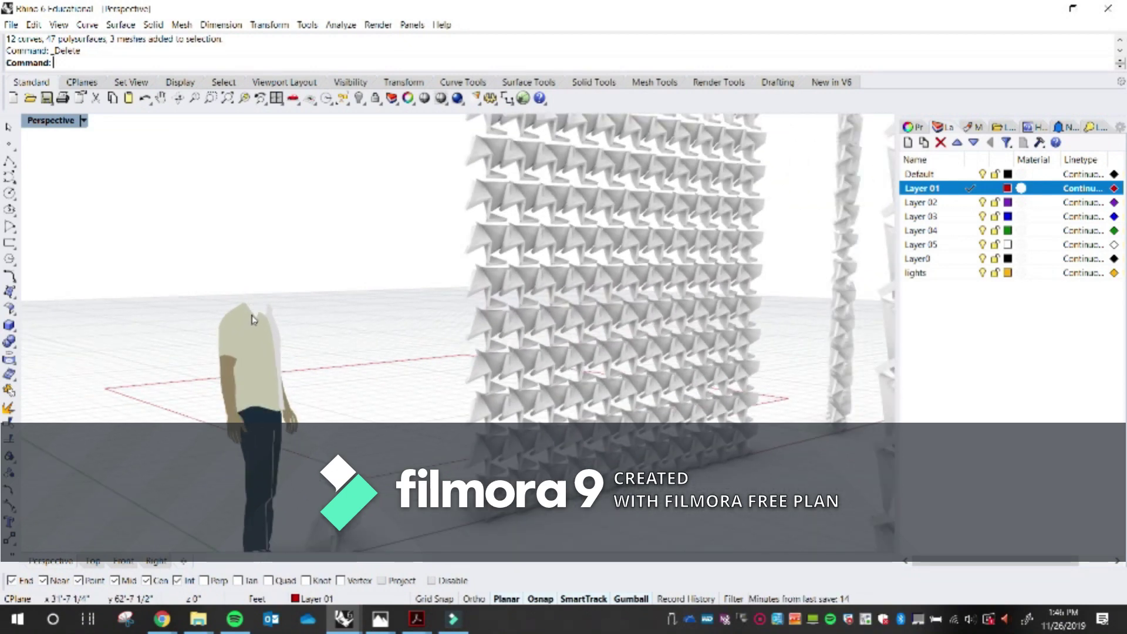
key("ctrl+z")
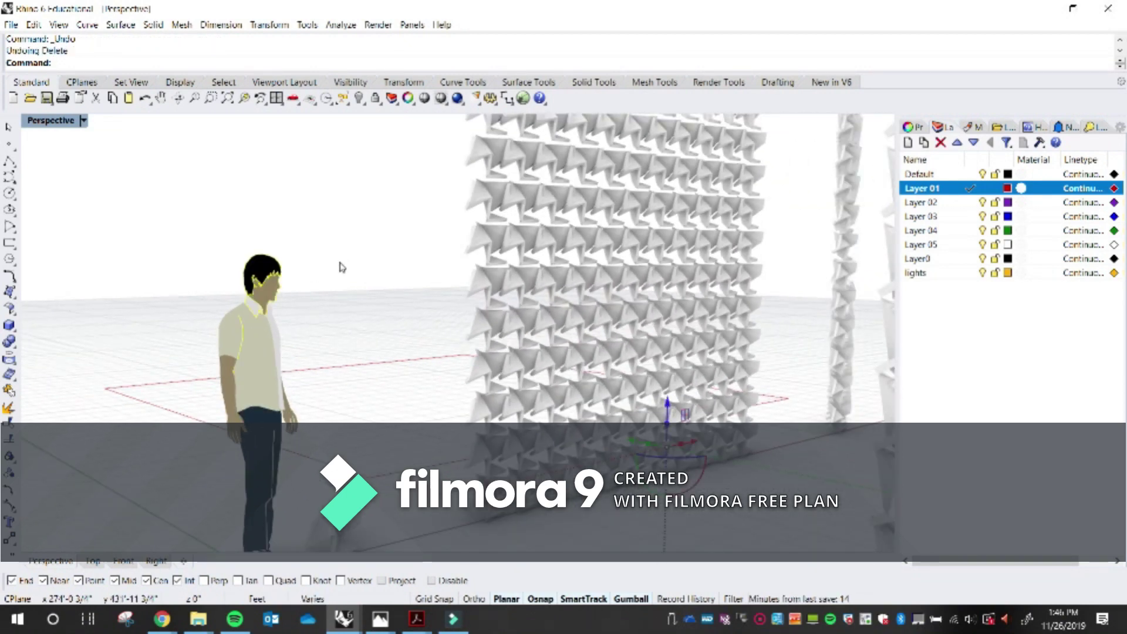
key("ctrl+y")
key("ctrl+z")
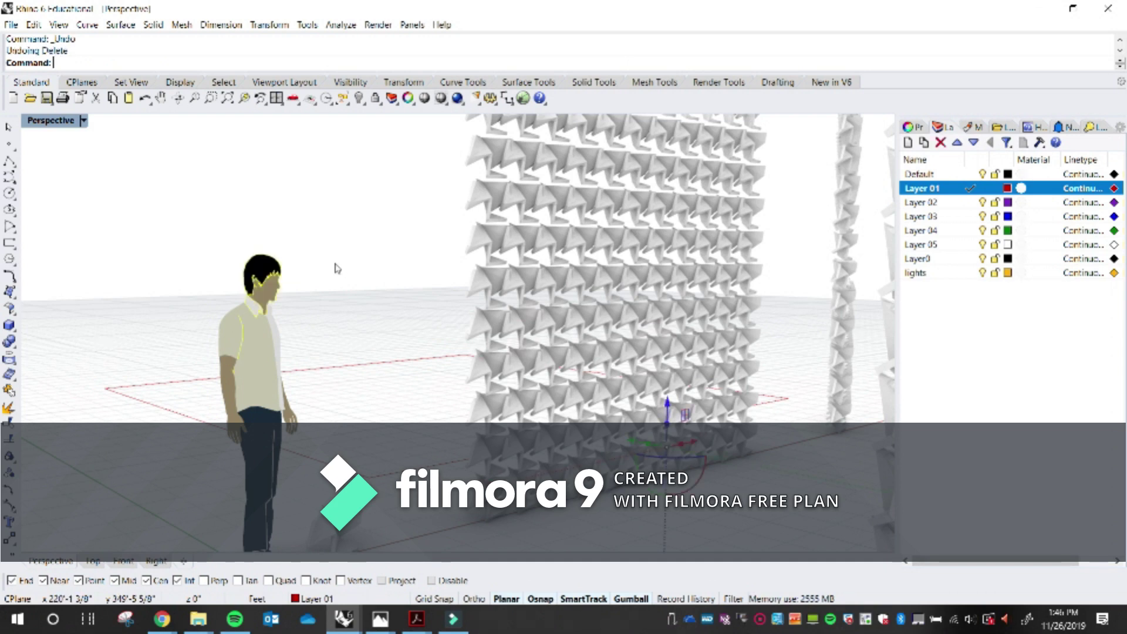
- Copy one module from the block's lower corner about 34'-8" away in the positive X direction
scroll(271, 279, "down", 9)
right_click_drag(581, 345, 121, 440, "shift")
left_click(121, 439)
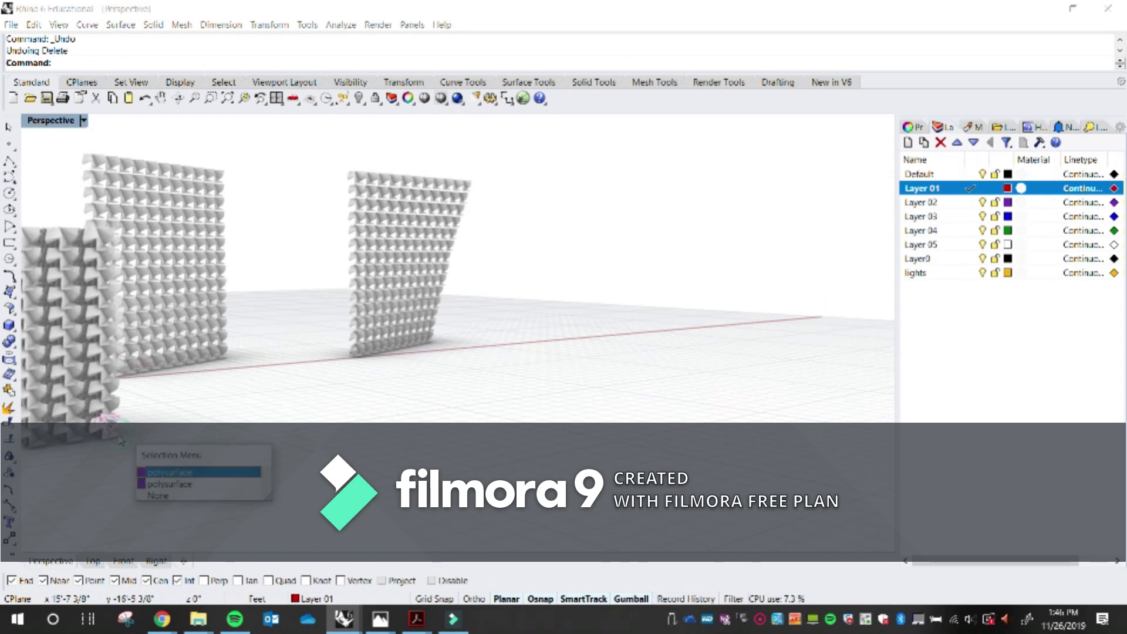
left_click(161, 471)
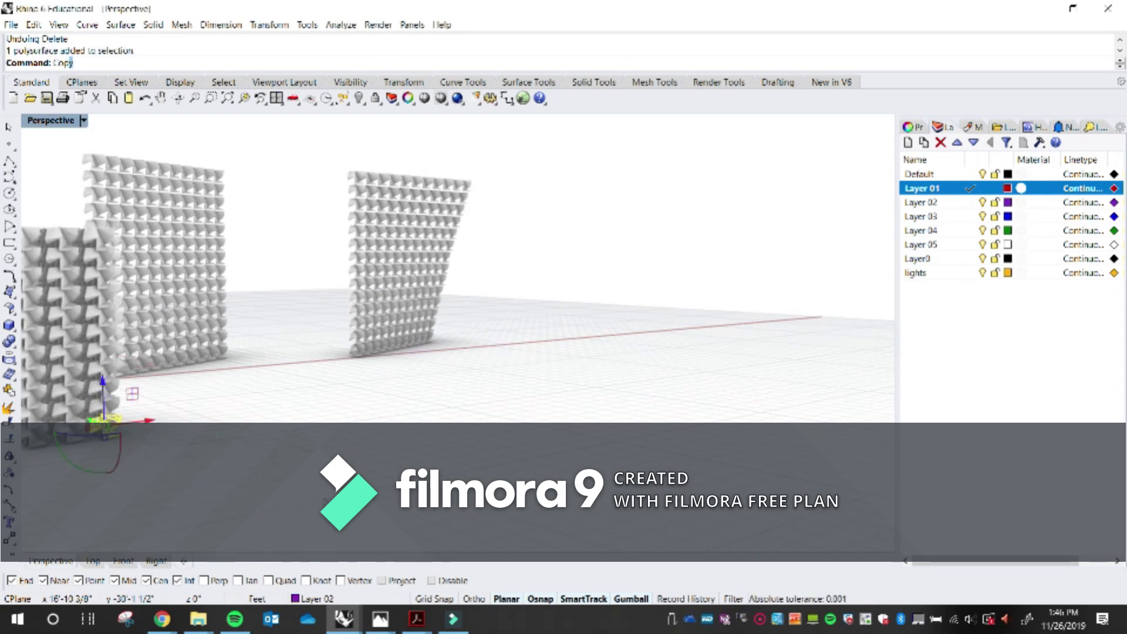
key("Return")
left_click(163, 478)
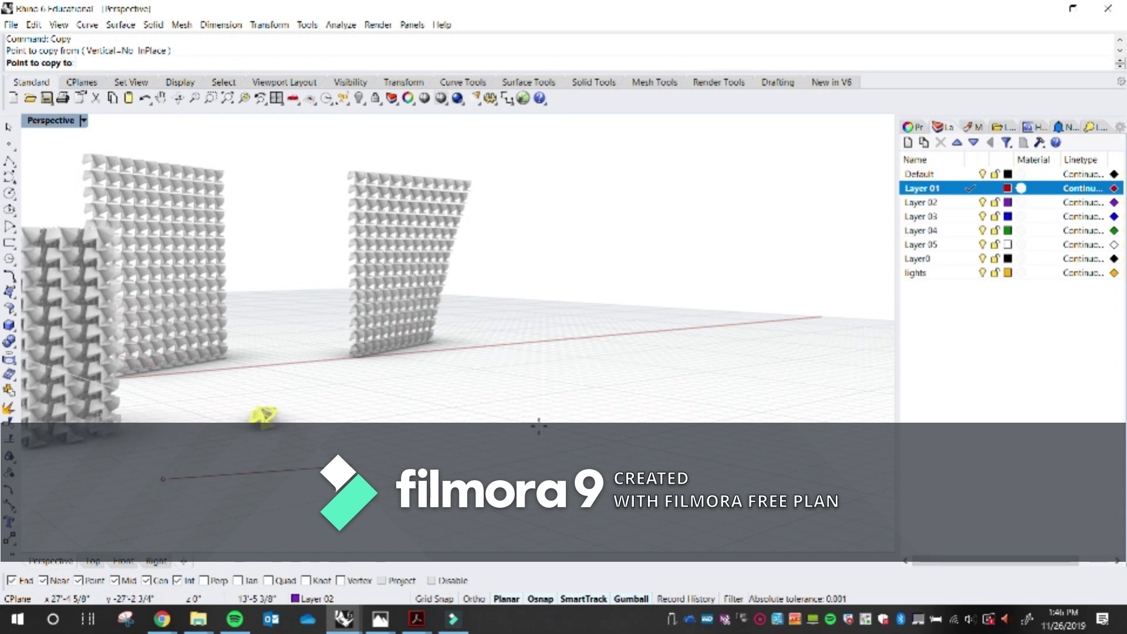
left_click(712, 374)
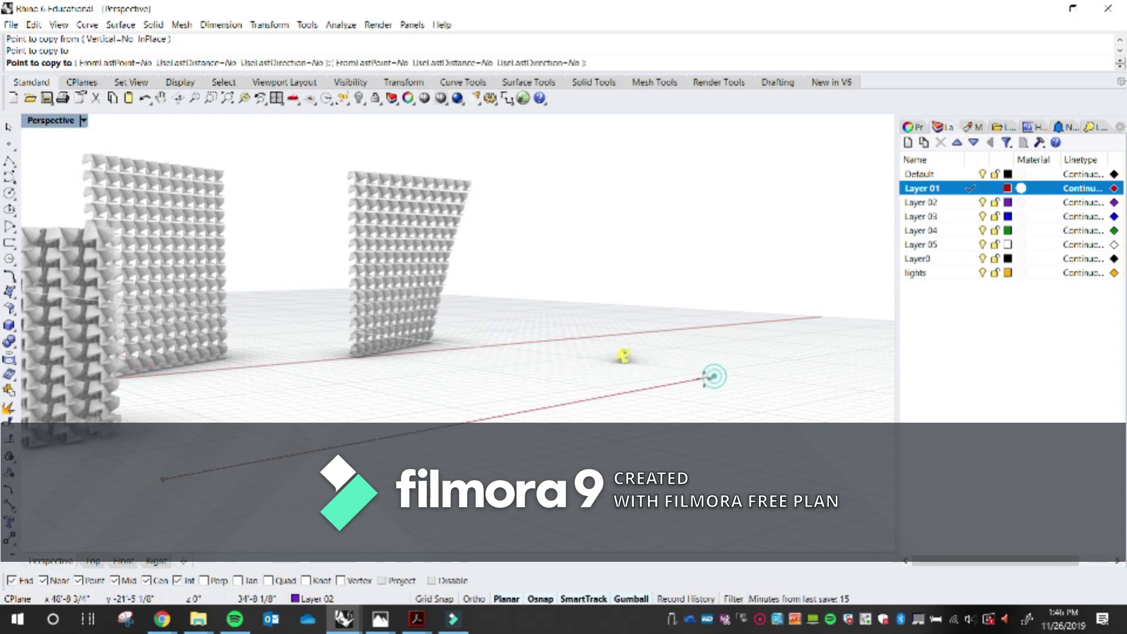
right_click_drag(697, 364, 269, 498, "shift")
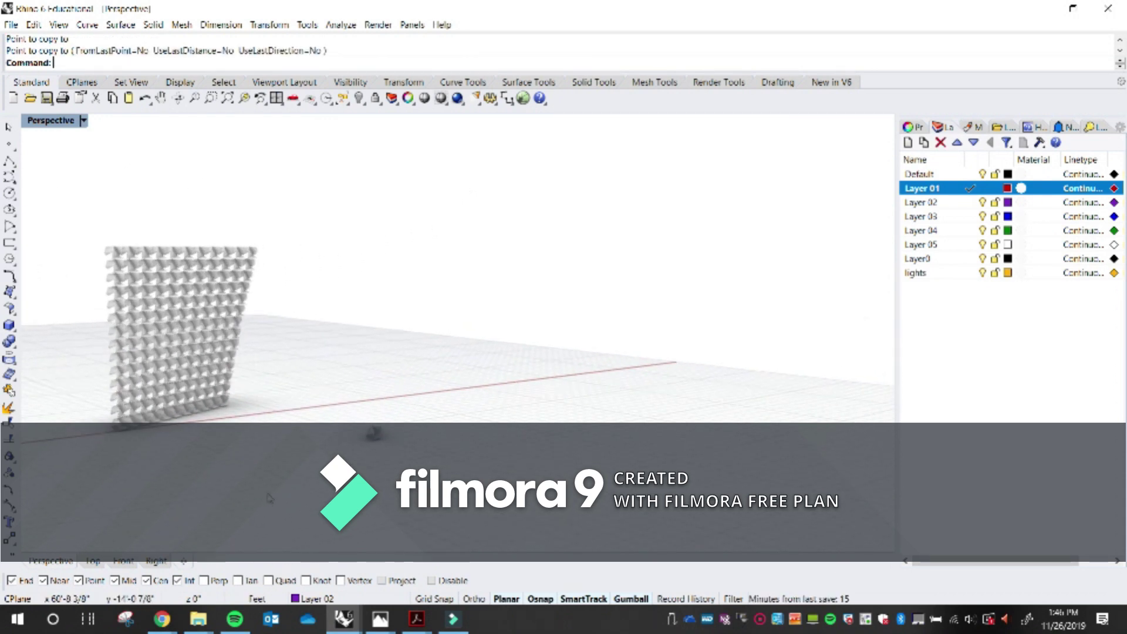
- Switch to the other Rhino window with the purple modules and examine its curved module arrays, red surfaces and profile curves
left_click(344, 619)
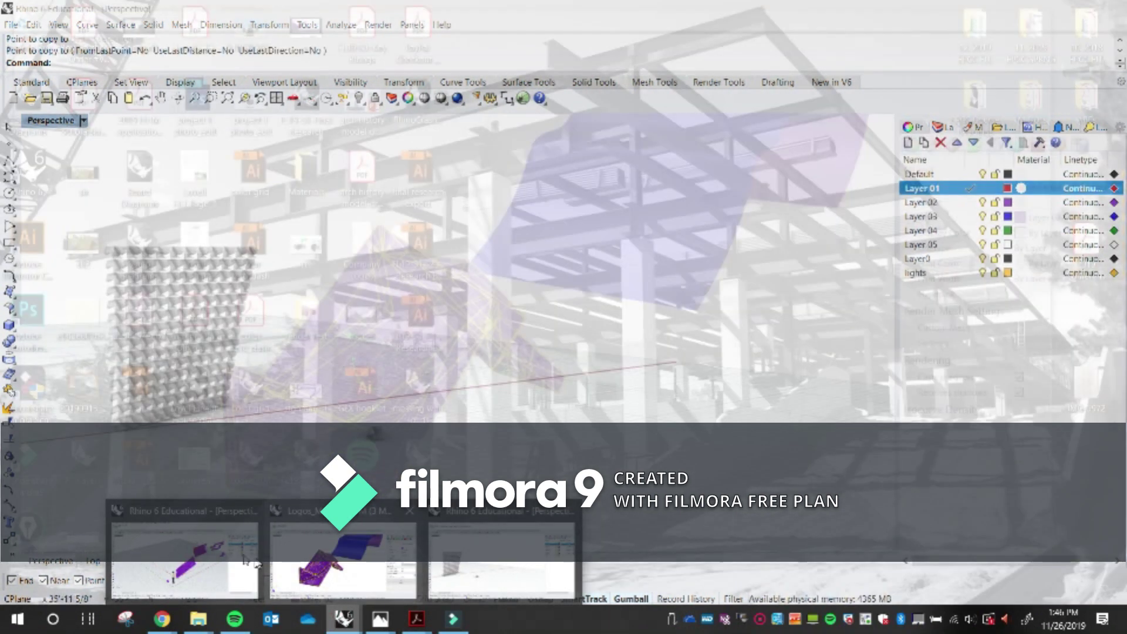
left_click(245, 561)
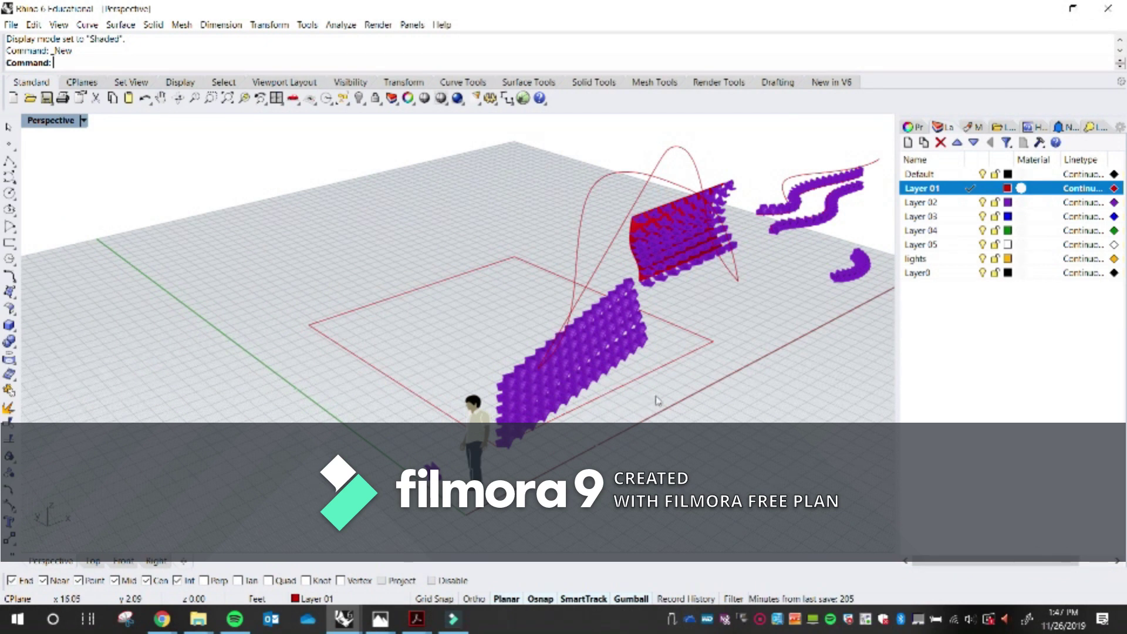
scroll(658, 400, "down", 5)
scroll(456, 327, "up", 5)
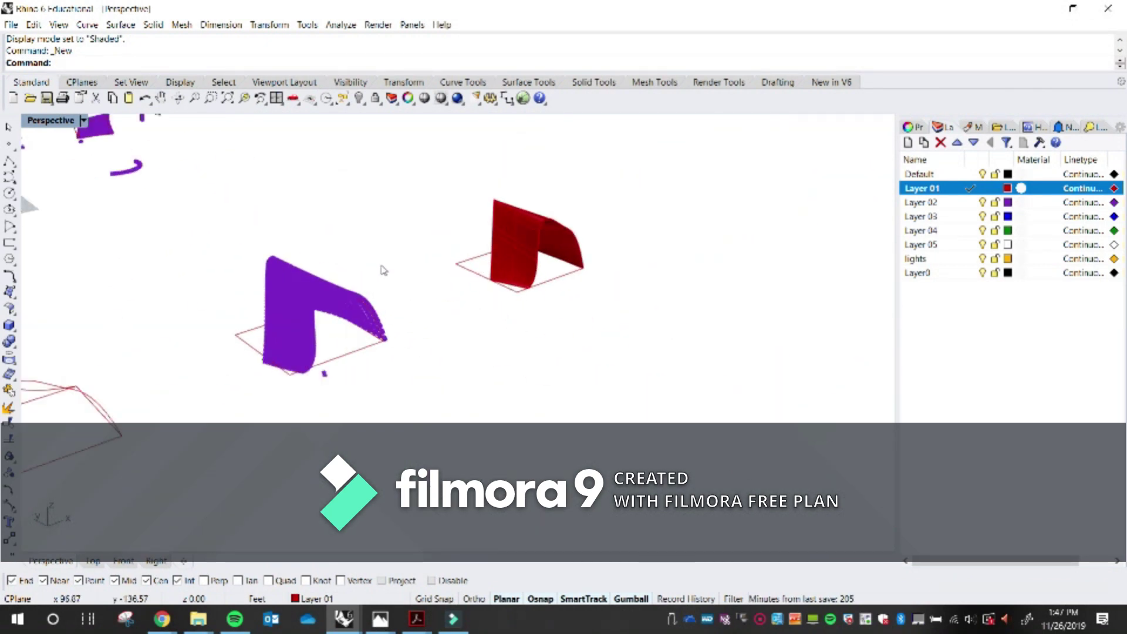
right_click_drag(378, 332, 434, 337, "shift")
scroll(264, 415, "up", 5)
scroll(295, 403, "down", 5)
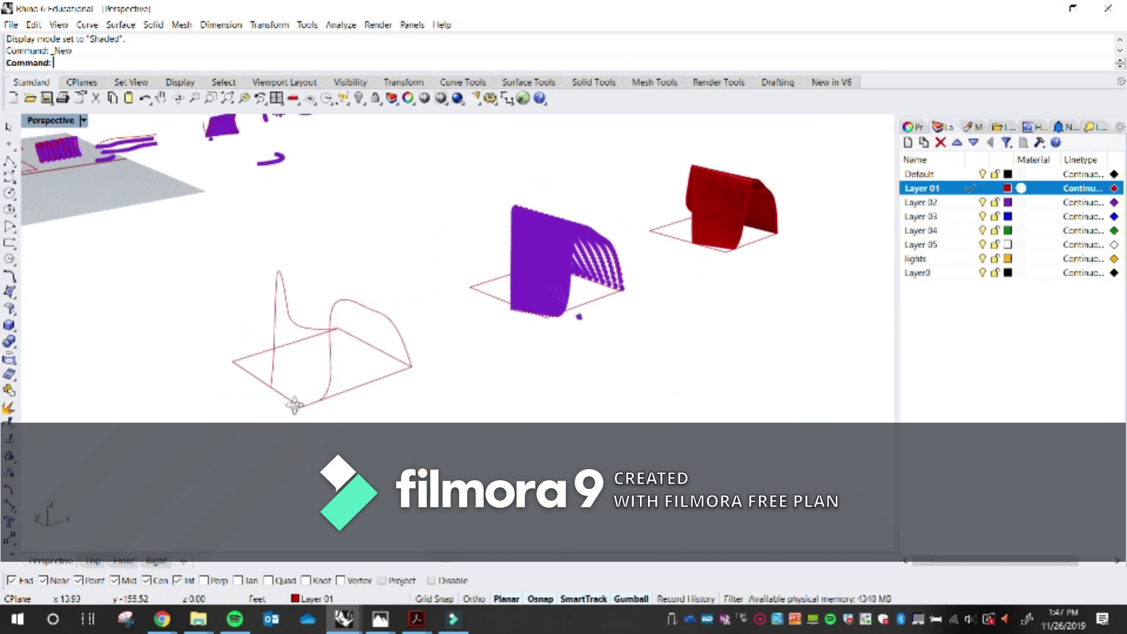
- Loft the two curved profiles standing on the square footprint outline, using the Loose style
right_click_drag(294, 403, 371, 316, "shift")
left_click_drag(416, 392, 416, 393)
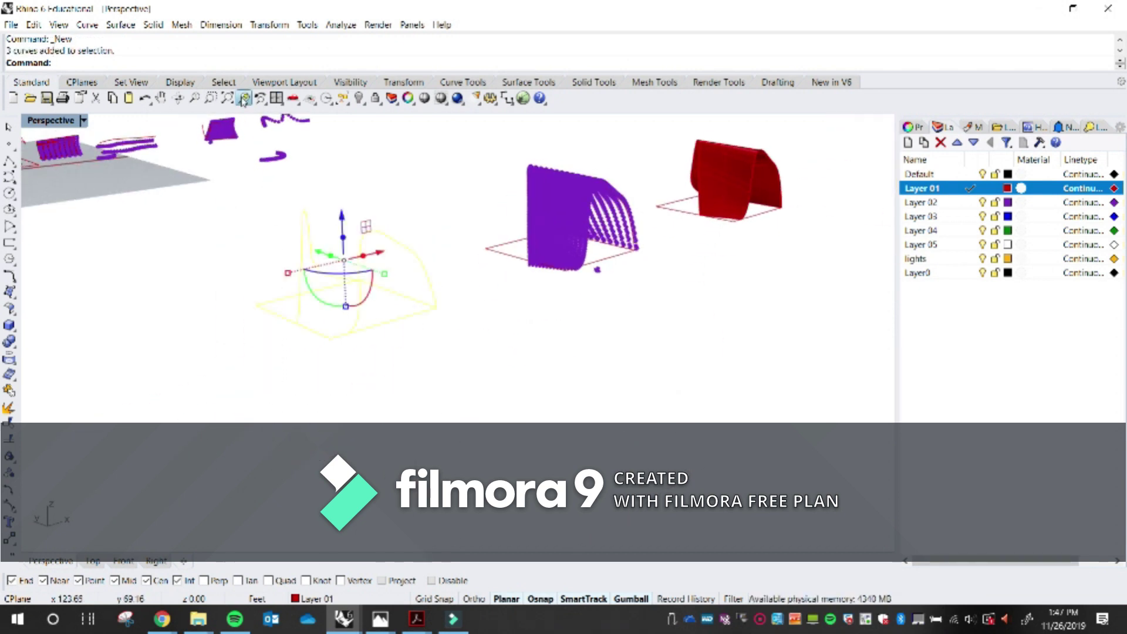
left_click(243, 99)
left_click(428, 202)
right_click_drag(468, 259, 526, 368)
type("loft")
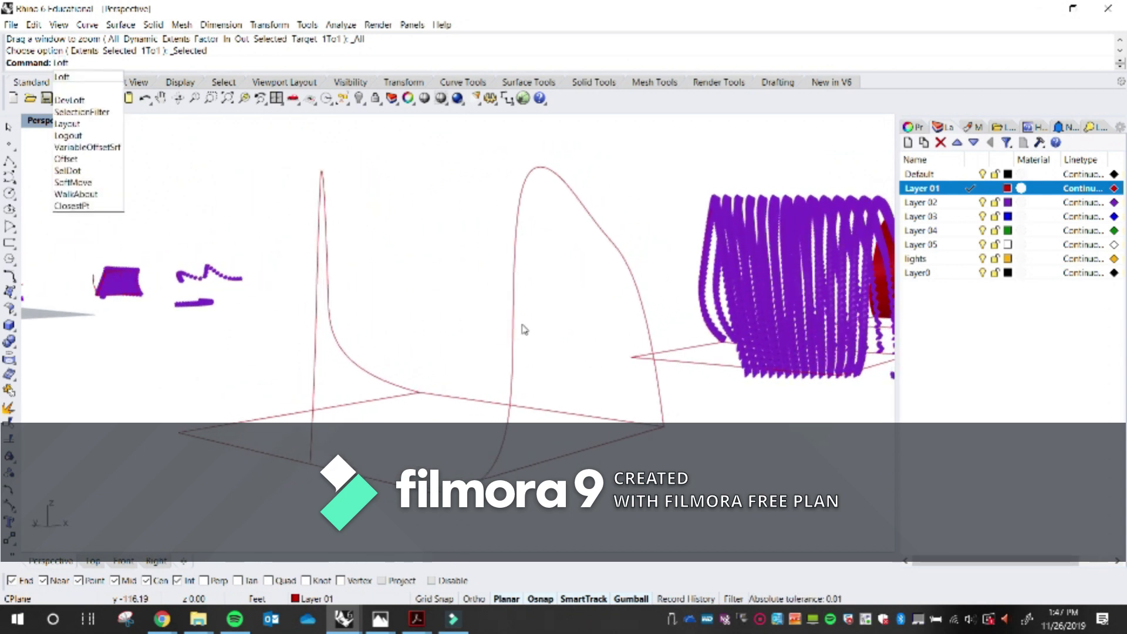
key("Return")
left_click(511, 314)
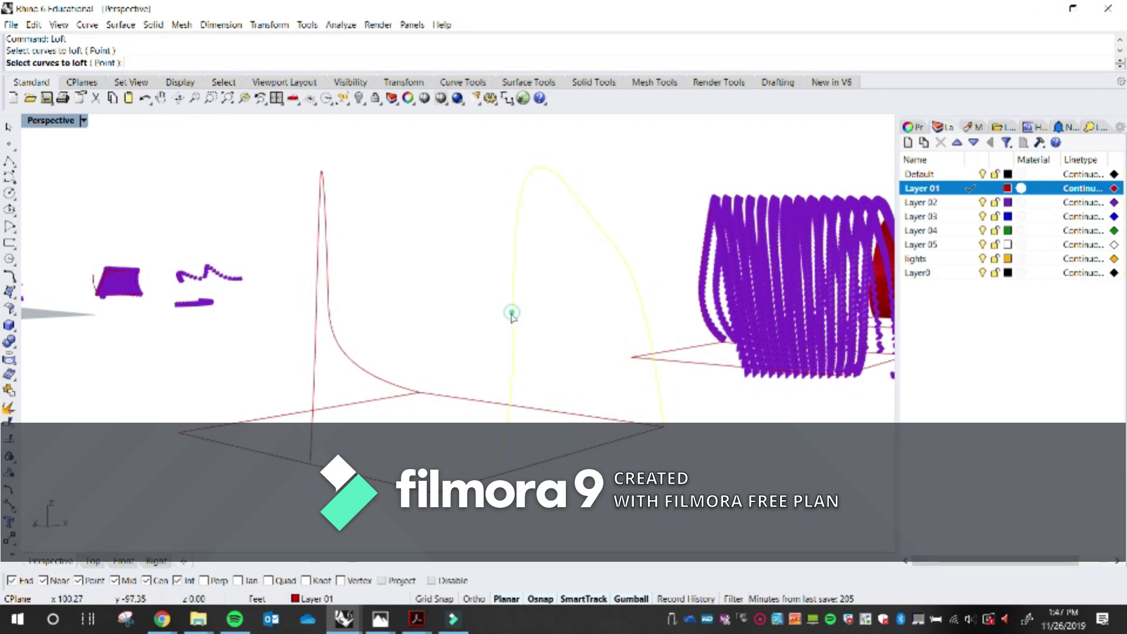
left_click(311, 340)
key("Return")
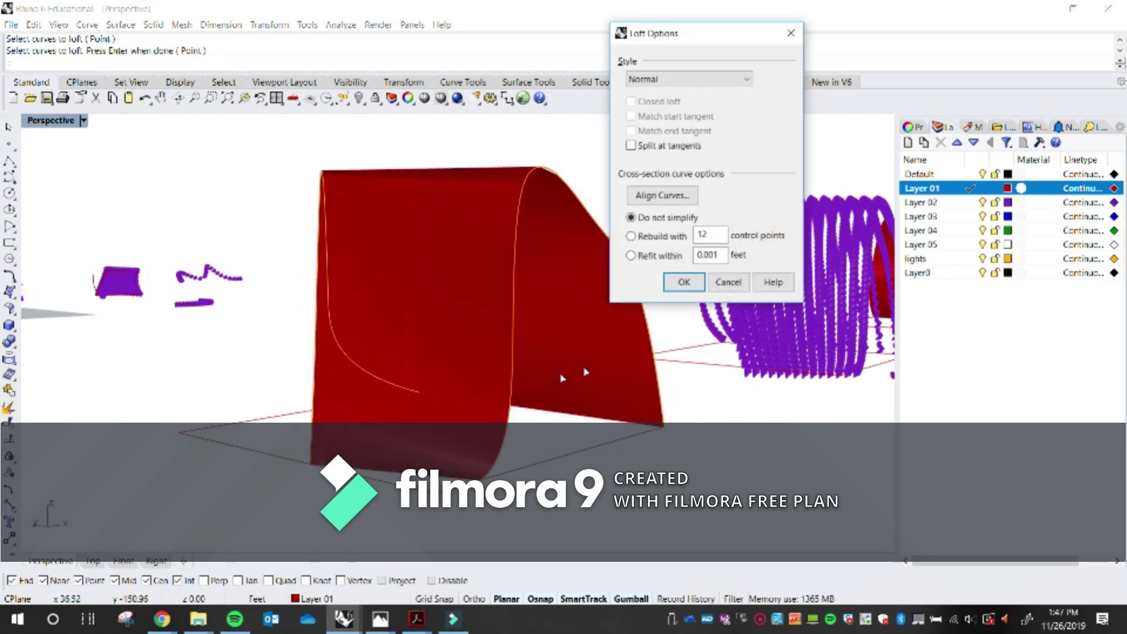
left_click(693, 80)
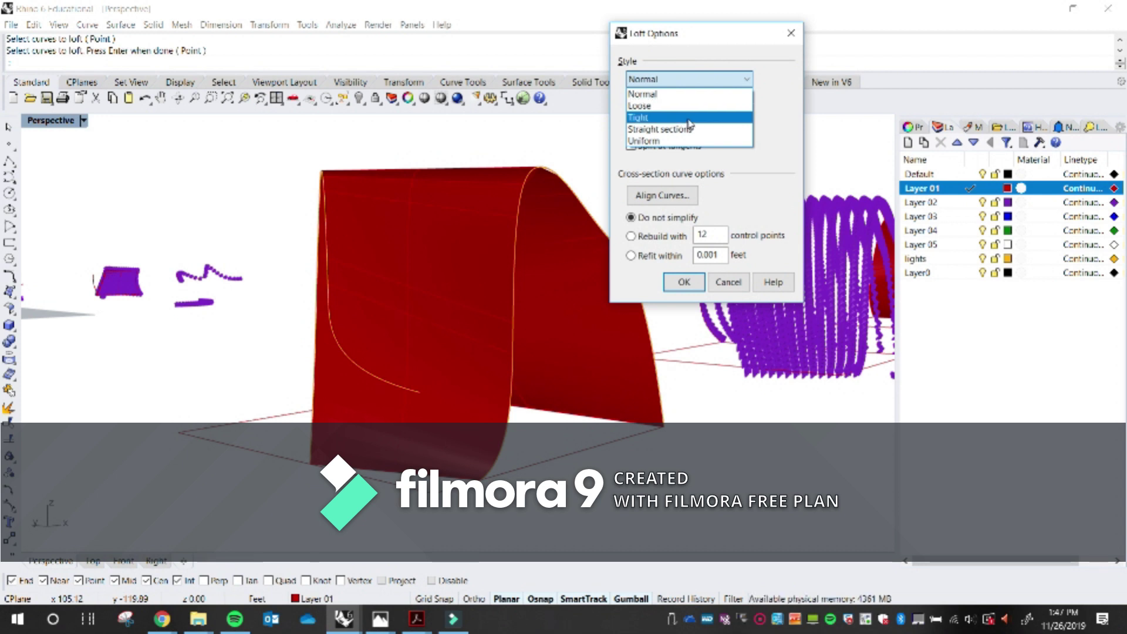
left_click(684, 105)
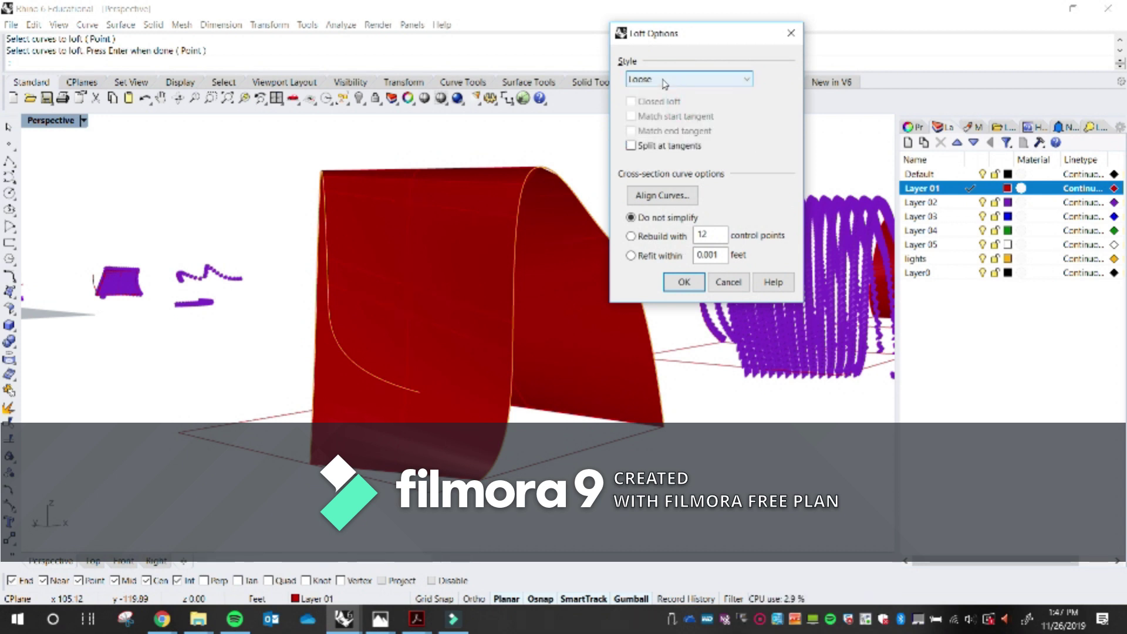
left_click(684, 282)
right_click_drag(598, 314, 787, 333)
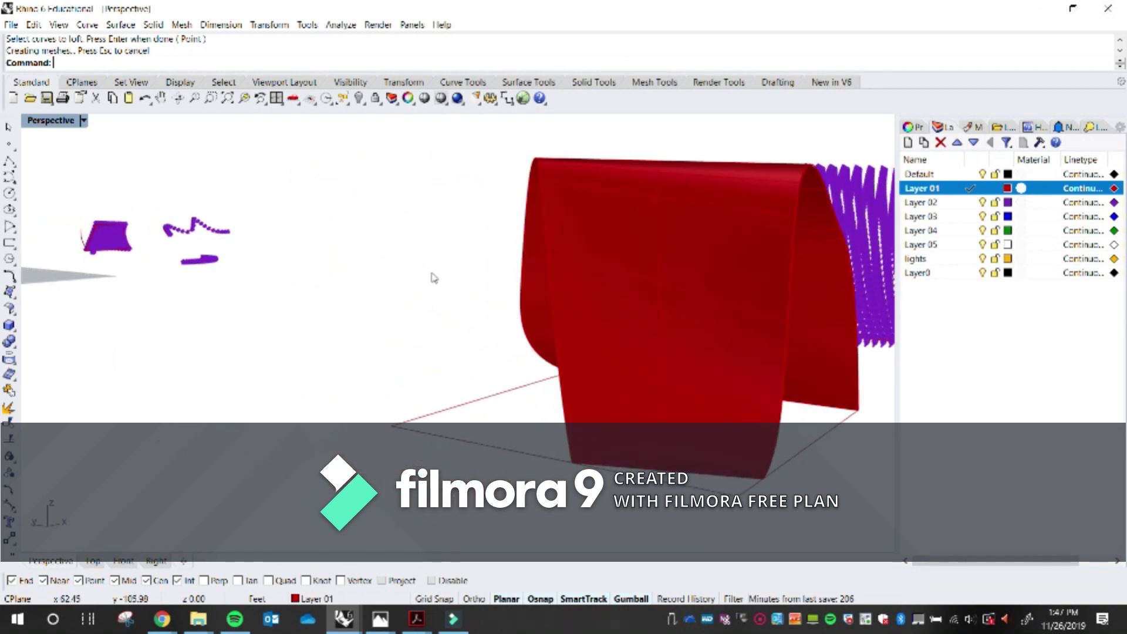
- Switch back to the Rhino window with the module walls and show its four-viewport layout
double_click(51, 121)
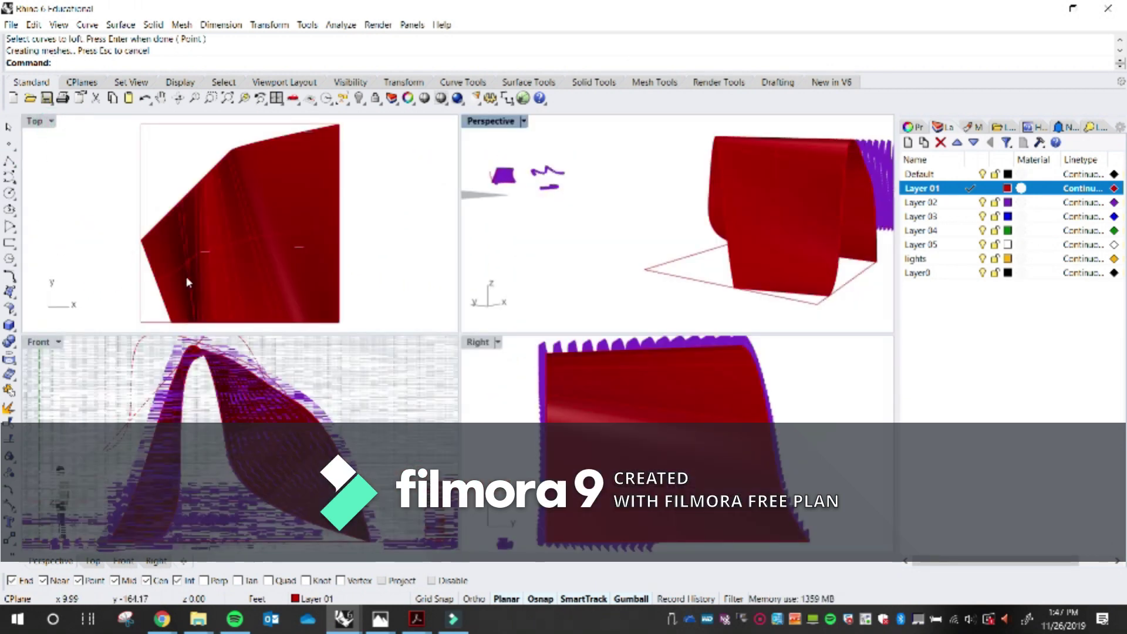
double_click(36, 122)
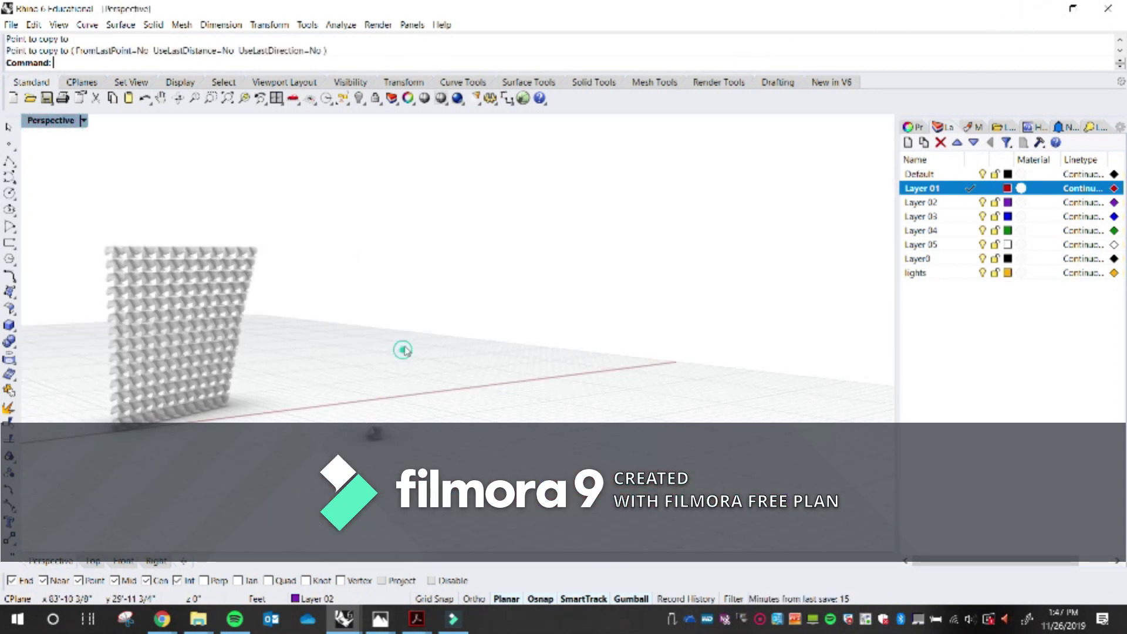
scroll(383, 368, "down", 3)
double_click(57, 121)
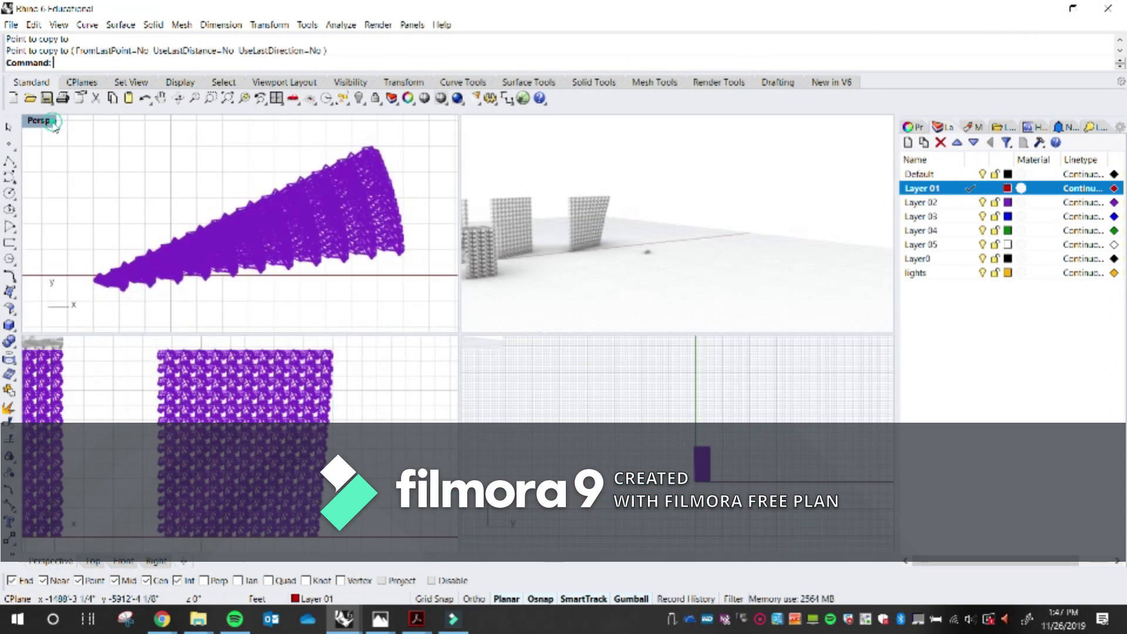
scroll(27, 393, "up", 5)
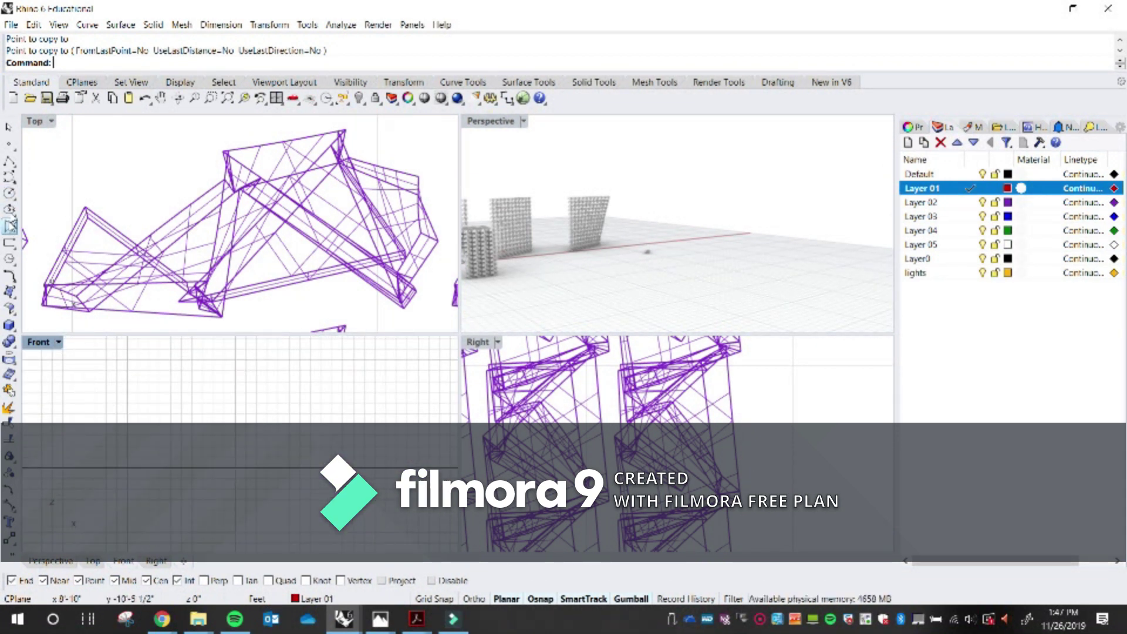
- Draw a freeform S-shaped control-point curve rising from the ground line in the Front view
left_click(10, 174)
left_click(178, 463)
left_click(211, 446)
left_click(214, 417)
scroll(215, 414, "up", 4)
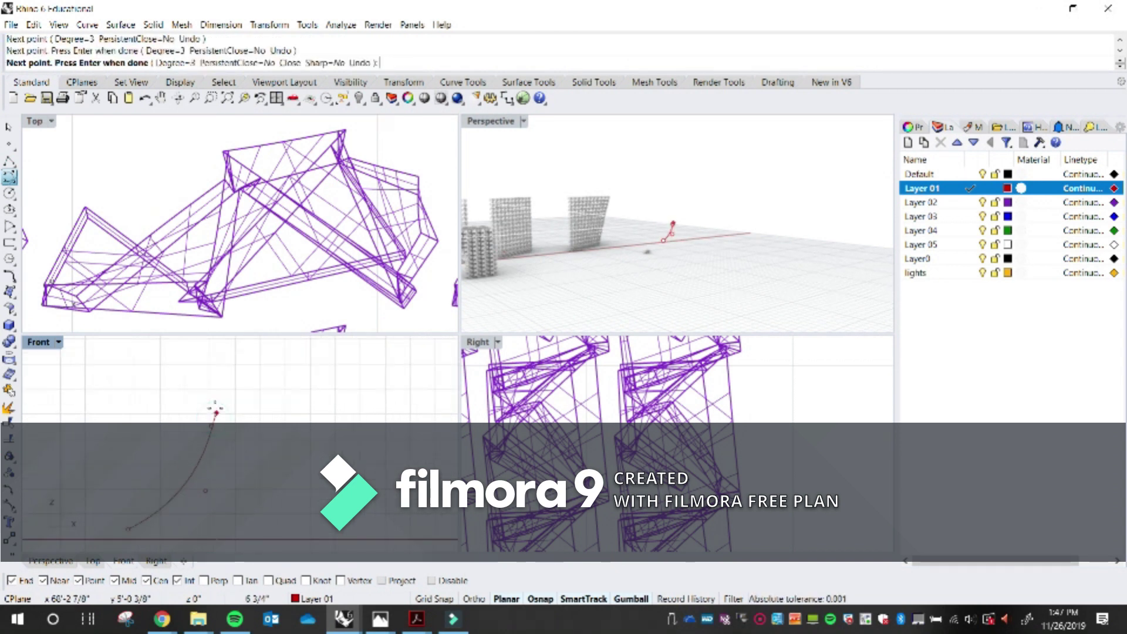
scroll(215, 406, "up", 2)
left_click(264, 365)
left_click(295, 366)
right_click_drag(314, 360, 319, 403)
left_click(336, 412)
key("Return")
- Draw a second freeform curve in the Front view, crossing the first near its upper end and descending to the ground line
key("Return")
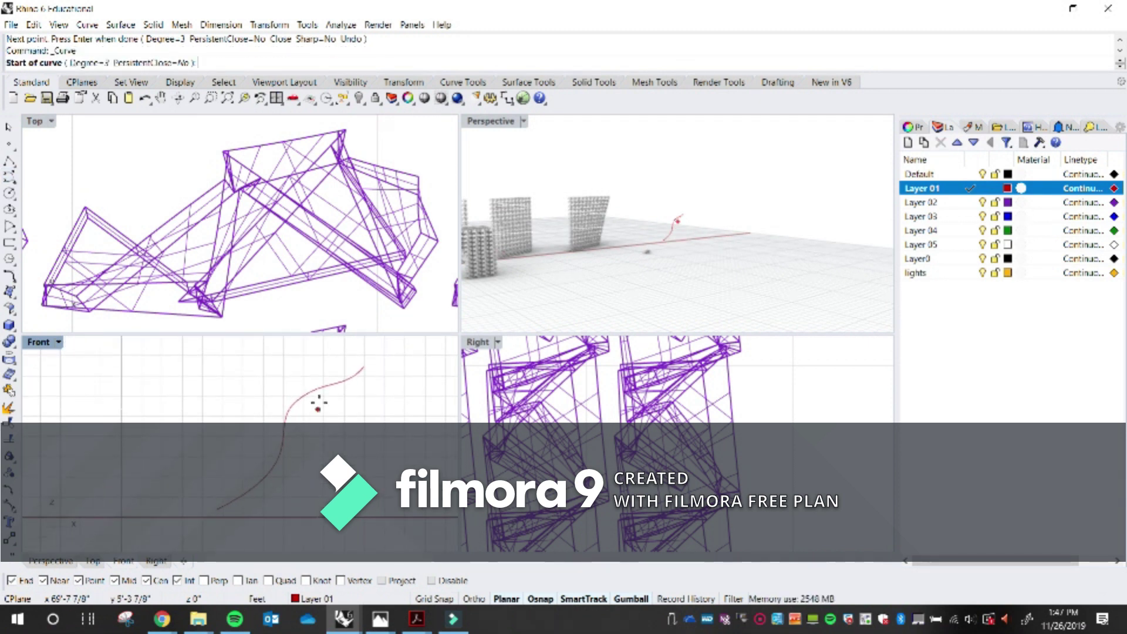
left_click(322, 356)
left_click(345, 395)
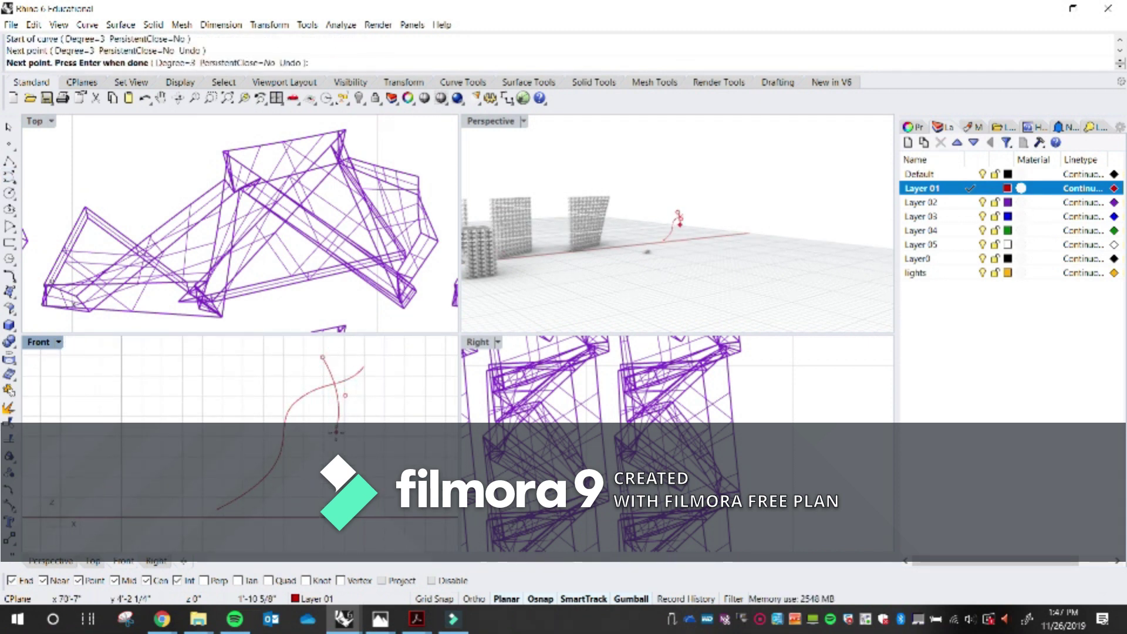
left_click(336, 438)
left_click(302, 467)
left_click(265, 495)
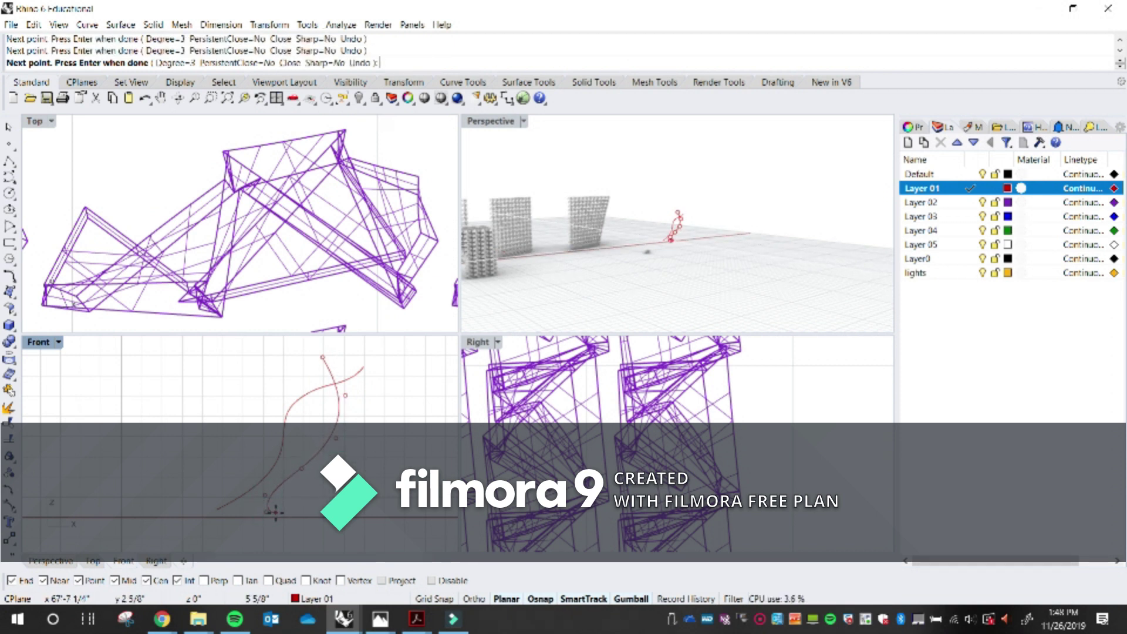
scroll(267, 512, "up", 2)
key("Return")
- Rotate both freeform curves 90 degrees in the Top view so they stand perpendicular to the X axis
scroll(276, 500, "down", 3)
scroll(282, 476, "up", 2)
left_click(286, 466)
left_click_drag(287, 465, 278, 359)
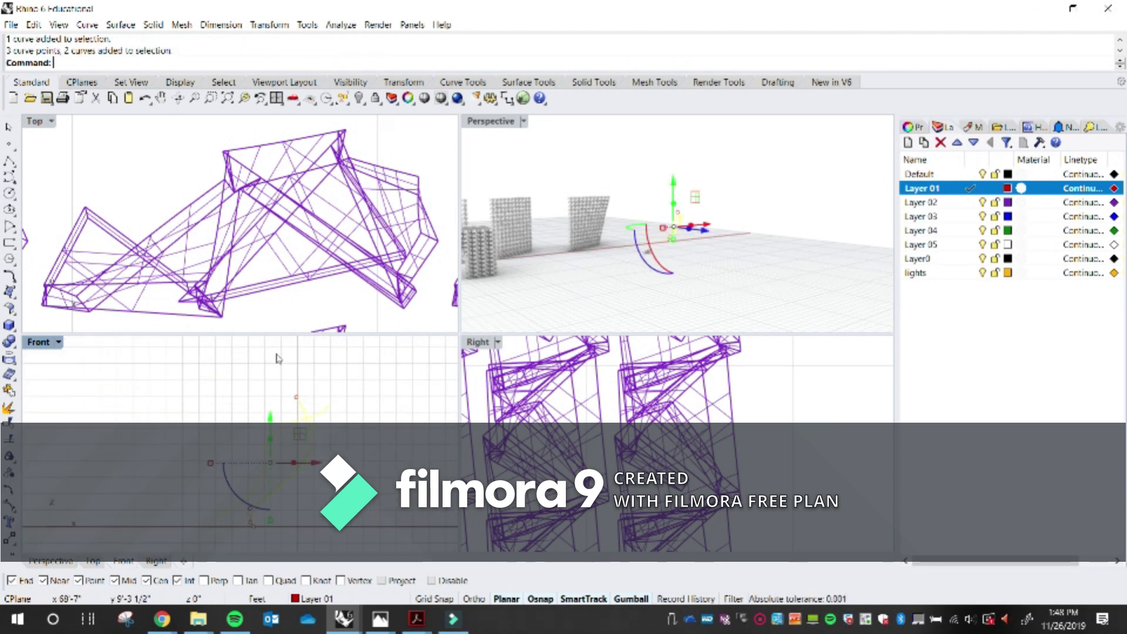
right_click(245, 98)
scroll(352, 288, "down", 3)
left_click(379, 286)
scroll(331, 287, "down", 2)
left_click_drag(336, 440, 251, 376)
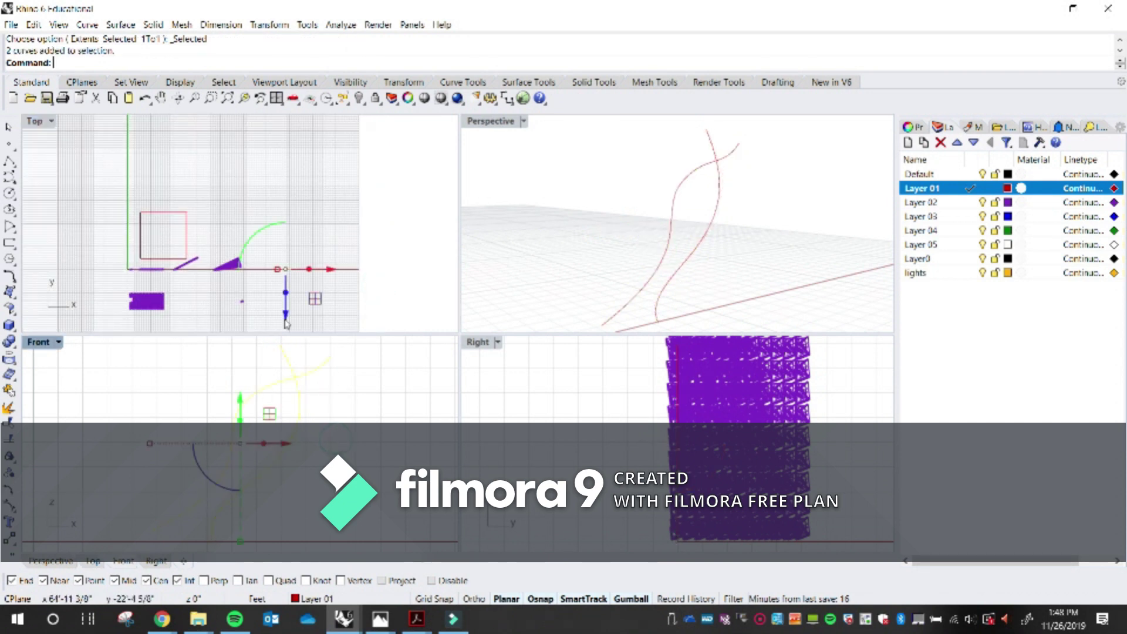
scroll(288, 314, "up", 2)
left_click_drag(251, 235, 303, 289)
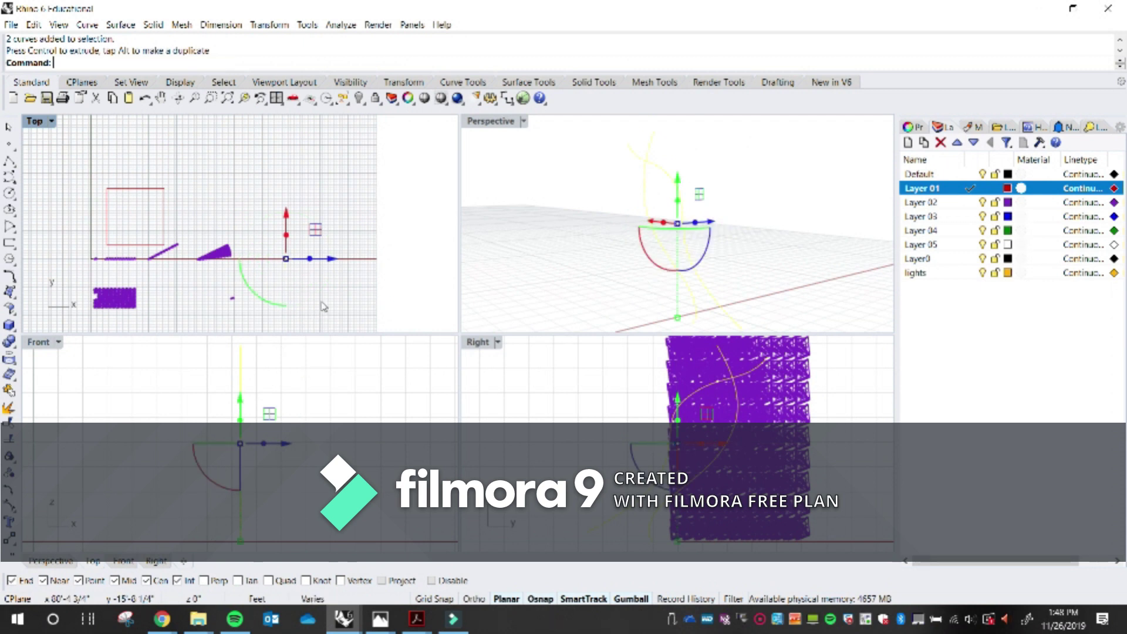
key("Escape")
- Move one of the two curves away from the other in the positive X direction
scroll(304, 286, "up", 3)
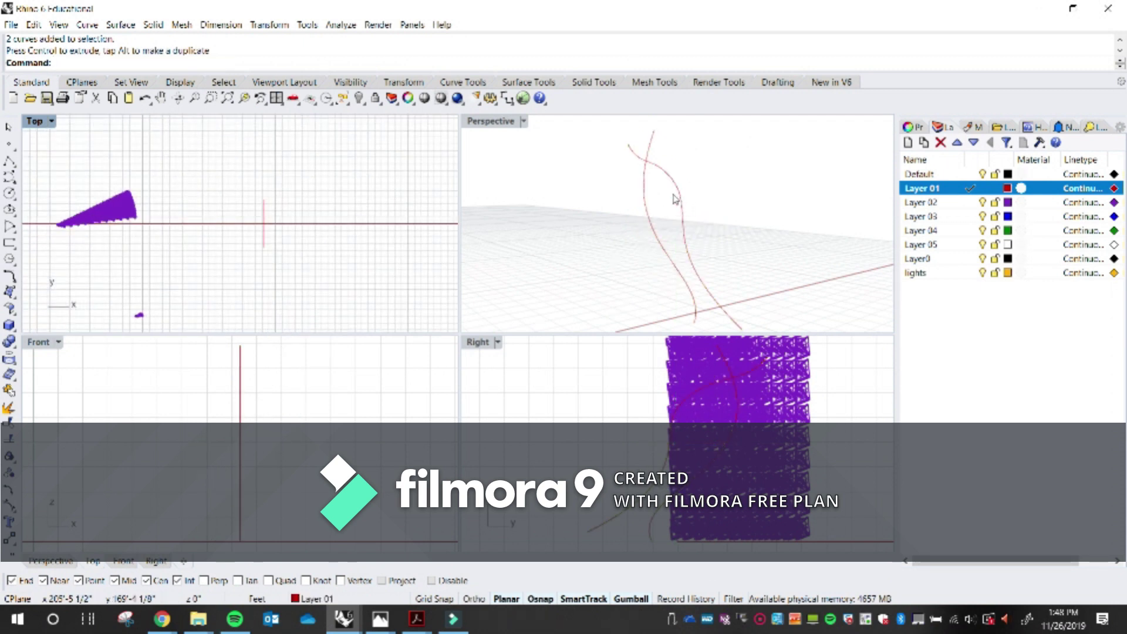
left_click(675, 200)
left_click_drag(307, 225, 416, 251)
left_click(395, 285)
- Loft the two separated curves with the Straight sections style and inspect the twisted surface in the enlarged Perspective view
right_click_drag(611, 146, 720, 250)
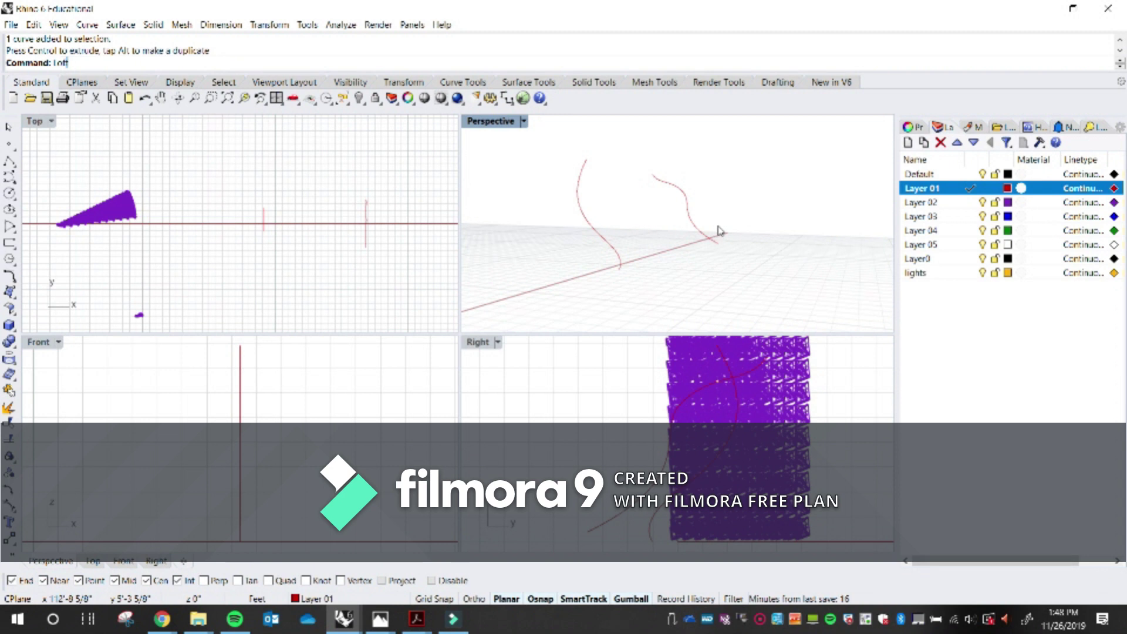
key("Return")
left_click(597, 231)
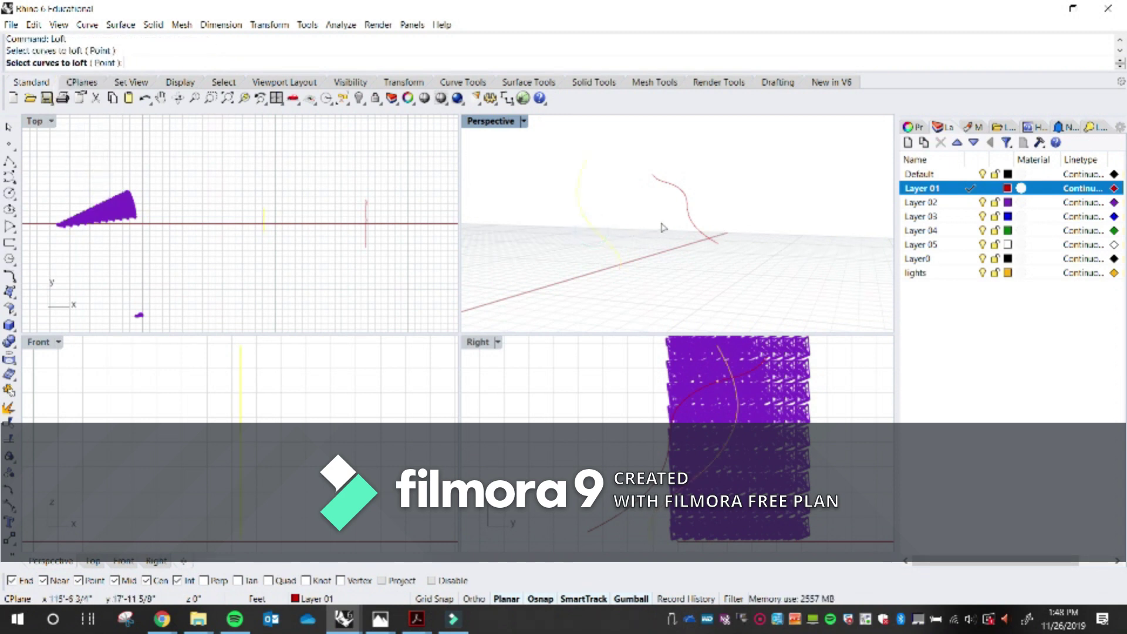
left_click(690, 220)
key("Return")
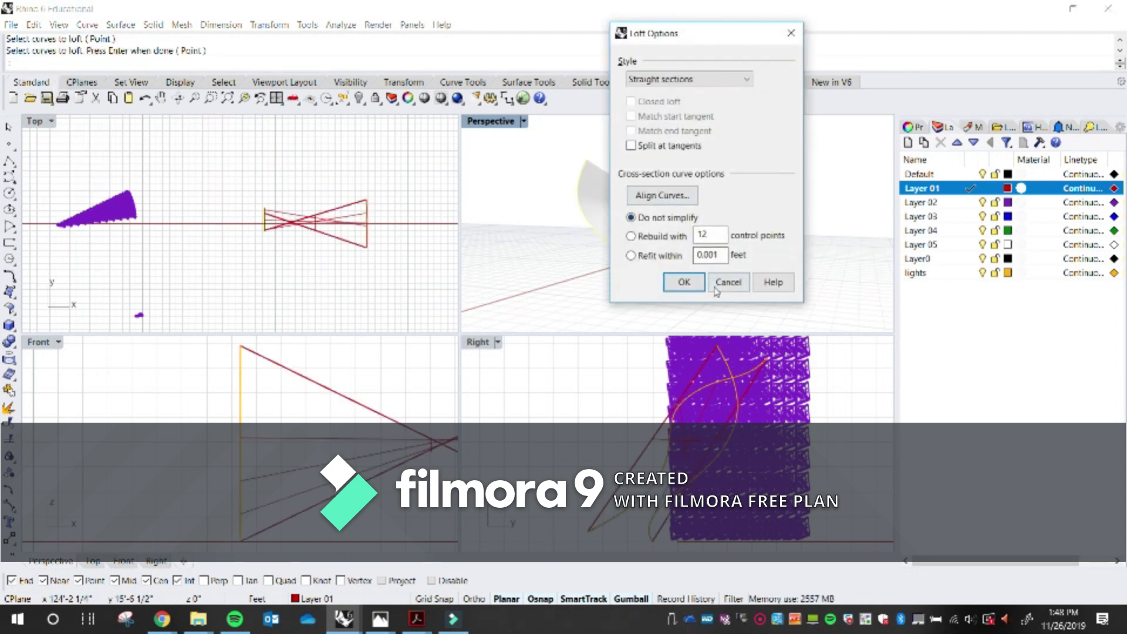
left_click(684, 282)
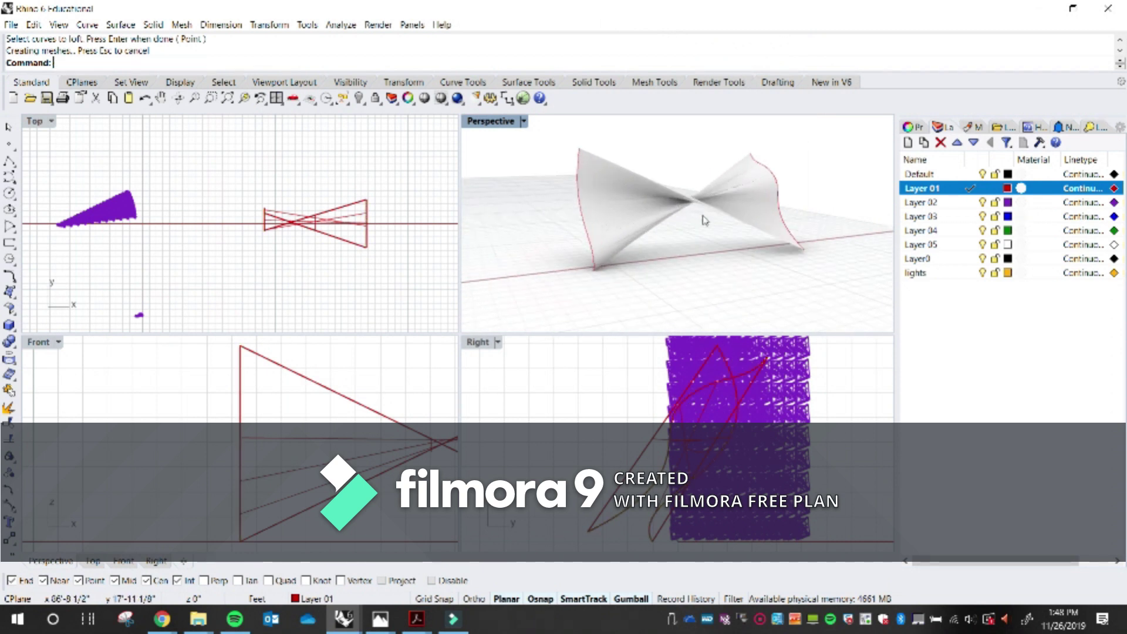
scroll(702, 235, "up", 2)
double_click(509, 121)
right_click_drag(395, 284, 436, 281)
right_click_drag(367, 278, 415, 322)
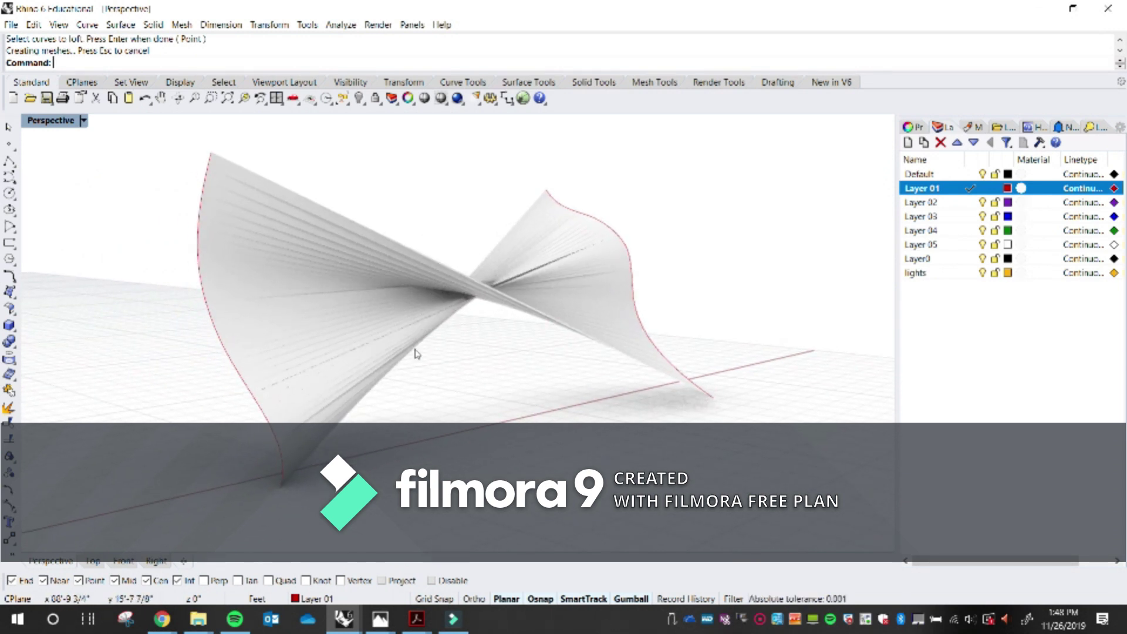
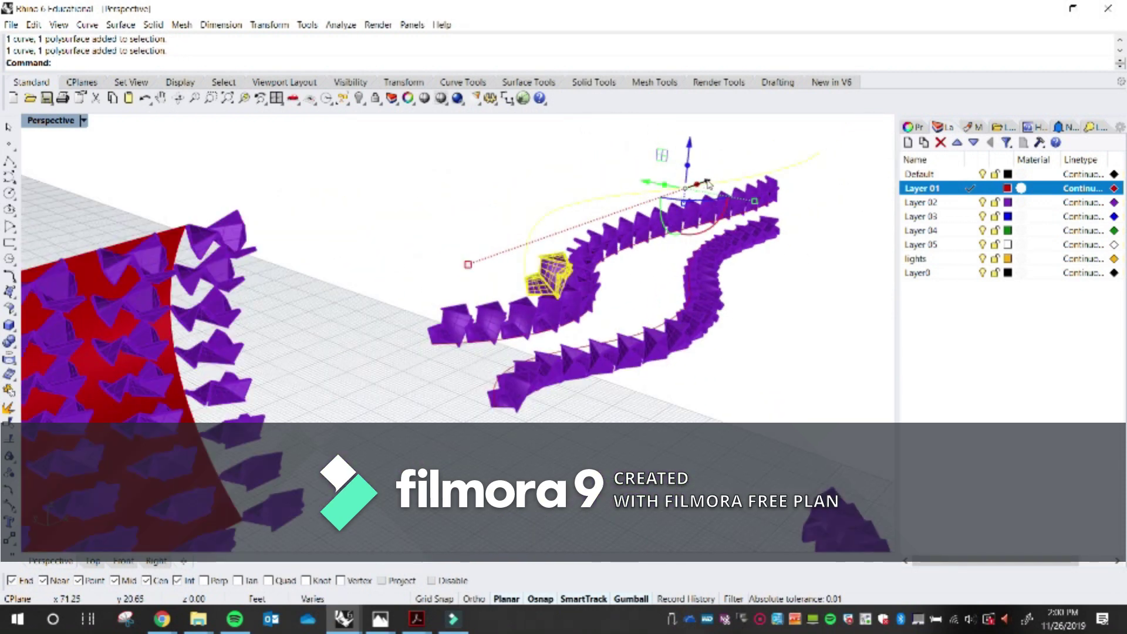
- Move the selected curve and its module in the negative X direction to an empty area of the grid
left_click_drag(707, 185, 683, 202)
scroll(683, 202, "down", 3)
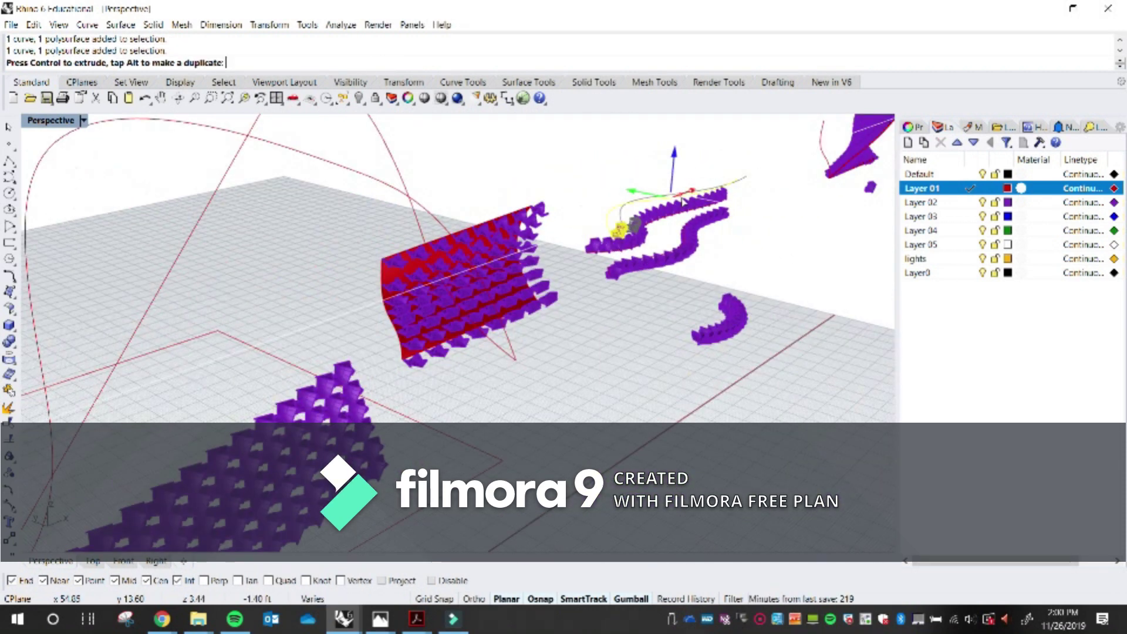
scroll(683, 203, "down", 5)
left_click(525, 297)
scroll(519, 261, "up", 10)
scroll(408, 380, "down", 4)
key("Escape")
scroll(402, 381, "up", 3)
left_click(338, 413)
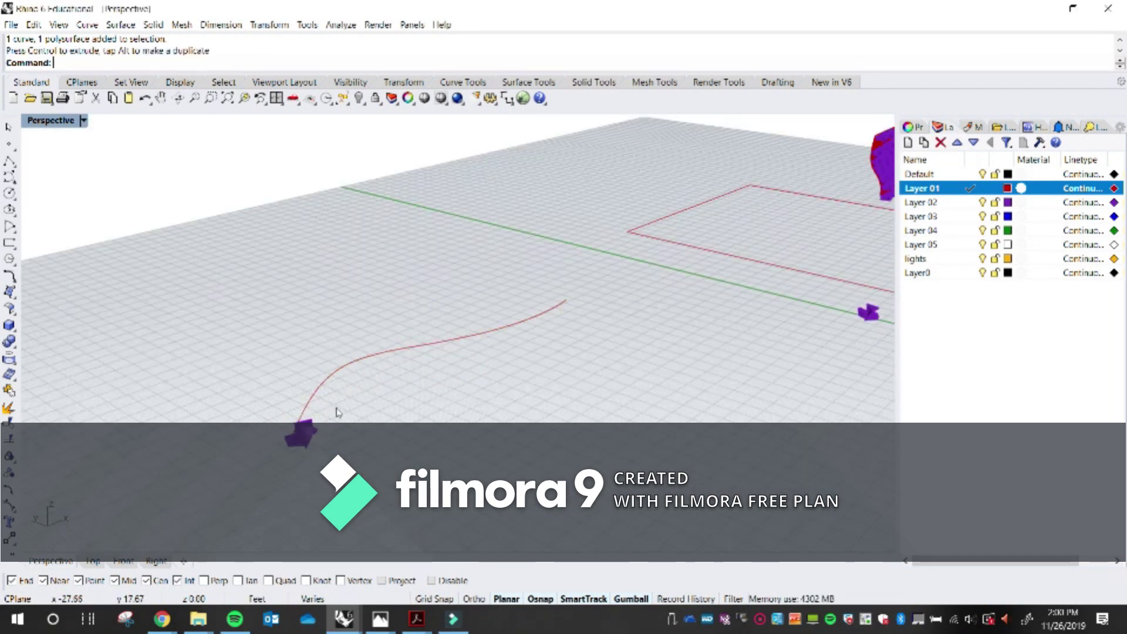
scroll(337, 413, "up", 5)
right_click_drag(421, 414, 435, 329)
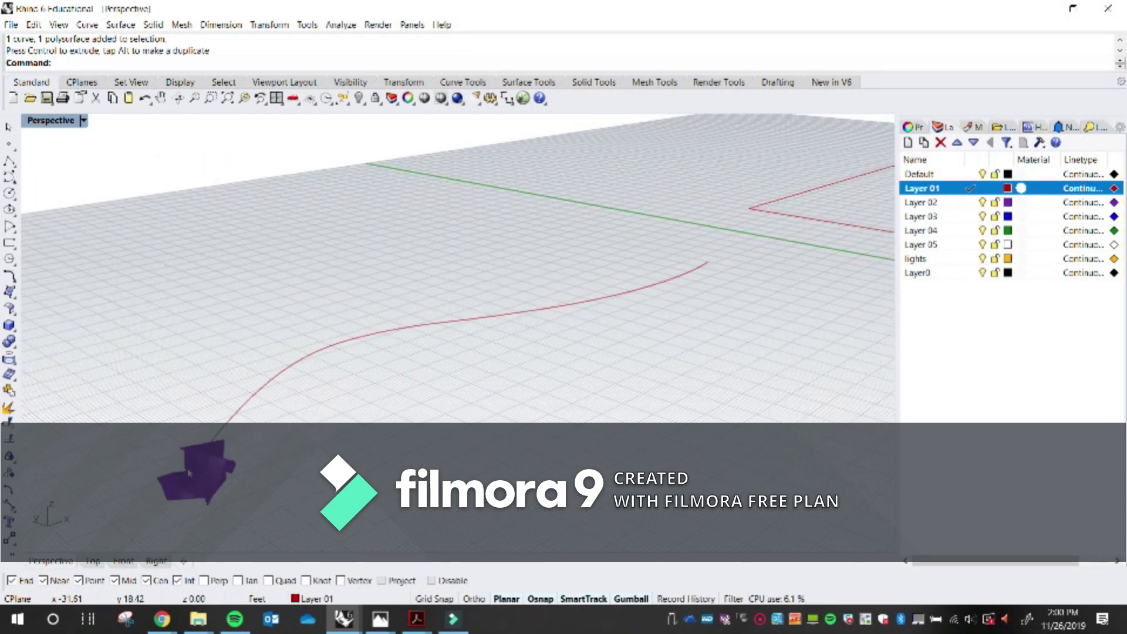
- Turn on history recording and start a curve array of the purple module, using the freeform curve as its path
left_click(674, 599)
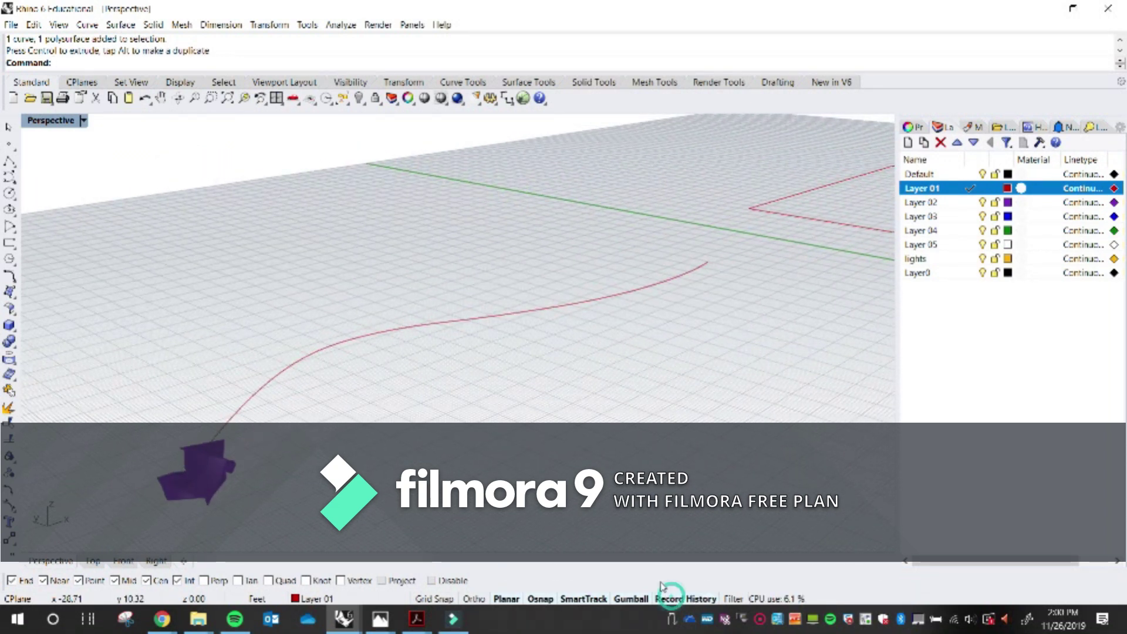
type("Array")
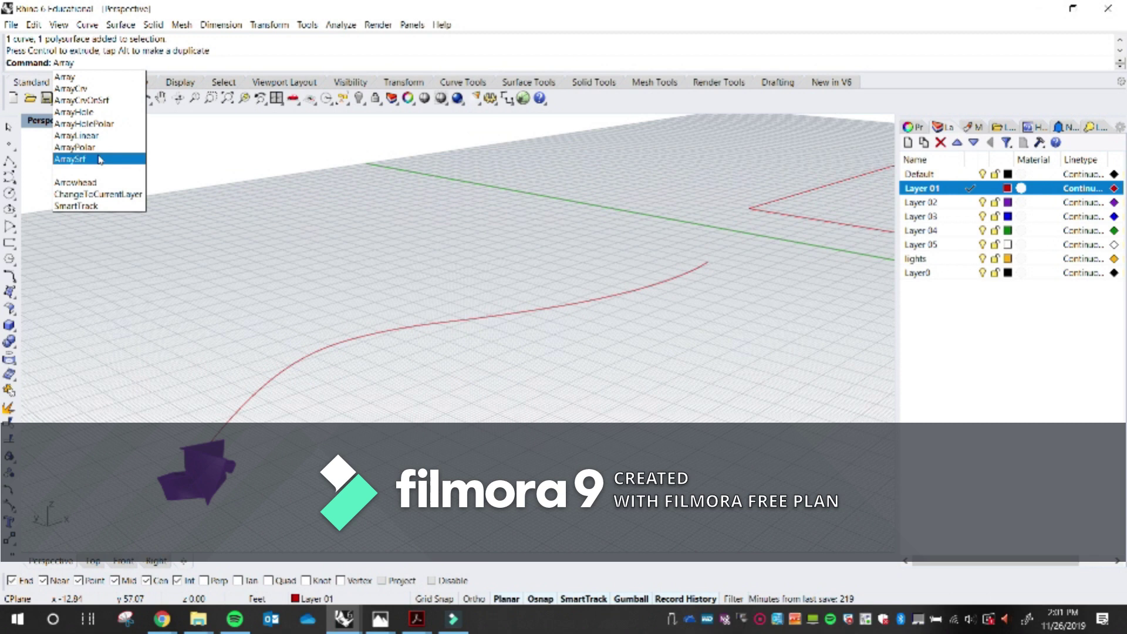
left_click(85, 89)
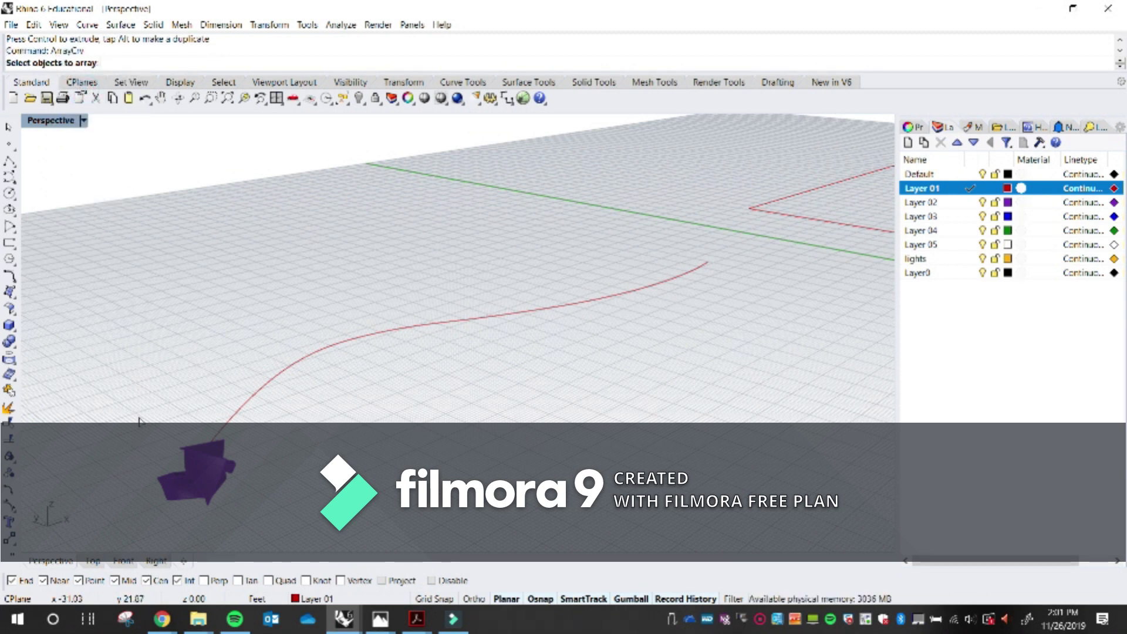
left_click(182, 453)
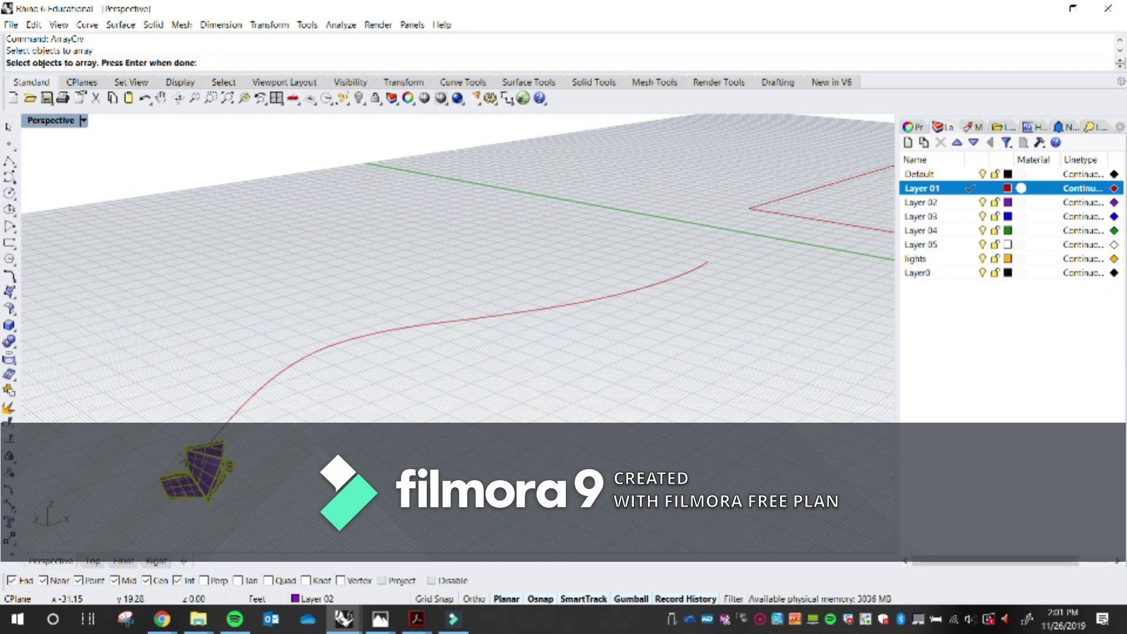
key("Return")
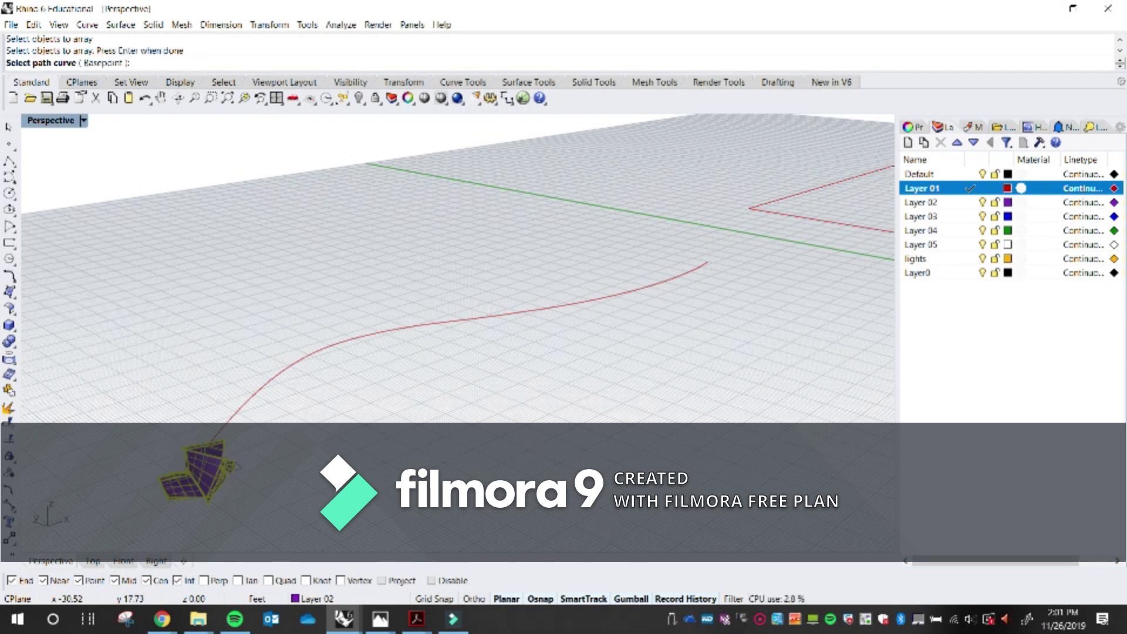
left_click(251, 403)
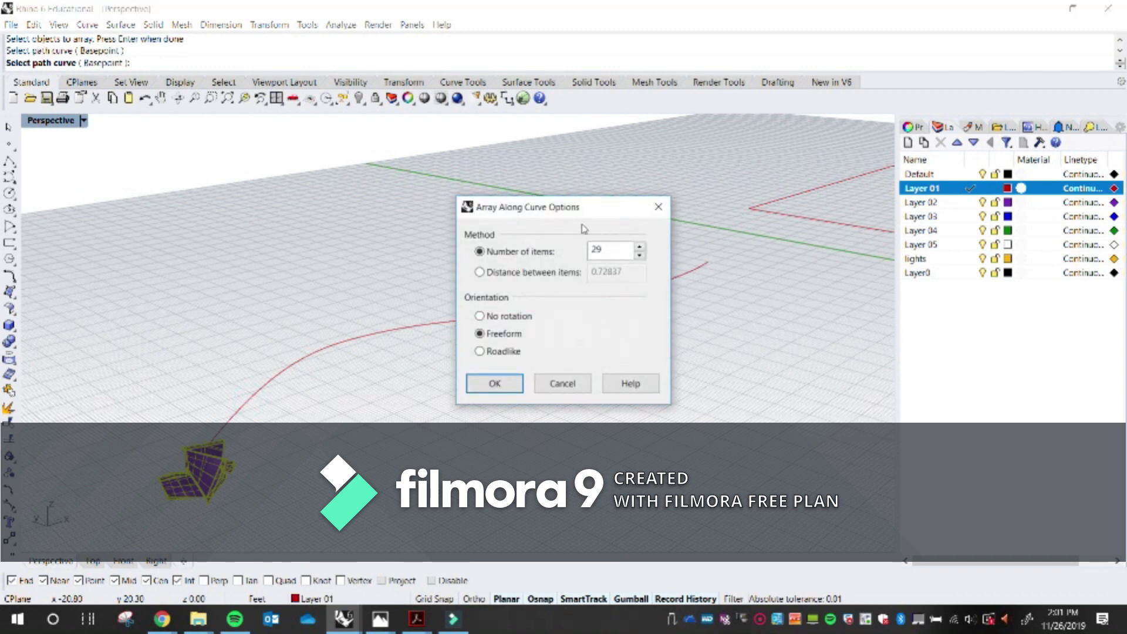
- Array 23 modules along the path with Roadlike orientation, using the Perspective viewport's construction plane
left_click_drag(567, 214, 173, 125)
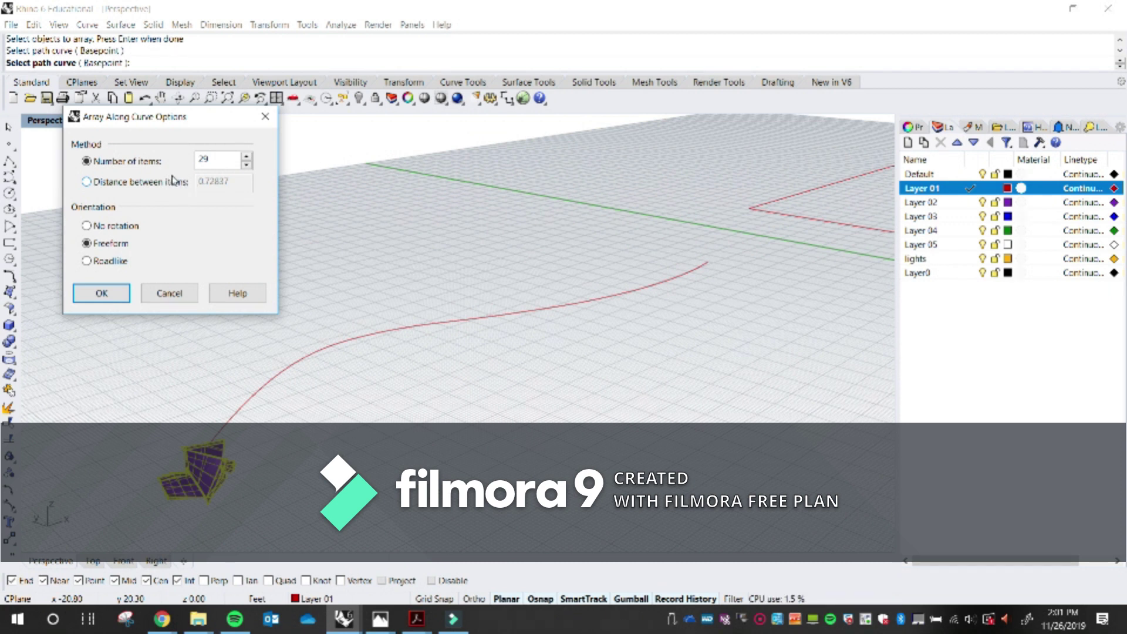
left_click(247, 165)
left_click(247, 166)
left_click(247, 166)
left_click(247, 167)
left_click(247, 166)
left_click(247, 166)
left_click(248, 166)
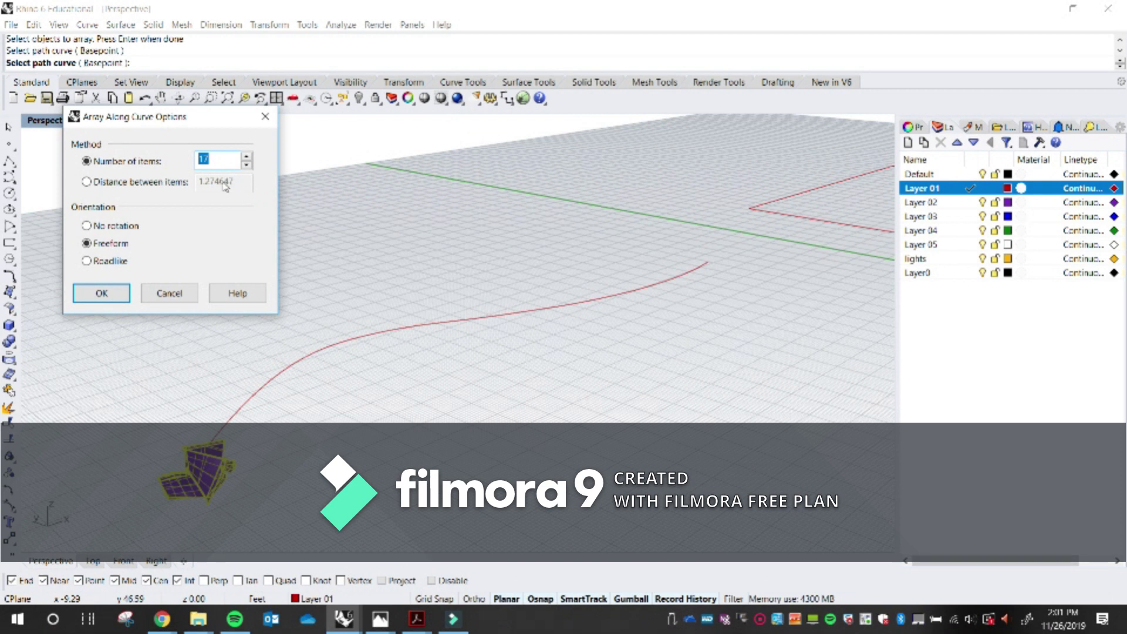
left_click(246, 155)
left_click_drag(247, 157, 246, 168)
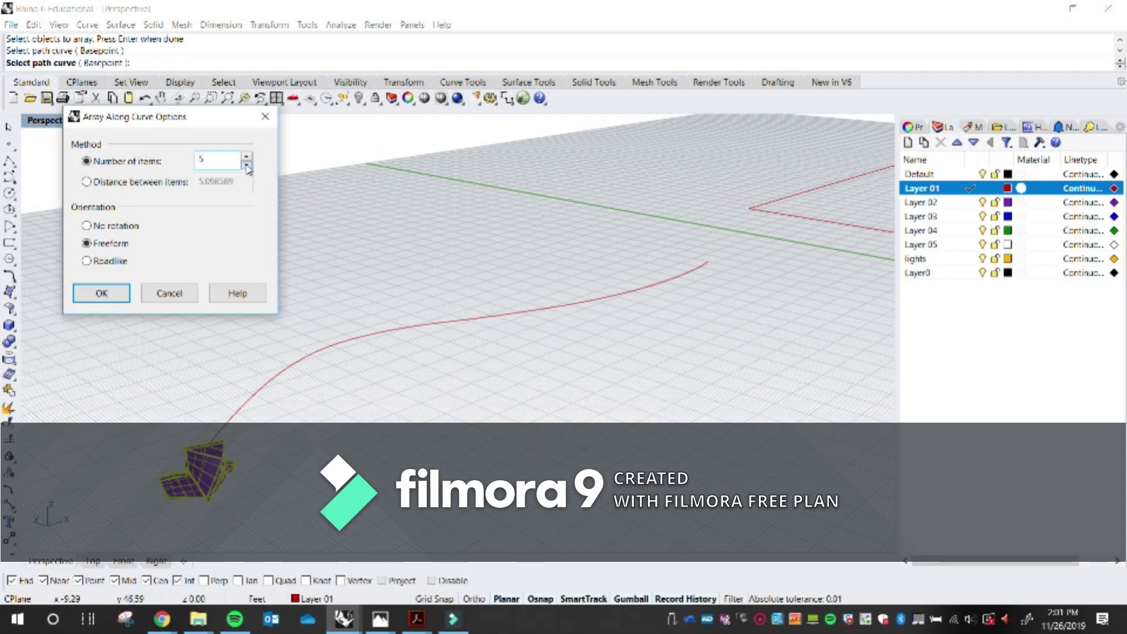
left_click(247, 157)
left_click_drag(247, 158, 247, 158)
left_click(247, 157)
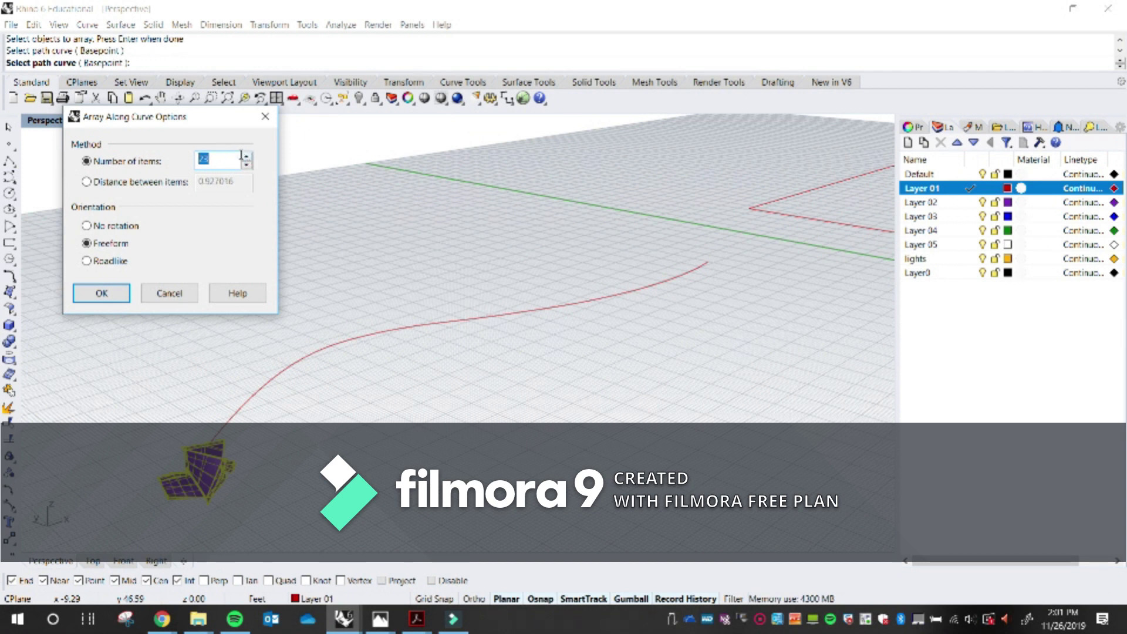
left_click(112, 263)
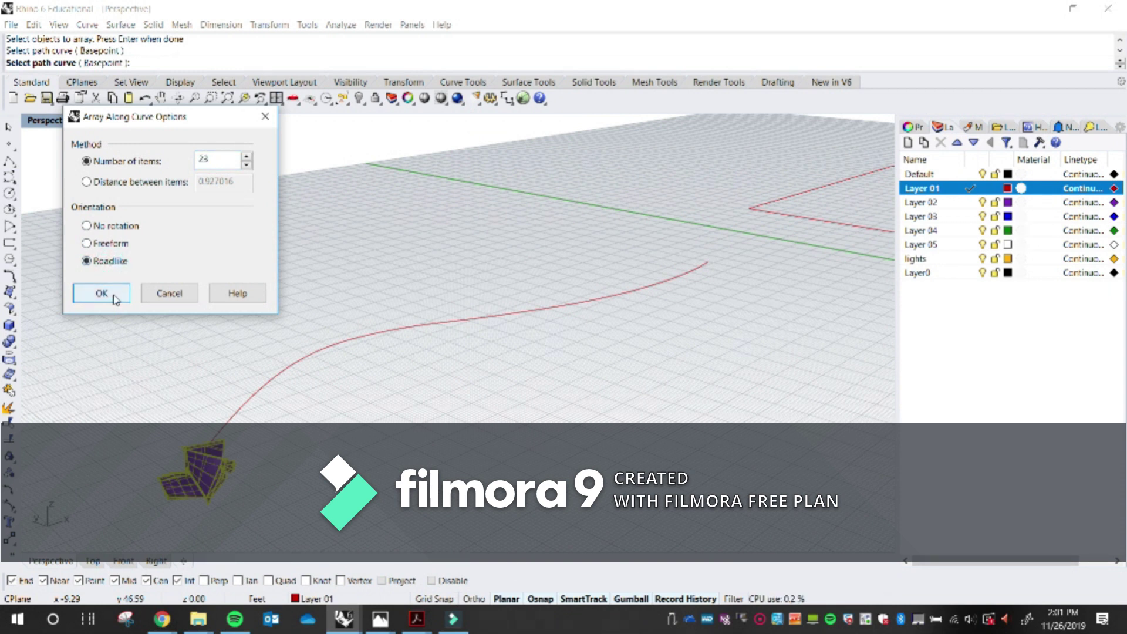
left_click(102, 294)
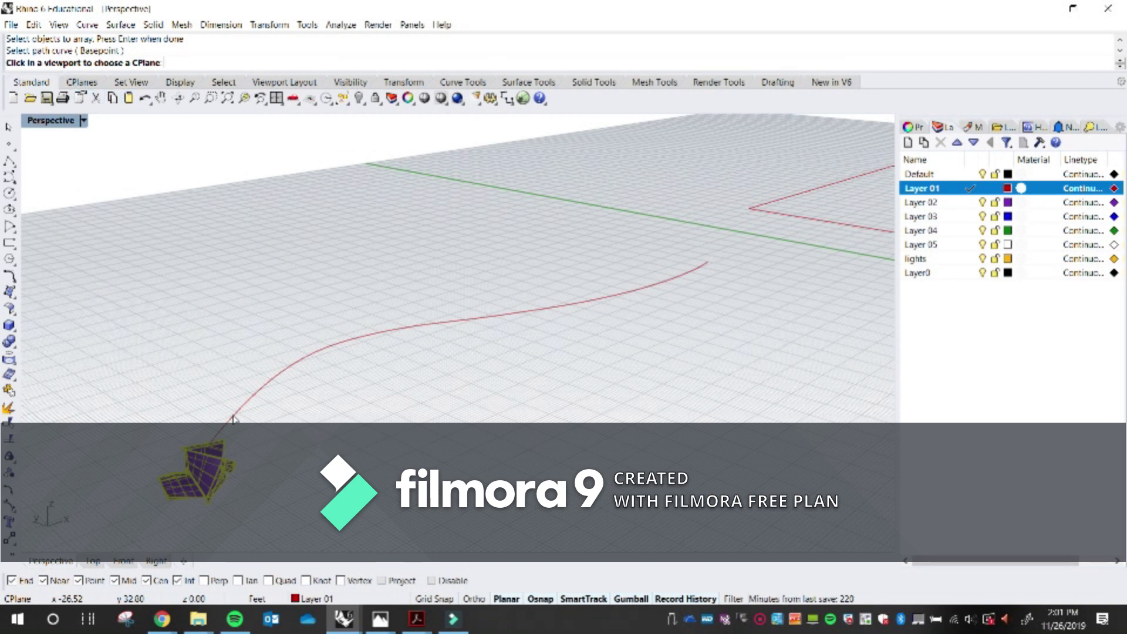
left_click(219, 379)
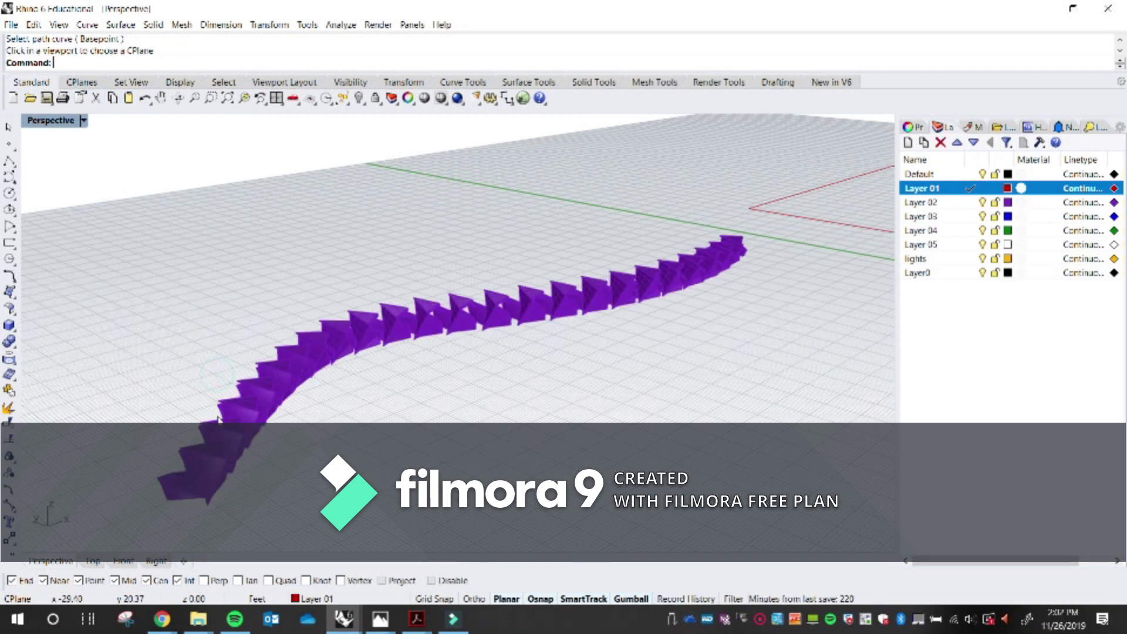
- Examine how the arrayed modules overlap, space out and turn along the curve in the Perspective view
right_click_drag(358, 414, 393, 366, "shift")
left_click(328, 347)
right_click(244, 101)
left_click(252, 256)
scroll(252, 255, "down", 4)
right_click_drag(279, 265, 379, 231)
scroll(312, 267, "down", 12)
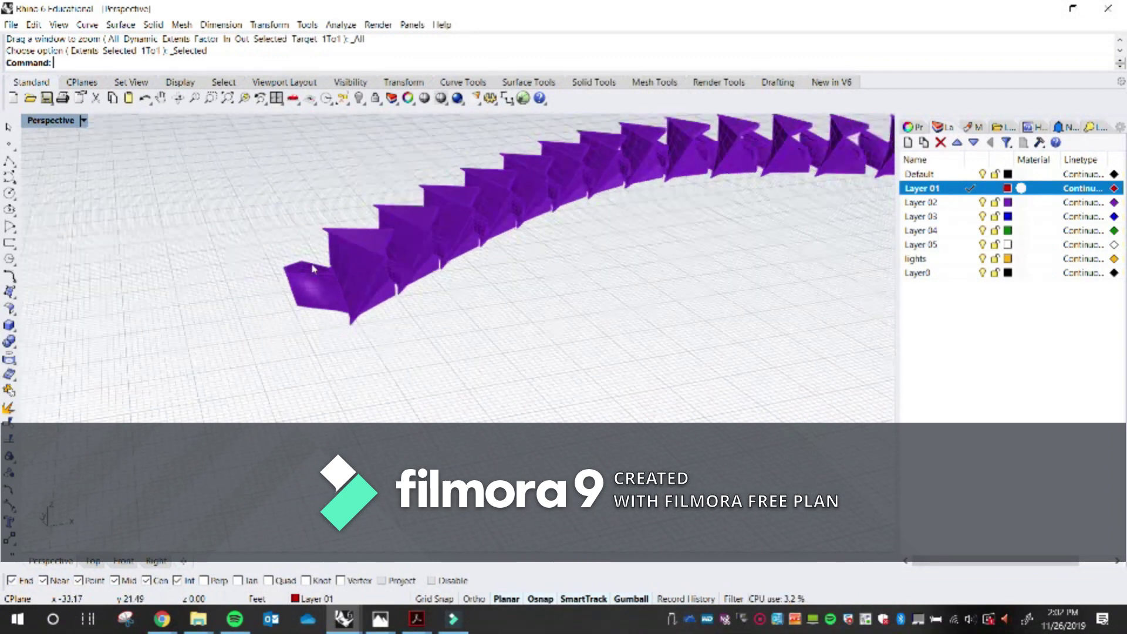
scroll(558, 236, "up", 2)
scroll(557, 236, "up", 5)
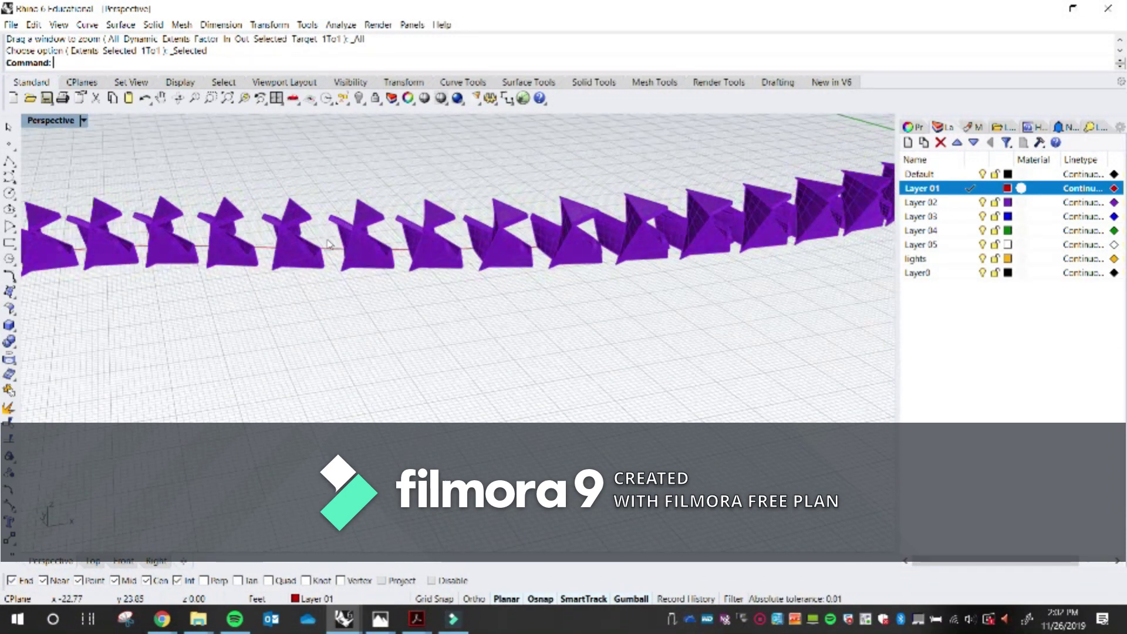
- Select the path curve under the arrayed modules and raise it vertically to update the linked array
left_click(353, 252)
scroll(352, 254, "down", 2)
scroll(305, 254, "down", 6)
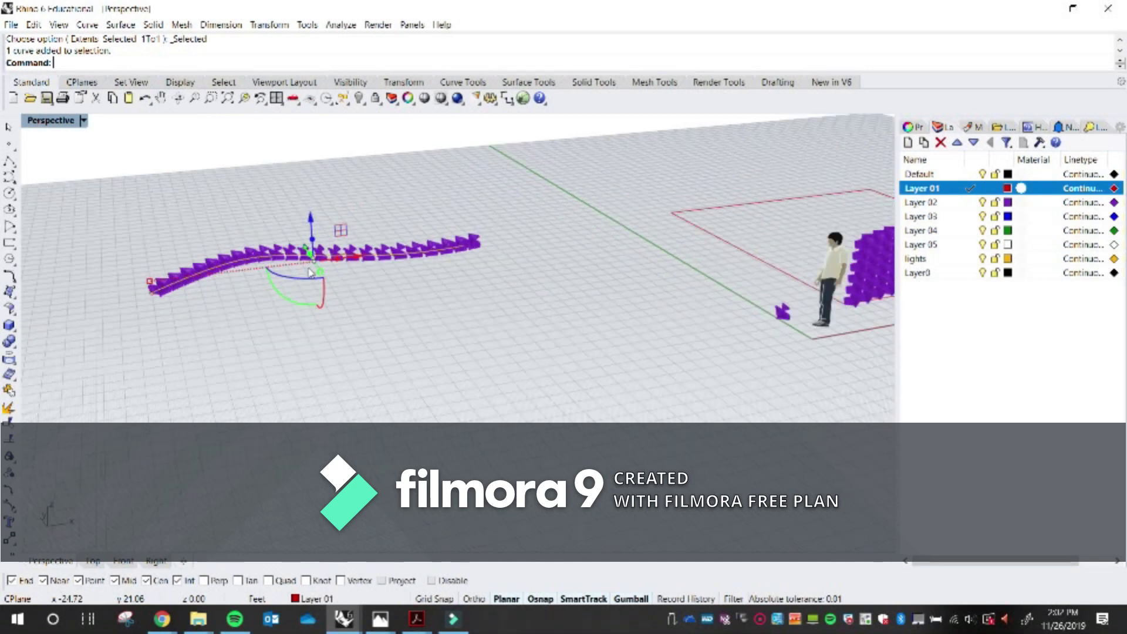
scroll(306, 256, "up", 9)
right_click_drag(214, 264, 277, 245)
scroll(277, 243, "down", 5)
scroll(214, 277, "up", 4)
left_click_drag(294, 253, 359, 306)
left_click_drag(342, 236, 339, 117)
- Raise a control point of the path curve vertically to bend the linked module array
right_click_drag(506, 327, 327, 264)
left_click(473, 235)
left_click_drag(466, 194, 469, 140)
- Try raising a control point in the middle of the path curve, and undo that move
right_click_drag(527, 338, 602, 337)
left_click(578, 222)
left_click_drag(579, 193, 580, 127)
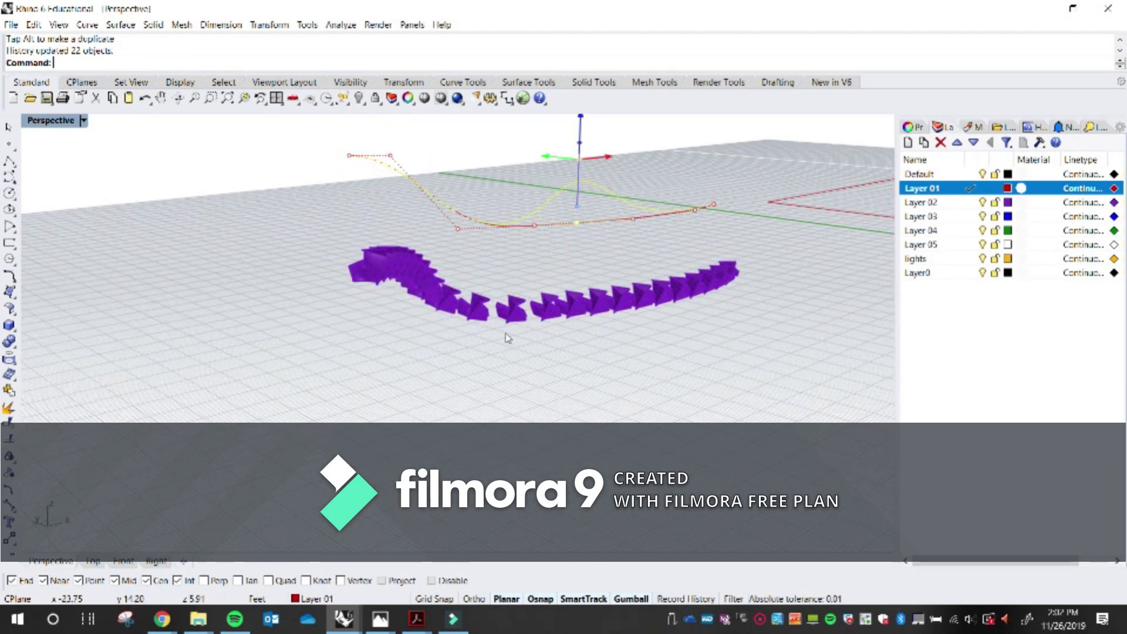
right_click_drag(757, 316, 597, 268)
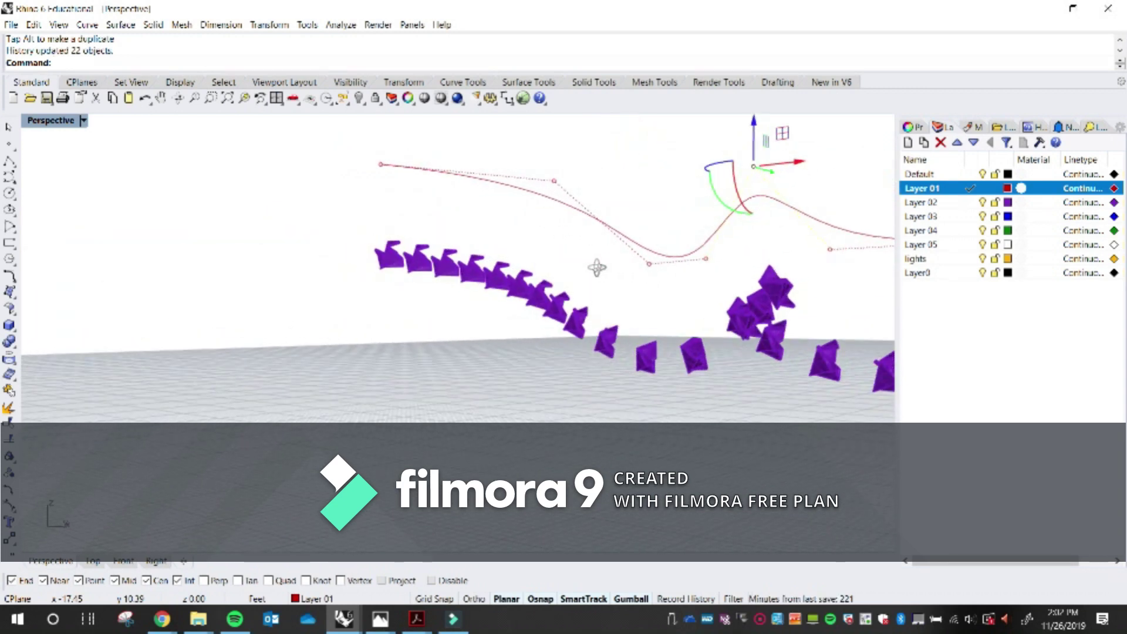
key("ctrl+z")
right_click_drag(664, 332, 408, 359, "shift")
scroll(374, 368, "down", 4)
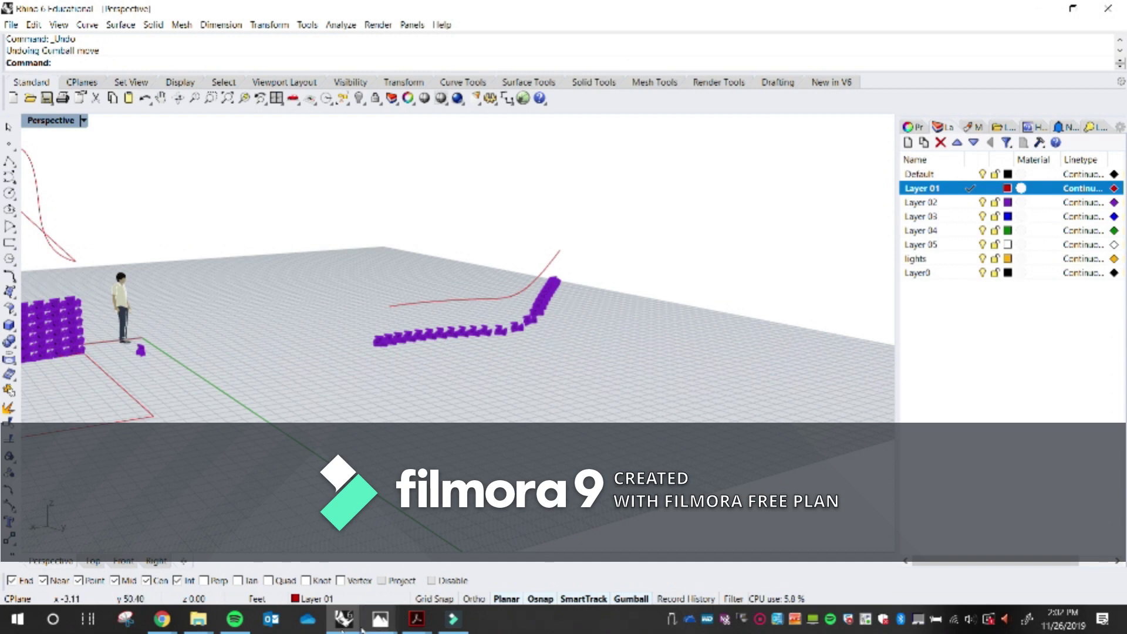
left_click(467, 620)
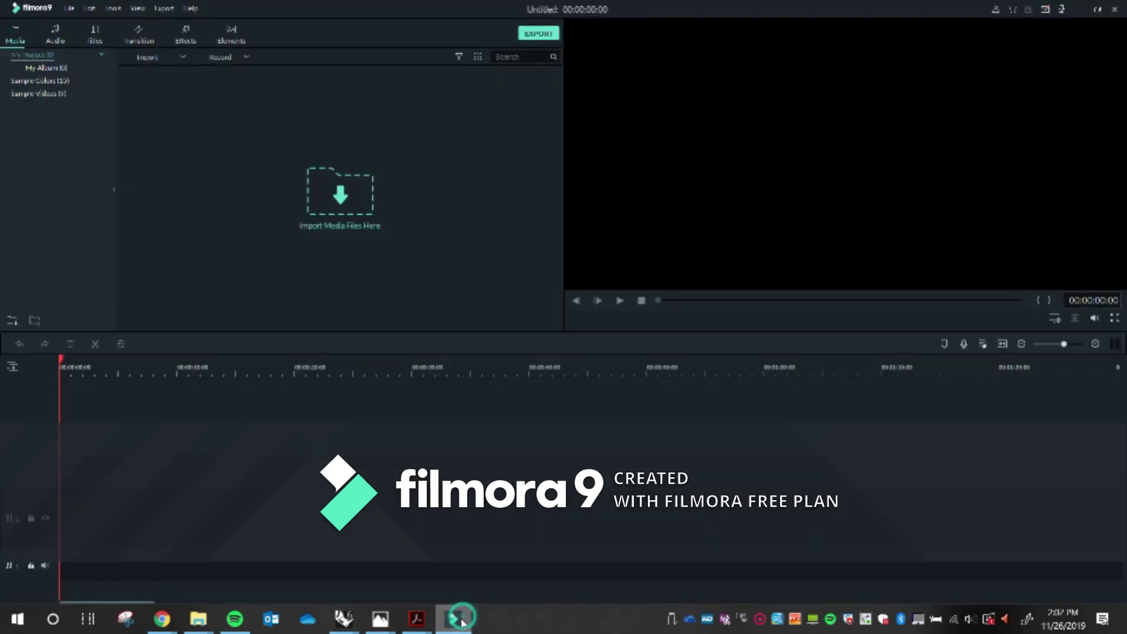
left_click(1080, 13)
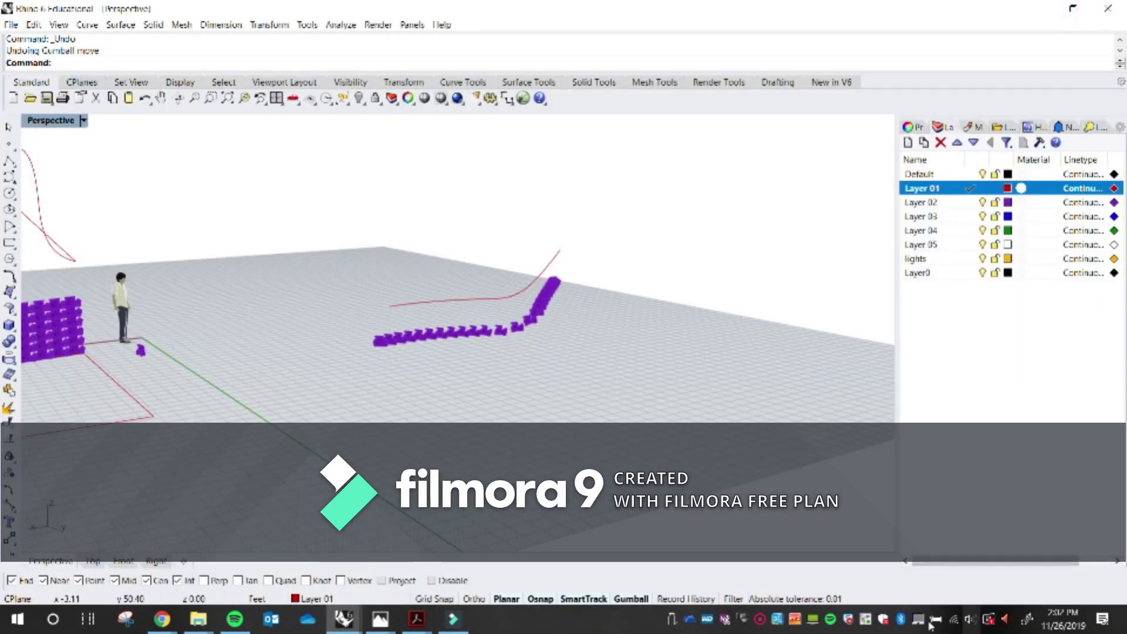
left_click(761, 619)
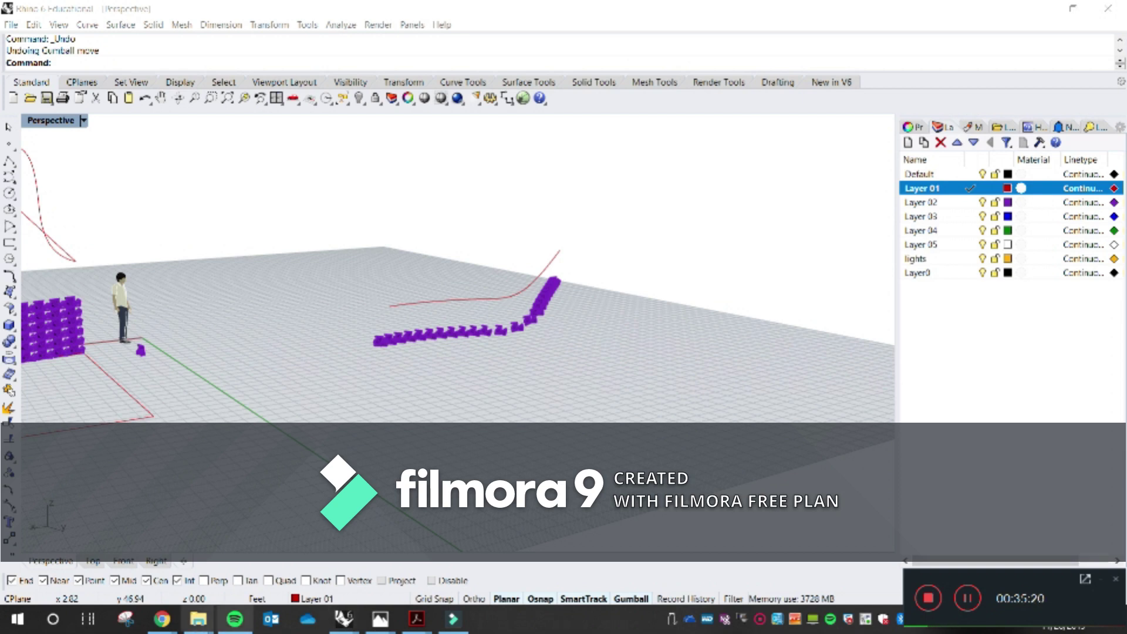
- Switch to Chrome and look through the big serpentine pavilion image results for photos and diagrams of its form
mouse_move(162, 619)
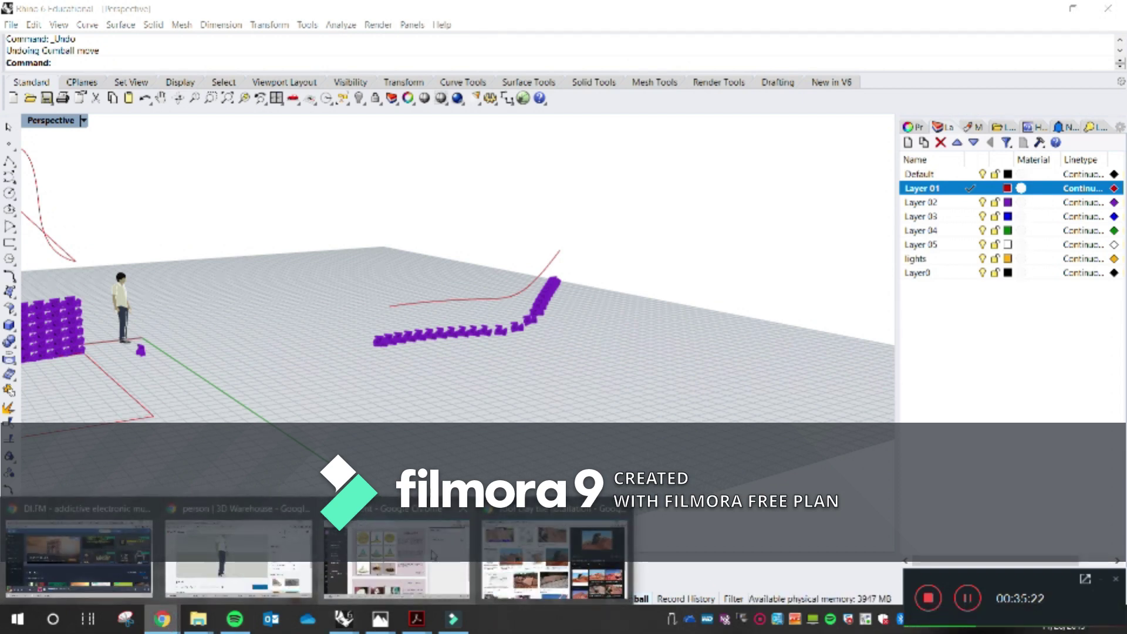
left_click(520, 543)
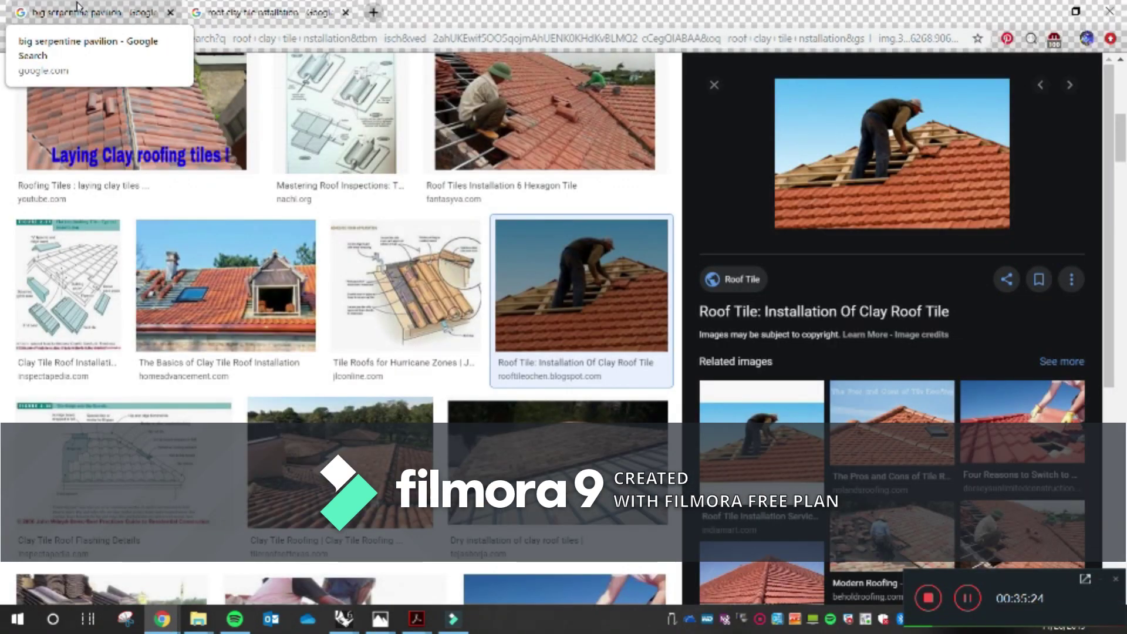
left_click(78, 7)
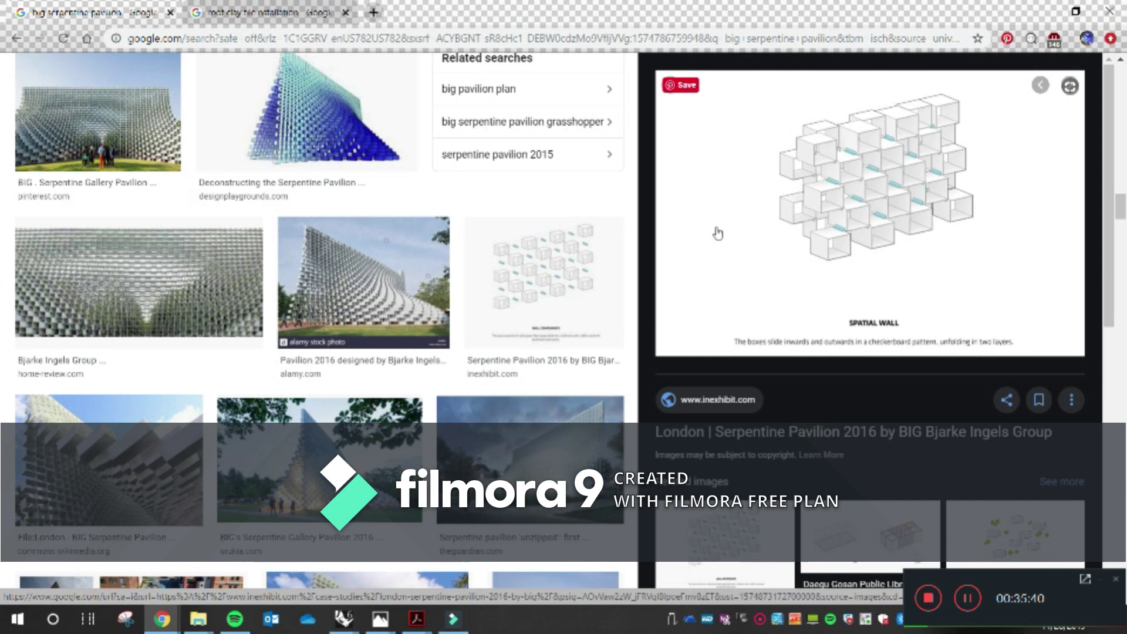
scroll(717, 233, "down", 10)
scroll(584, 302, "up", 5)
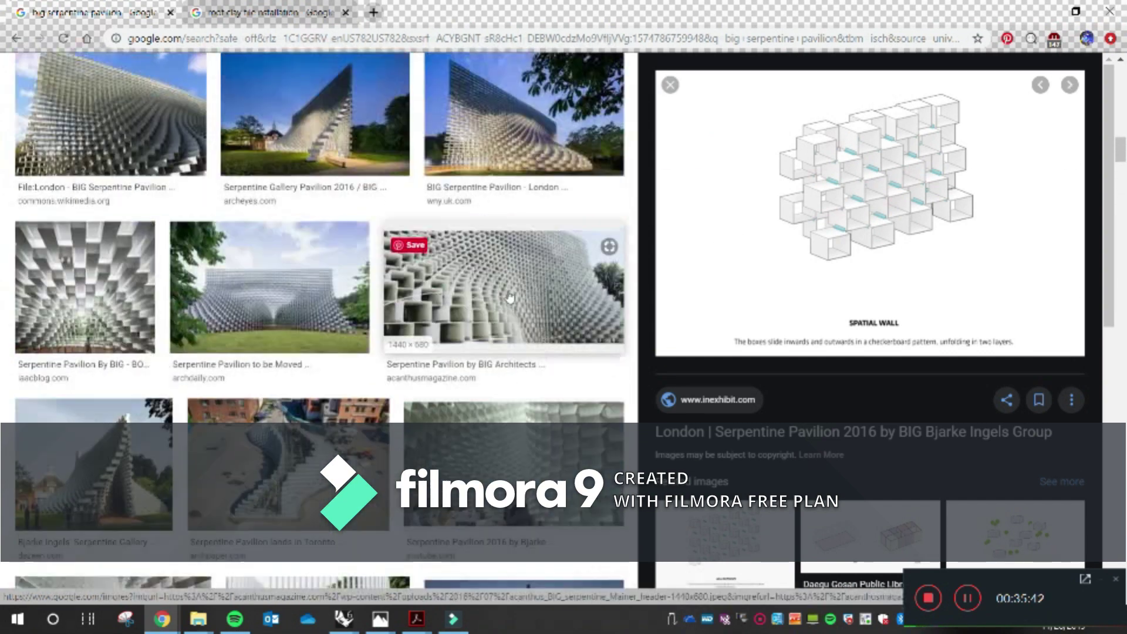
scroll(509, 297, "down", 5)
scroll(932, 349, "down", 5)
scroll(560, 384, "up", 2)
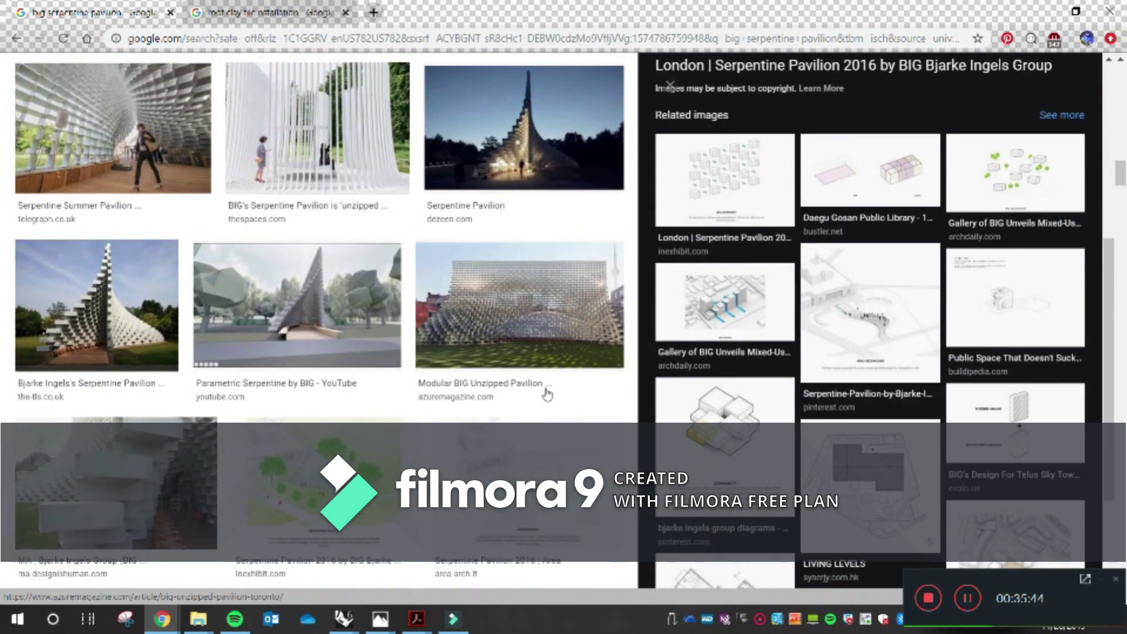
scroll(561, 385, "down", 15)
scroll(561, 385, "up", 2)
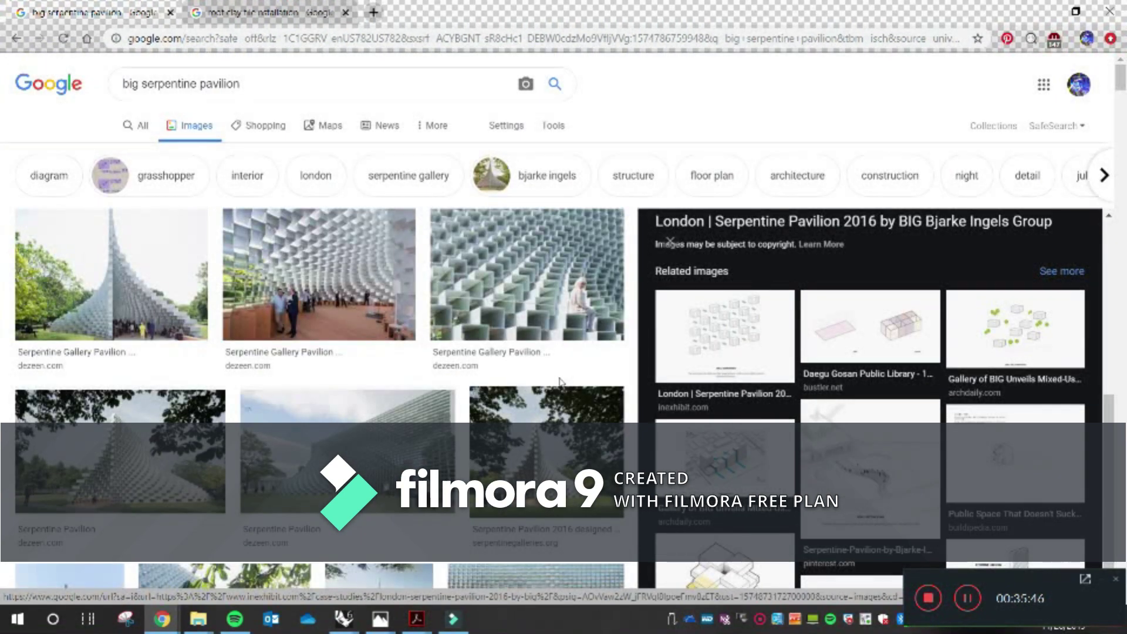
scroll(561, 385, "down", 2)
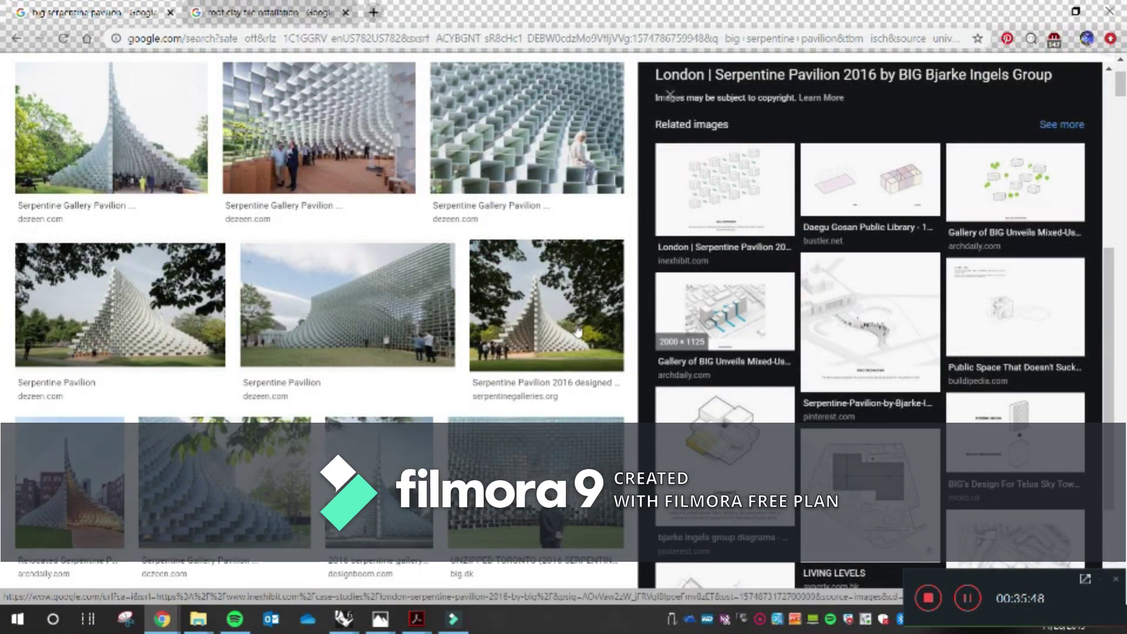
scroll(560, 314, "down", 10)
scroll(560, 314, "down", 9)
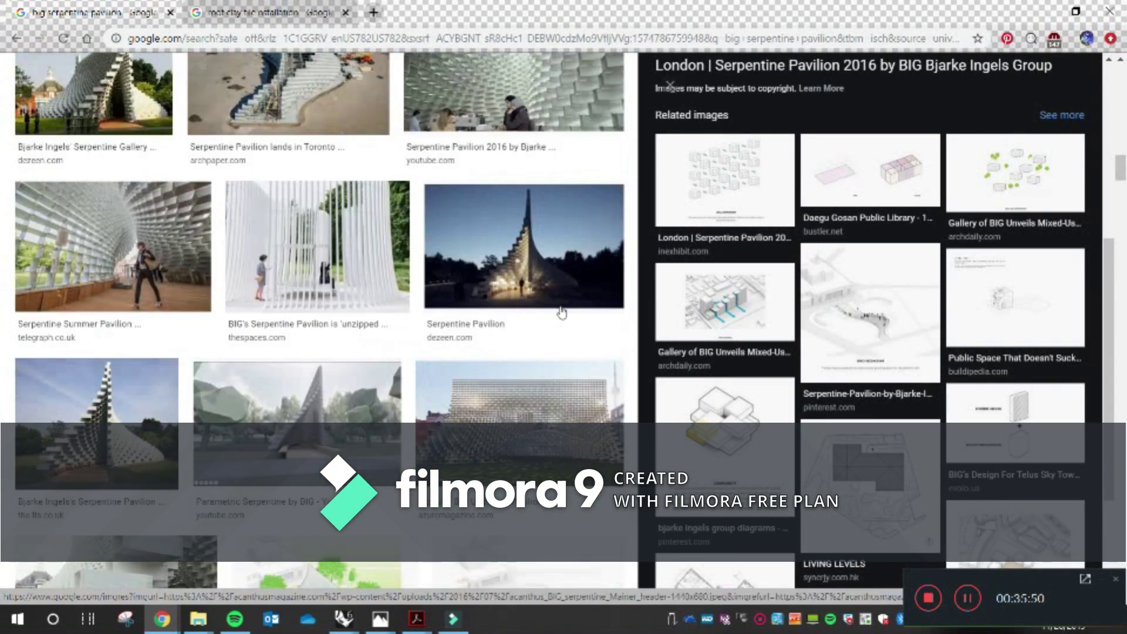
- View the pavilion's interior space and wall components diagrams, plus the related IAAC Blog sheet of wall diagrams
left_click(541, 229)
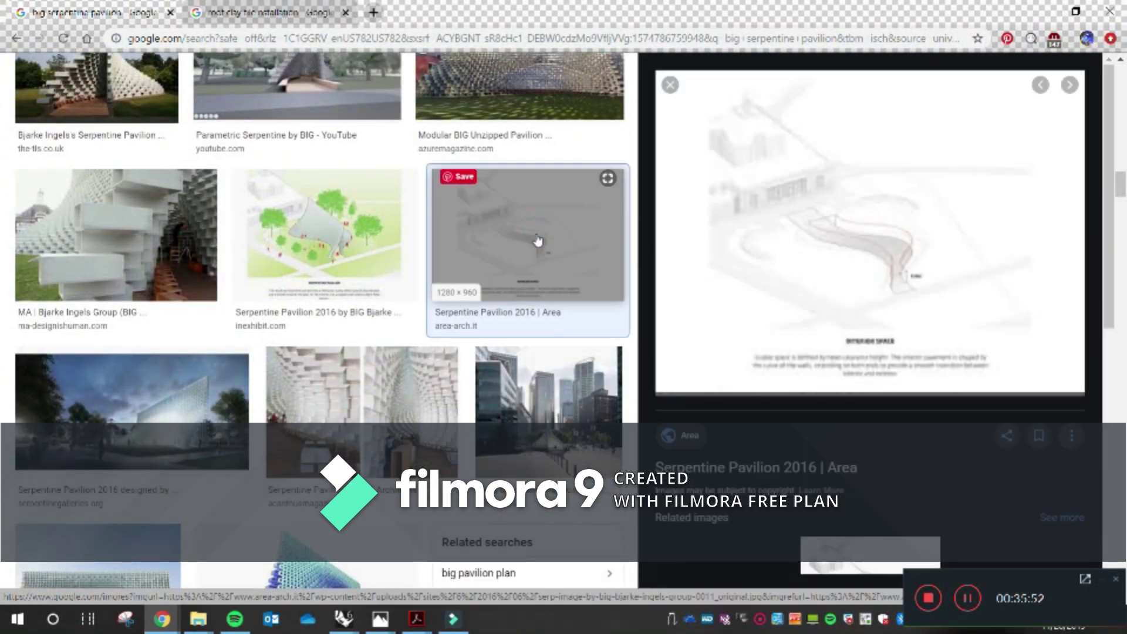
scroll(539, 244, "down", 5)
scroll(538, 278, "down", 6)
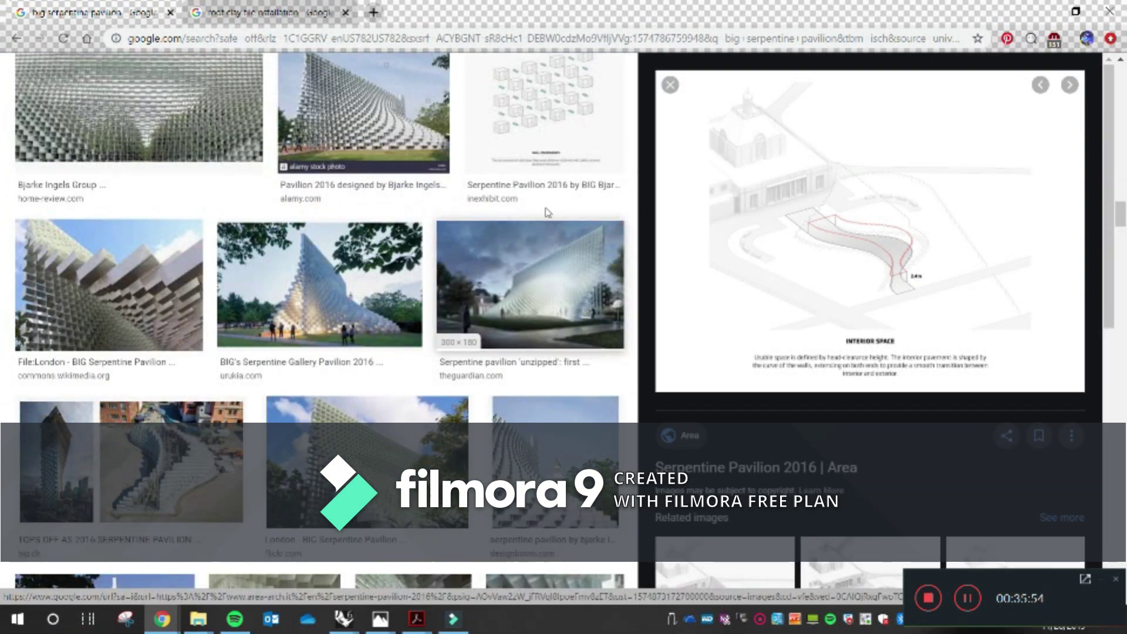
left_click(544, 105)
scroll(791, 212, "down", 5)
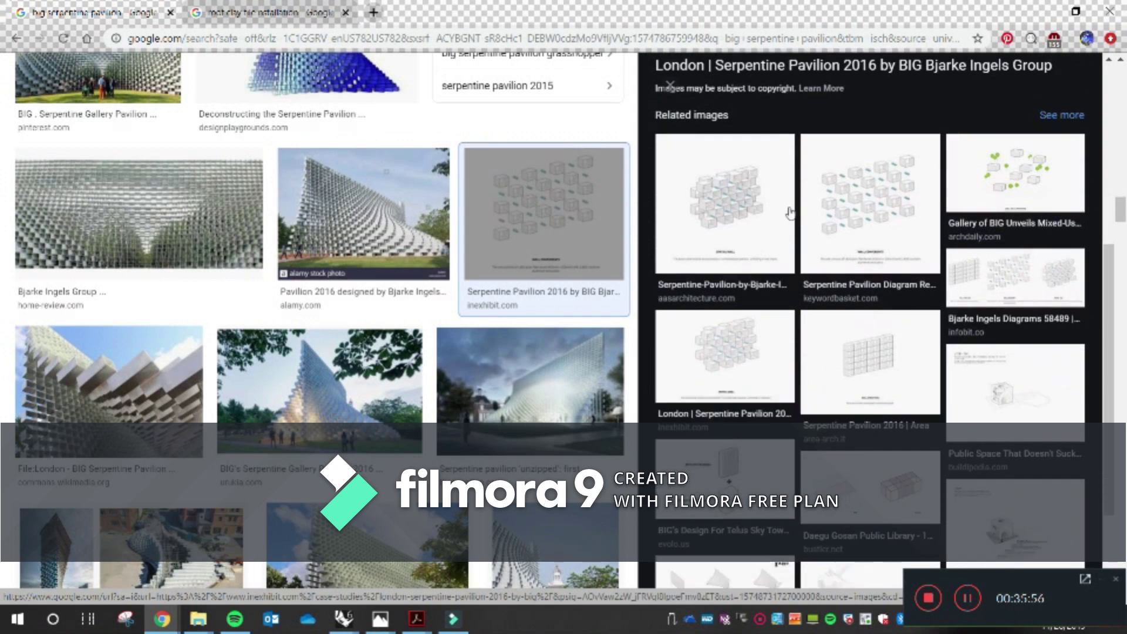
scroll(988, 261, "down", 3)
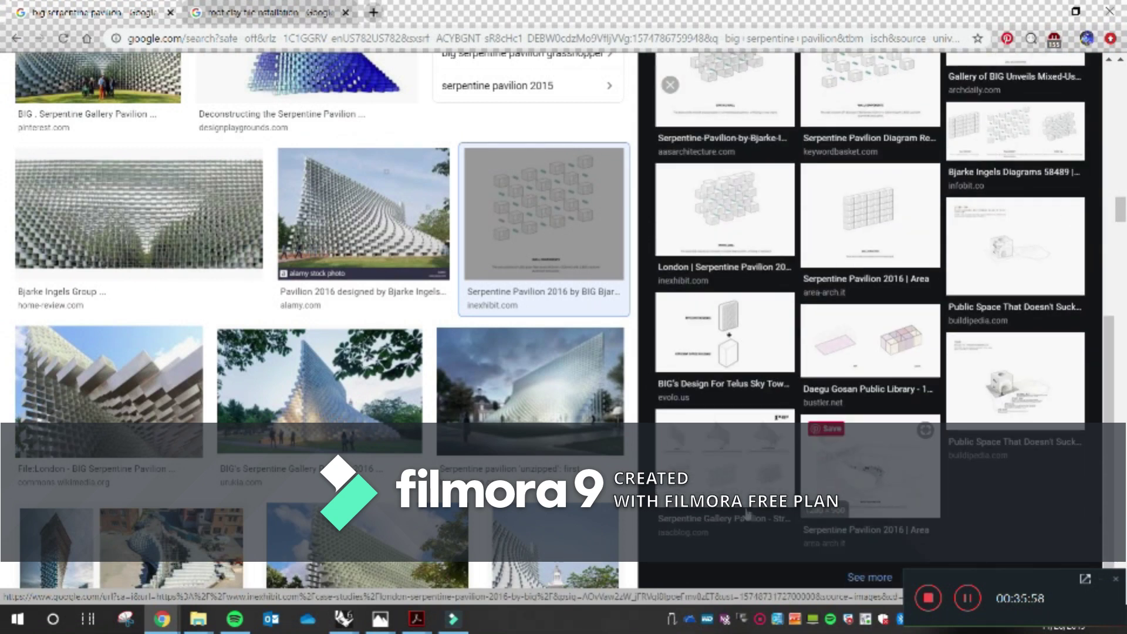
left_click(725, 470)
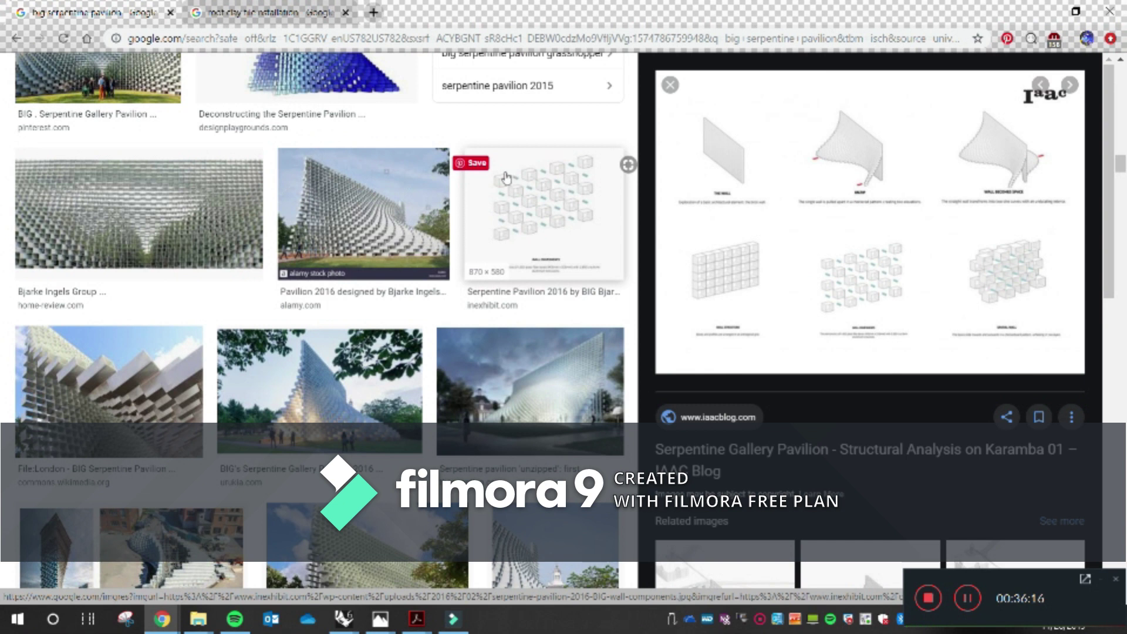
- Browse the image results and view the photo of BIG's Serpentine Gallery Pavilion 2016 in Hyde Park, London
scroll(360, 154, "up", 1)
scroll(358, 165, "up", 1)
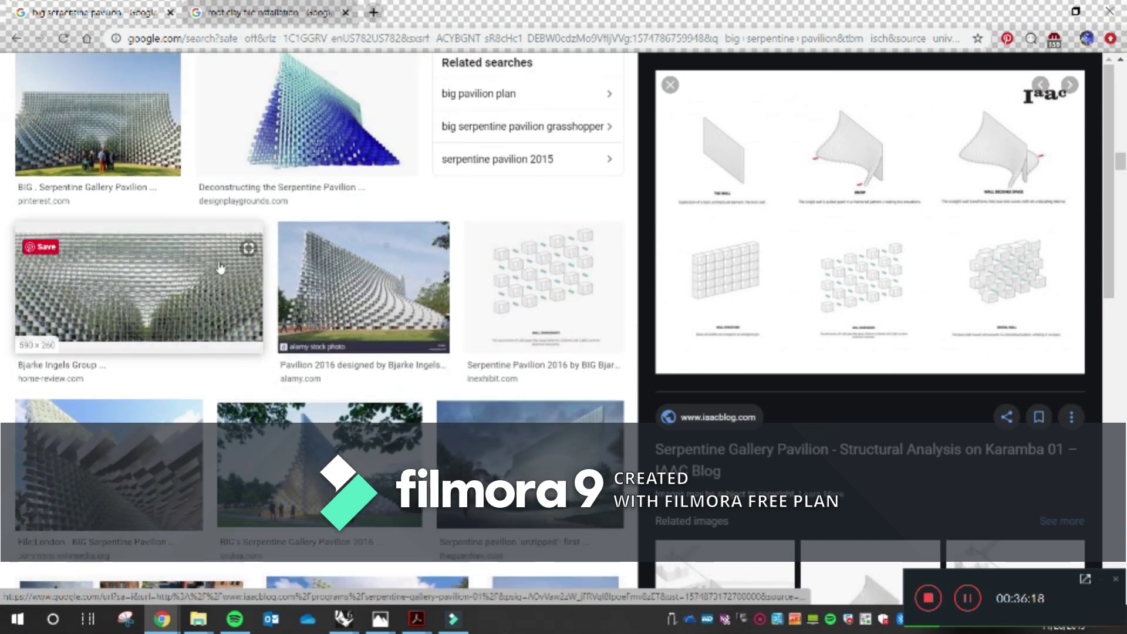
scroll(347, 293, "down", 3)
left_click(335, 326)
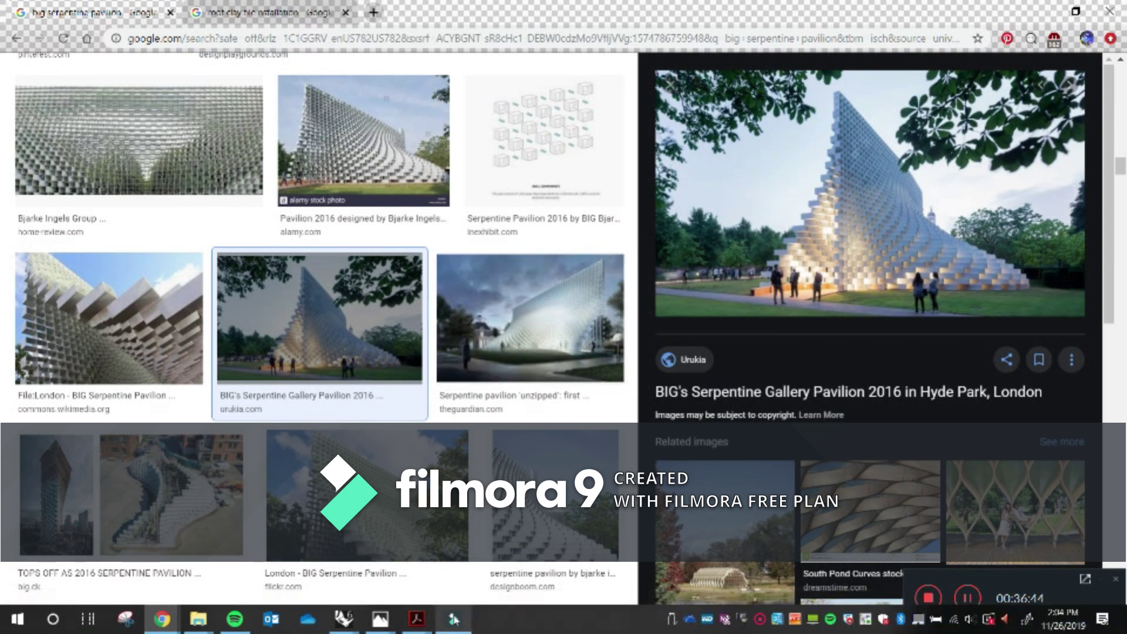
- Switch back to Rhino and examine how the purple modules are distributed over the red lofted wall surface
mouse_move(453, 619)
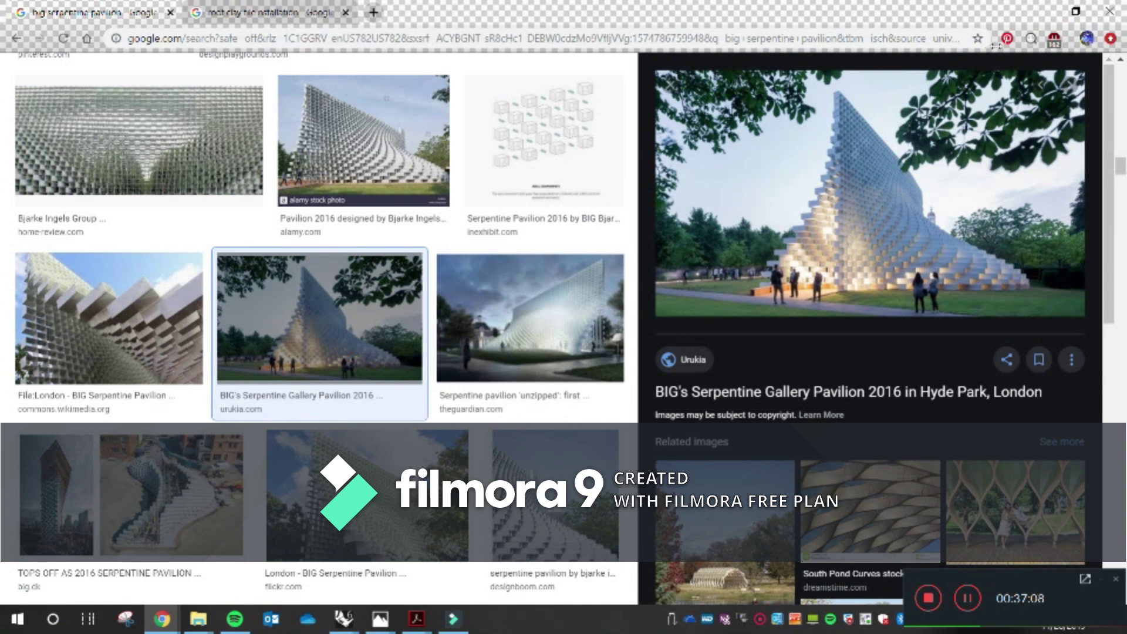
left_click(1044, 13)
left_click(254, 389)
right_click_drag(356, 383, 633, 290)
scroll(633, 290, "down", 6)
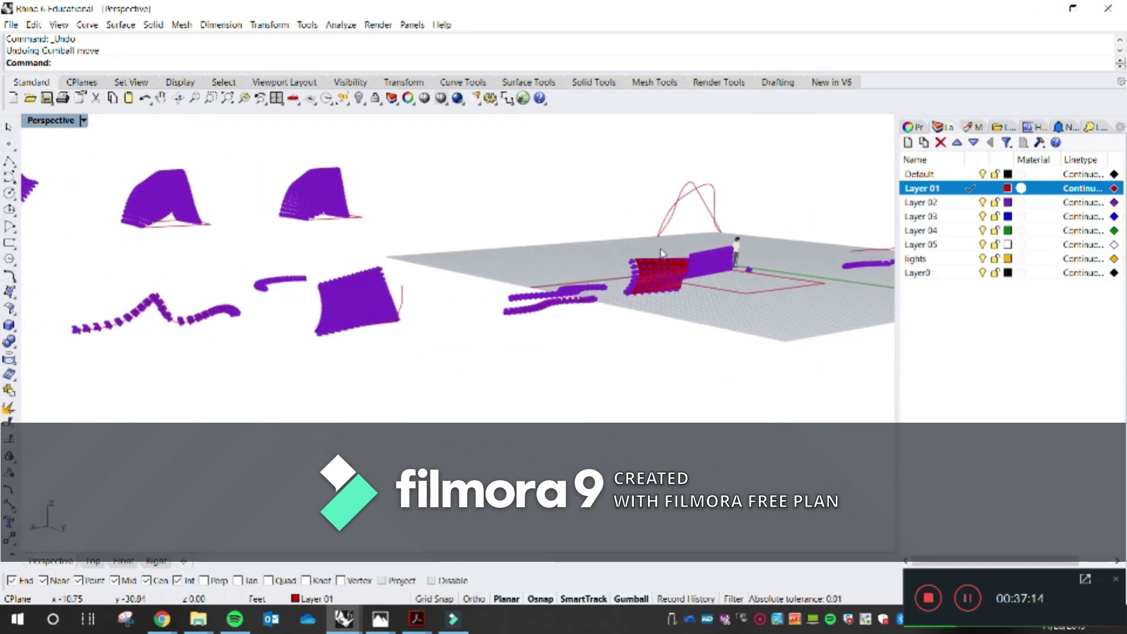
scroll(663, 249, "up", 12)
right_click_drag(554, 388, 462, 264)
scroll(448, 350, "up", 10)
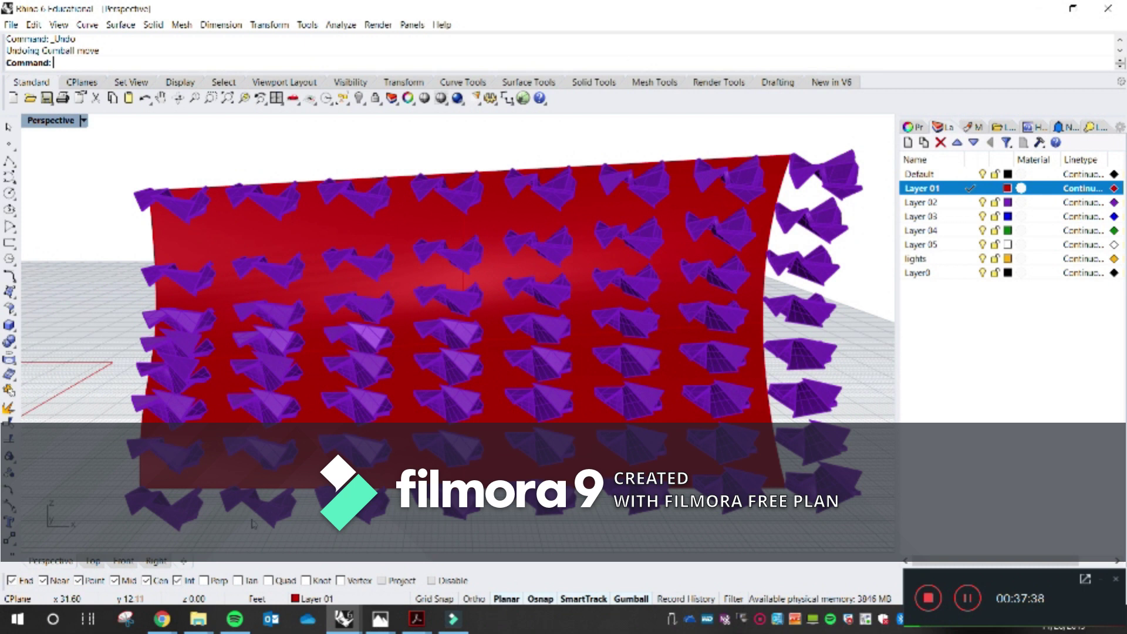
scroll(162, 407, "down", 5)
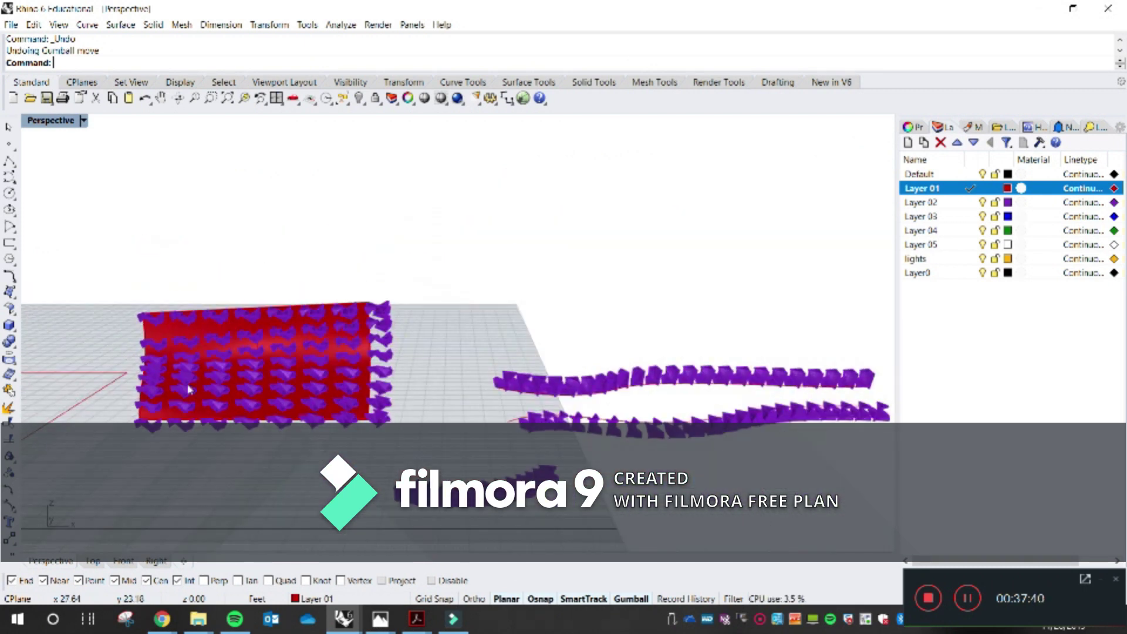
scroll(190, 390, "up", 6)
scroll(444, 373, "down", 2)
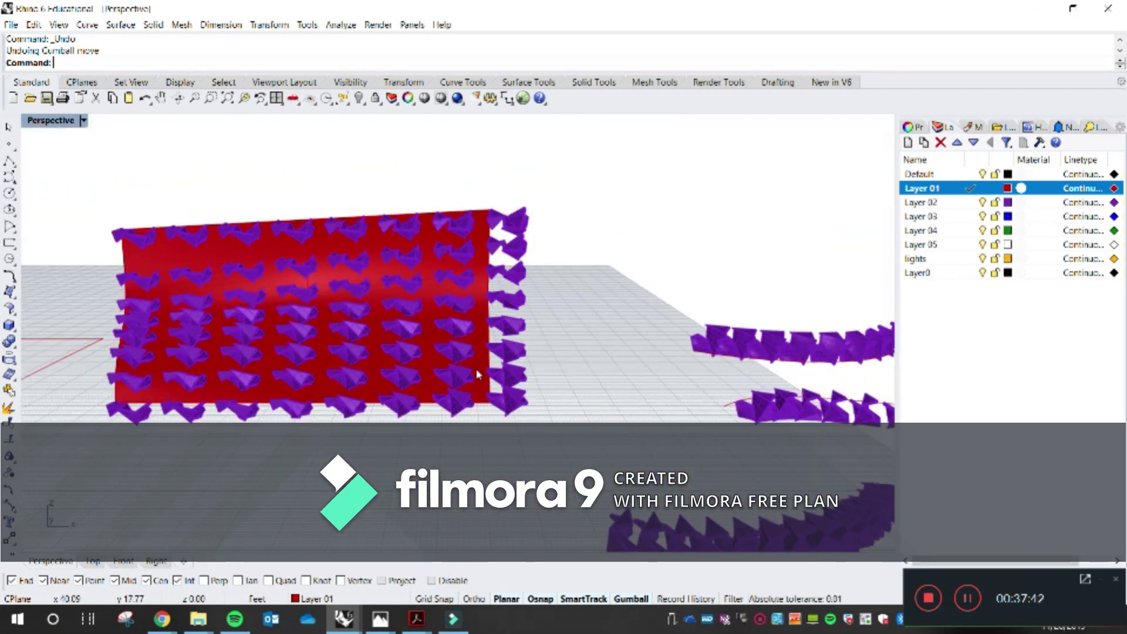
scroll(476, 367, "up", 2)
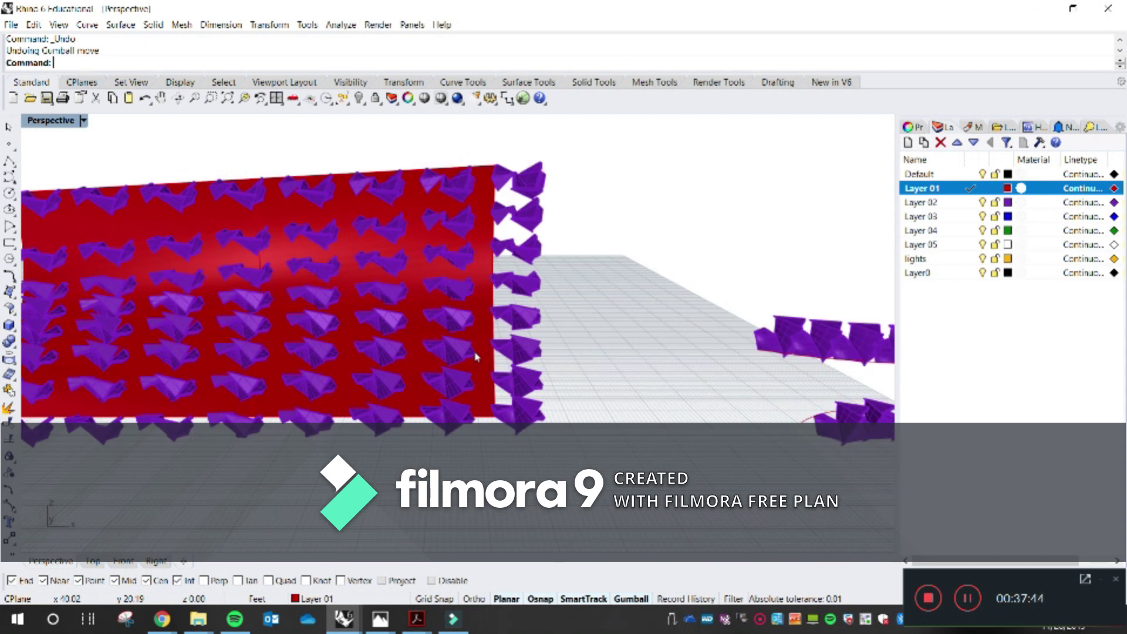
scroll(587, 351, "down", 3)
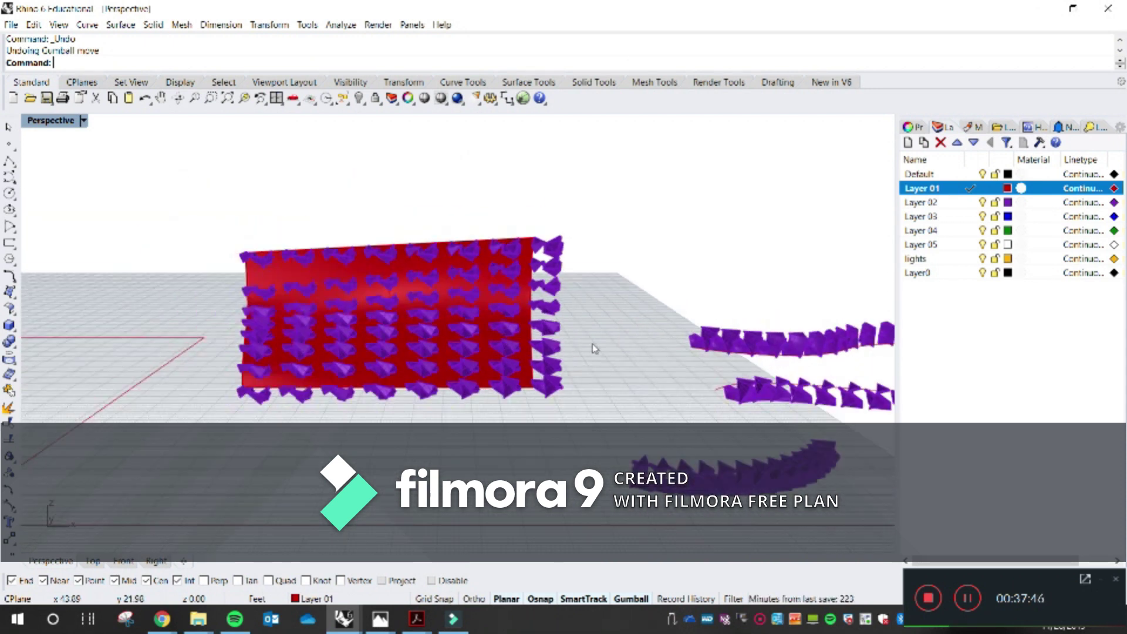
scroll(593, 349, "up", 3)
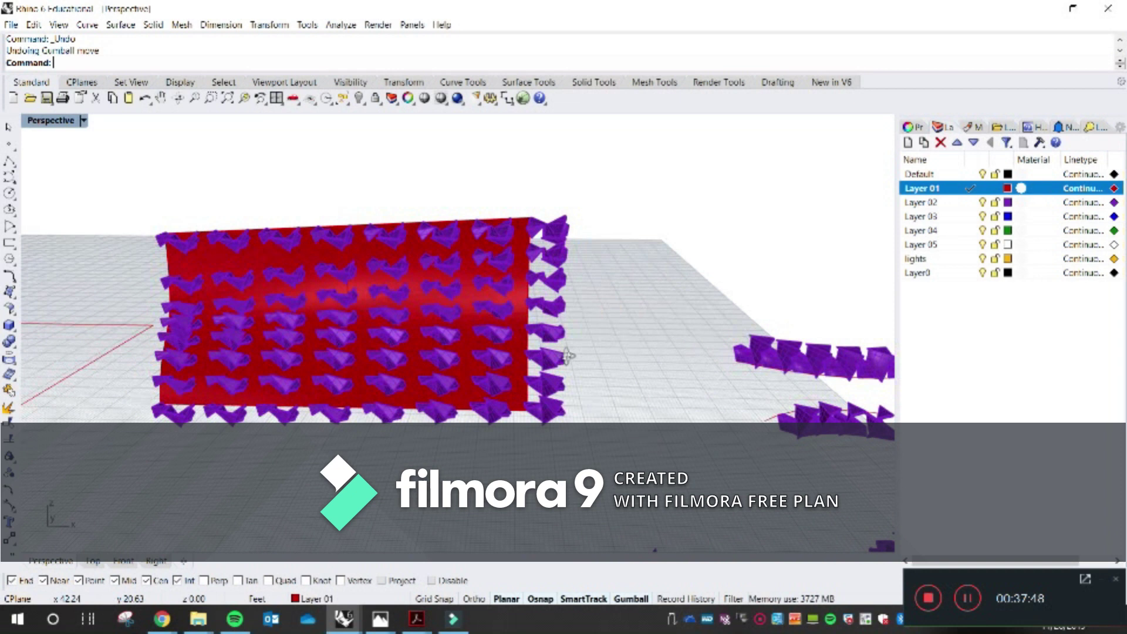
- Delete the module rows above the bottom row on the red lofted wall, and undo the stray curve drag
left_click_drag(111, 158, 649, 405)
key("Delete")
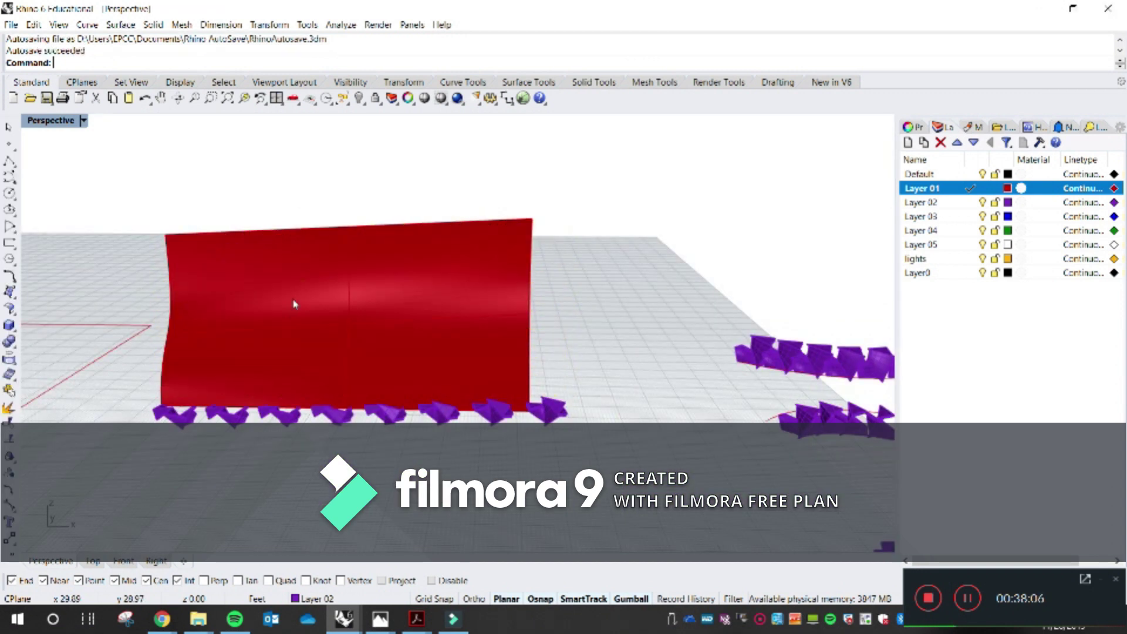
key("ctrl+z")
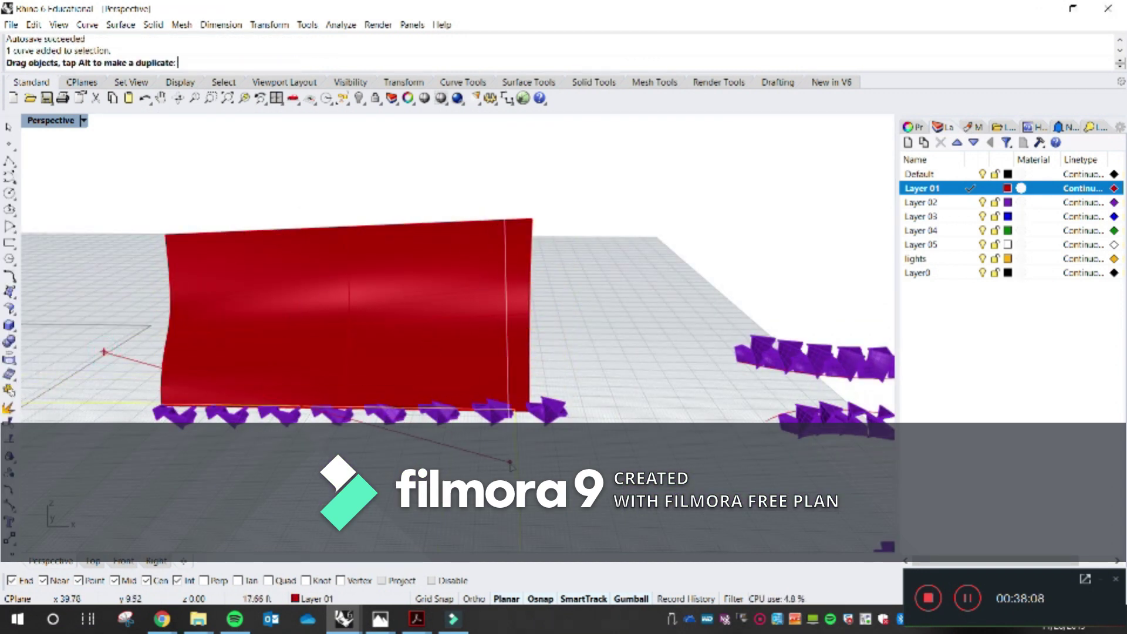
- Select the remaining row of modules along the red lofted wall's lower edge
left_click(111, 382)
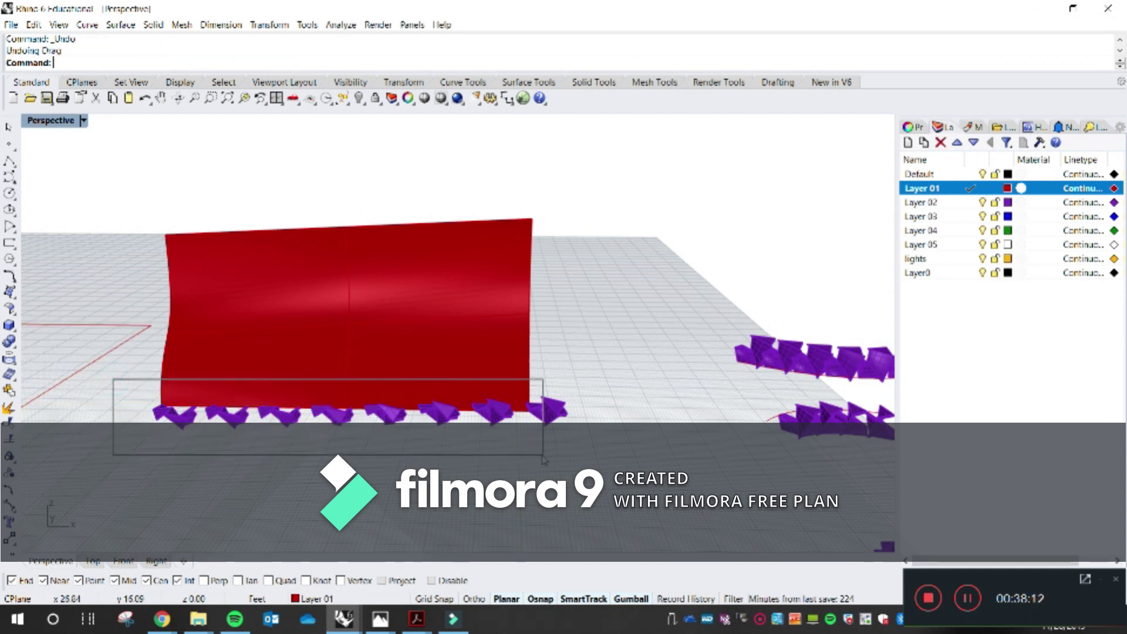